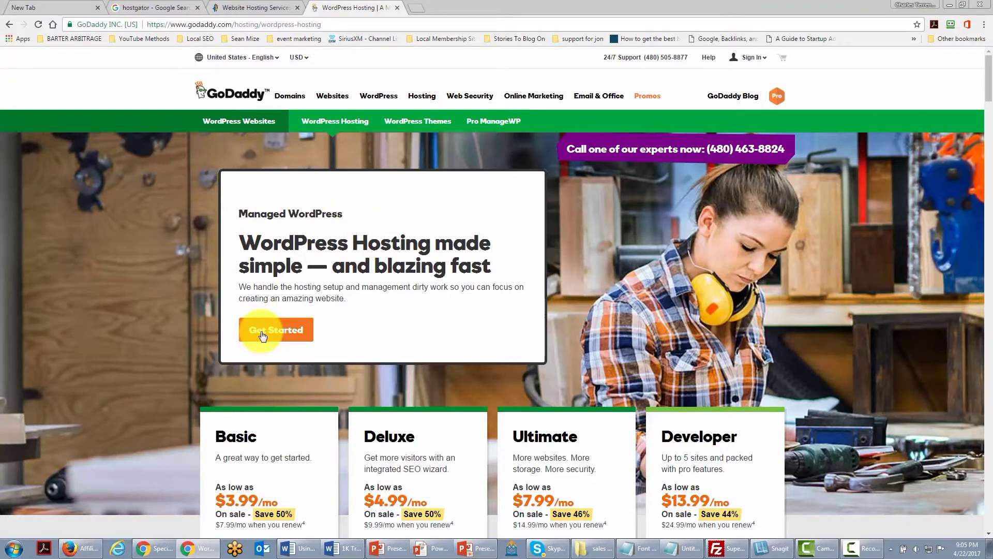
Switch to the Google search results tab for hostgator
key(ctrl+shift+Tab)
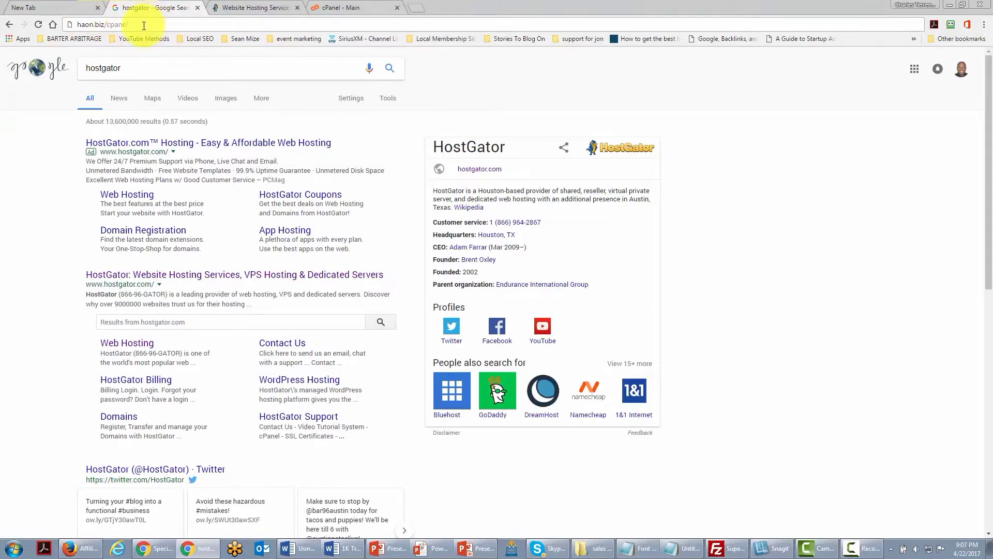
Load haon.biz/cpanel and scroll down to its Software section
click(144, 26)
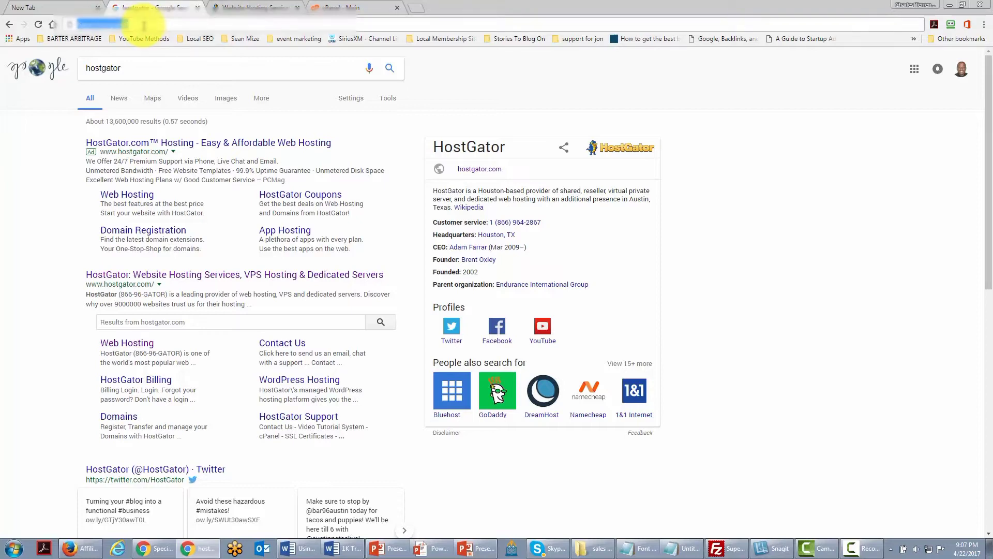
key(Return)
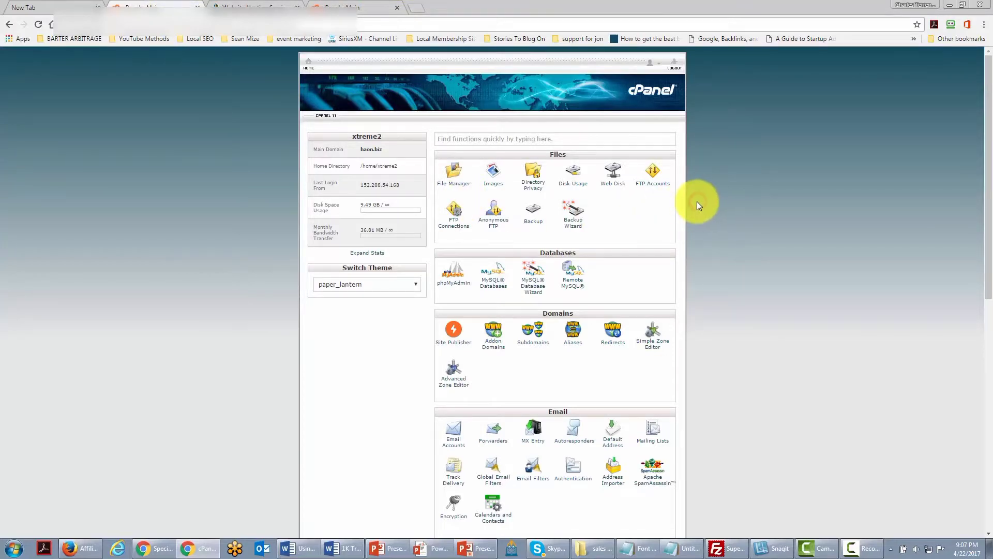
scroll(697, 205, down, 8)
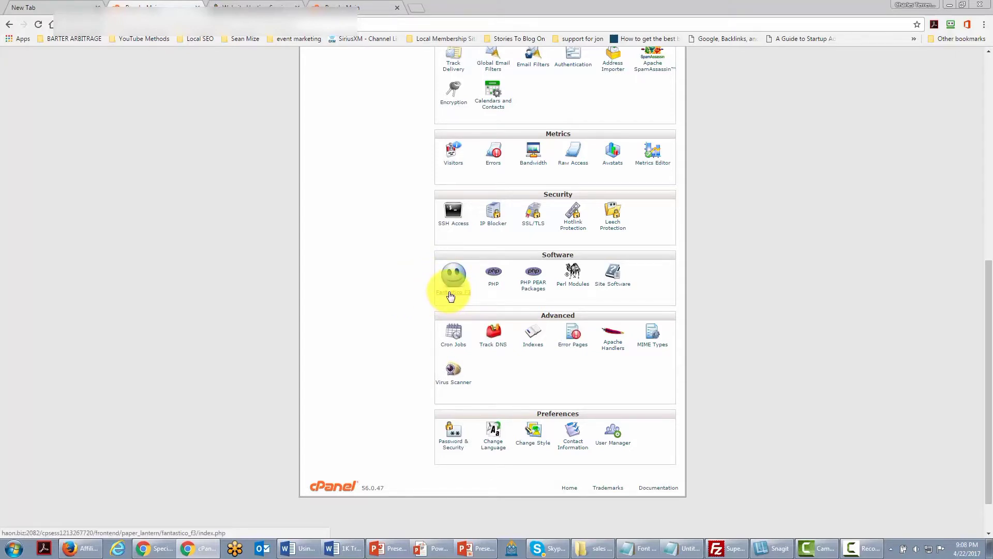
In Fantastico F3, pick WordPress under Blogs and start installing a new copy
click(451, 294)
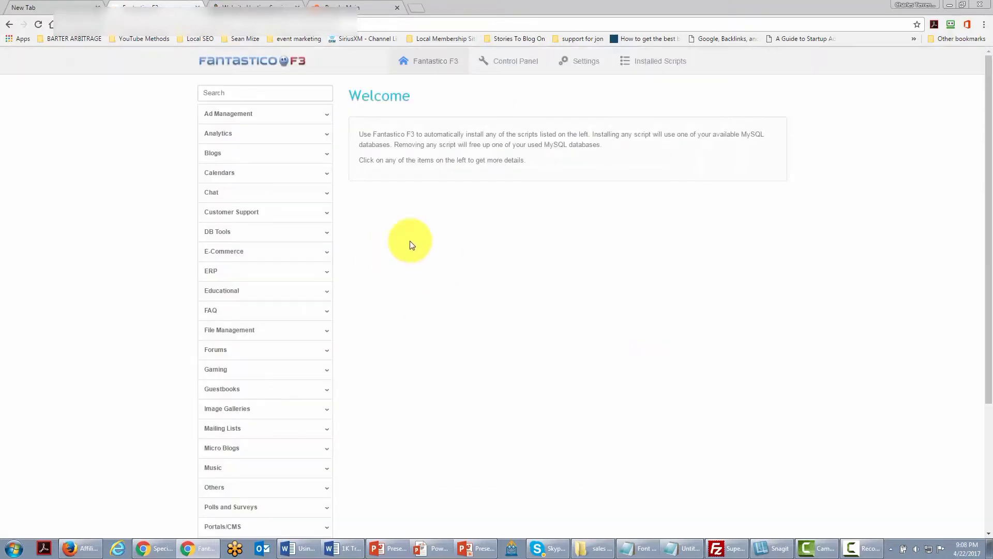
click(215, 158)
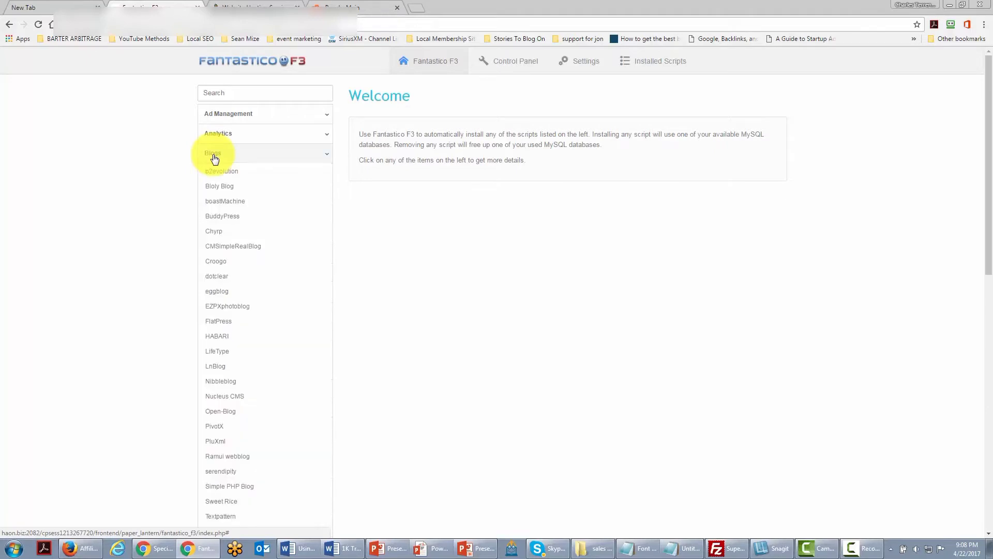
scroll(209, 243, down, 3)
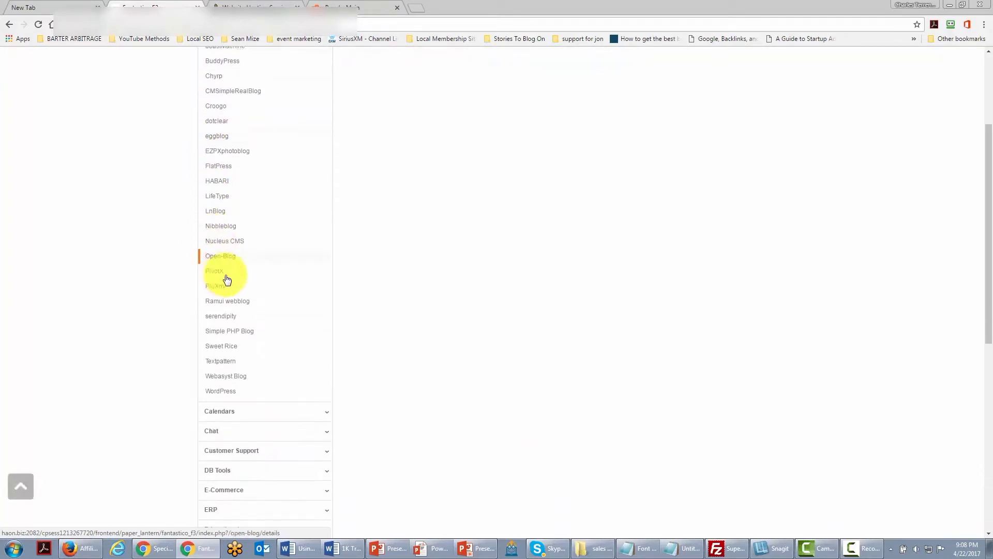
click(230, 396)
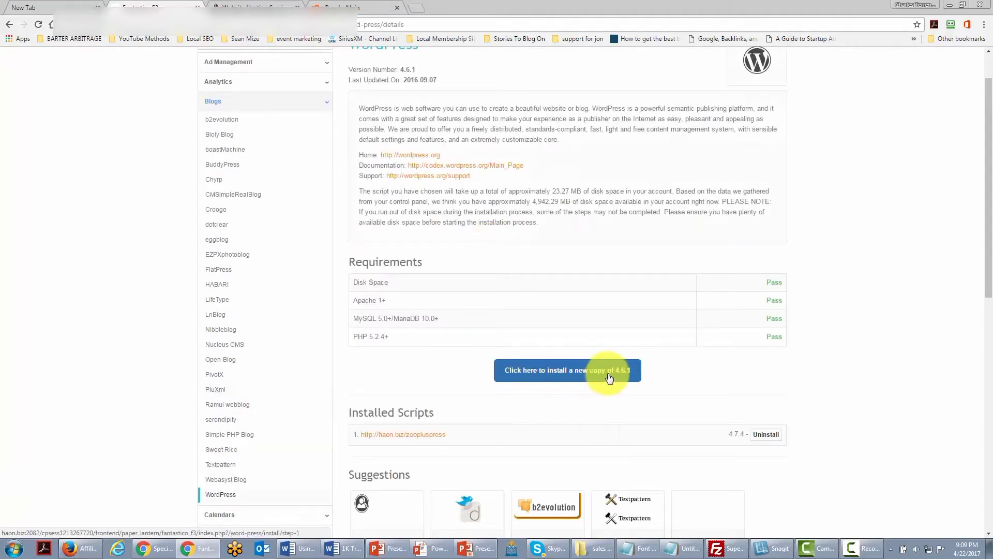
click(553, 376)
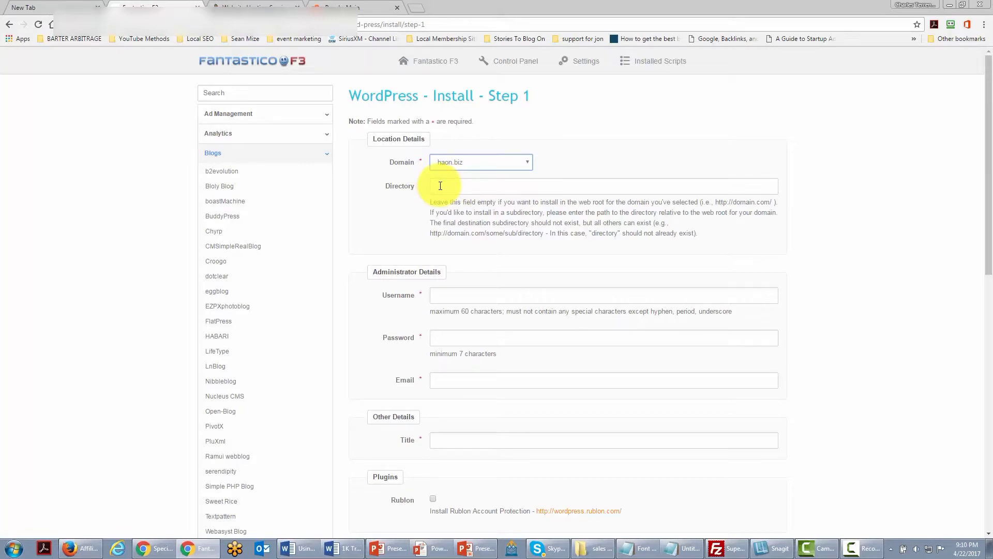
Set the install directory to testdirectory and review the admin details on the form
click(440, 186)
text(testdirectory)
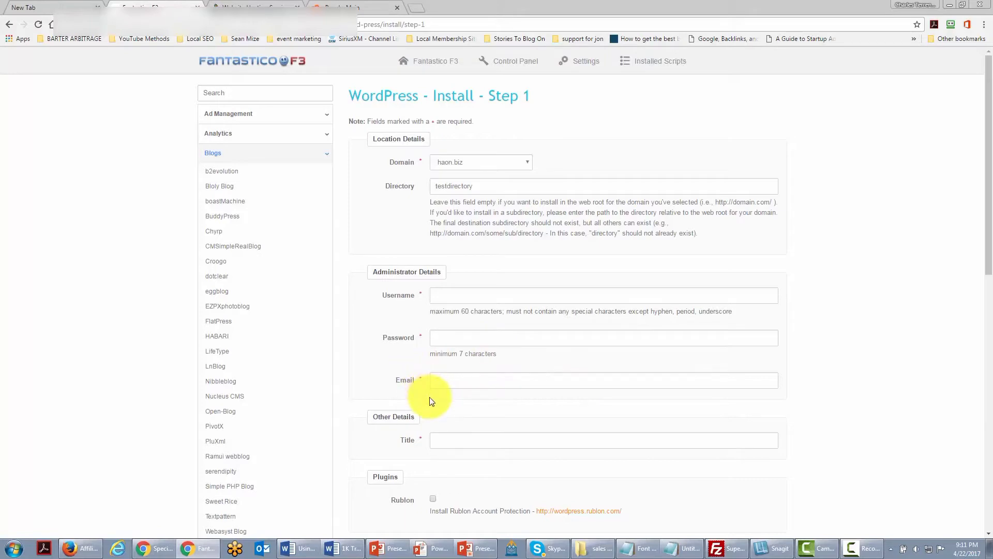
scroll(443, 415, down, 1)
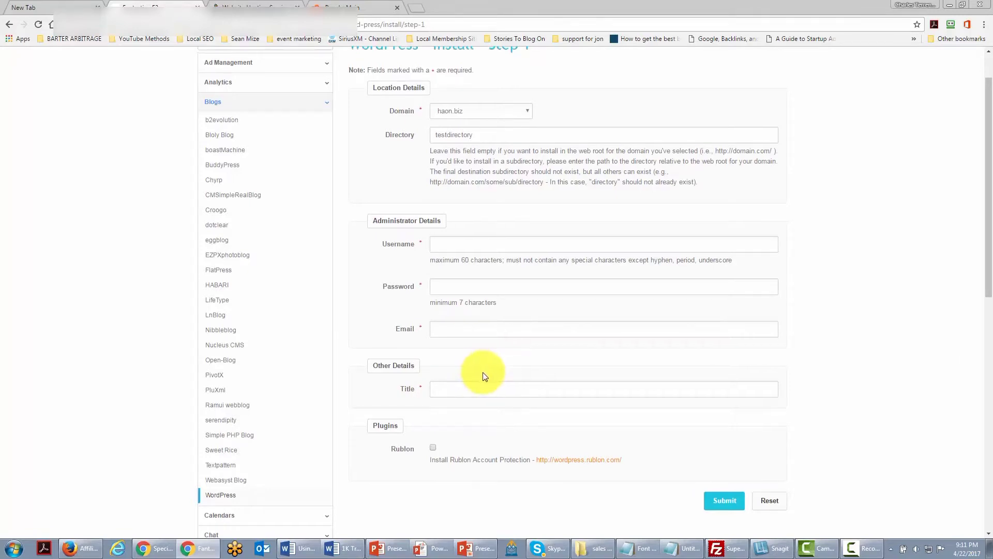
scroll(482, 371, up, 1)
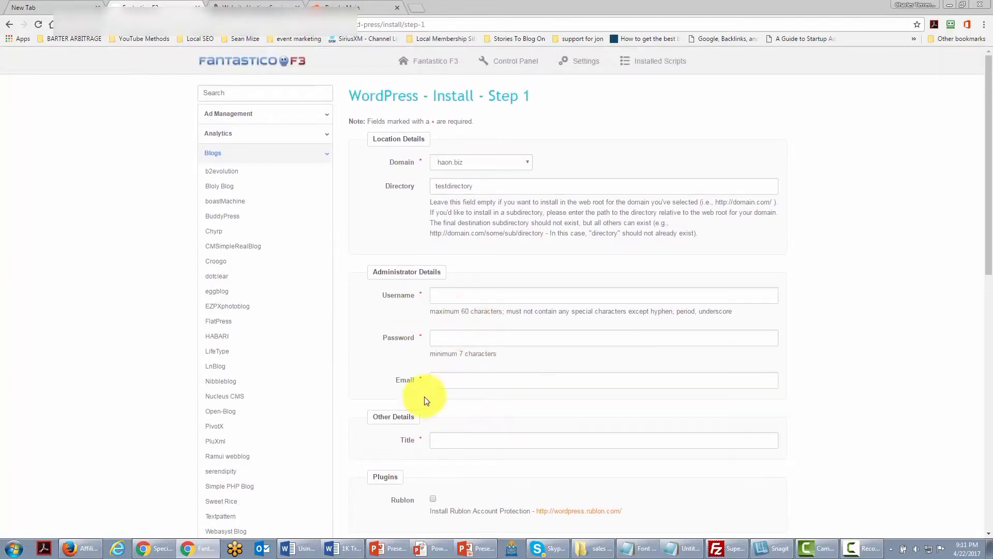
scroll(477, 437, down, 1)
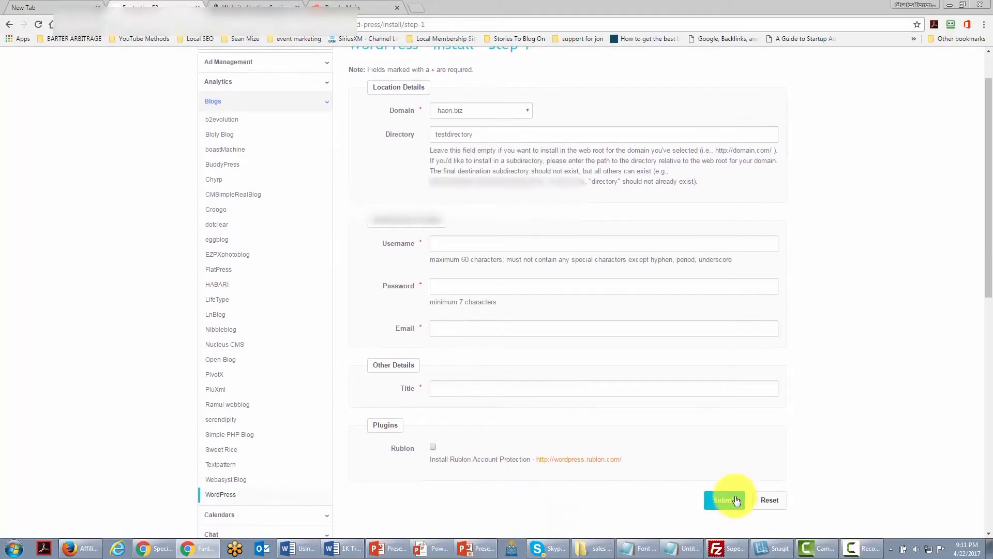
scroll(660, 487, up, 1)
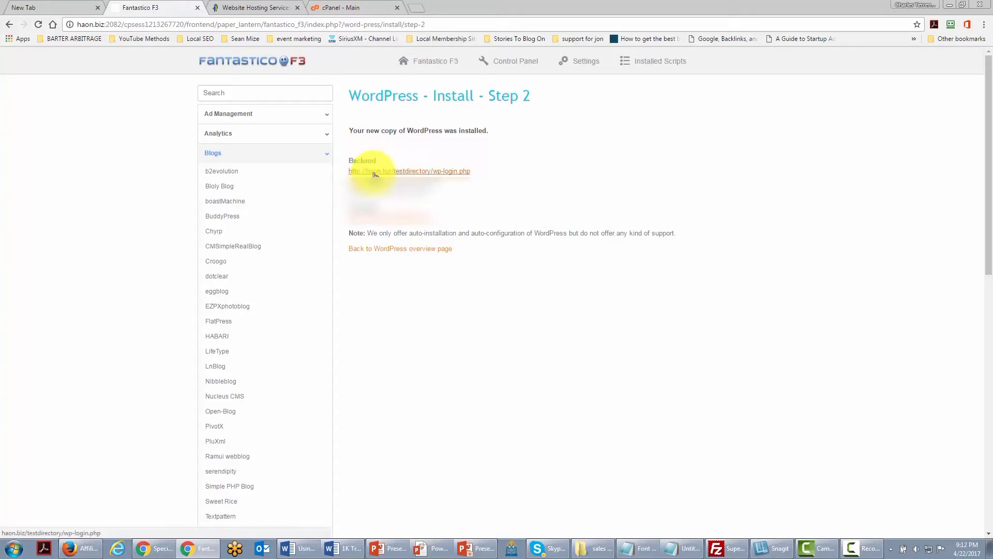
Log in to the new site's WordPress admin through the wp-login.php link
click(403, 172)
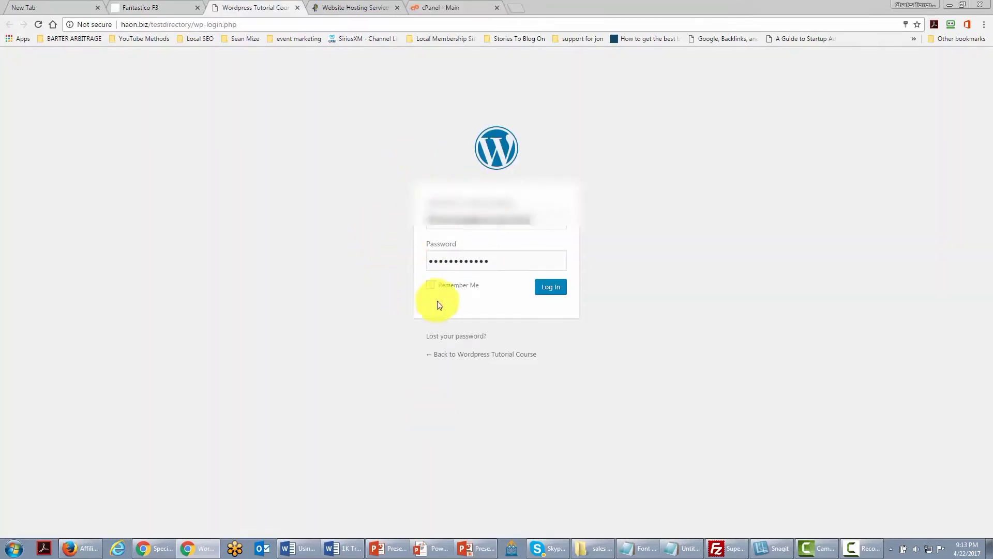
click(538, 286)
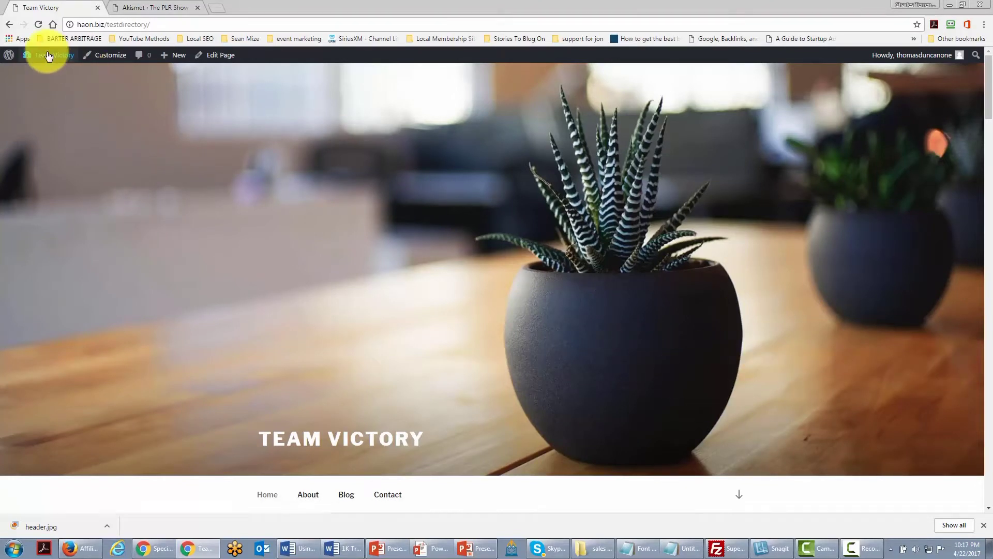
Go to the admin Dashboard, then to Appearance > Menus
mouse_move(45, 63)
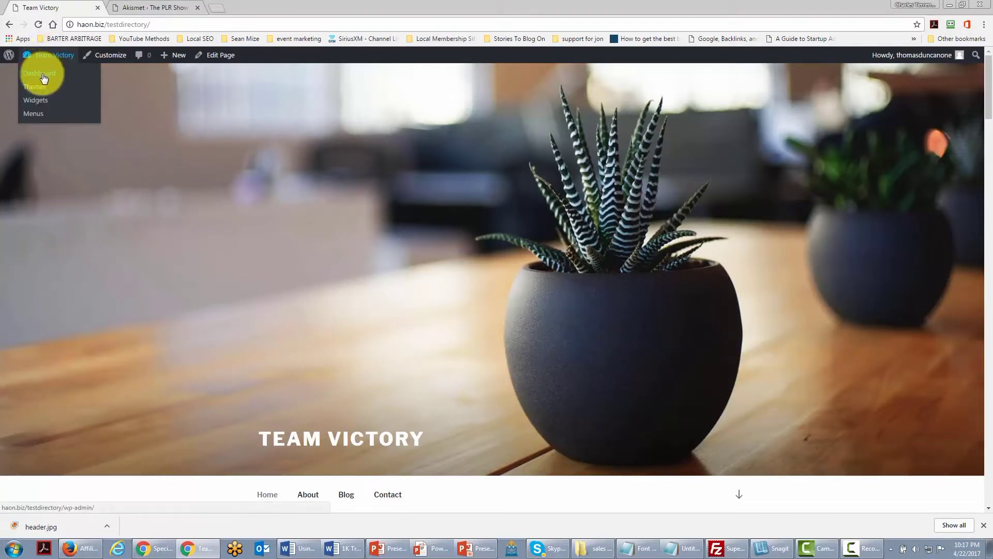
click(43, 77)
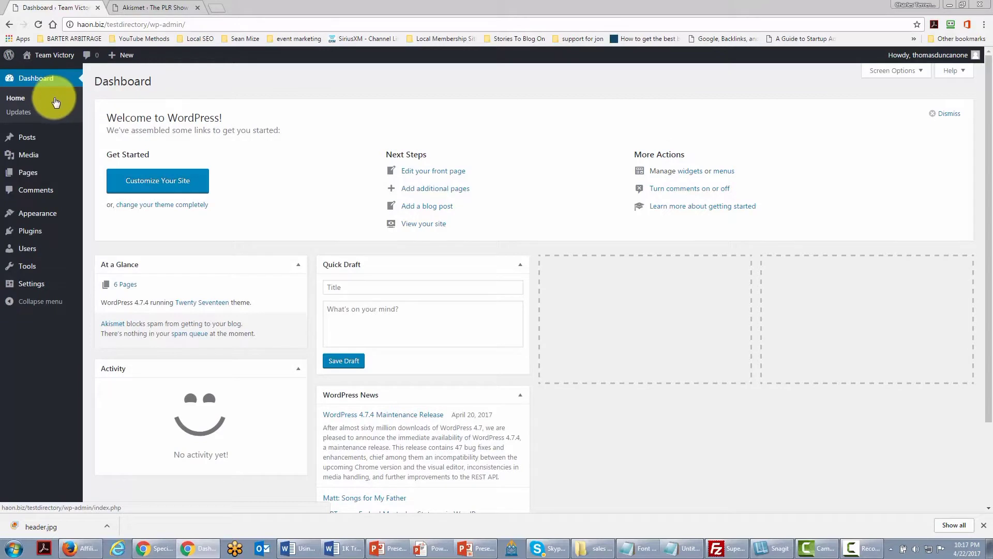
mouse_move(38, 213)
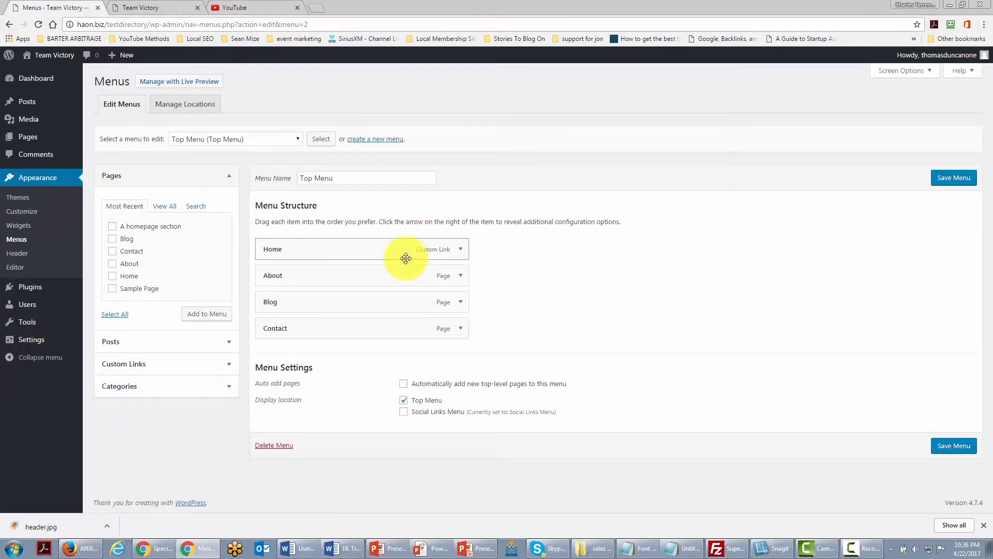
Rename the About item to 'About Team Victory' and Blog to 'Team Victory Journal'
click(460, 277)
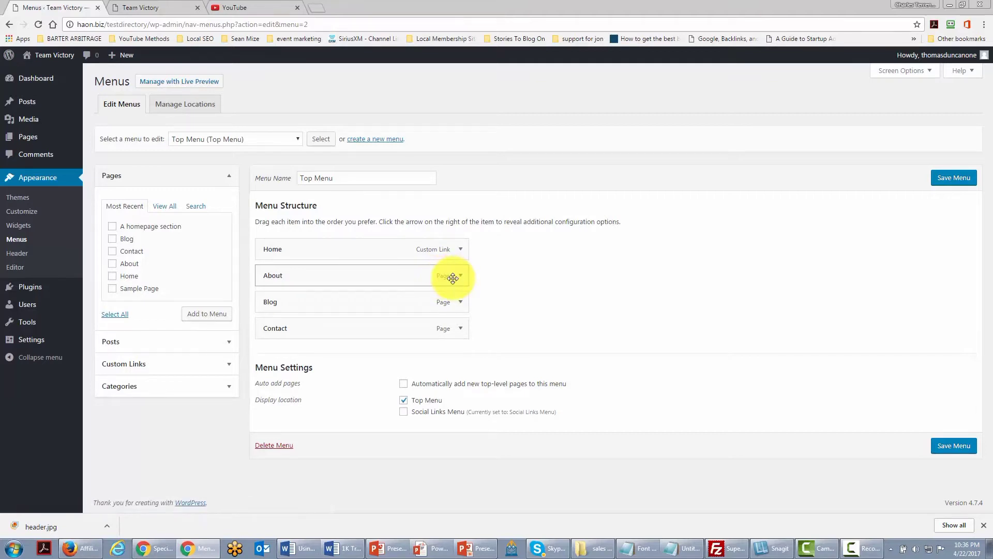
click(457, 277)
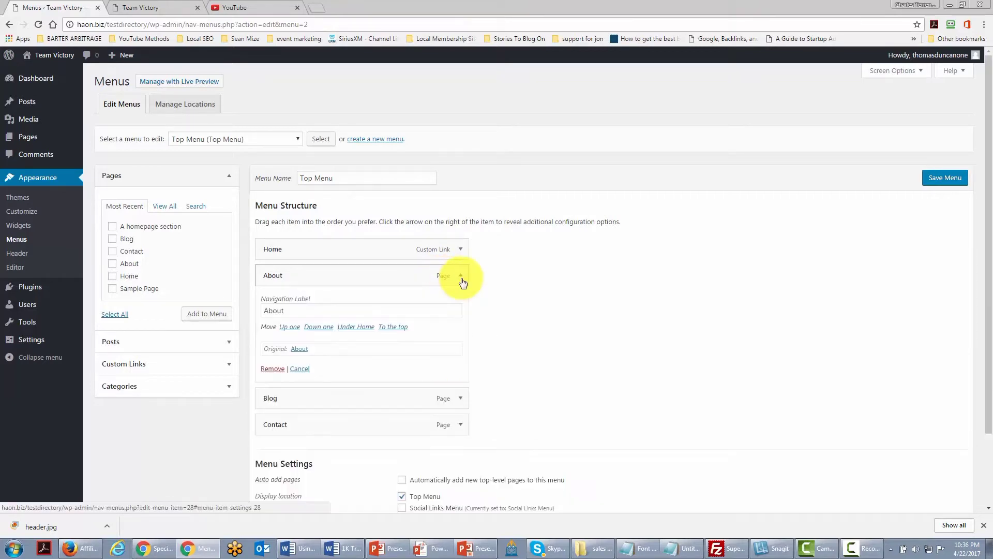
click(355, 306)
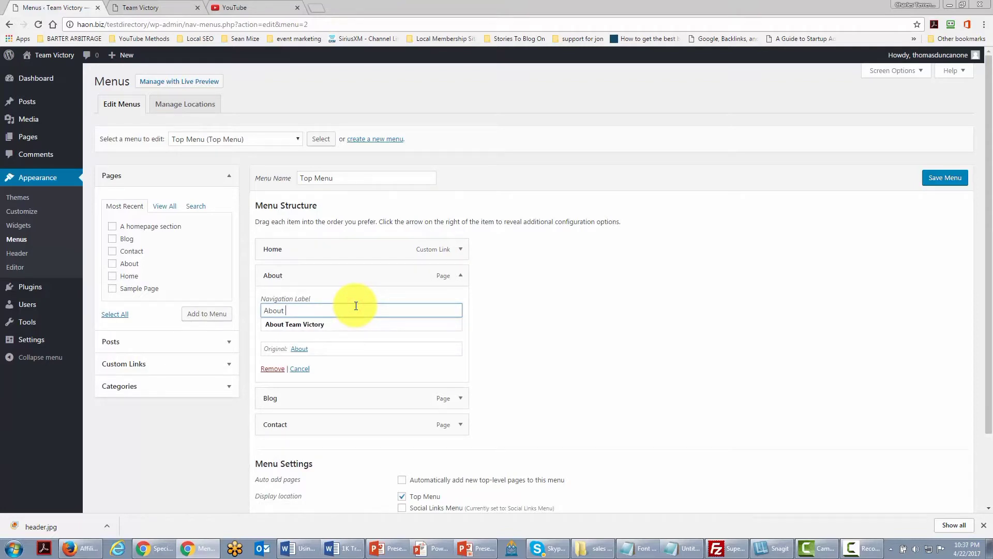
click(356, 324)
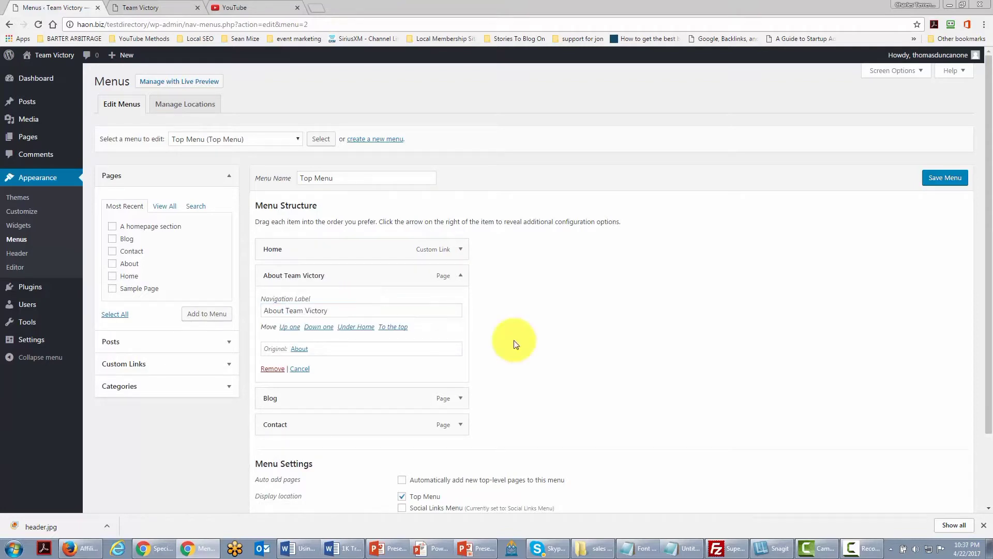
click(459, 399)
scroll(439, 397, down, 1)
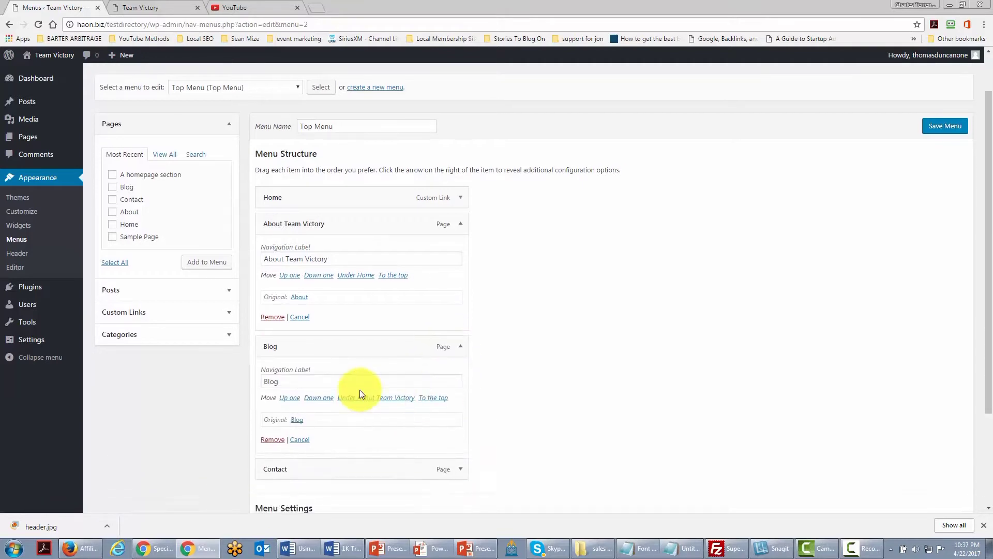
double_click(300, 384)
text(Team Victory Journal)
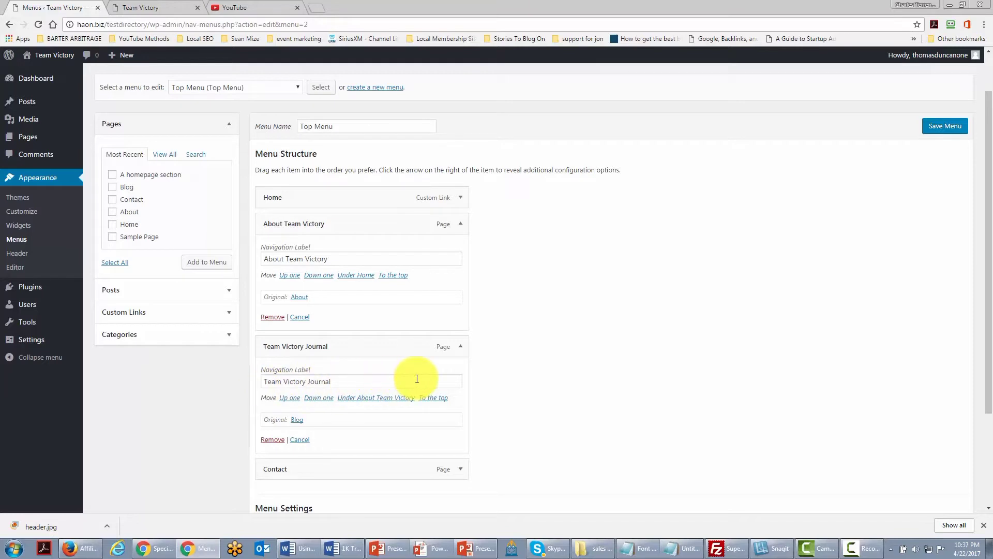
Remove Contact from the Top Menu and expand the Custom Links form
scroll(414, 377, down, 2)
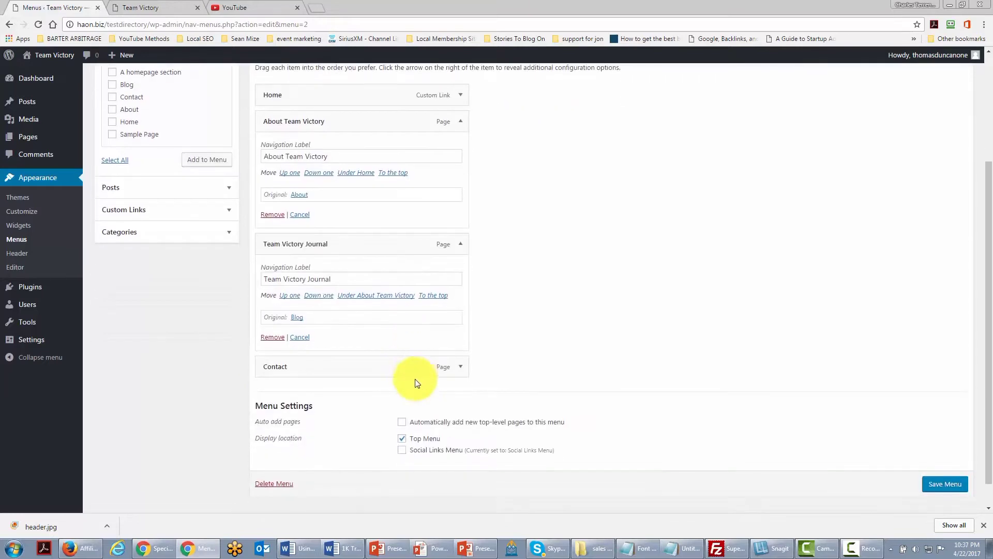
click(461, 366)
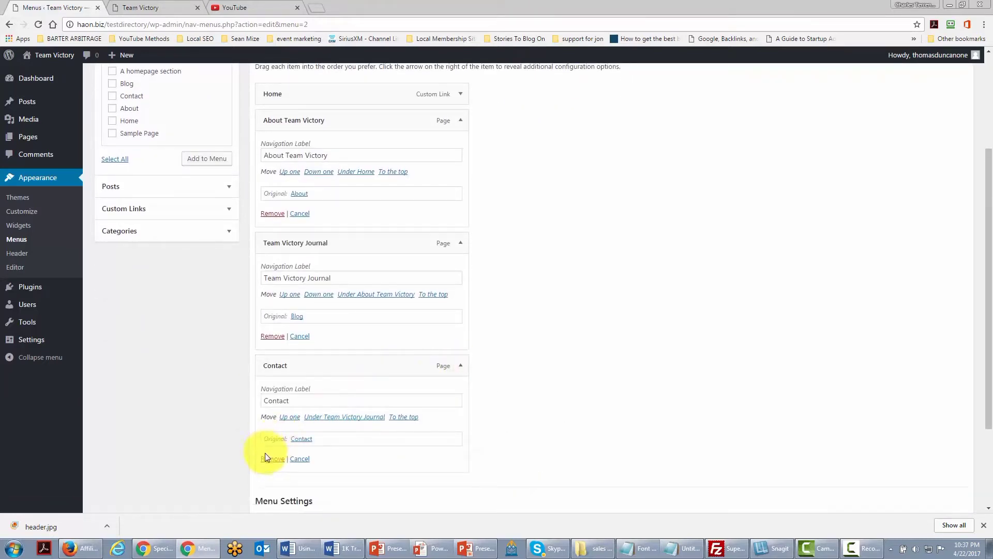
click(271, 459)
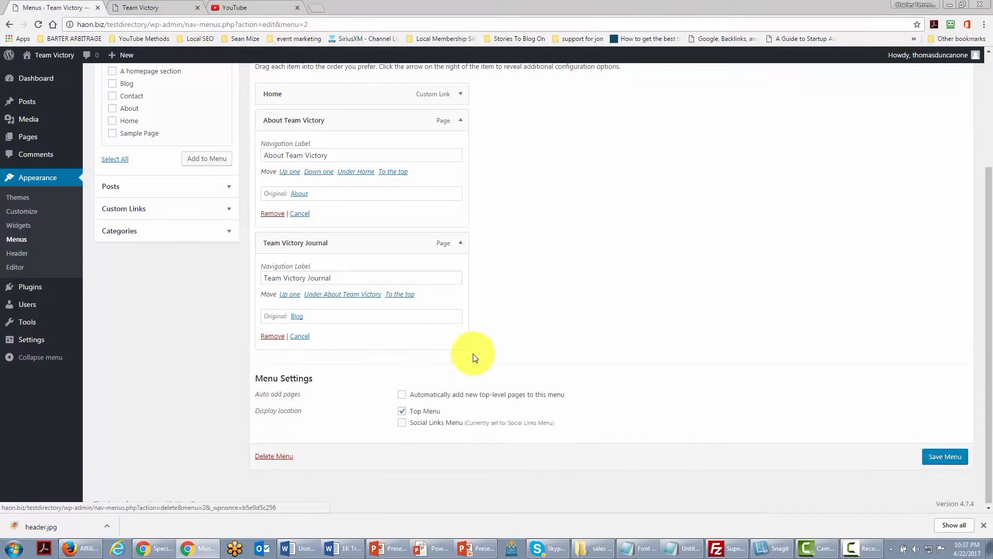
scroll(534, 331, up, 1)
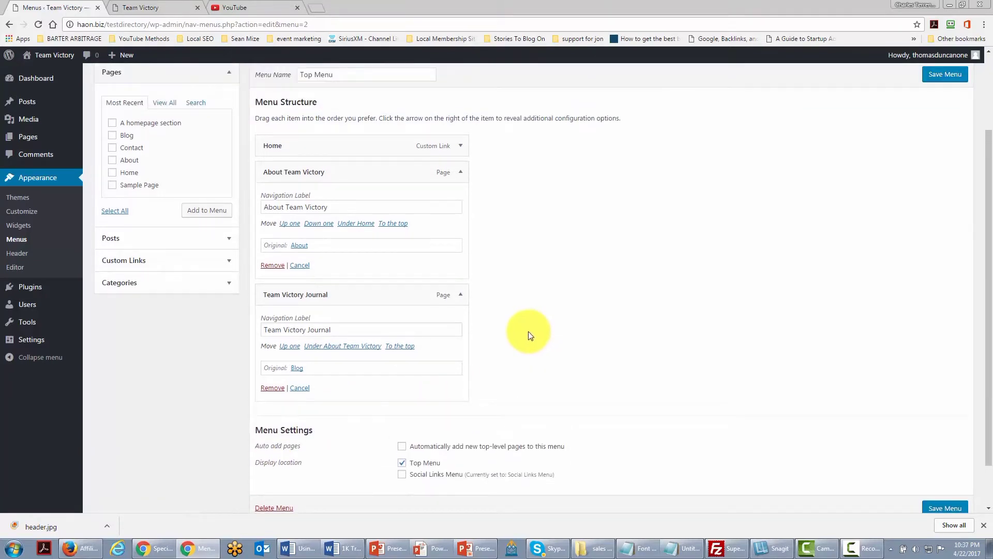
scroll(527, 334, down, 1)
scroll(527, 334, up, 1)
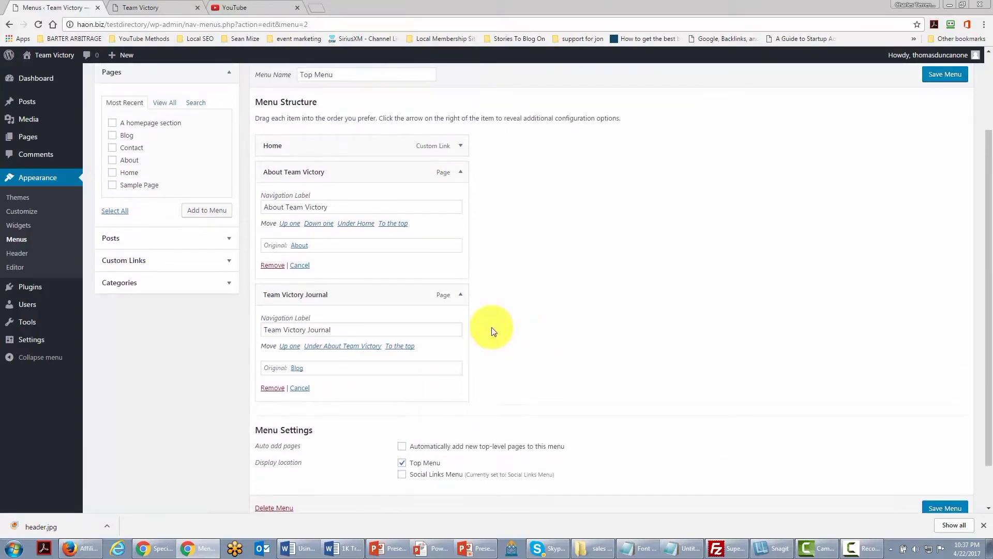
click(223, 260)
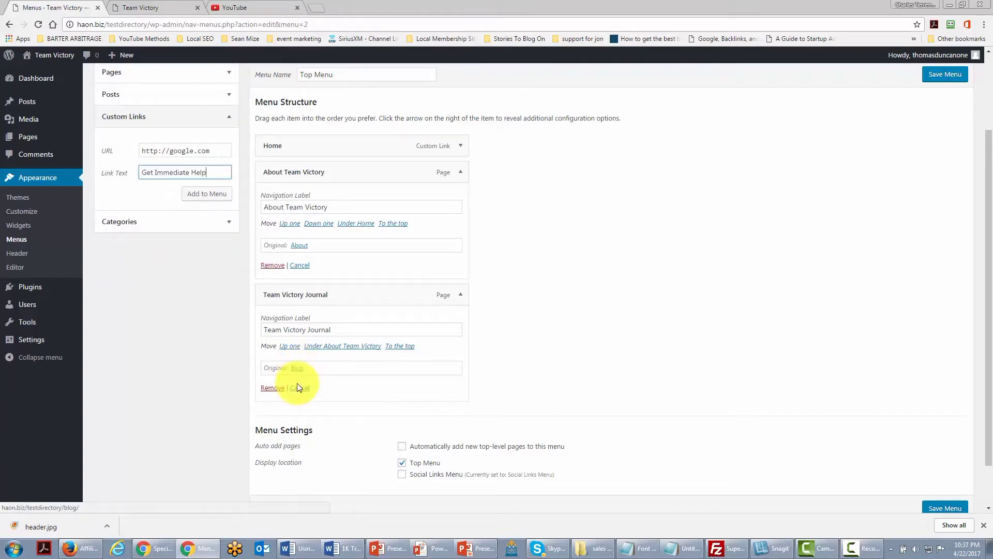
Add a 'Get Immediate Help' google.com link and move it above Team Victory Journal
click(208, 194)
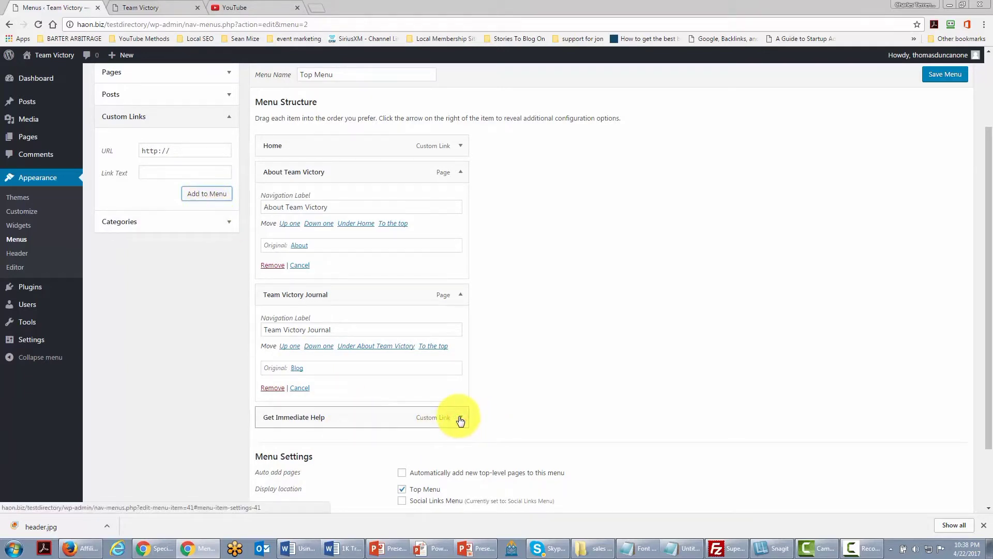
scroll(459, 419, down, 1)
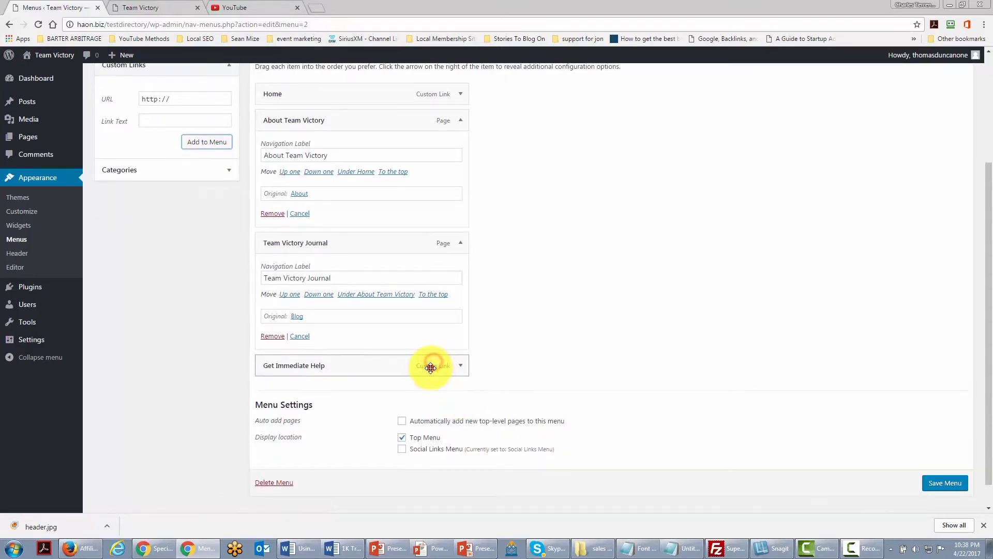
click(459, 365)
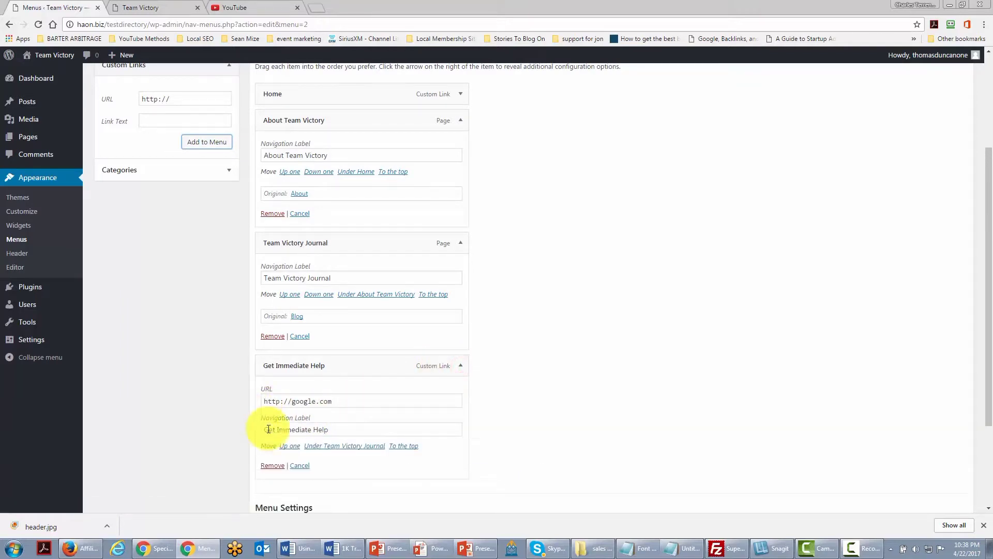
click(289, 446)
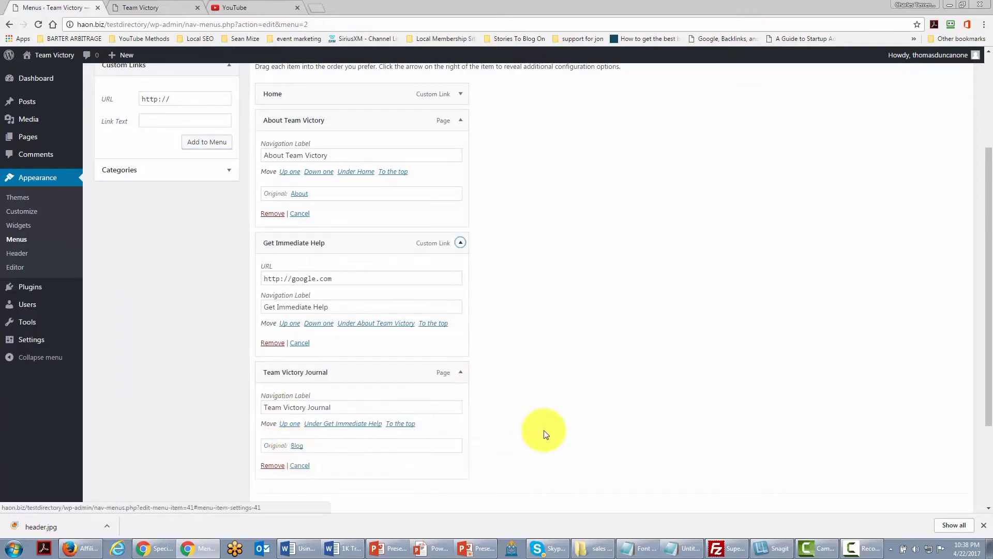
Save the Top Menu and switch to the Customizer preview
scroll(564, 426, up, 1)
scroll(569, 427, down, 3)
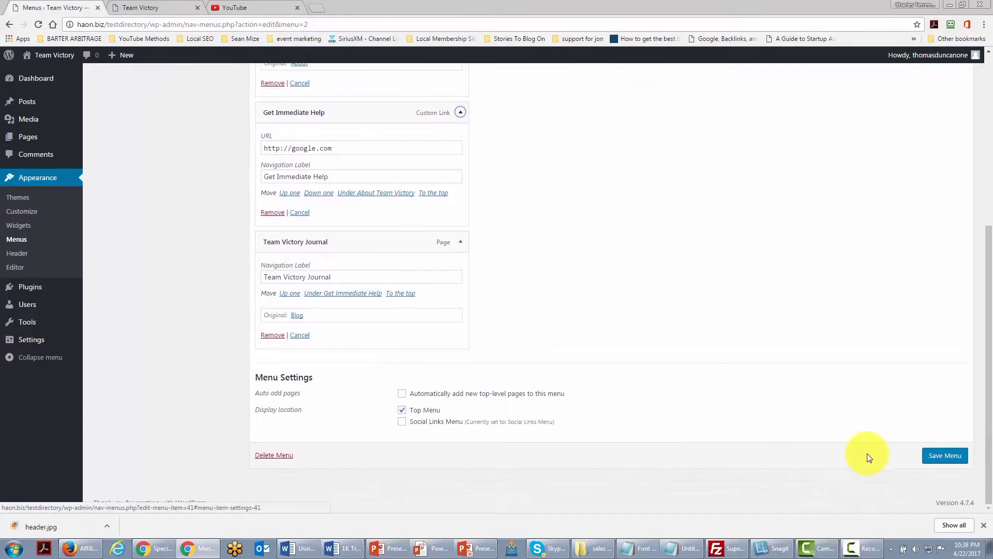
click(943, 455)
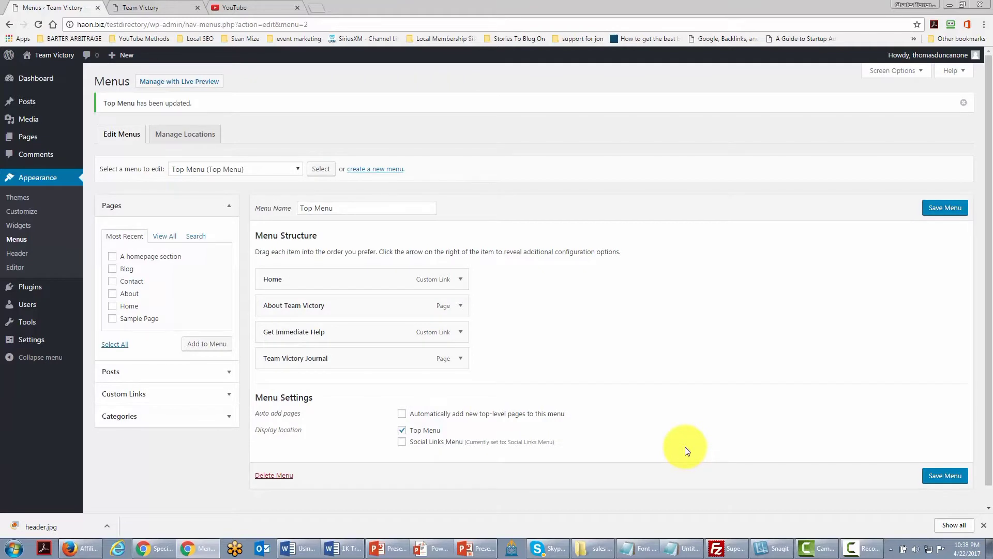
click(141, 8)
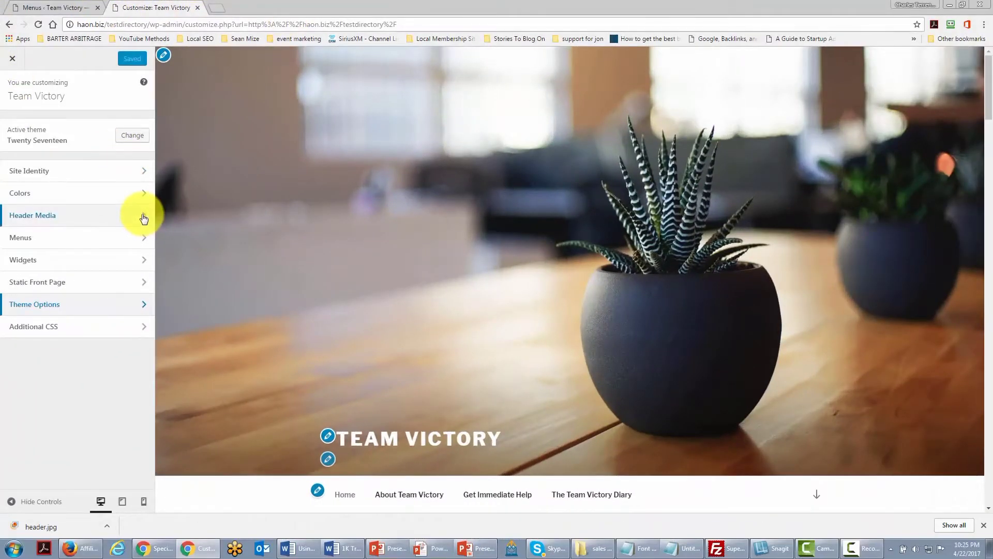
Open Header Media and copy the YouTube Growth Strategy video's link address
click(144, 218)
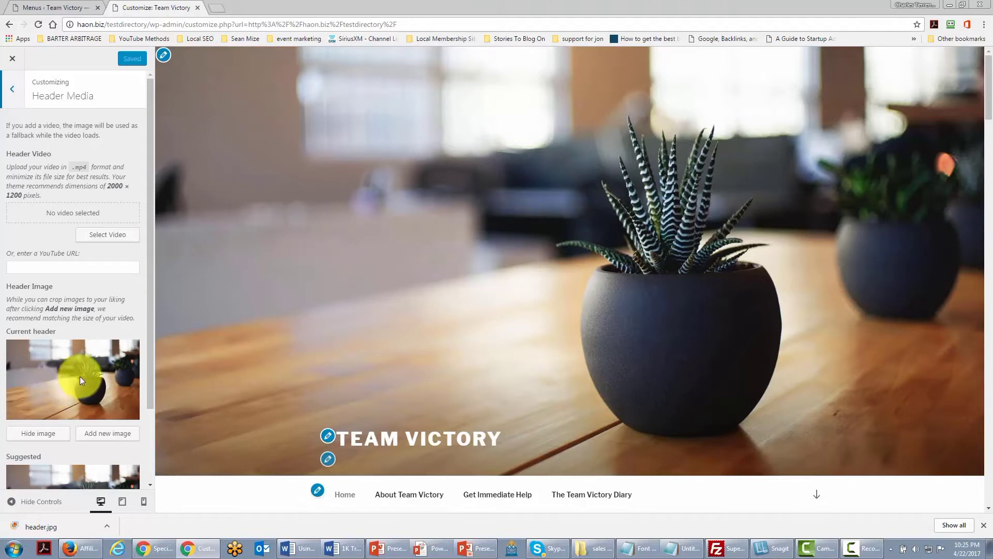
scroll(70, 382, down, 2)
scroll(67, 384, up, 2)
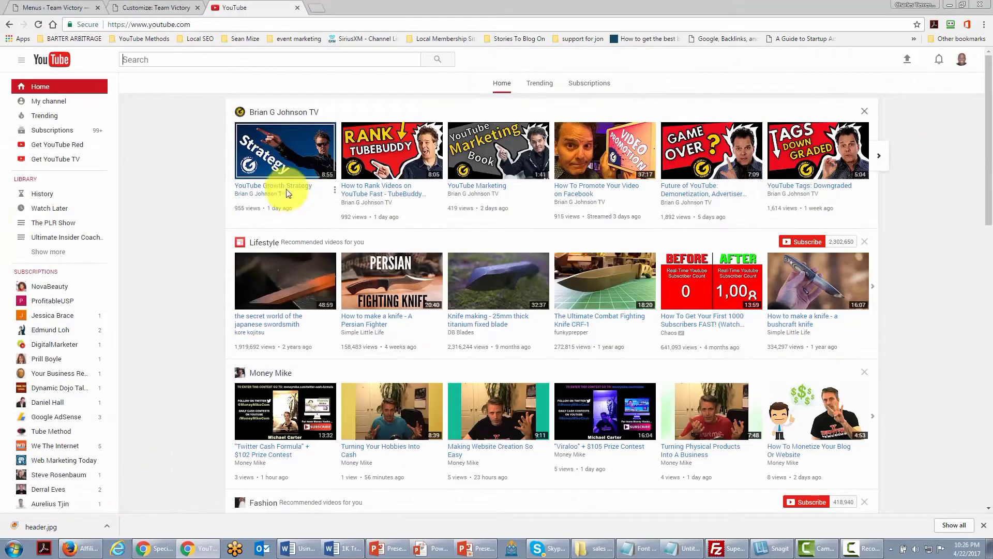
right_click(288, 187)
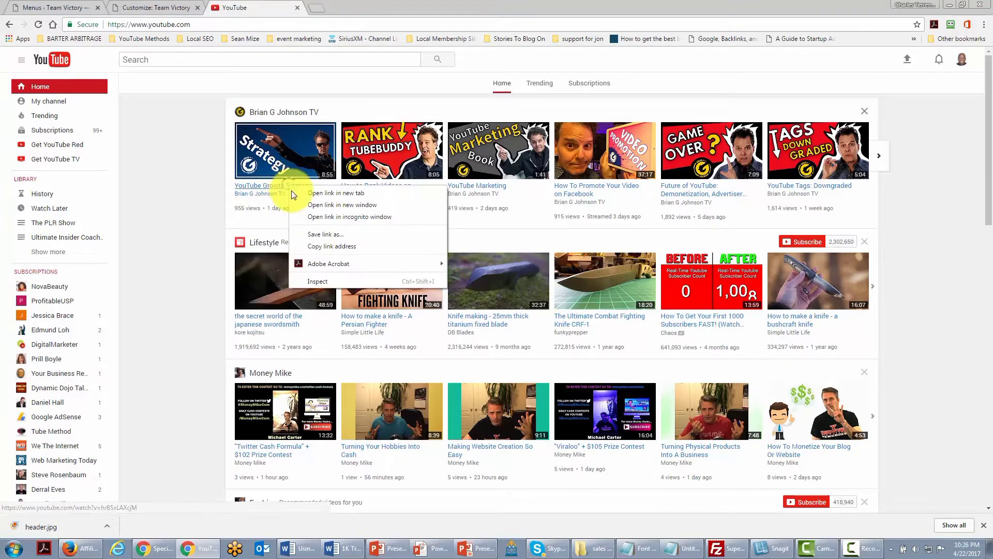
click(320, 248)
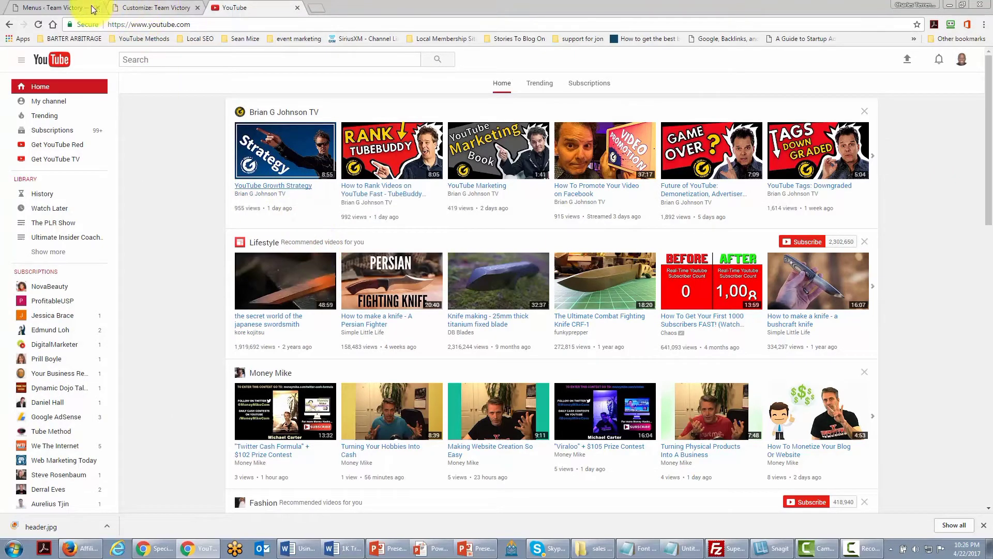
click(68, 8)
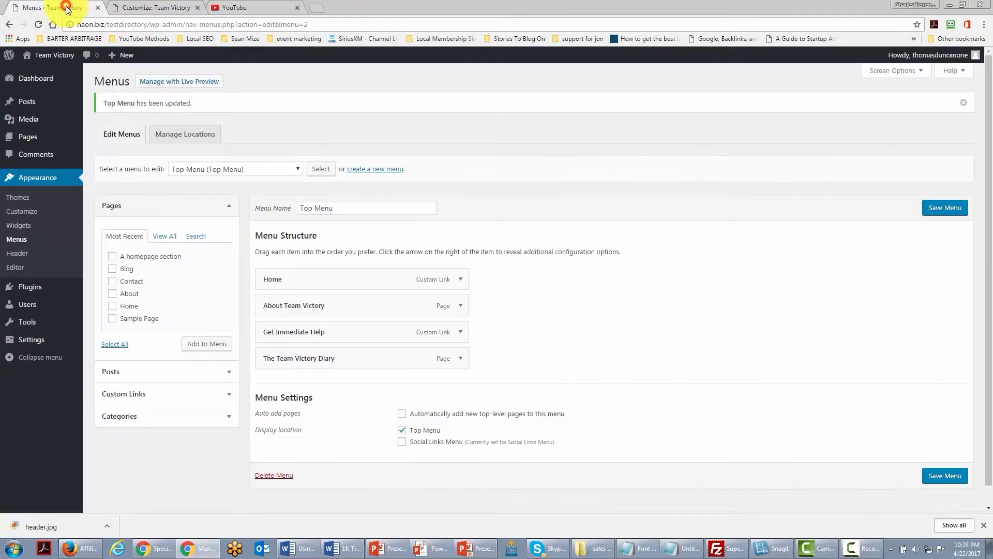
Paste the Growth Strategy YouTube link as the header video and Save & Publish
click(122, 8)
click(35, 265)
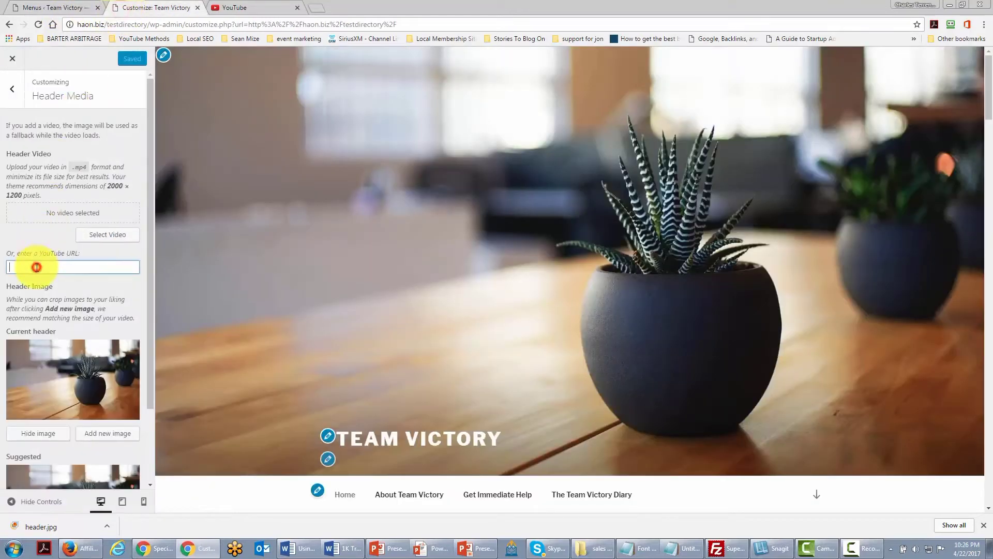
right_click(35, 266)
click(62, 326)
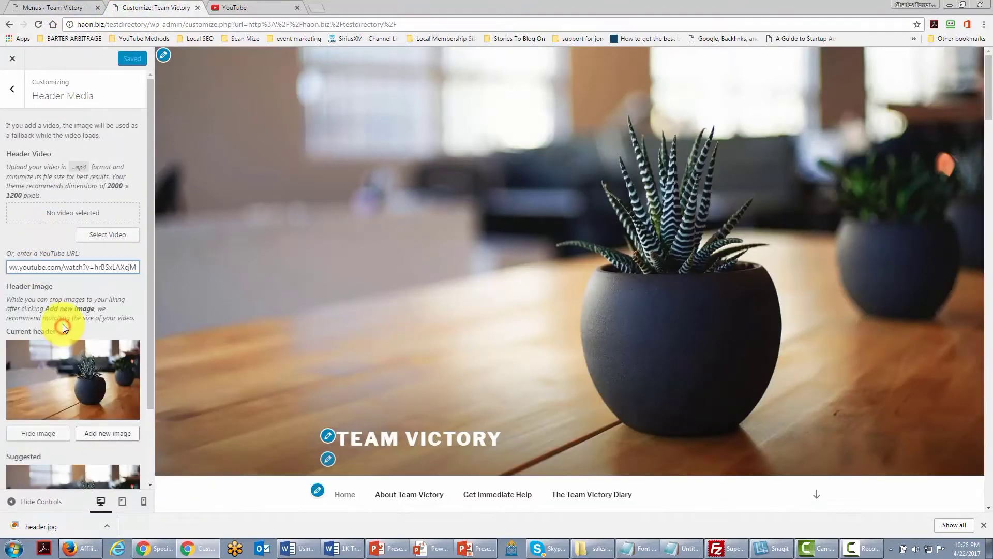
click(120, 284)
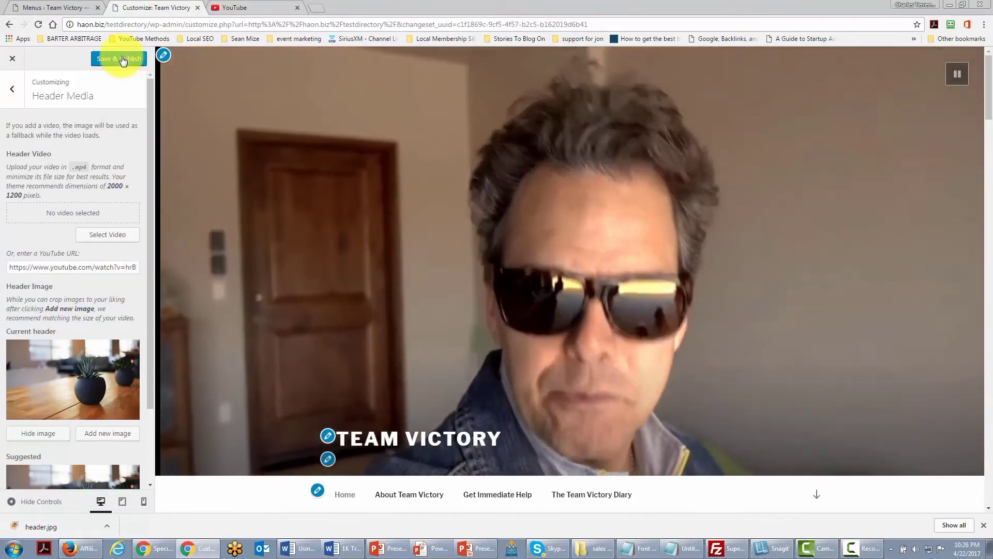
click(122, 59)
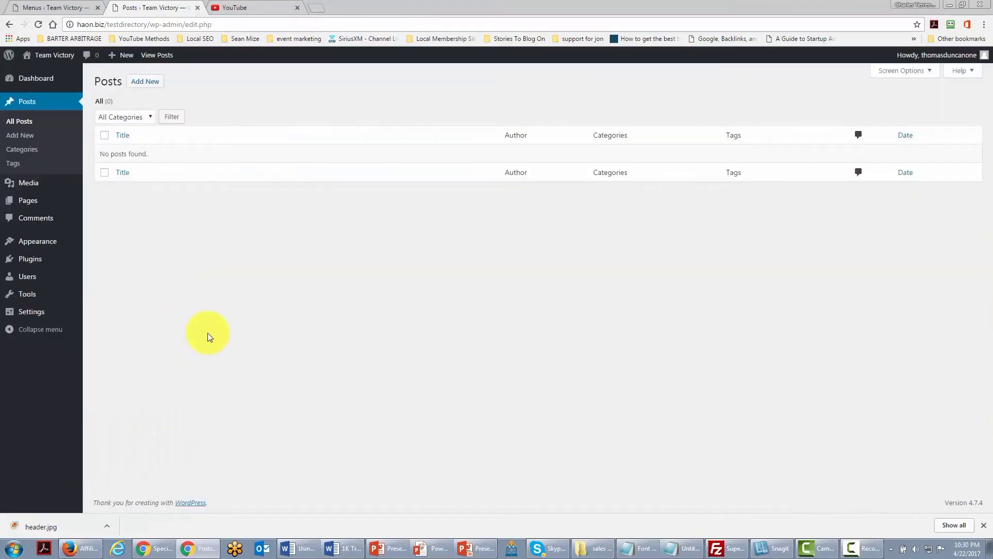
Change the Uncategorized category's name to 'Team Victory' and its slug to 'victory', then save
click(25, 151)
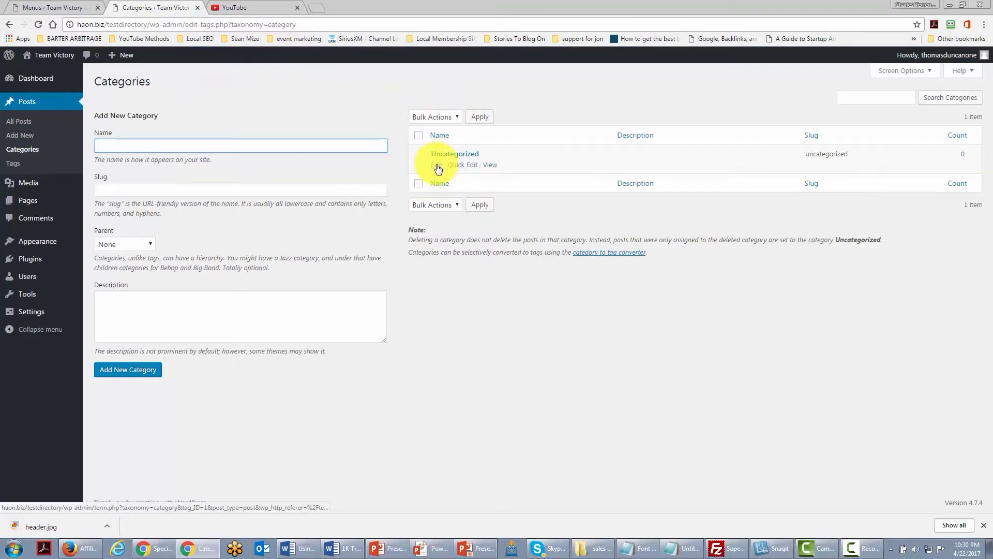
click(436, 165)
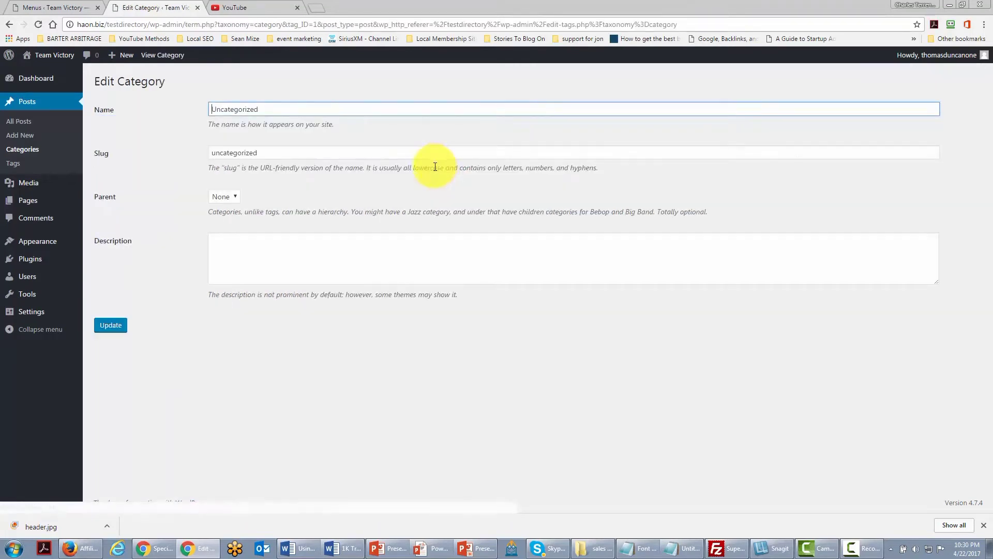
drag(286, 107, 171, 111)
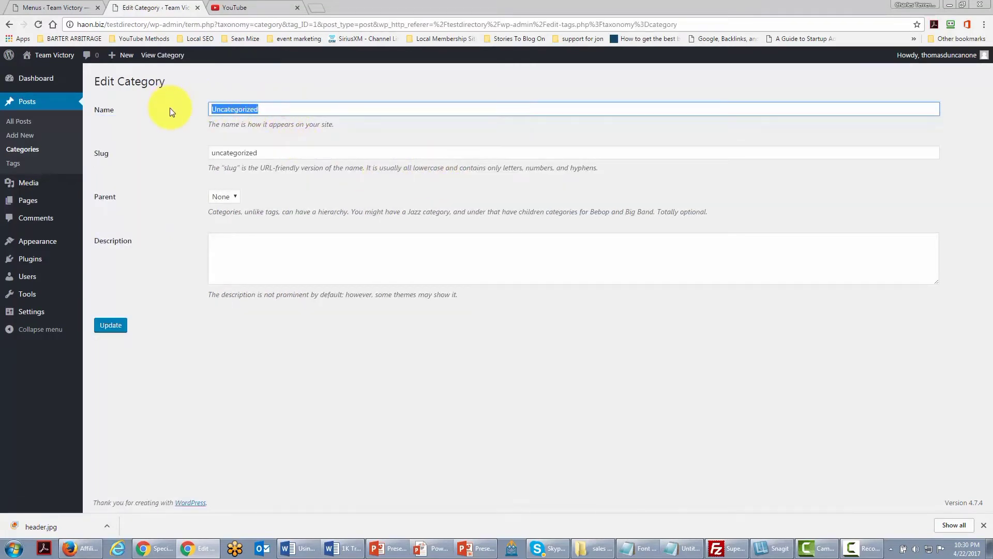
text(Team Victory)
drag(290, 152, 184, 156)
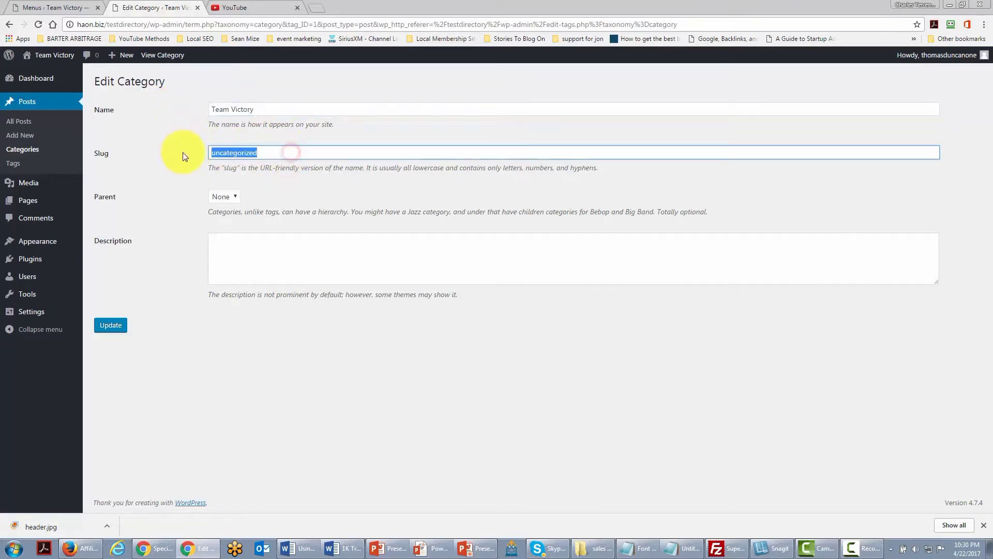
text(victory)
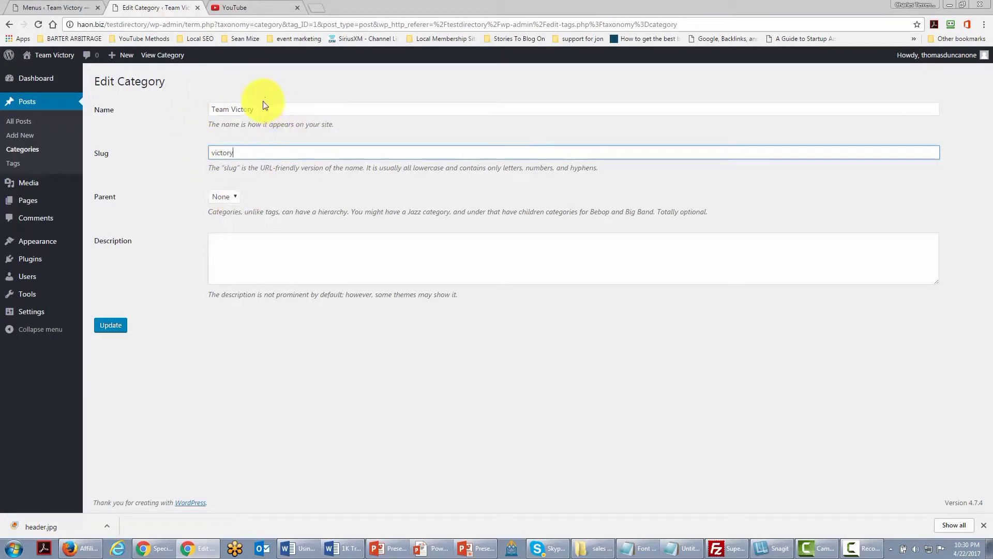
click(117, 331)
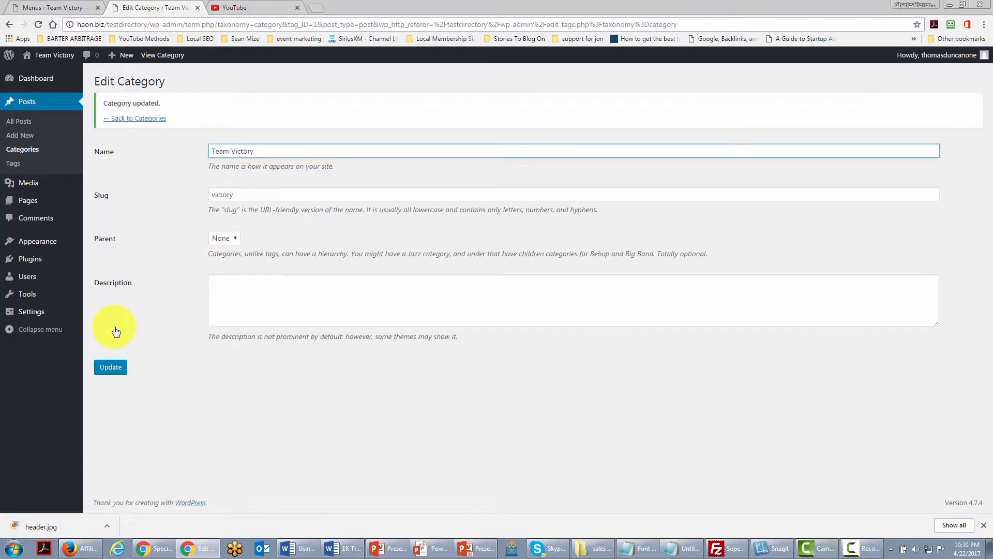
click(129, 119)
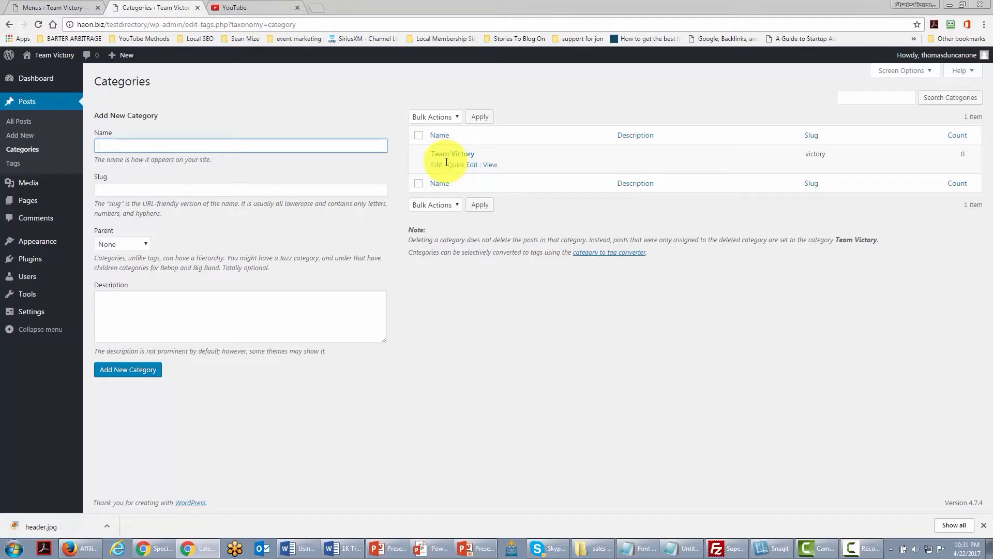
Go to Settings > Writing from the admin sidebar
mouse_move(33, 313)
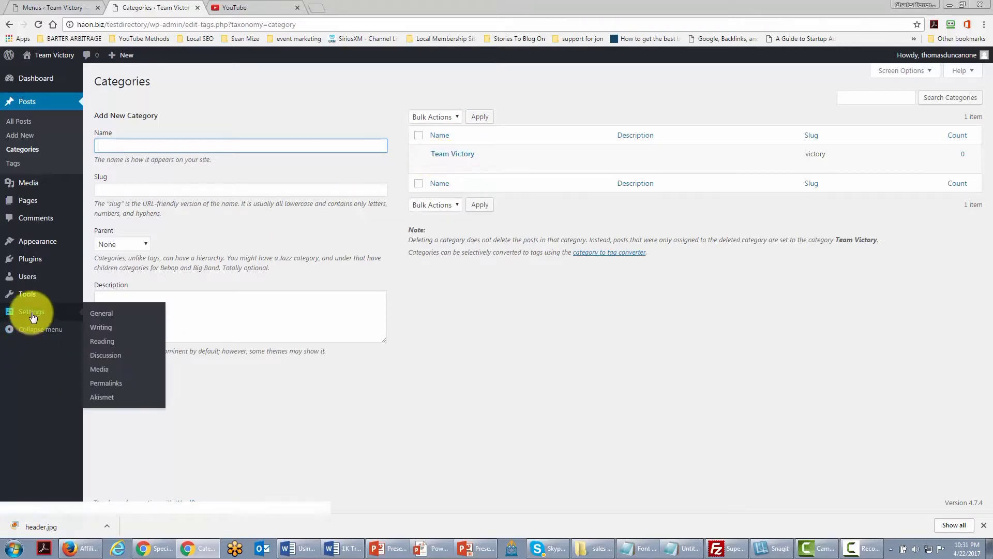
click(104, 334)
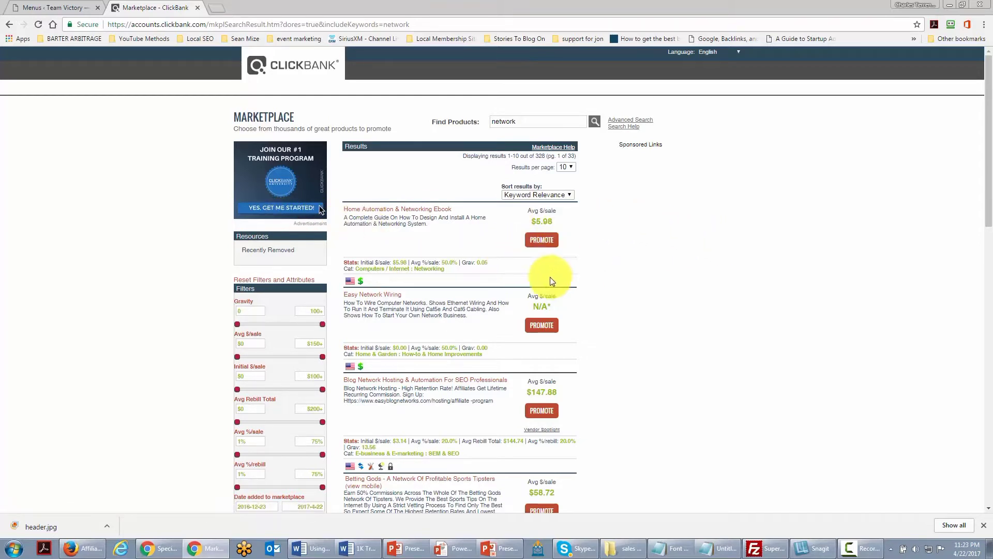
Generate a HopLink for DESBOOK3 using the account nickname and copy the HopLink URL
click(538, 244)
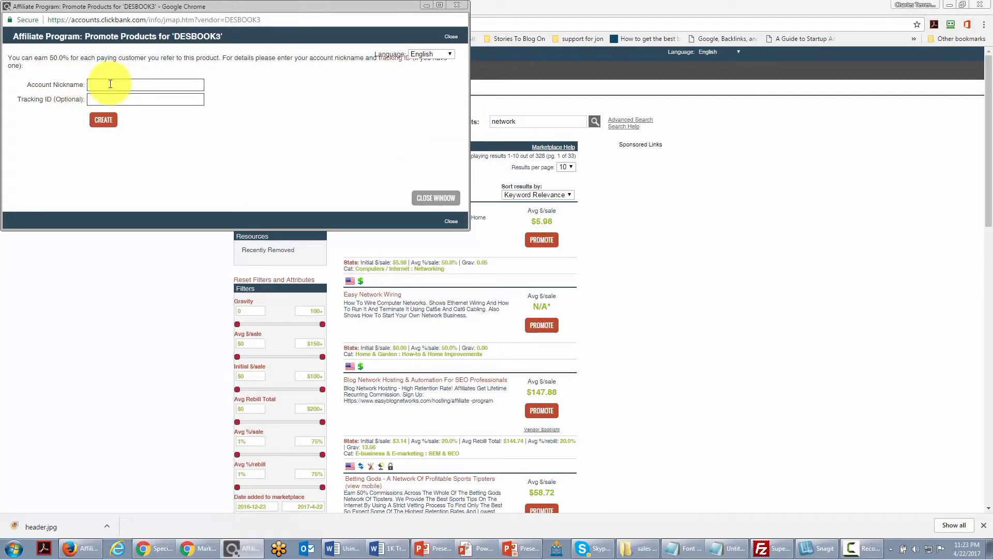
click(110, 84)
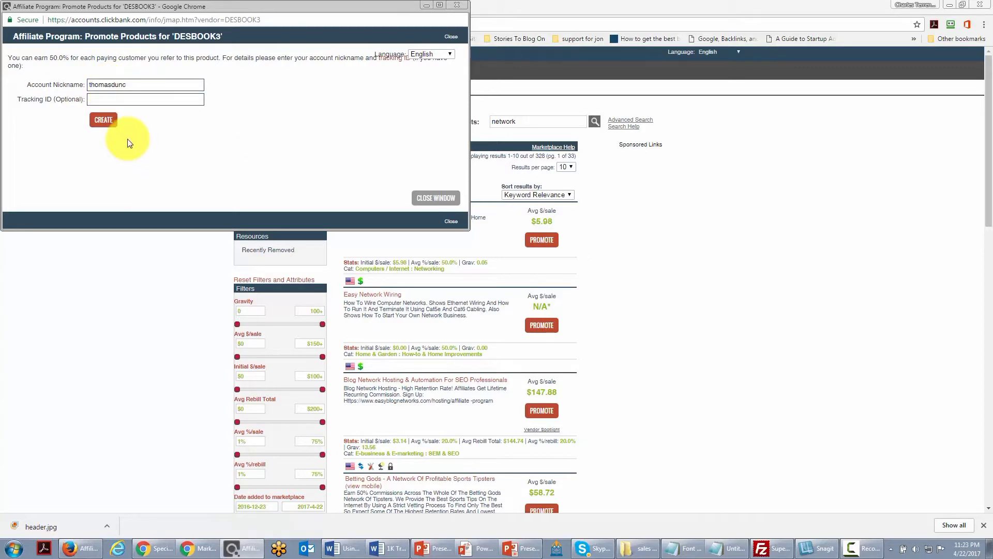
key(Return)
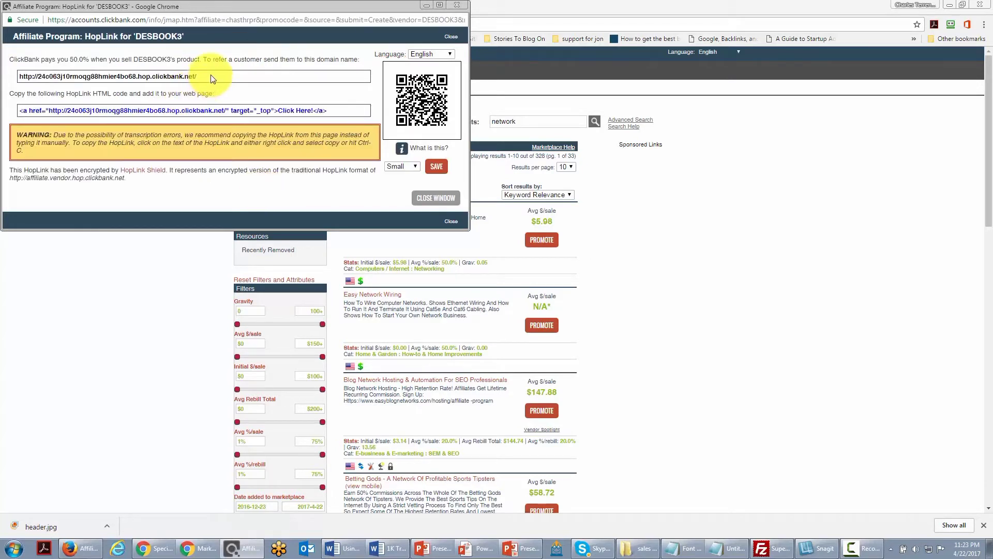
drag(212, 75, 23, 79)
right_click(46, 77)
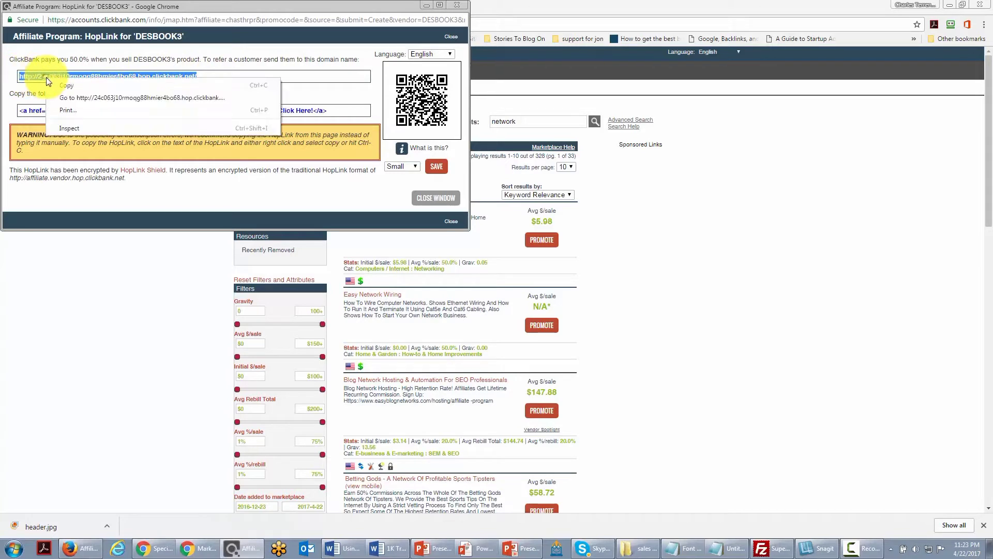
click(75, 85)
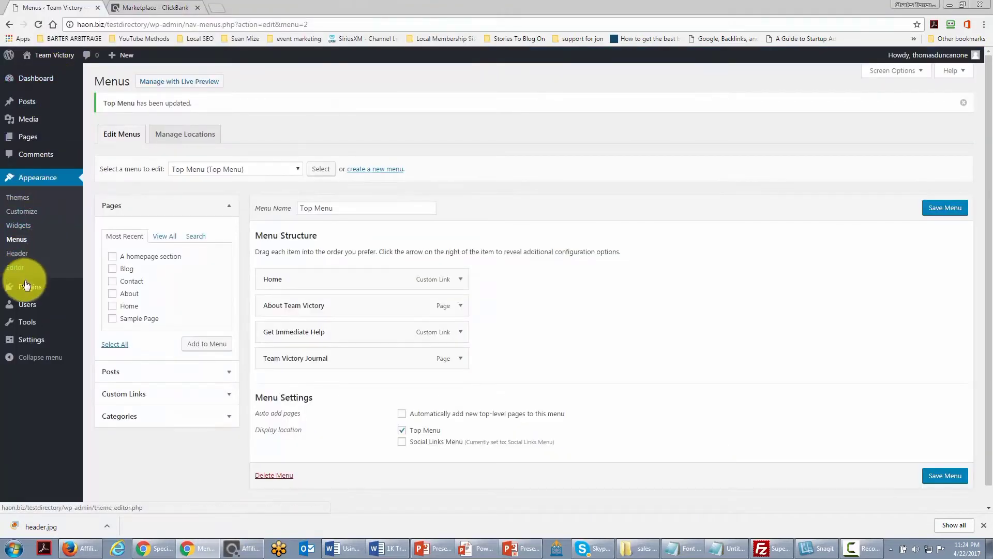
Search plugins for 'affiliate link cloaking', then install and activate Pretty Link Lite
mouse_move(27, 291)
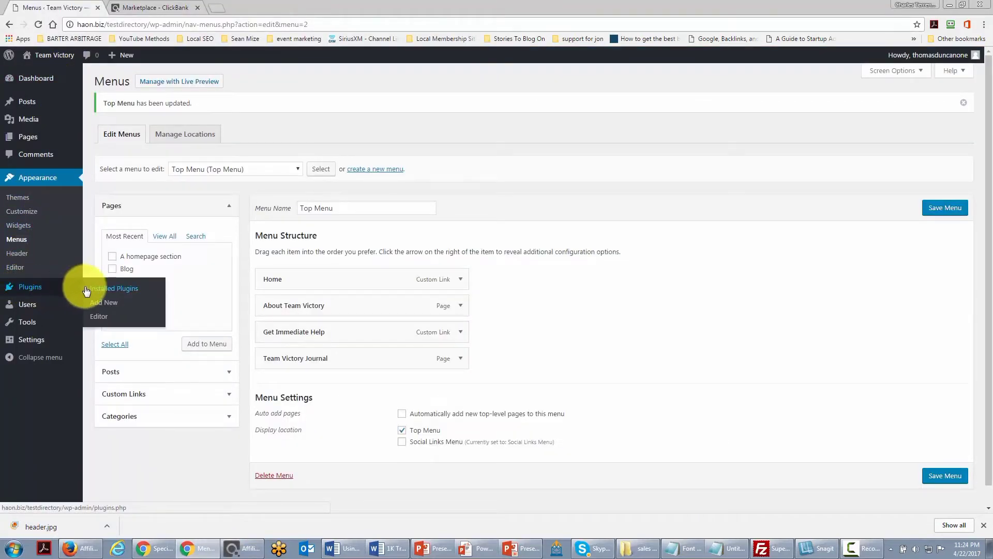
click(108, 306)
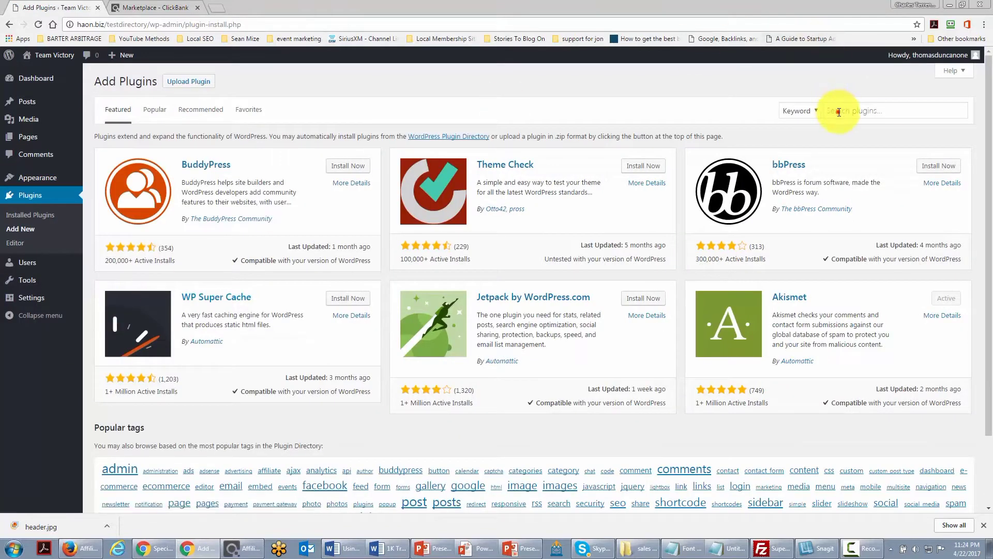
click(838, 111)
key(ctrl+v)
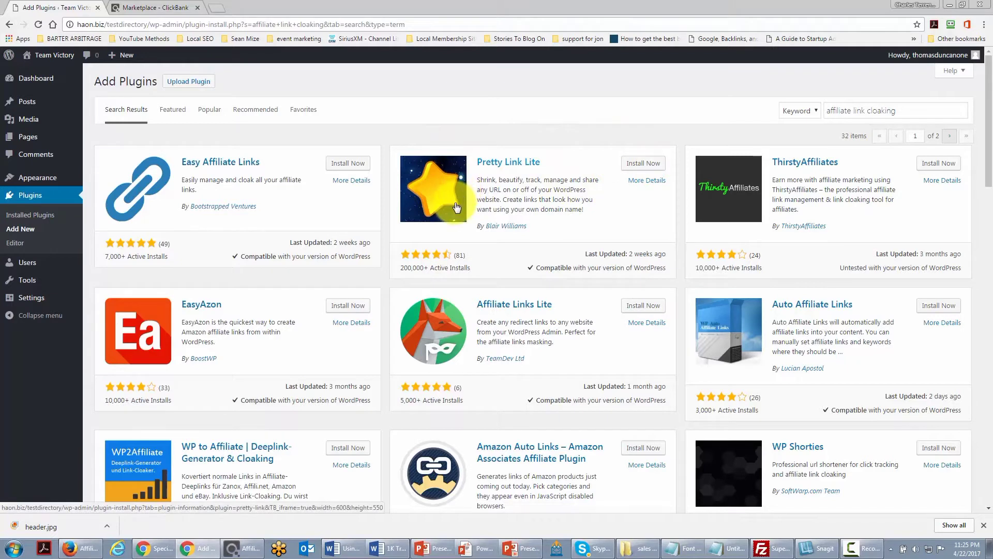
click(632, 164)
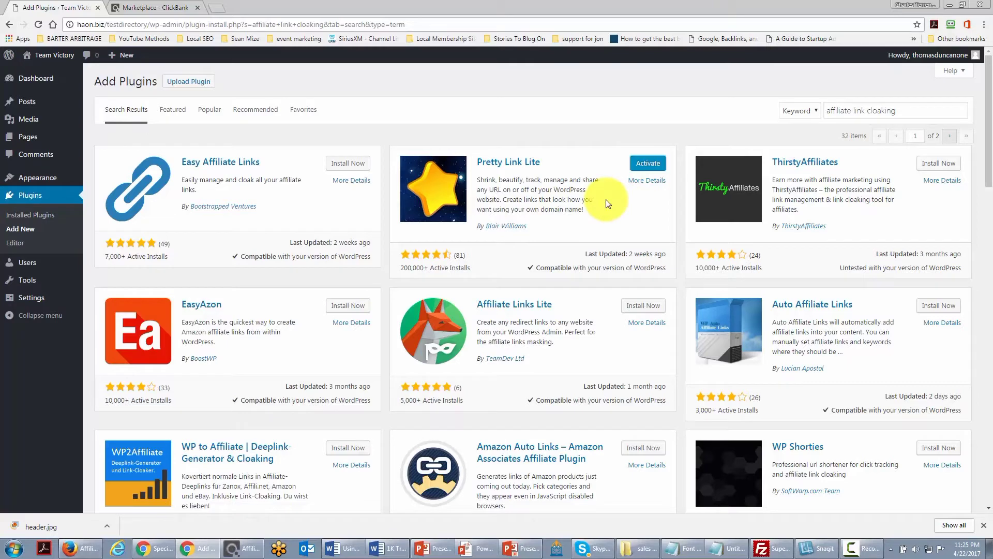
click(643, 163)
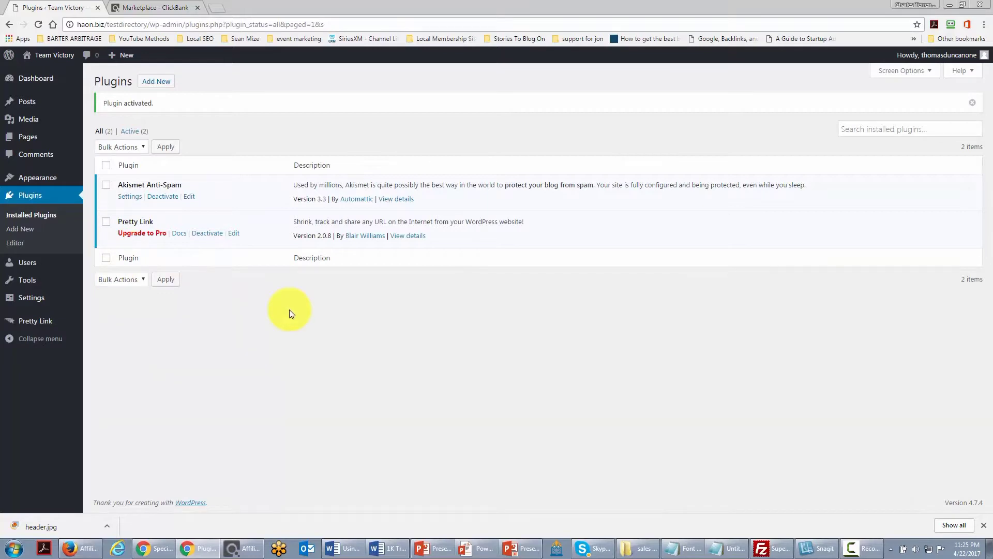
mouse_move(23, 324)
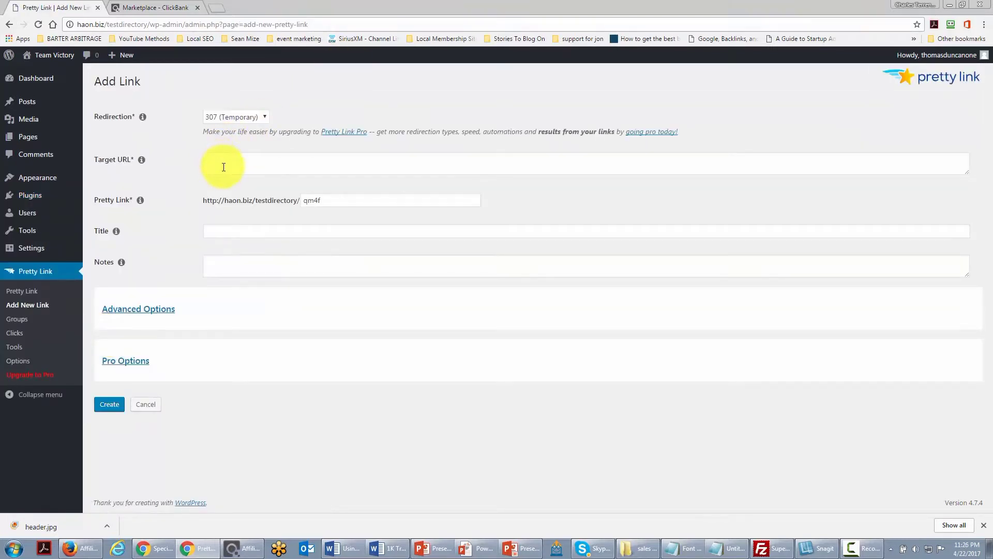
Create pretty link 'The Networking E-Book', slug 'networking', targeting the ClickBank hop URL, and copy it
click(223, 164)
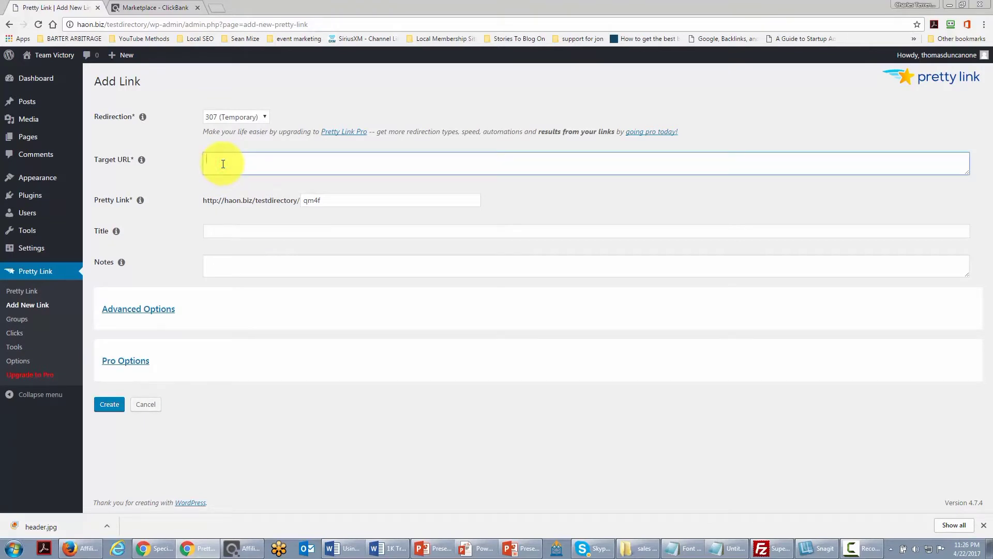
key(ctrl+v)
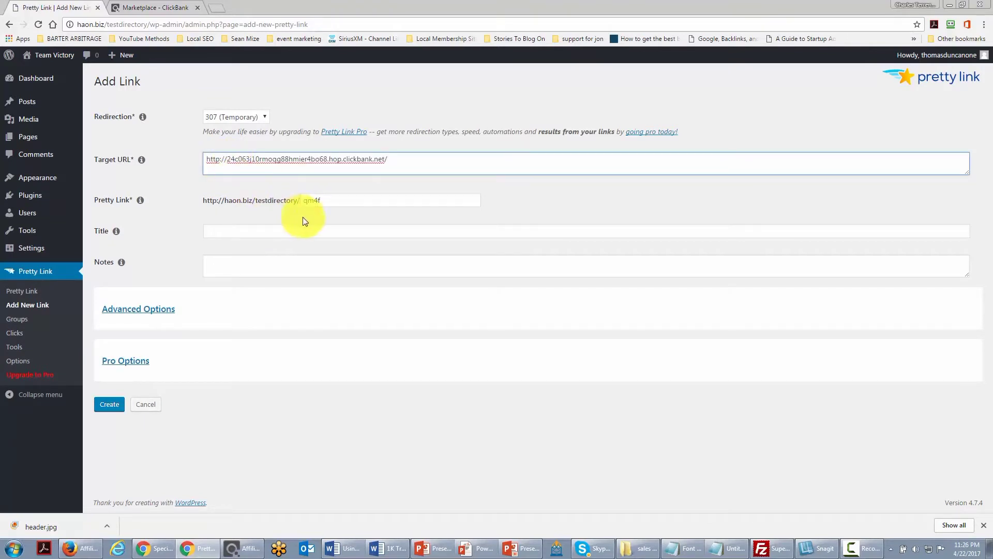
click(328, 201)
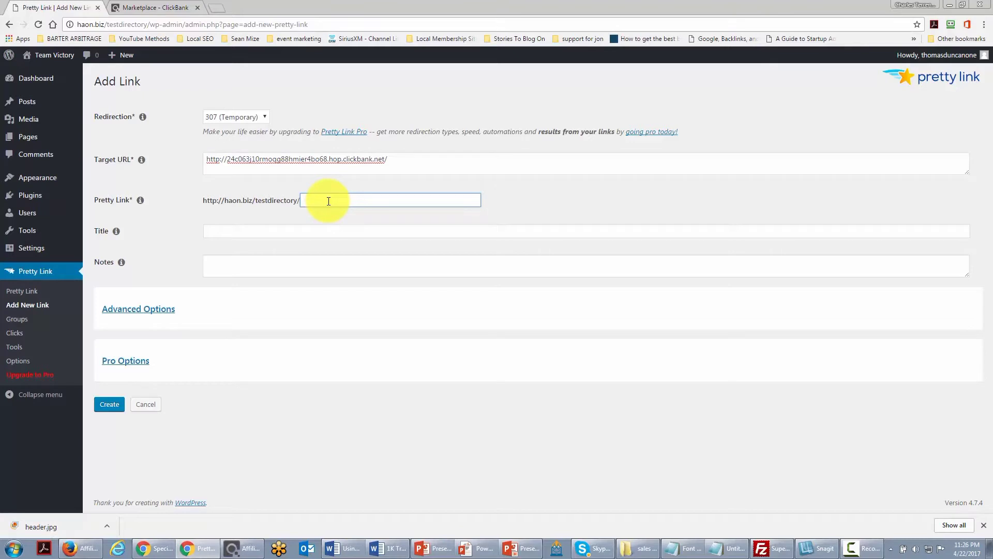
text(networking)
click(267, 233)
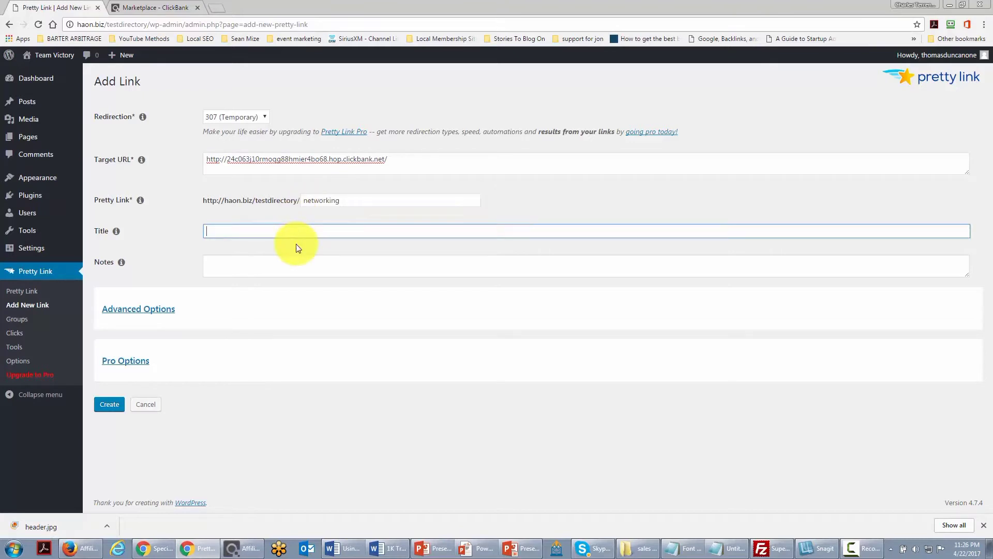
key(ctrl+v)
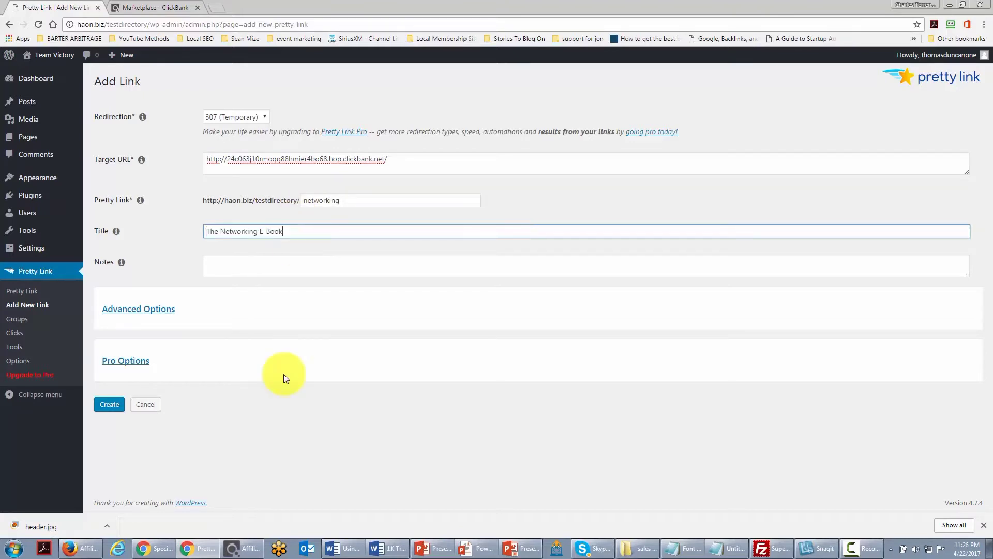
click(106, 406)
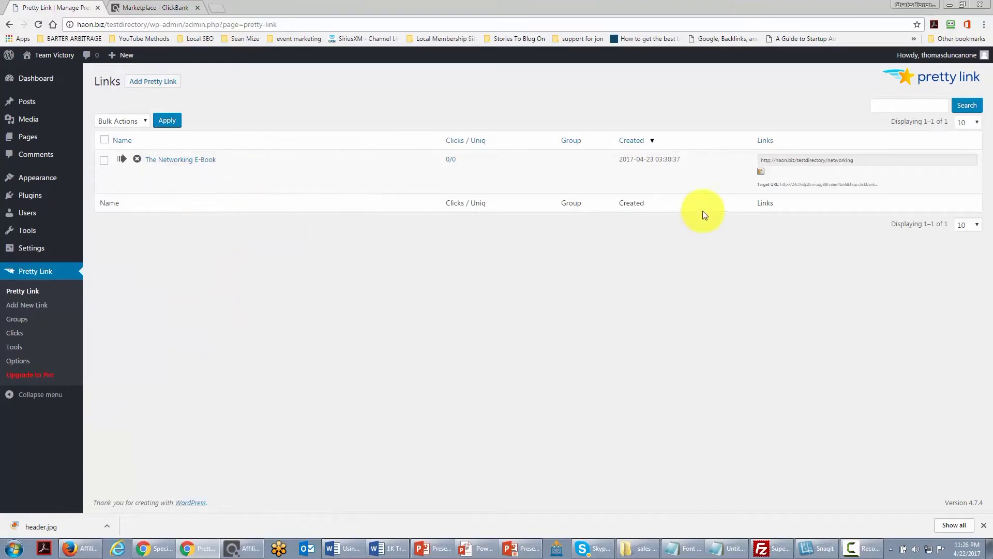
click(761, 173)
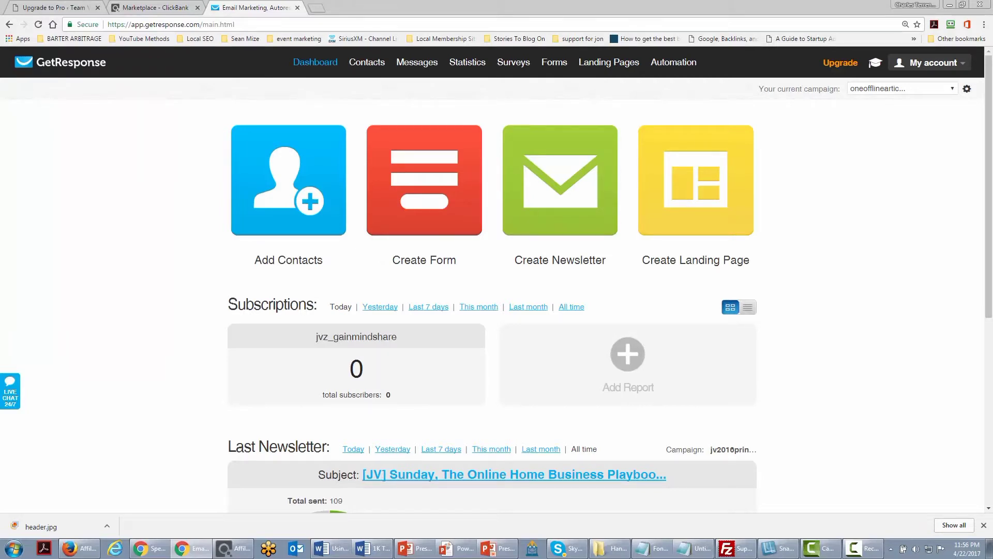
Start a new GetResponse web form based on the Smart Tips template
mouse_move(547, 64)
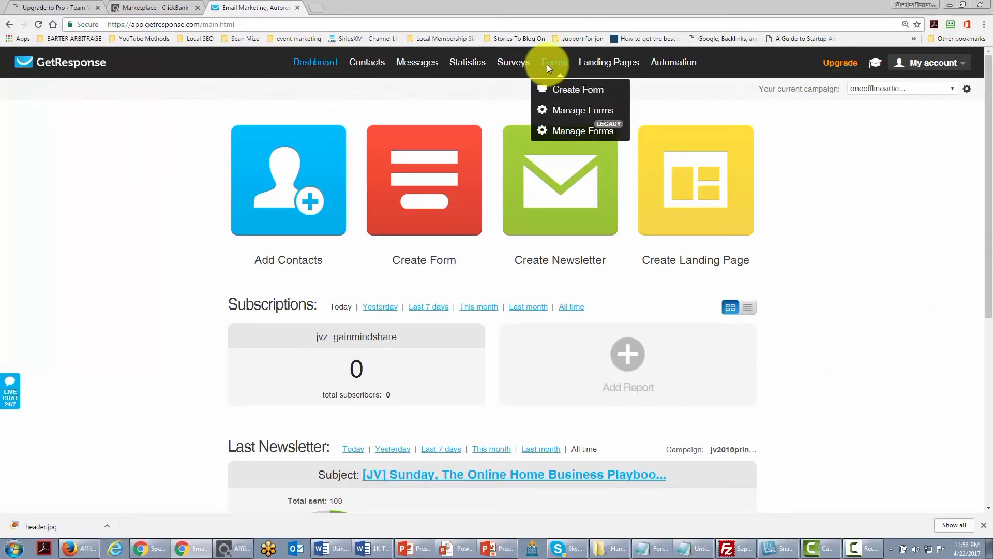
click(561, 91)
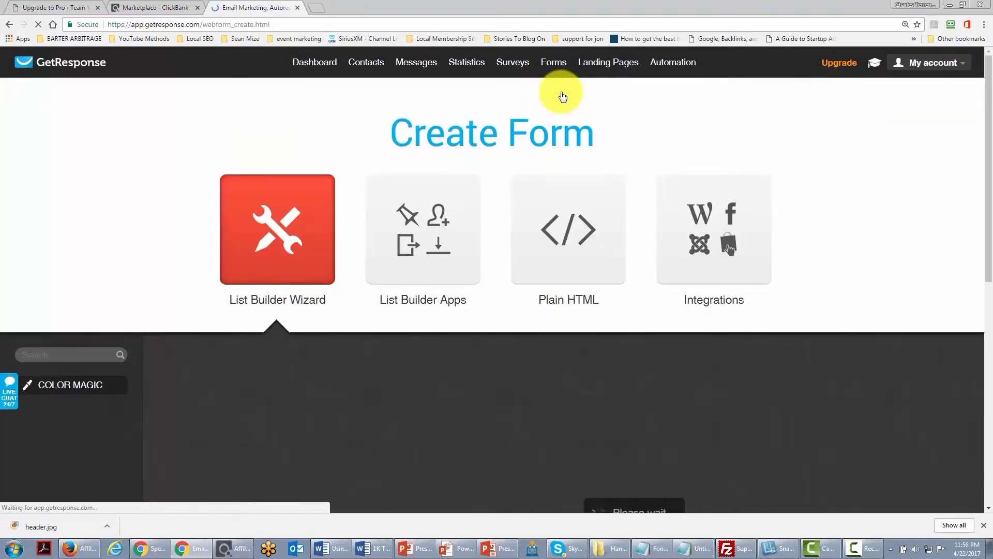
scroll(557, 219, down, 2)
scroll(594, 138, down, 2)
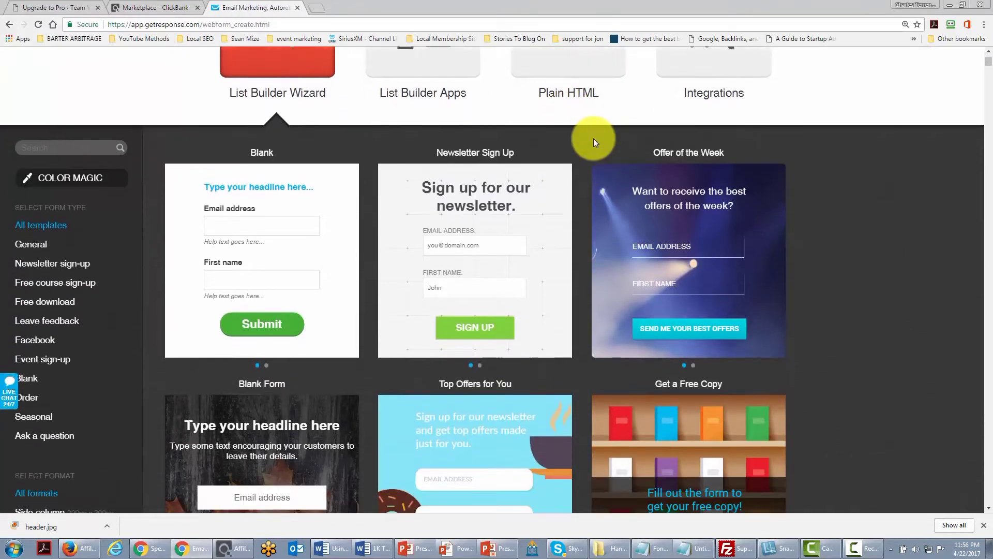
scroll(594, 137, down, 4)
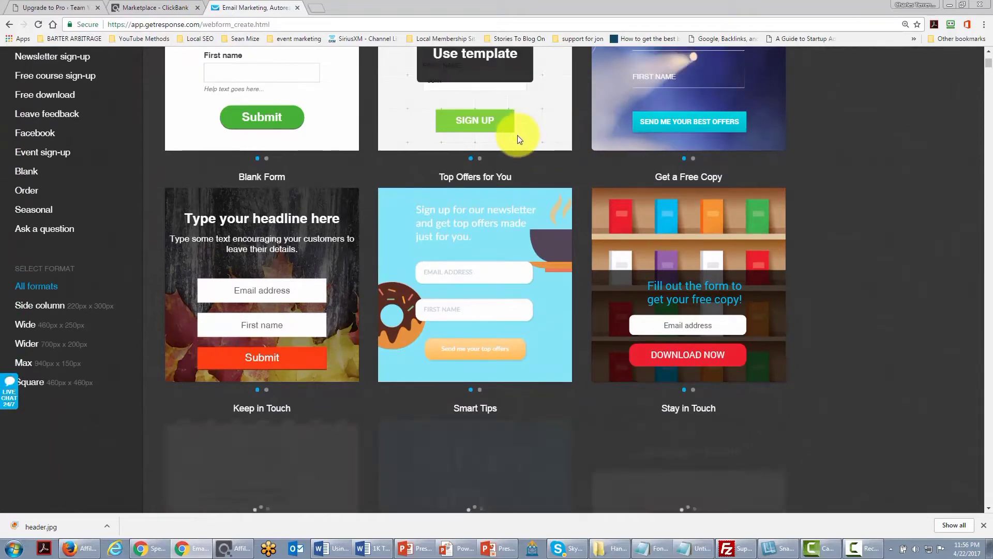
scroll(518, 135, down, 1)
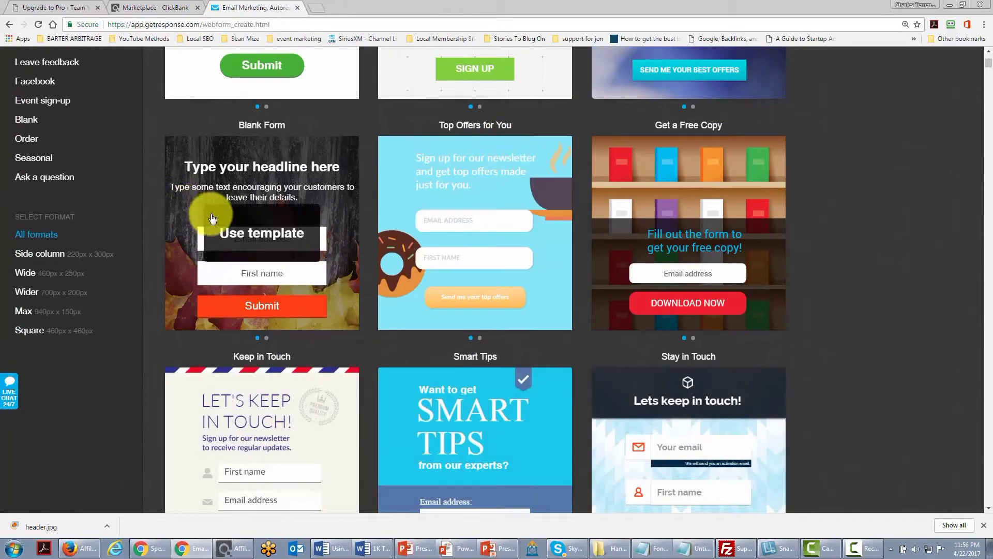
scroll(275, 195, down, 2)
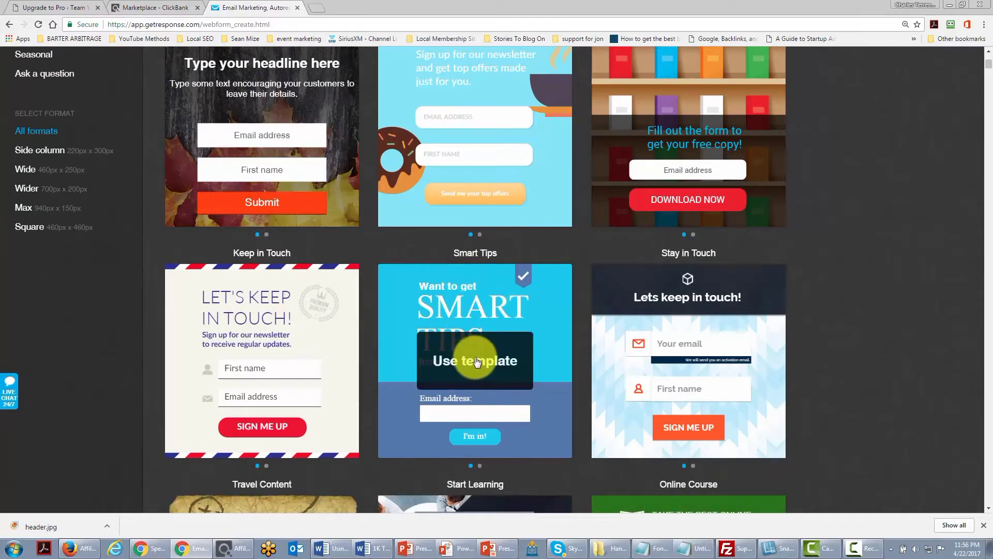
click(475, 357)
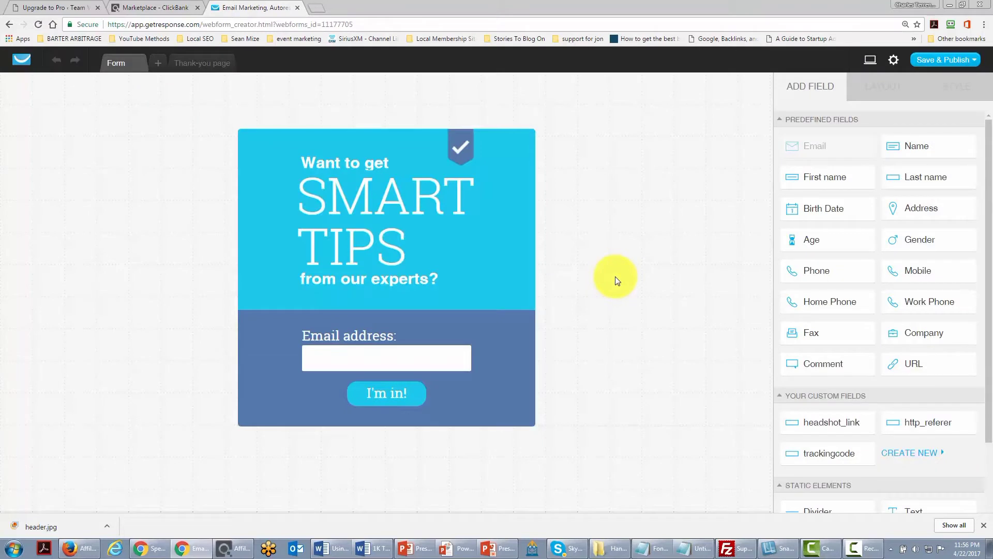
Save and exit the form, copy its JavaScript embed code, and return to WordPress
click(949, 58)
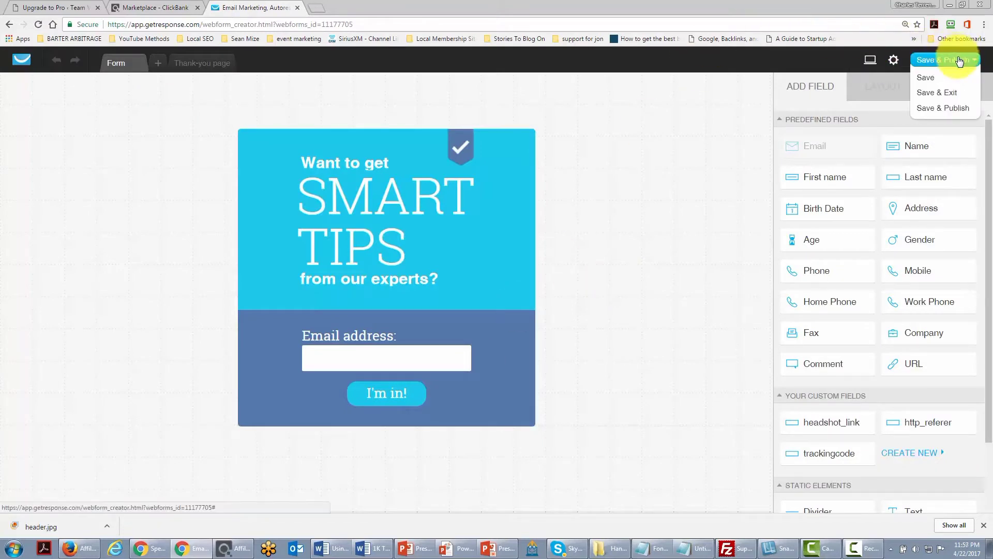
click(939, 108)
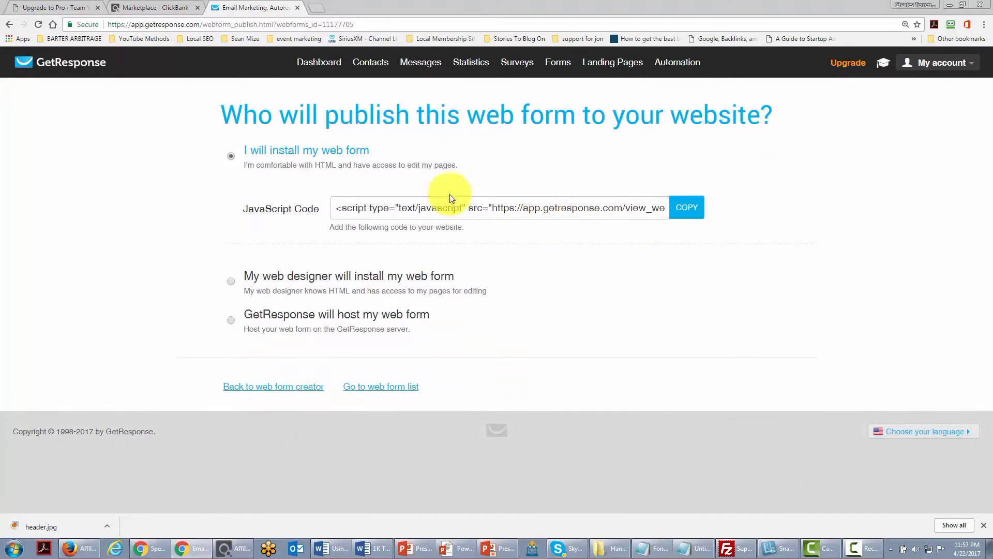
click(414, 207)
right_click(413, 206)
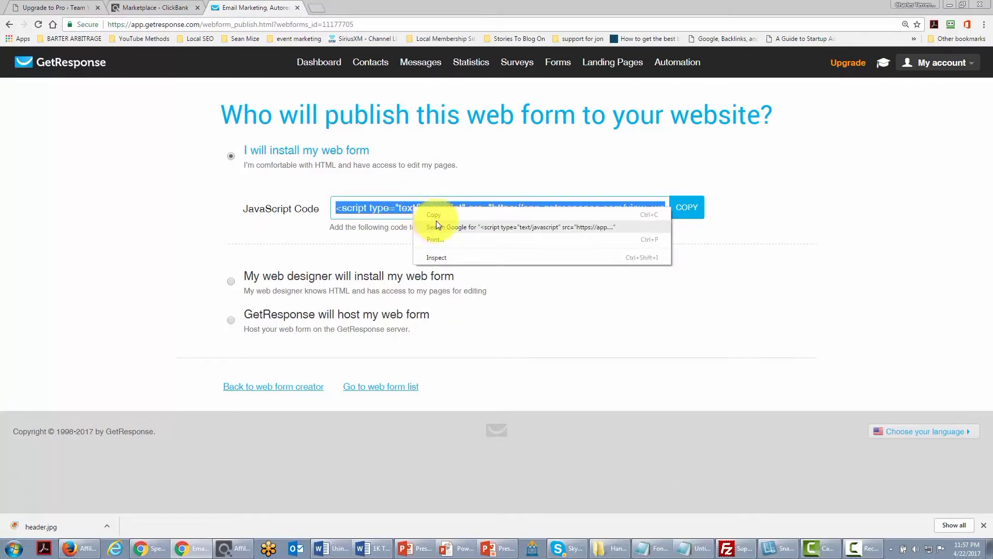
click(438, 216)
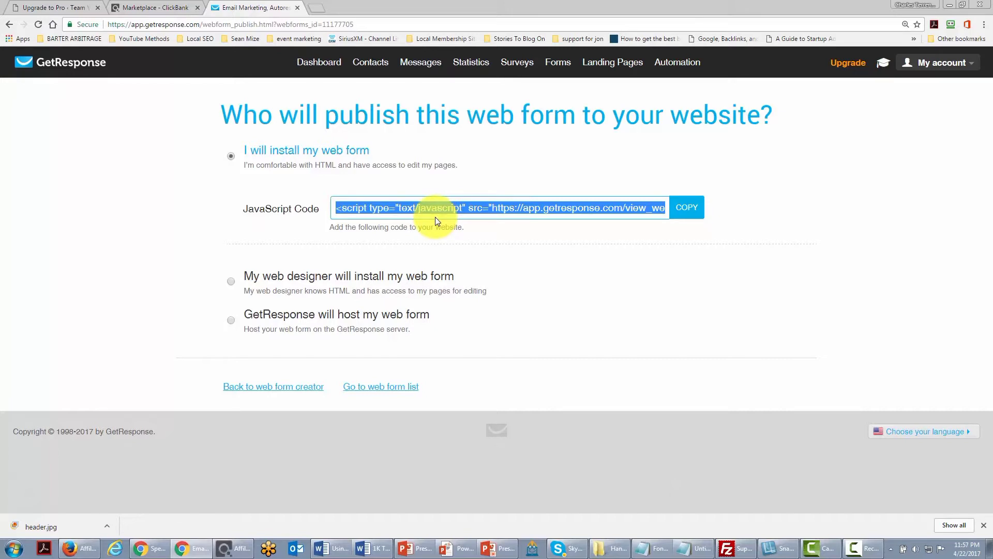
key(ctrl+1)
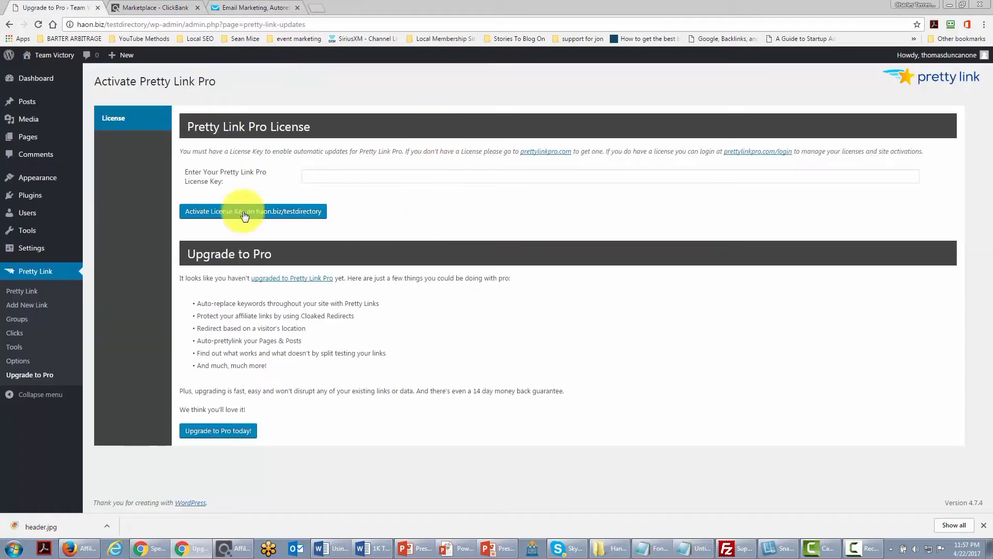
Add a new Text widget to the Sidebar on the Widgets page
mouse_move(29, 177)
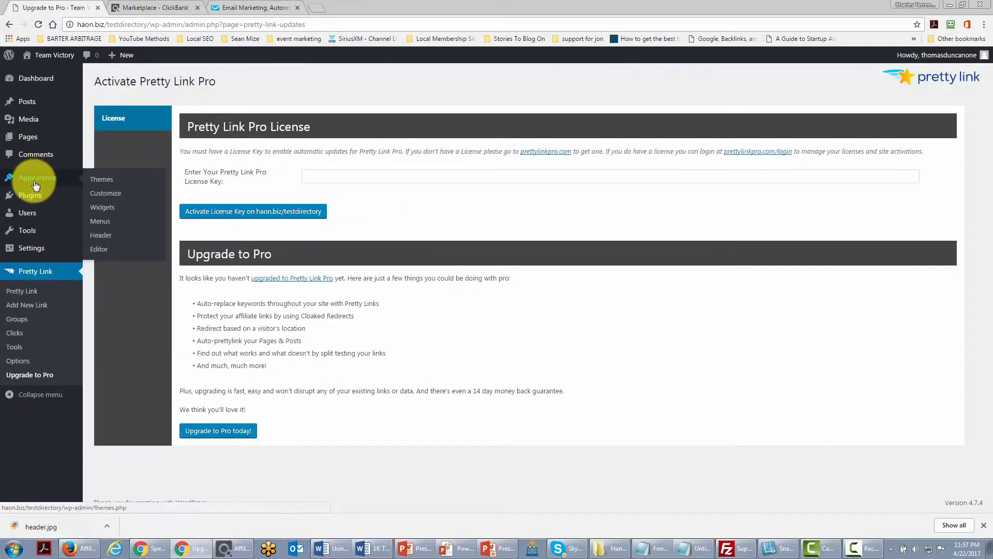
click(102, 209)
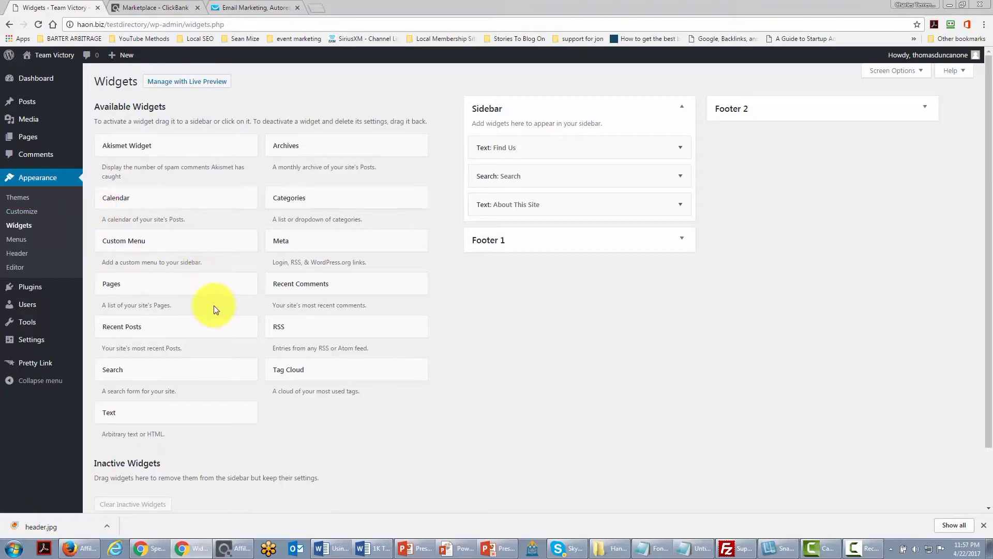
click(113, 417)
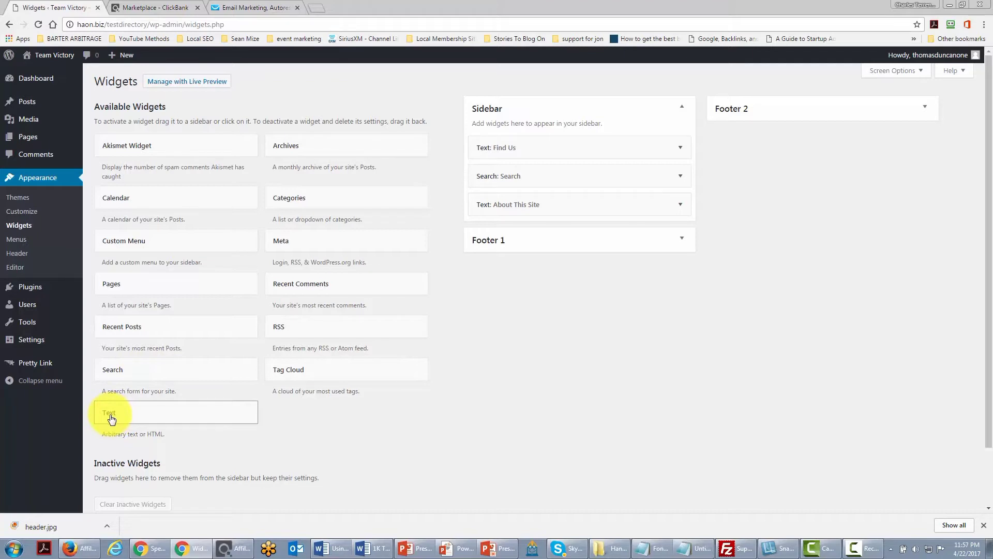
drag(112, 420, 502, 213)
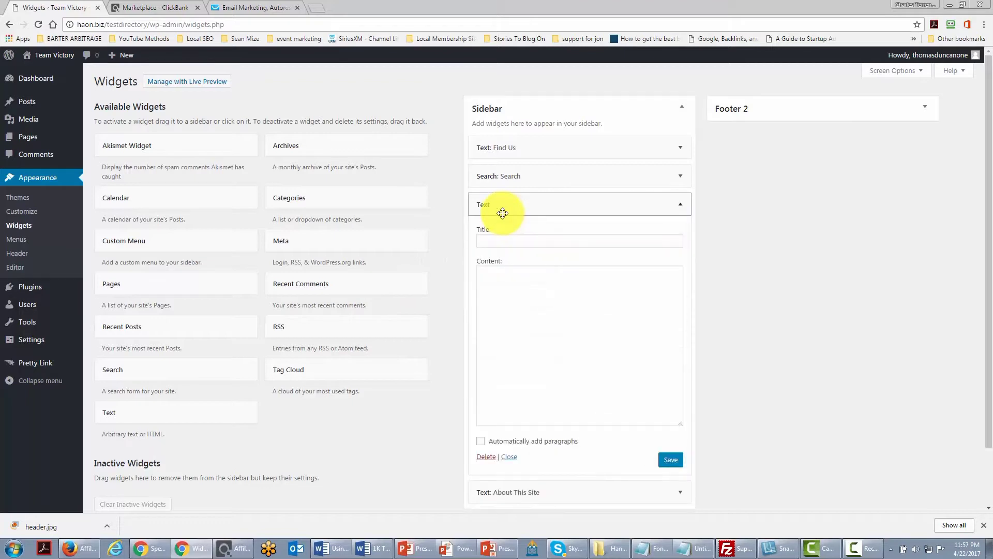
Paste the GetResponse script as content, title it 'Sign Up For Our Content', and save
click(641, 365)
click(547, 347)
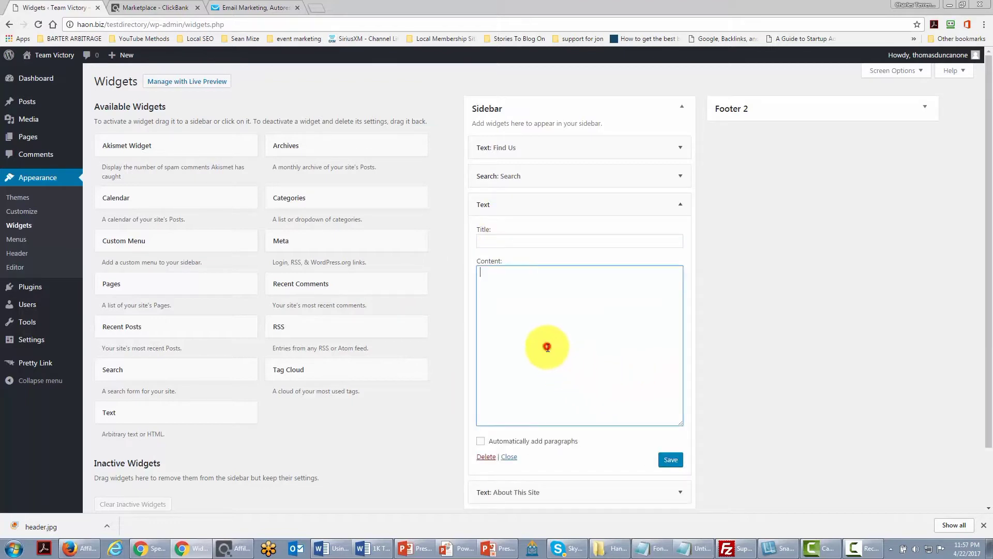
key(ctrl+v)
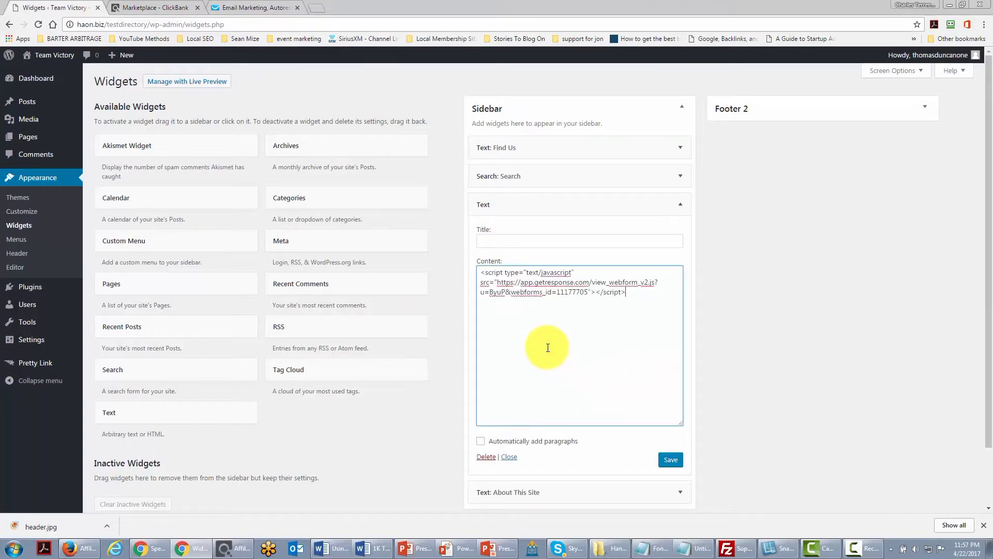
click(524, 239)
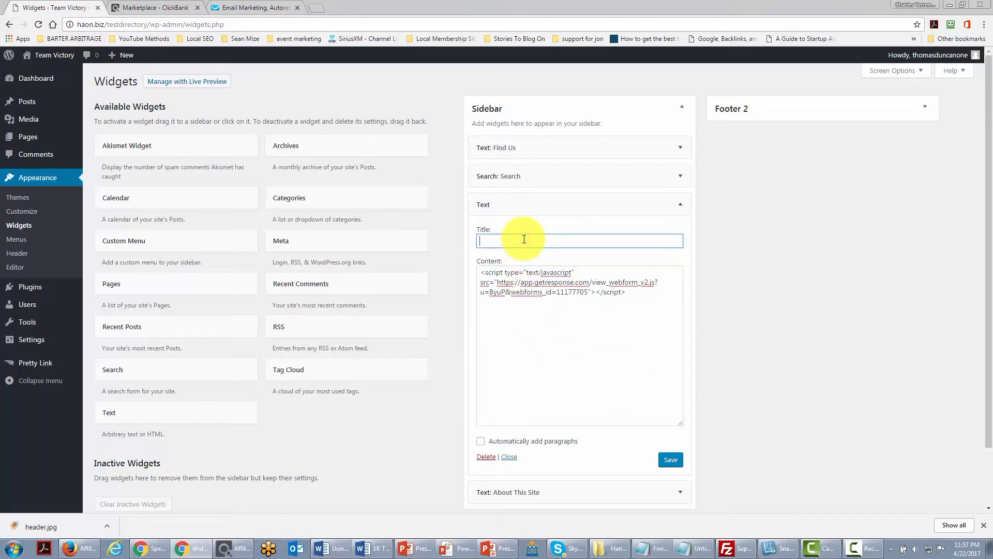
text(Sign Up For Our Content)
click(551, 387)
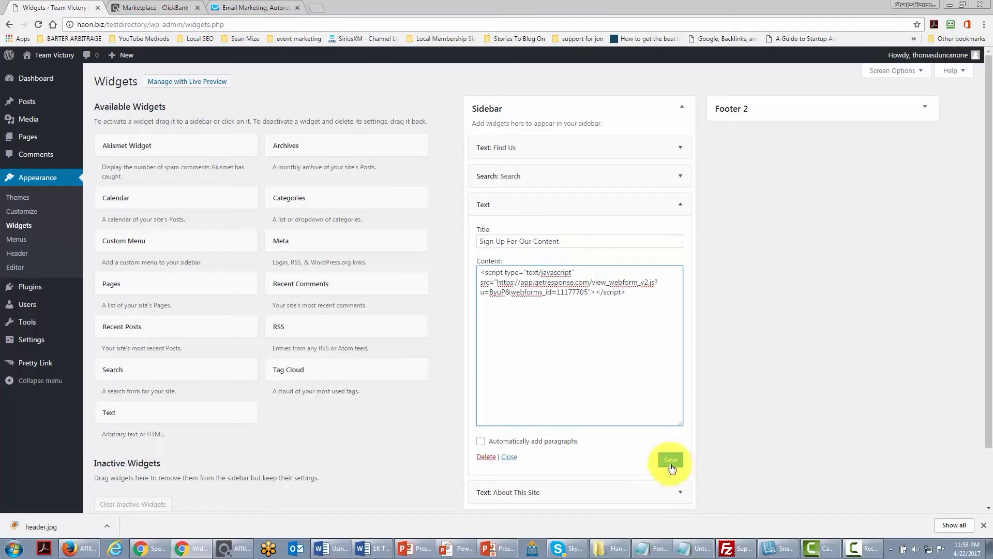
click(669, 468)
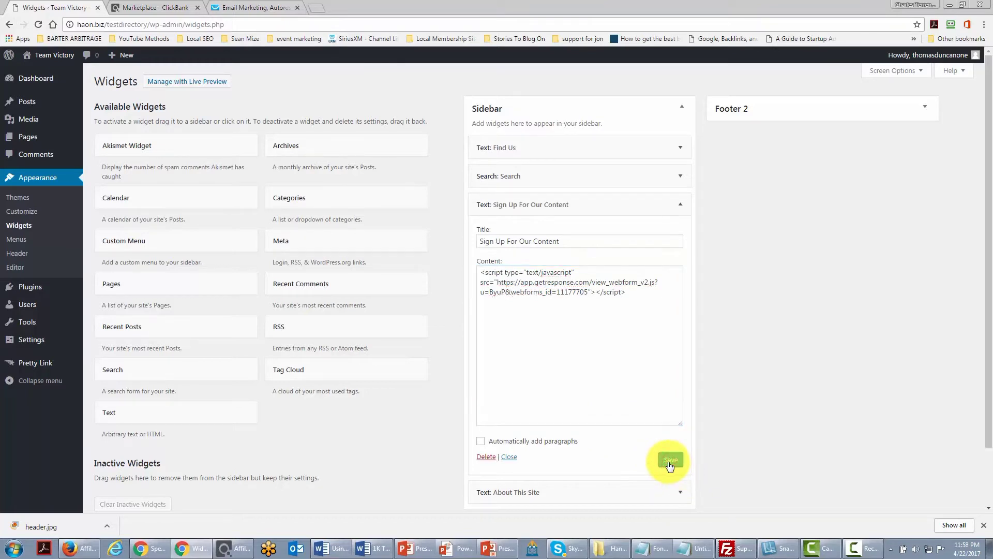
click(510, 458)
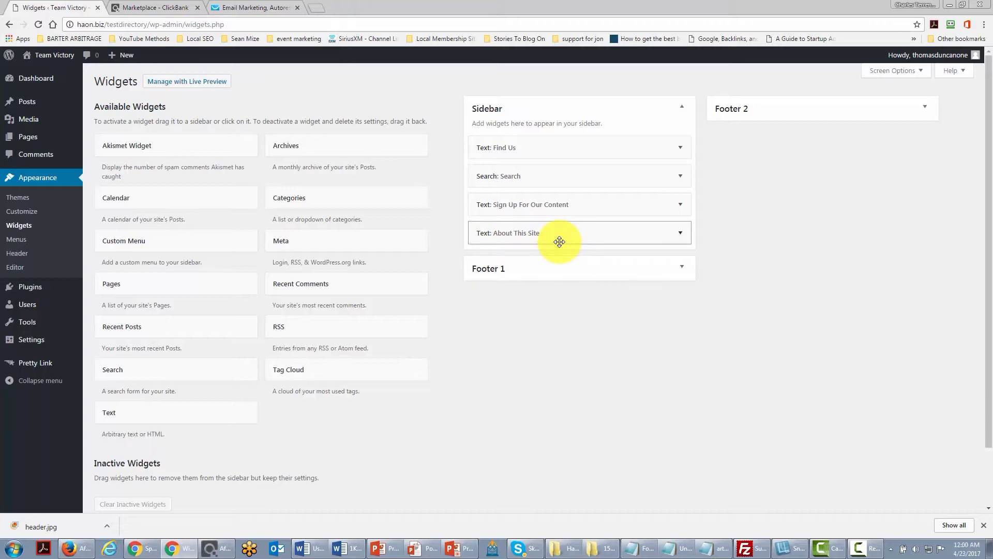
key(alt+Left)
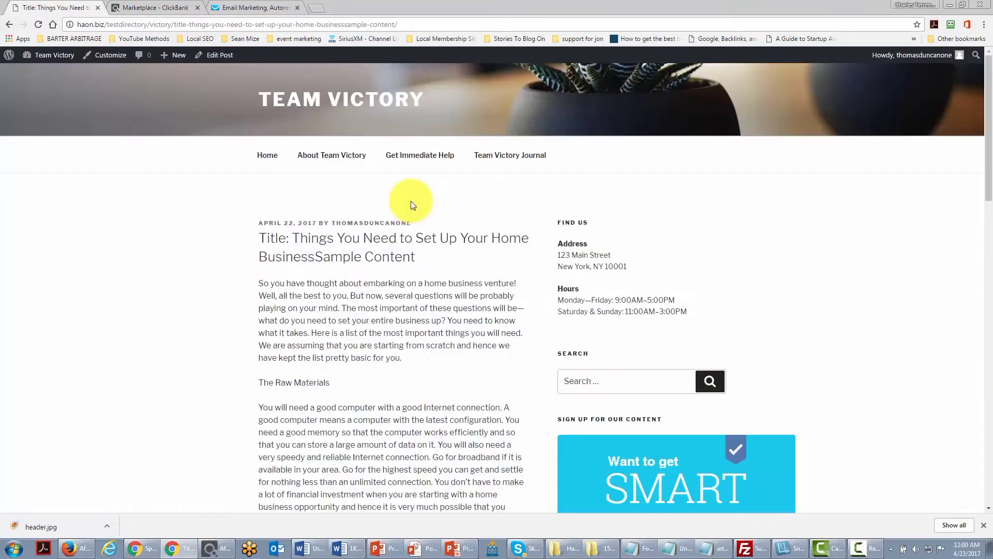
scroll(486, 325, down, 2)
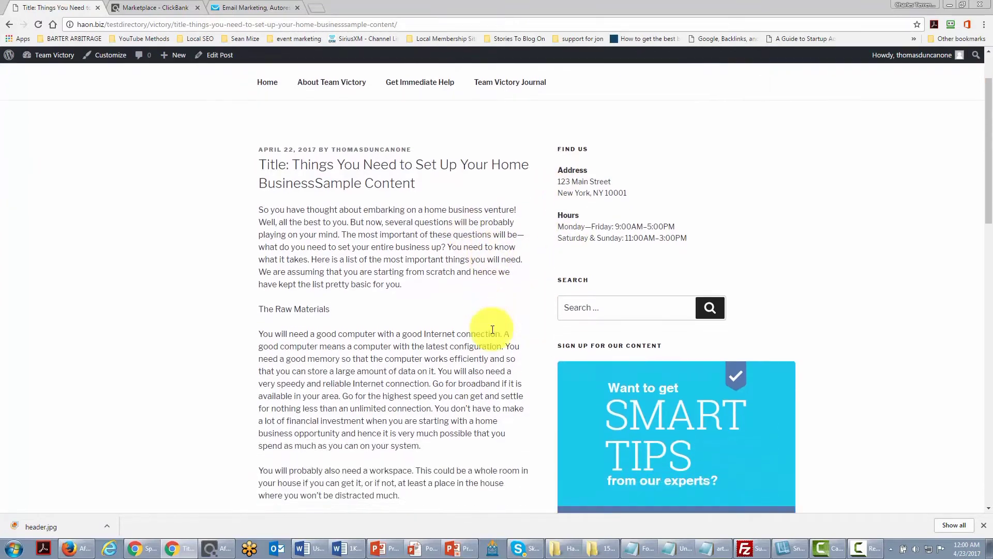
scroll(493, 329, down, 3)
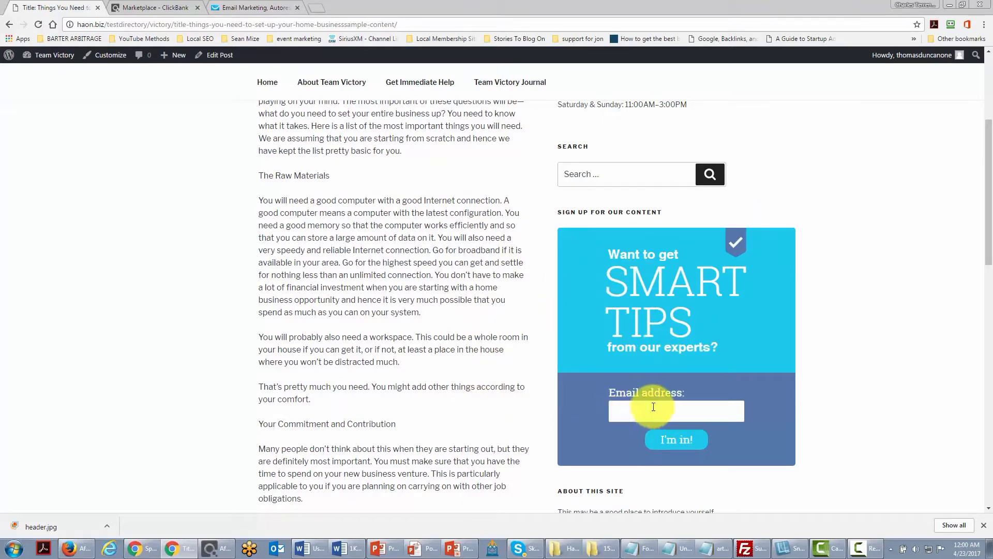
scroll(700, 406, up, 2)
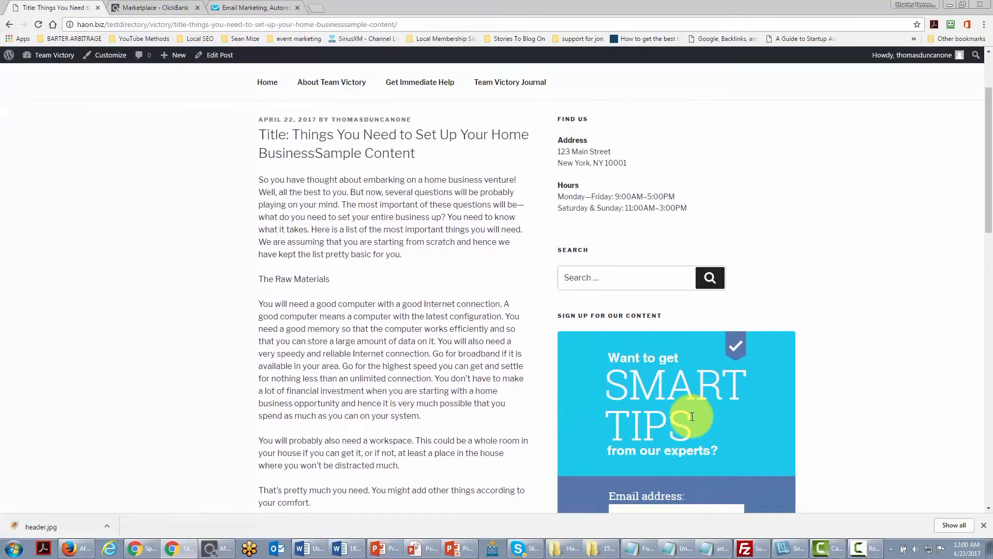
scroll(692, 417, up, 1)
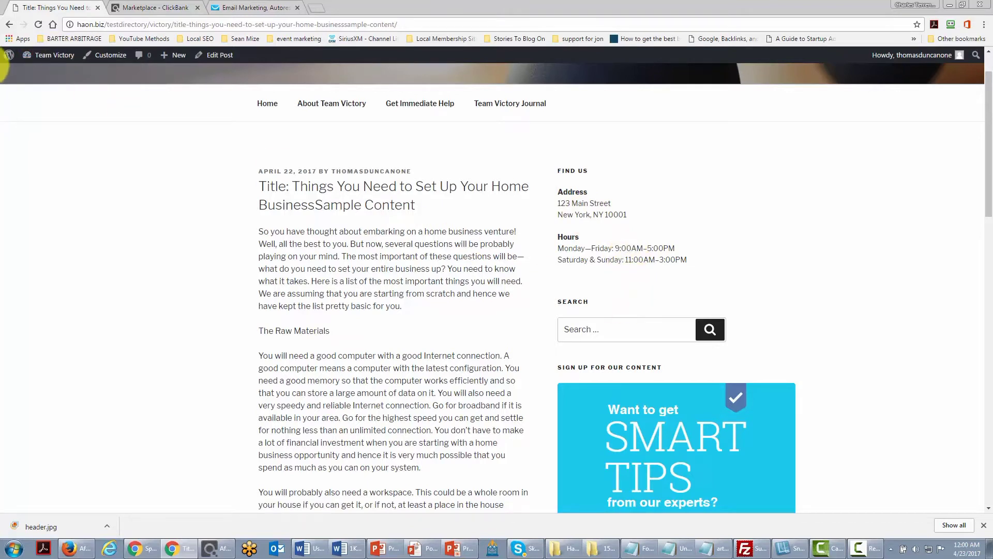
mouse_move(40, 59)
click(41, 103)
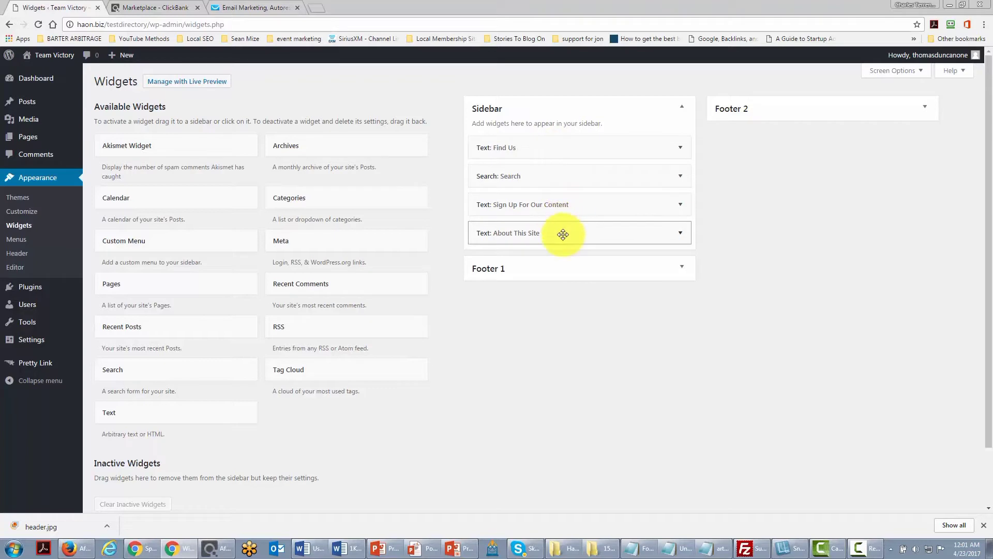
Delete the Search and Find Us widgets, leaving Sign Up For Our Content above About This Site
drag(563, 233, 566, 148)
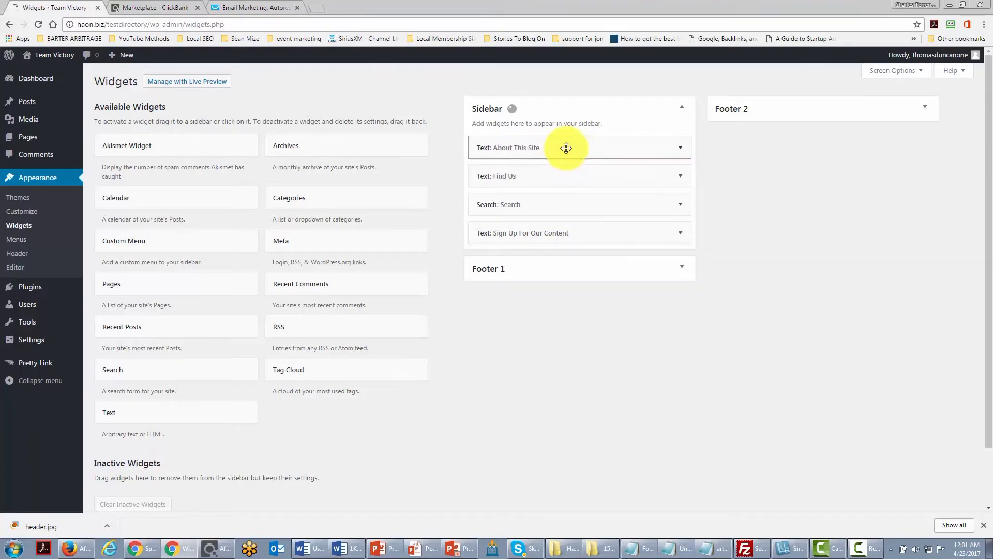
click(679, 204)
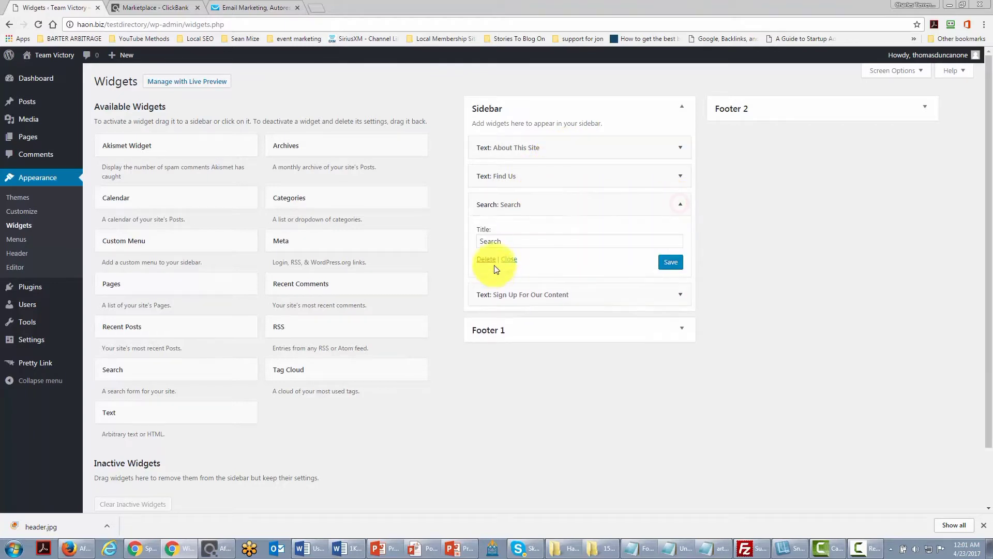
click(488, 260)
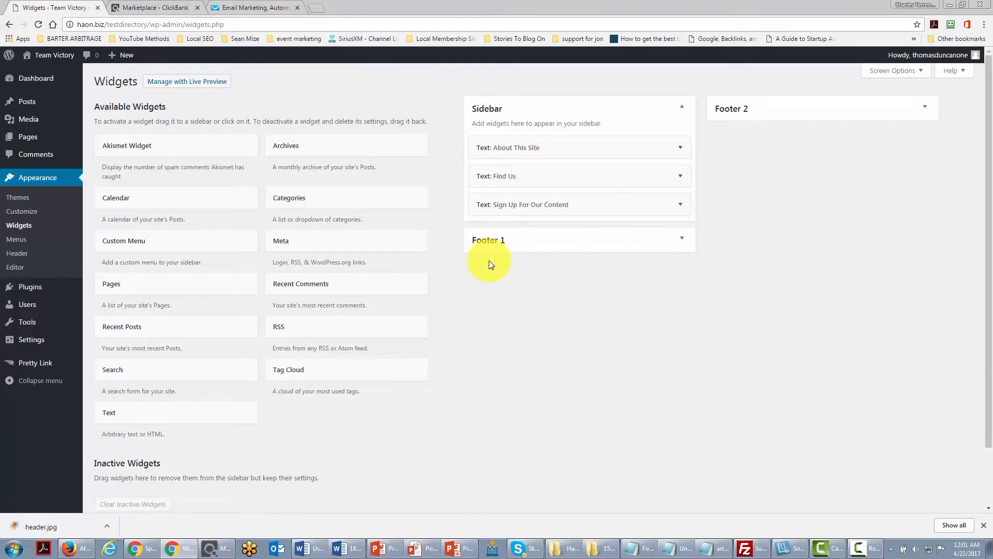
drag(654, 151, 627, 184)
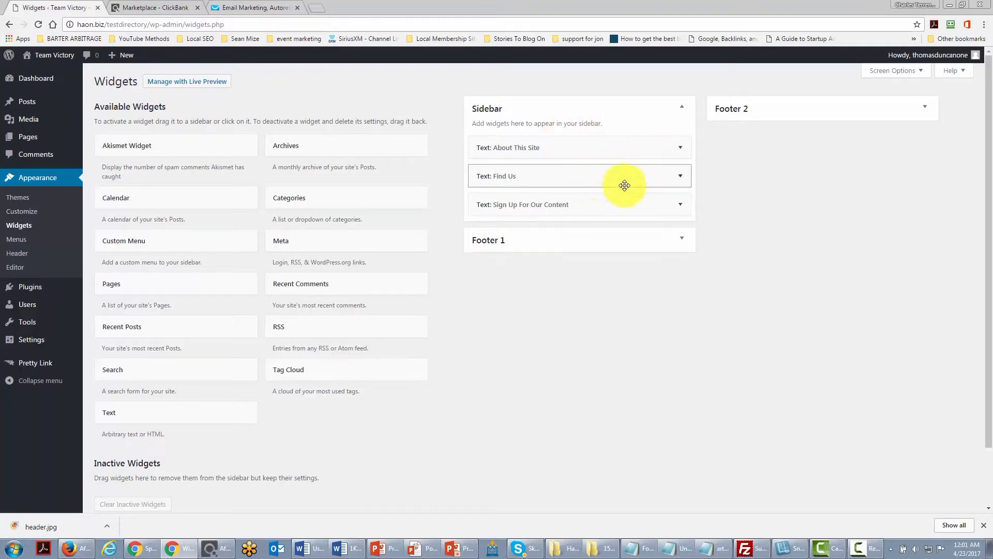
click(680, 203)
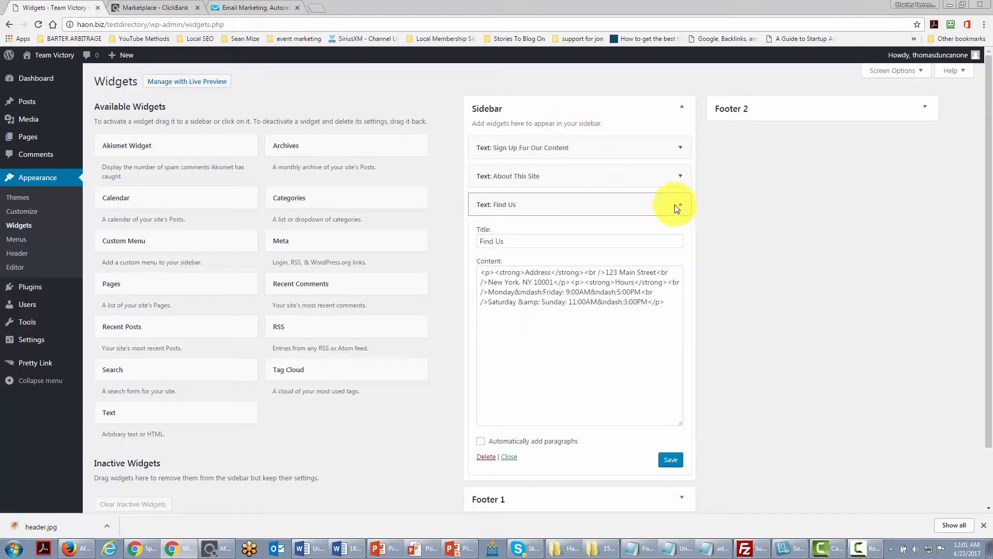
click(489, 457)
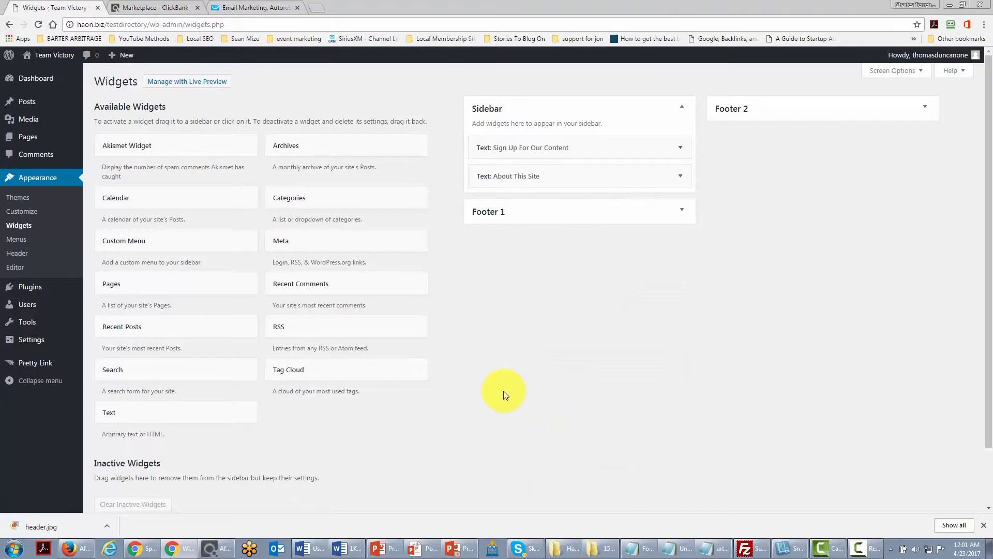
scroll(495, 398, down, 2)
scroll(494, 396, up, 2)
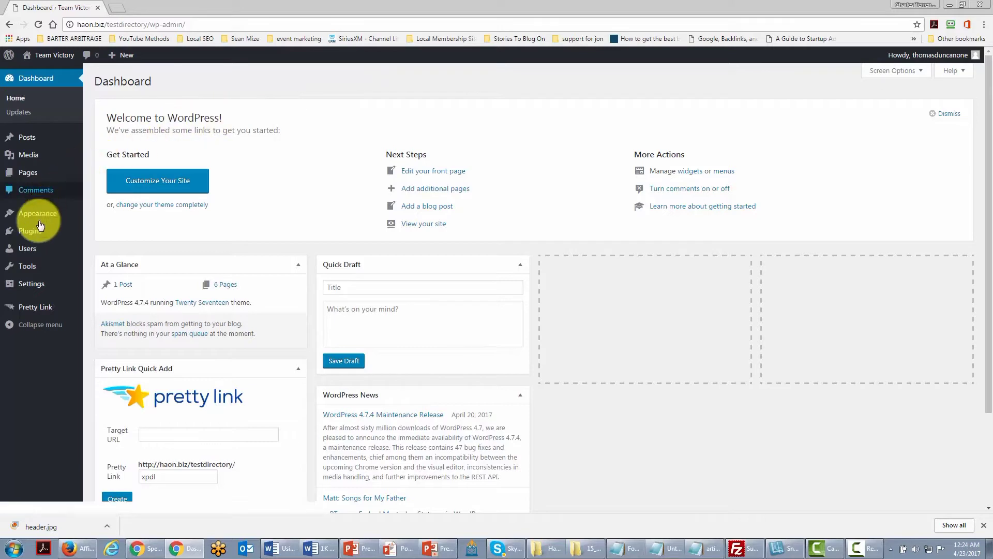
Open the user's profile, replace the nickname with the user's full name, and save
mouse_move(20, 247)
click(107, 250)
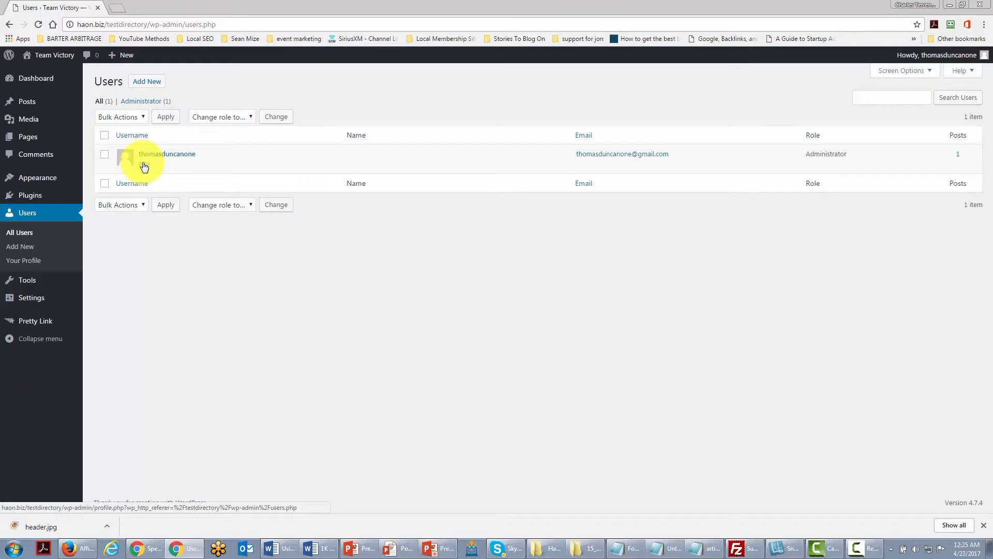
click(138, 165)
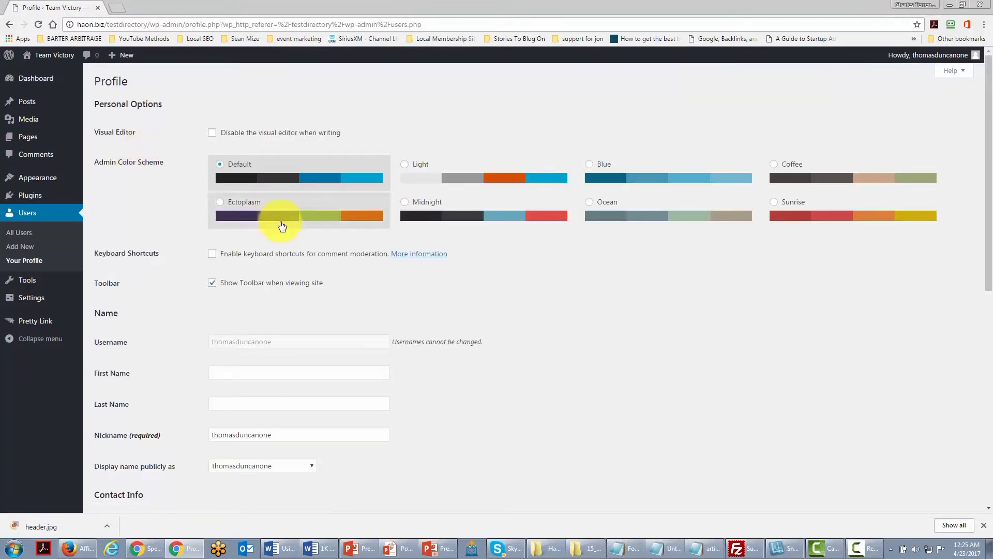
scroll(306, 269, down, 1)
scroll(306, 269, down, 1)
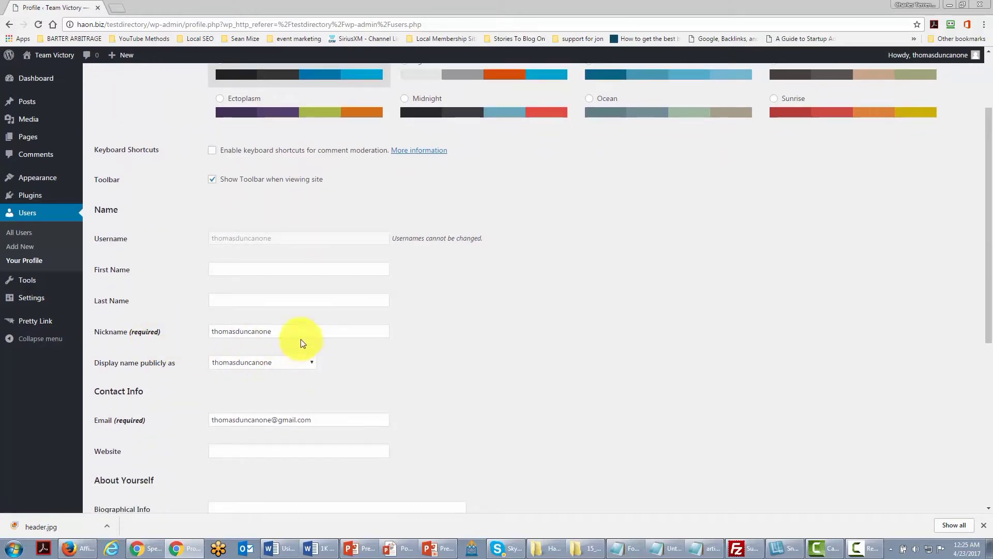
scroll(401, 364, up, 1)
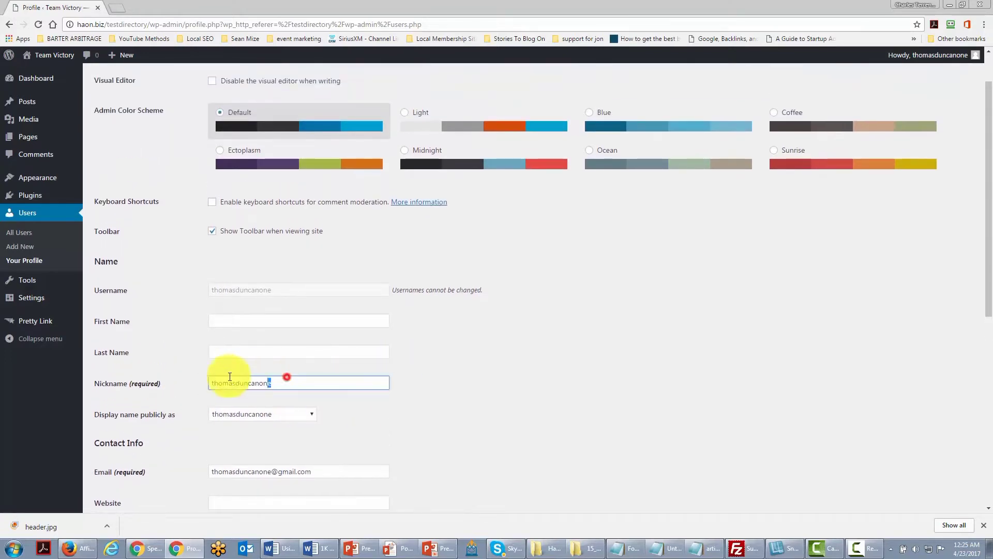
drag(293, 383, 177, 376)
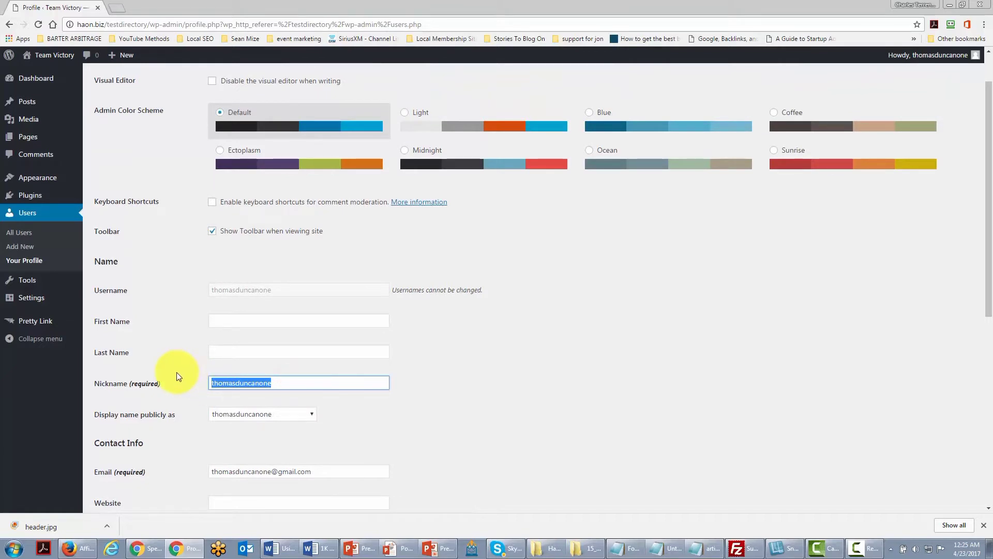
scroll(386, 367, down, 2)
scroll(317, 292, down, 3)
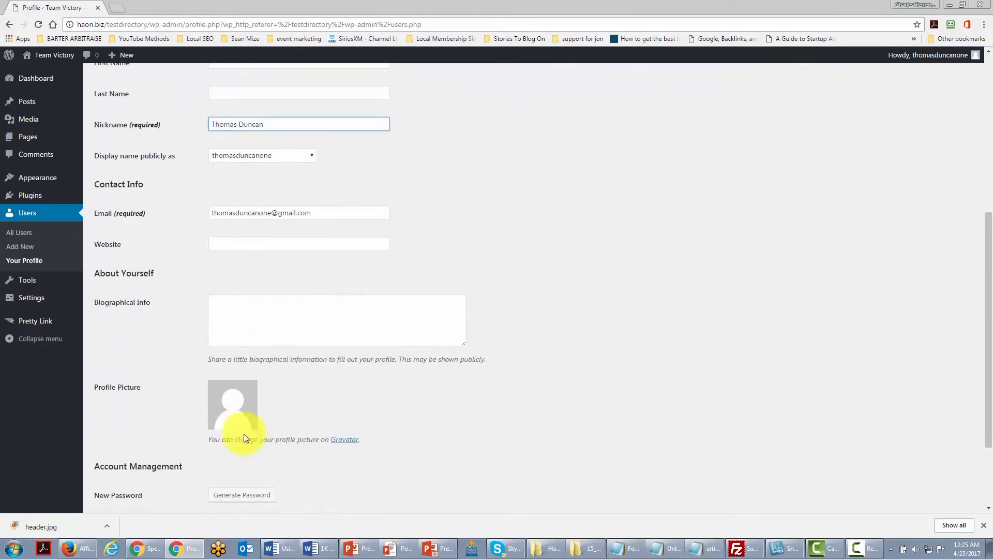
scroll(244, 433, down, 2)
click(123, 459)
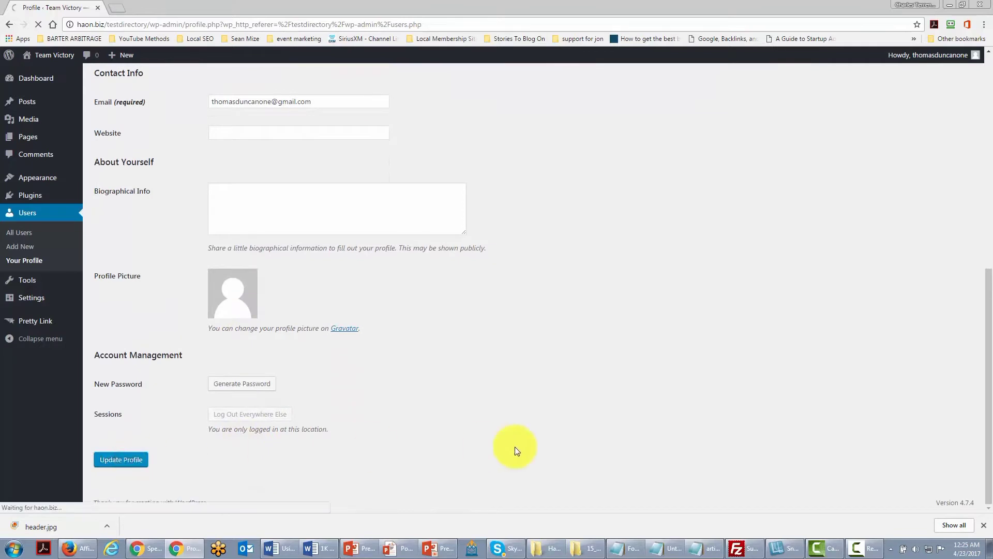
Set 'Display name publicly as' to the nickname and update the profile
scroll(450, 414, down, 2)
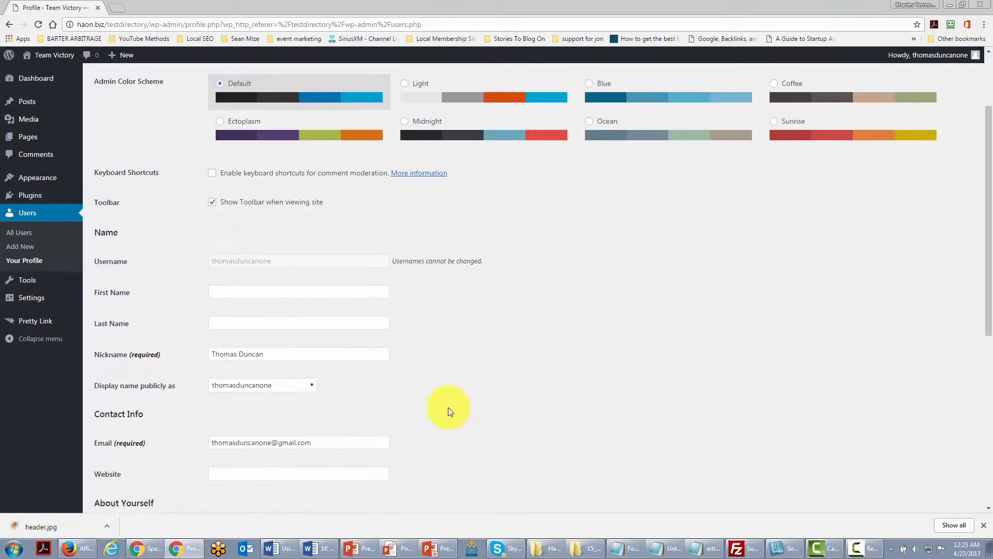
click(299, 387)
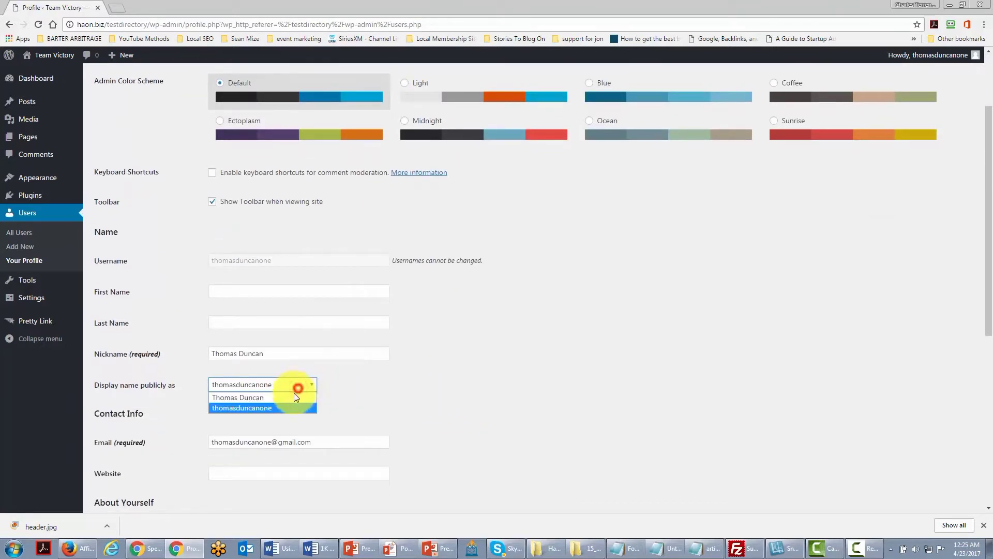
click(284, 397)
scroll(447, 405, down, 2)
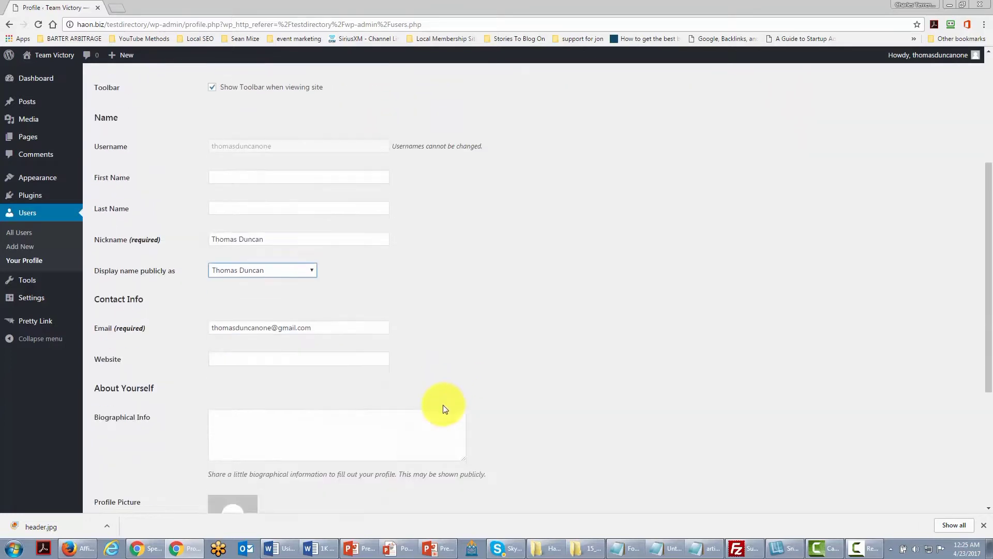
scroll(443, 404, down, 4)
click(129, 489)
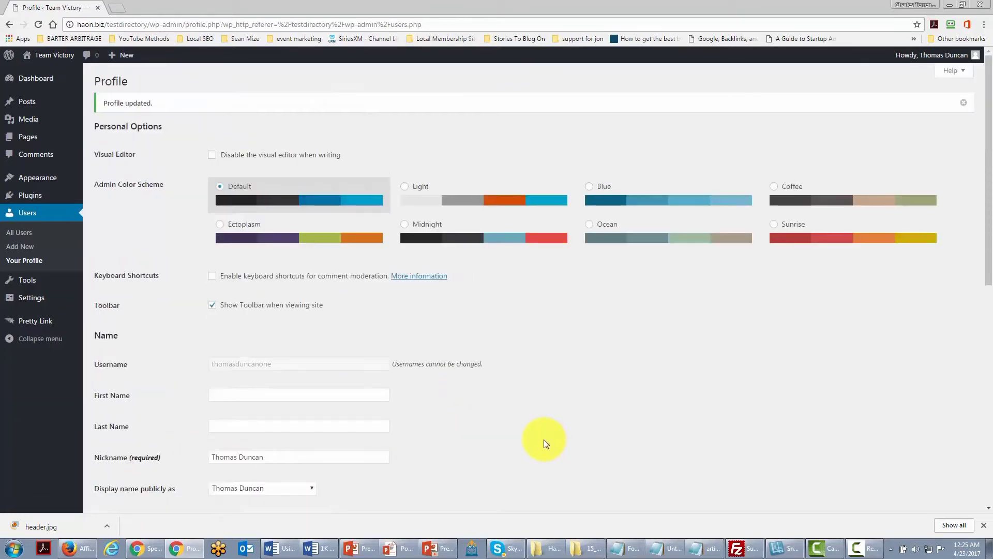
scroll(544, 440, down, 1)
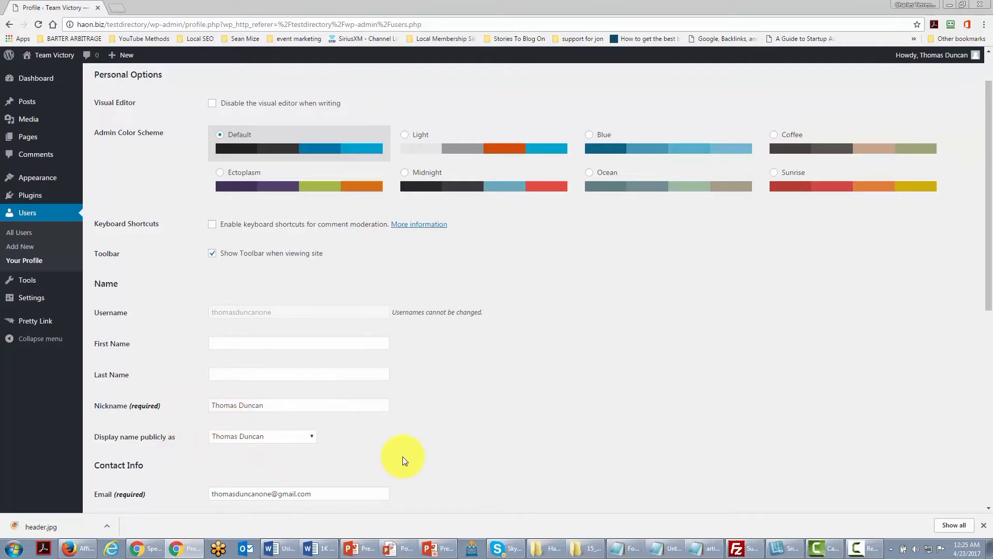
scroll(402, 457, up, 1)
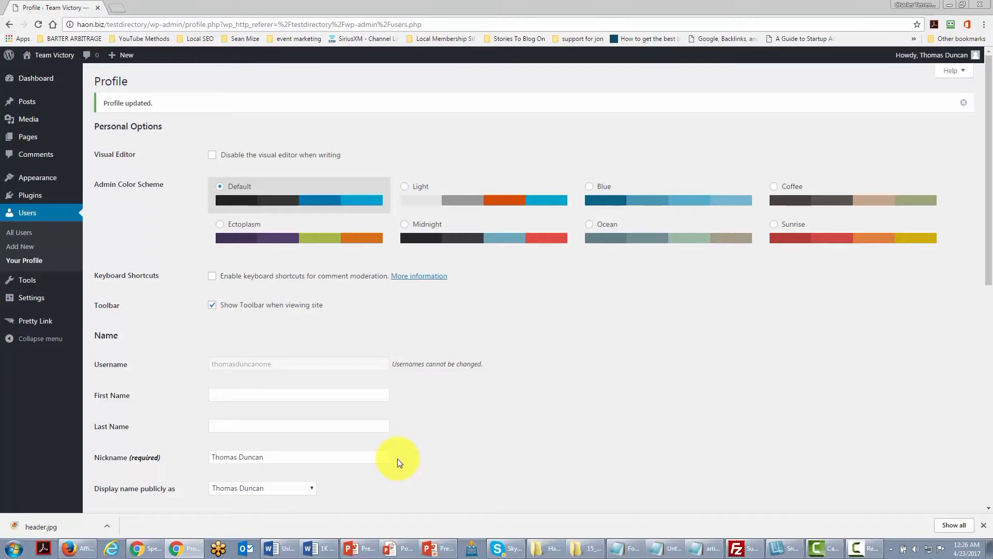
Start an Add New User entry, toggle the account notification e-mail, and open the Role list
click(16, 246)
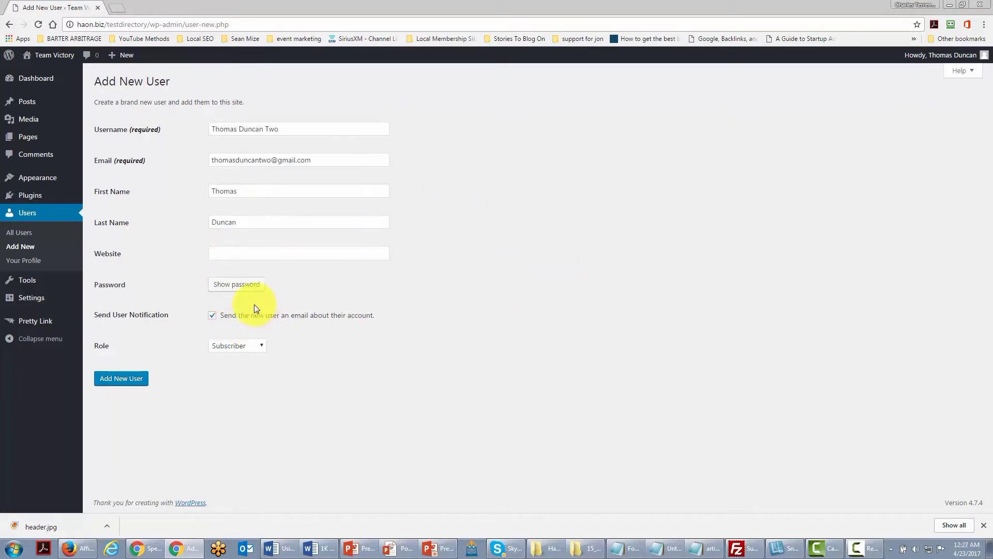
click(211, 316)
click(258, 346)
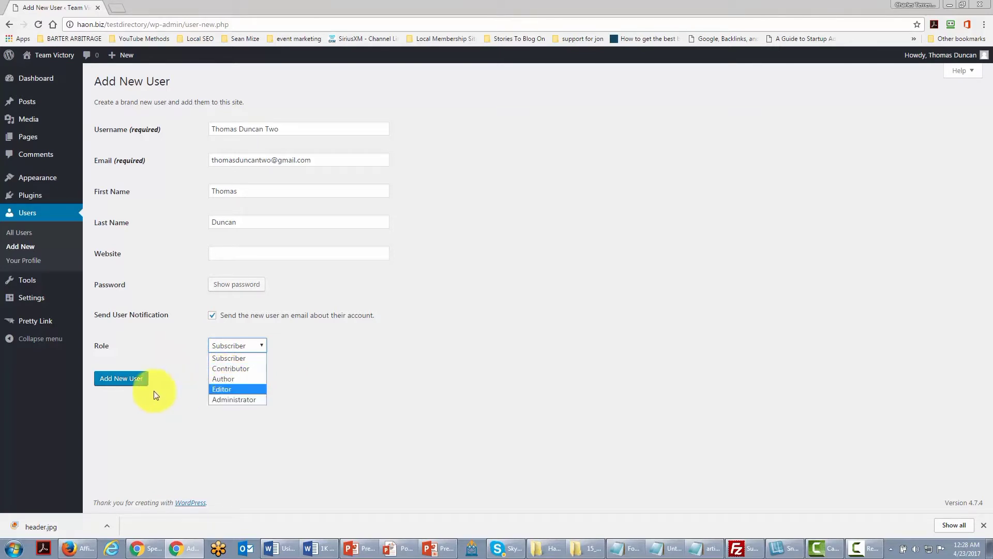
Add the new user and open its profile for editing, keeping the Subscriber role
click(121, 378)
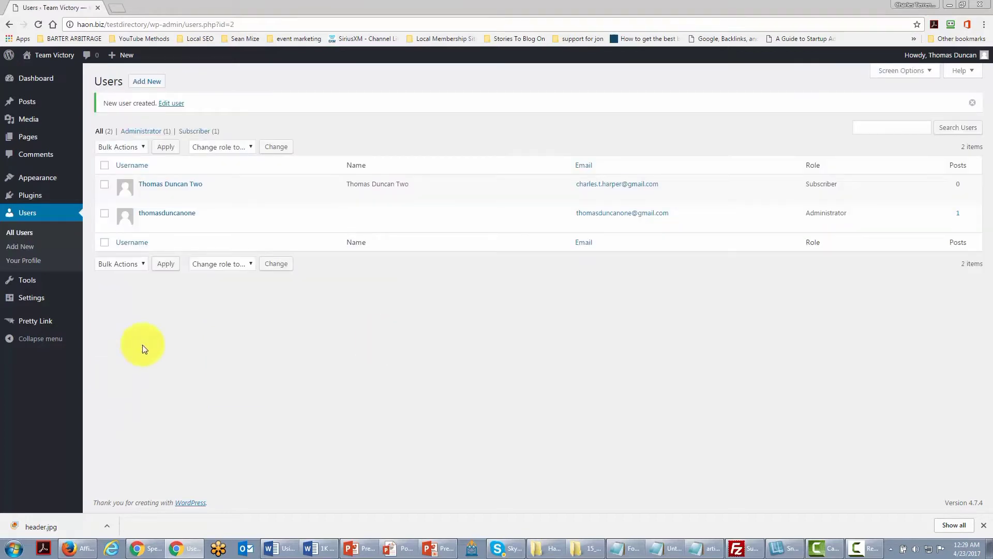
mouse_move(143, 192)
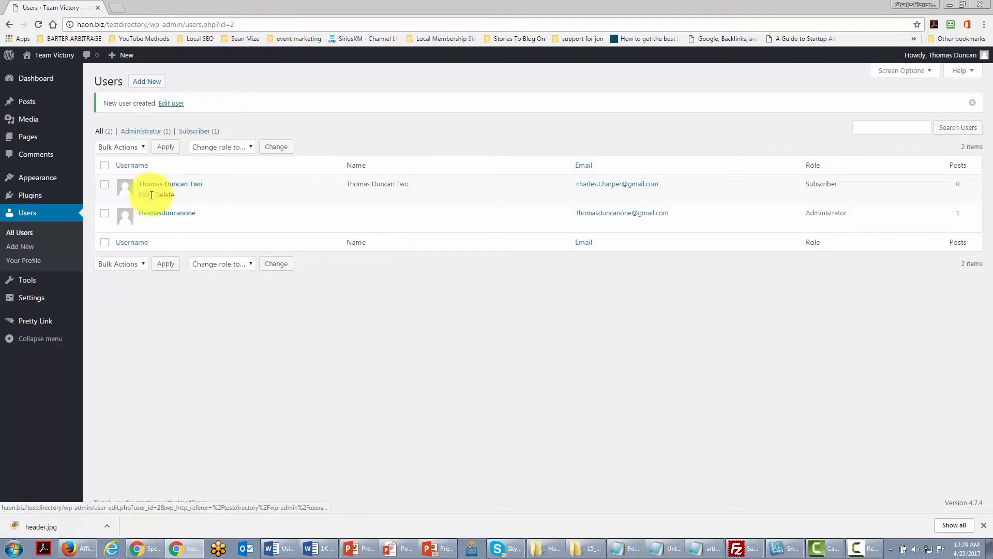
click(143, 196)
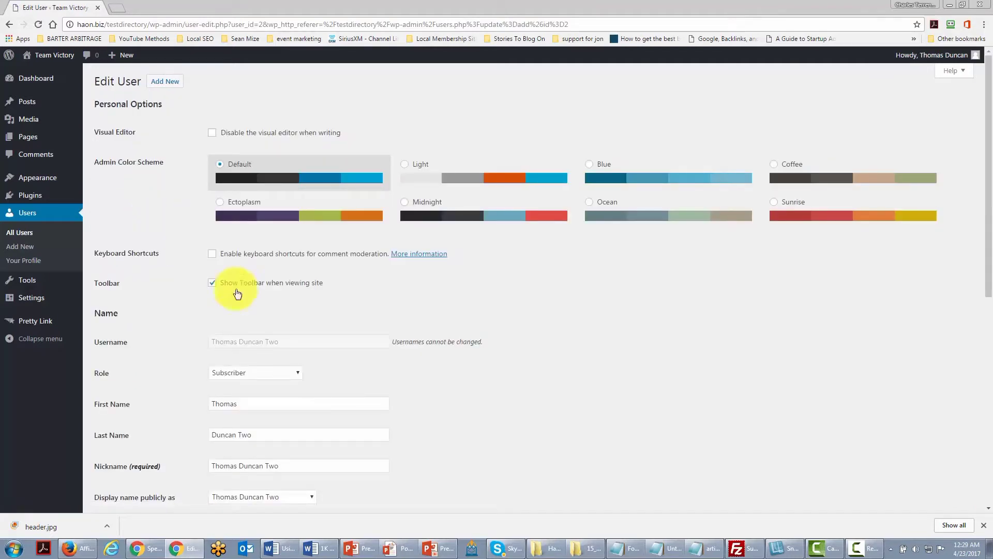
click(268, 372)
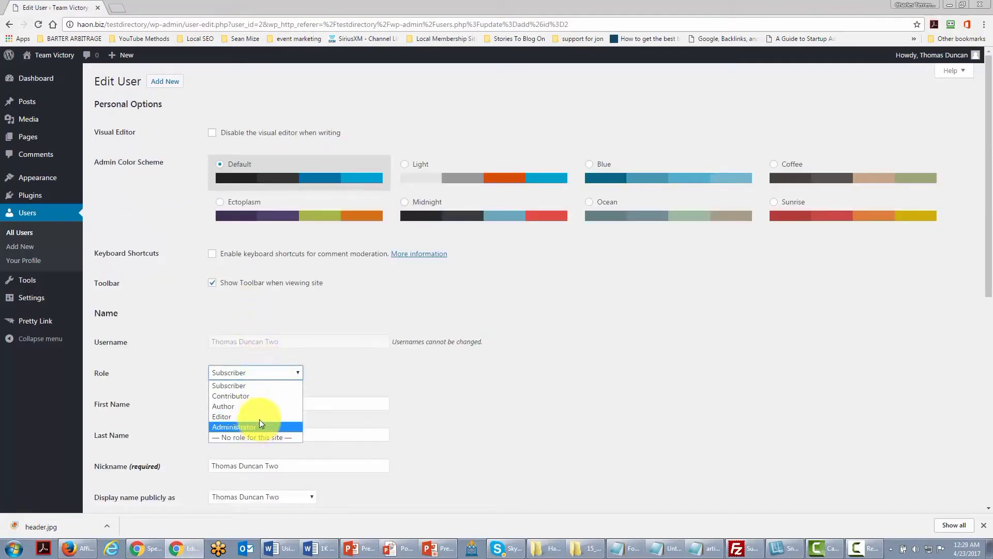
click(273, 352)
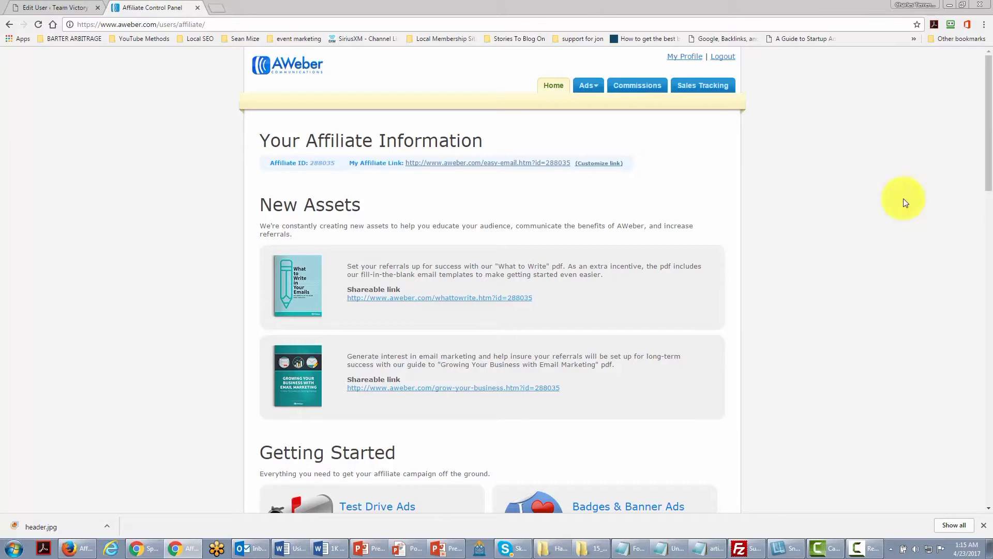
Open AWeber's Ads > Video Ads affiliate page and scroll through the promotional videos
mouse_move(597, 92)
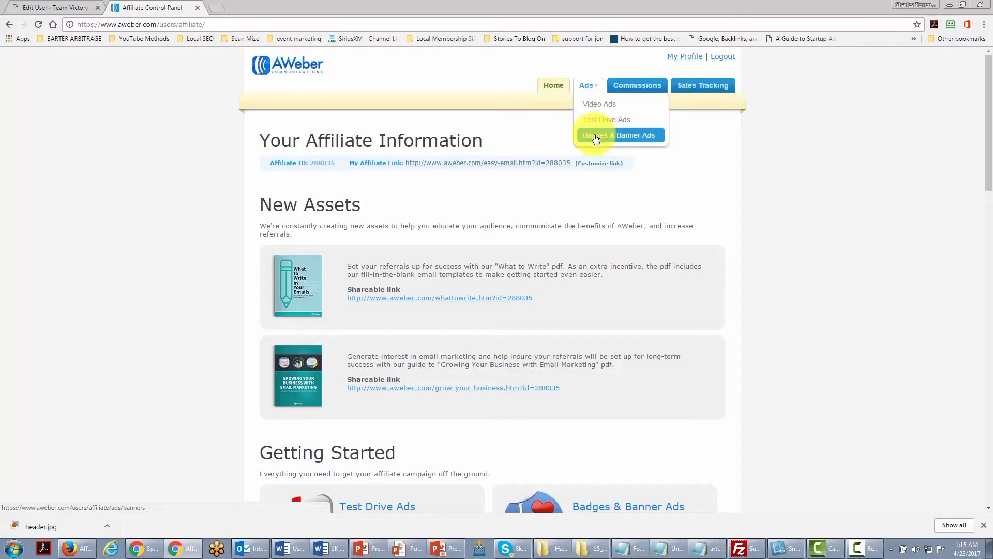
click(597, 107)
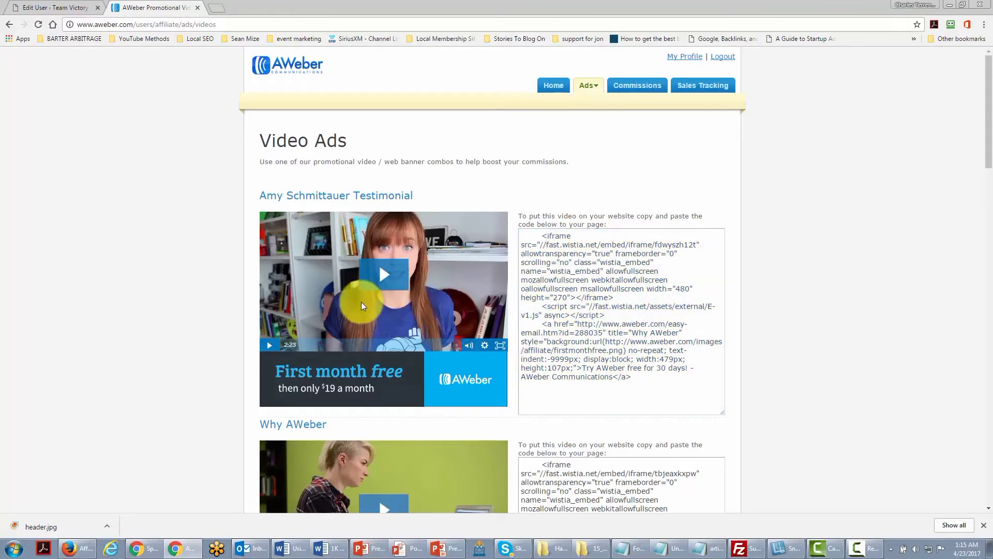
scroll(312, 325, down, 1)
scroll(311, 327, down, 8)
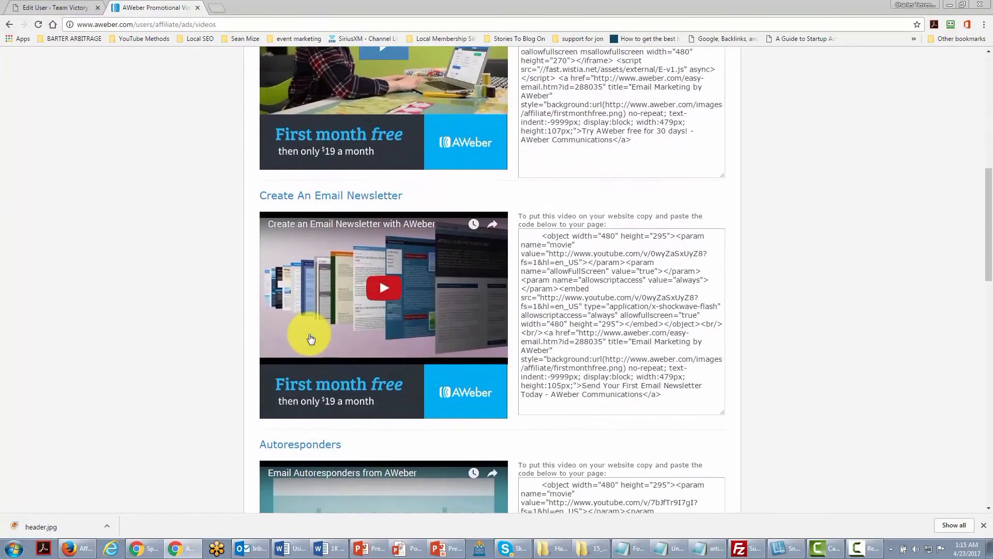
scroll(311, 334, up, 2)
scroll(310, 337, up, 5)
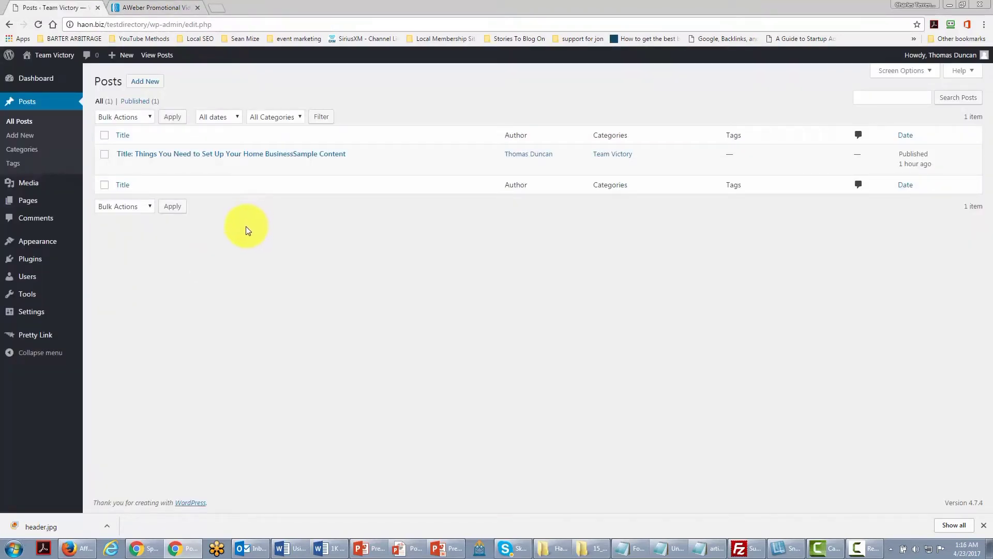
Start a new post titled 'Get An Autoresponder' in the Text editor, then return to AWeber's videos
click(146, 81)
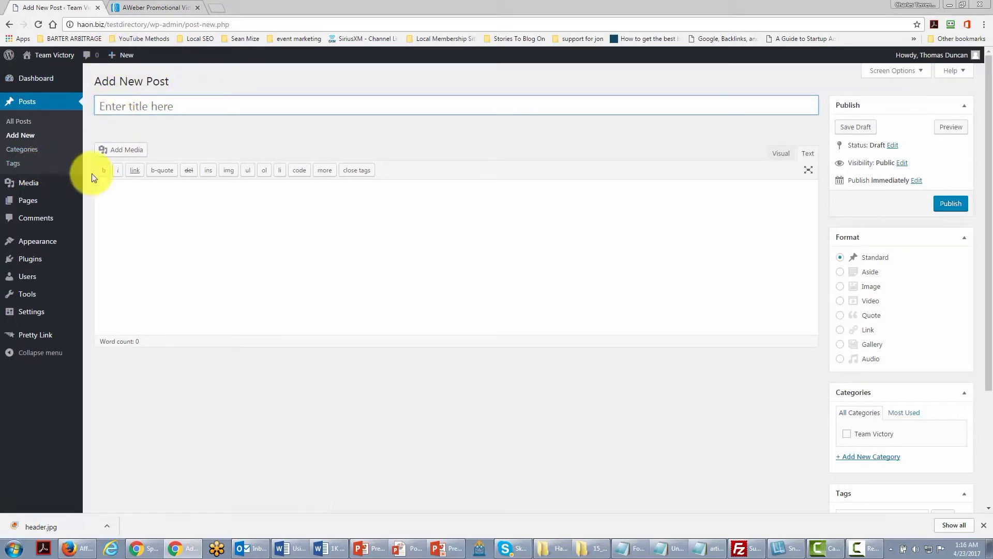
click(808, 155)
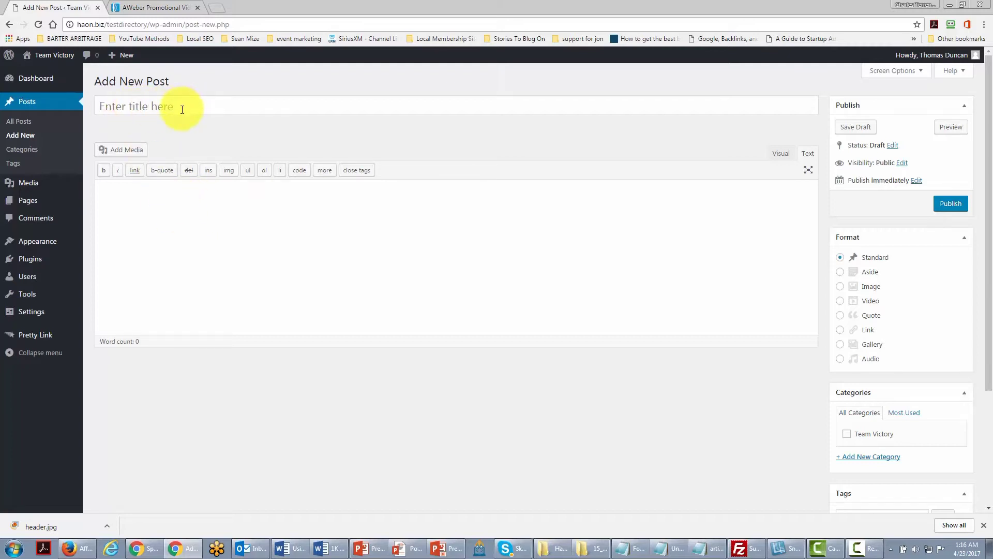
text(Get An Autoresponder)
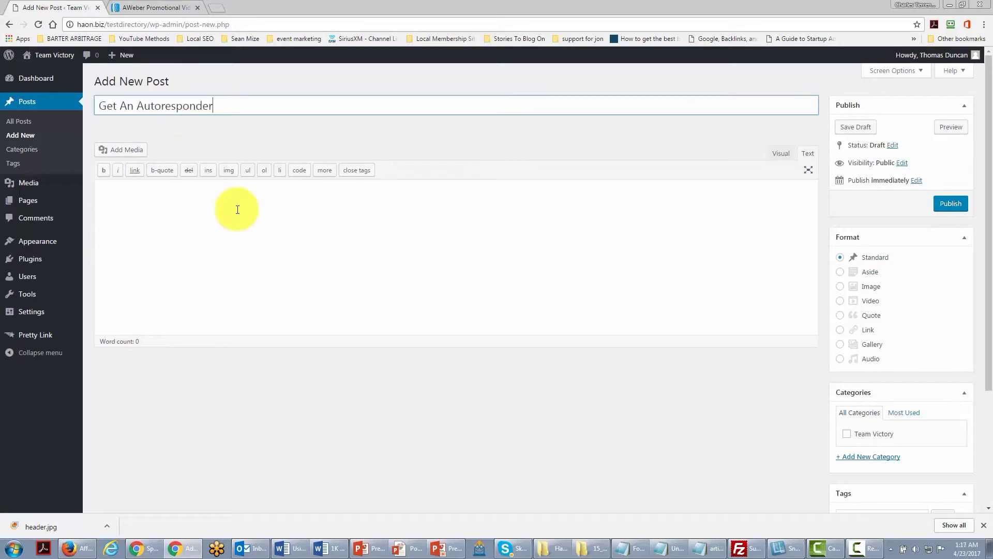
click(174, 6)
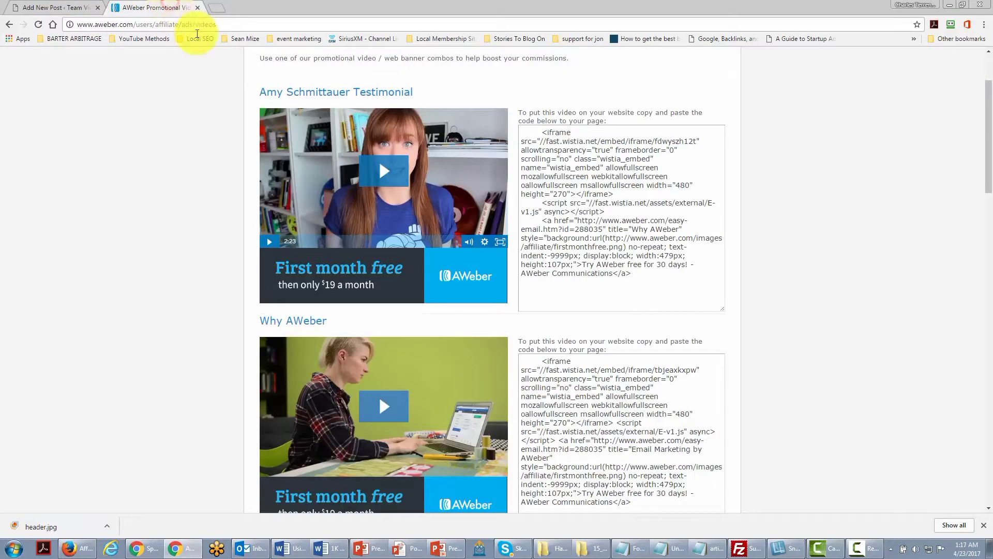
Copy the first testimonial video's embed code and return to the new post draft
drag(639, 273, 532, 131)
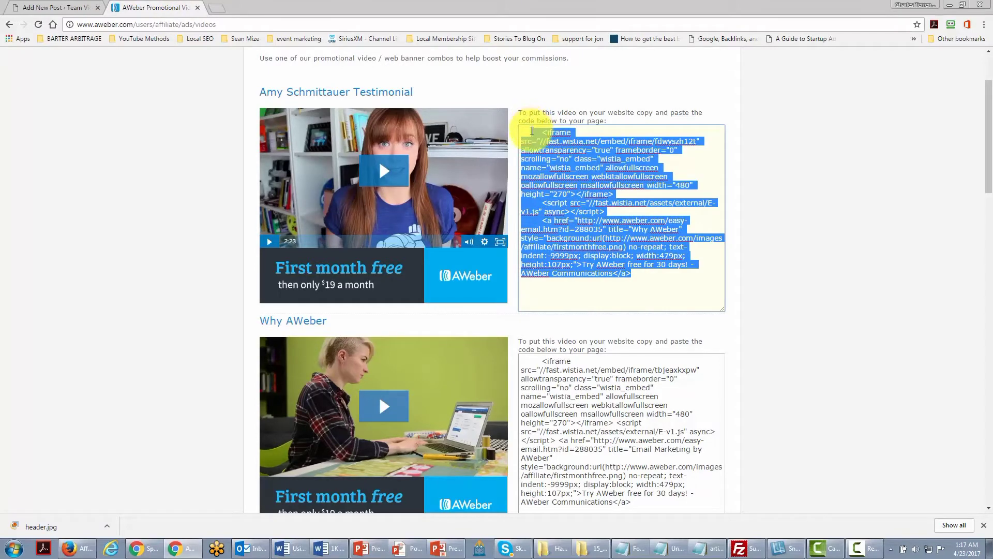
right_click(536, 142)
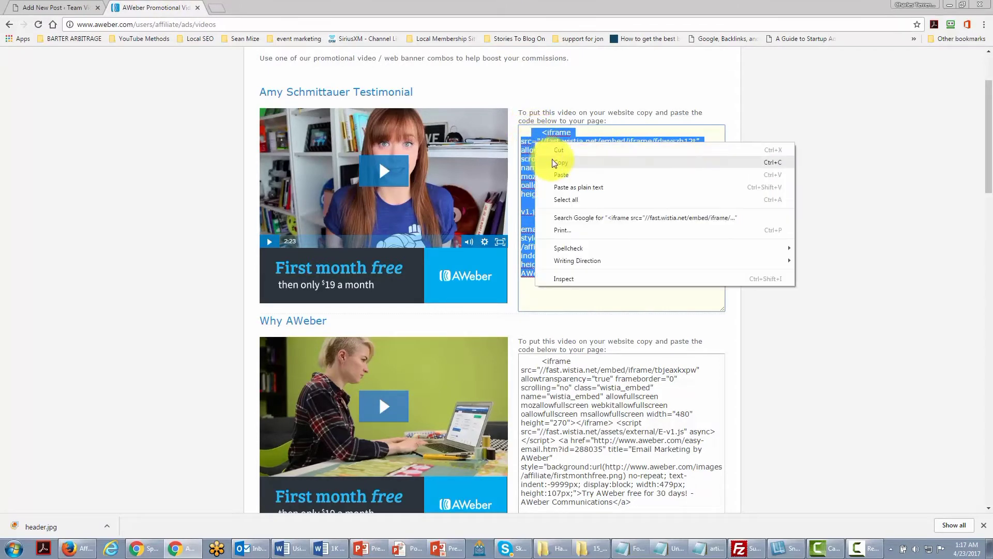
click(550, 159)
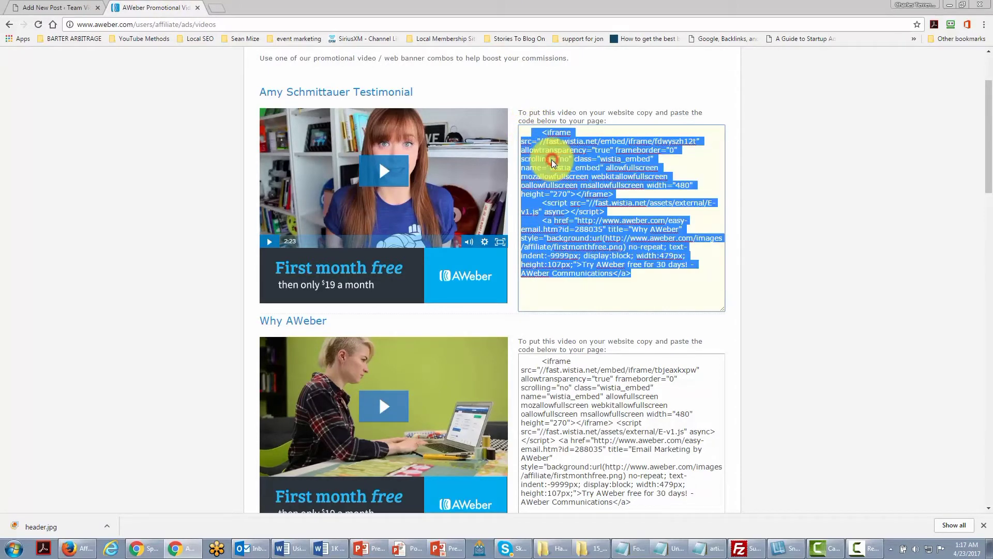
click(45, 8)
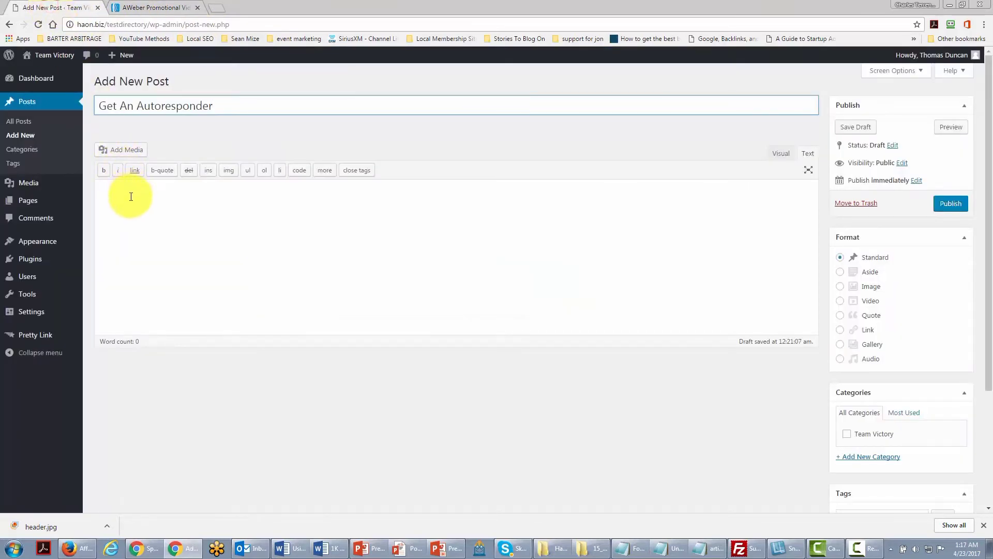
Paste the AWeber video embed code into the post body
click(131, 195)
right_click(130, 194)
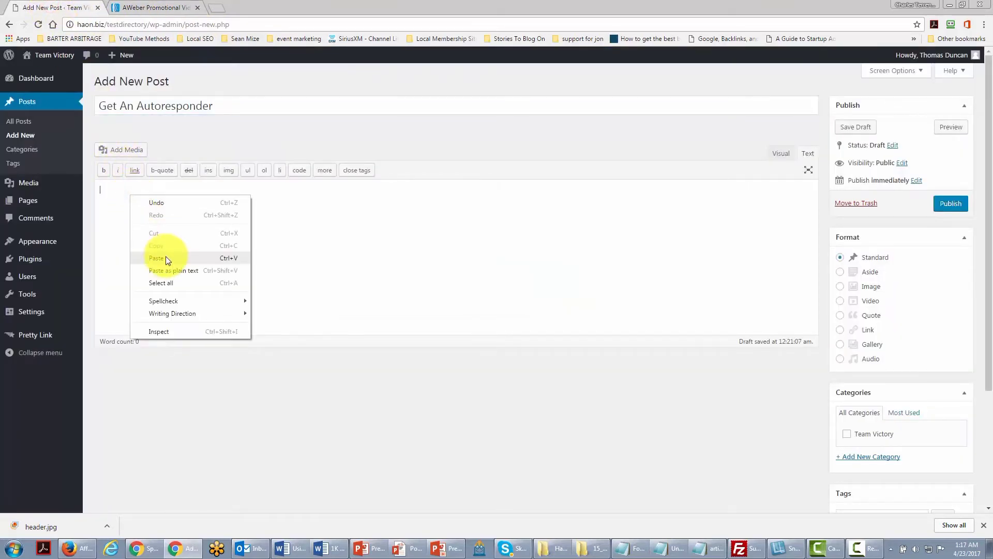
click(167, 259)
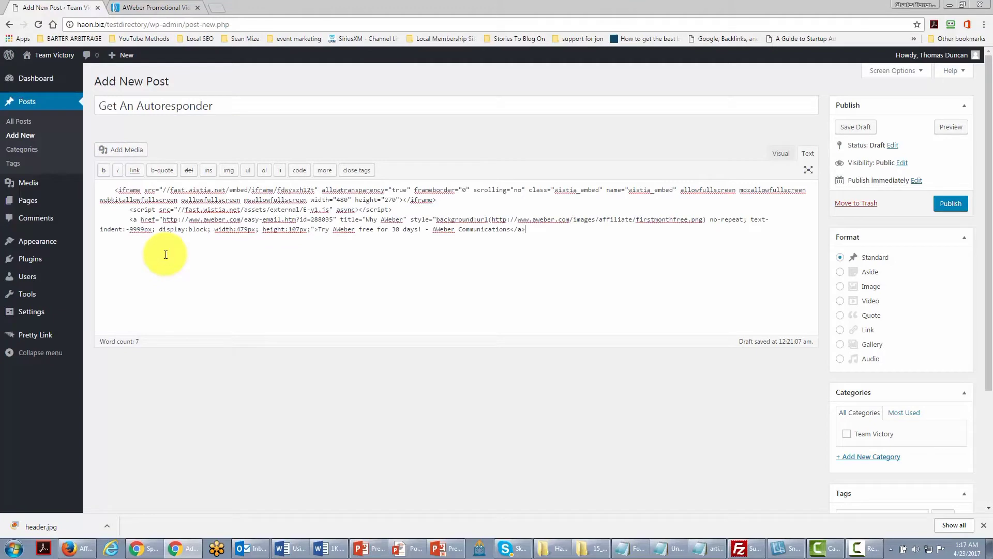
Wrap the video and AWeber link code in <center> and </center> tags
click(115, 188)
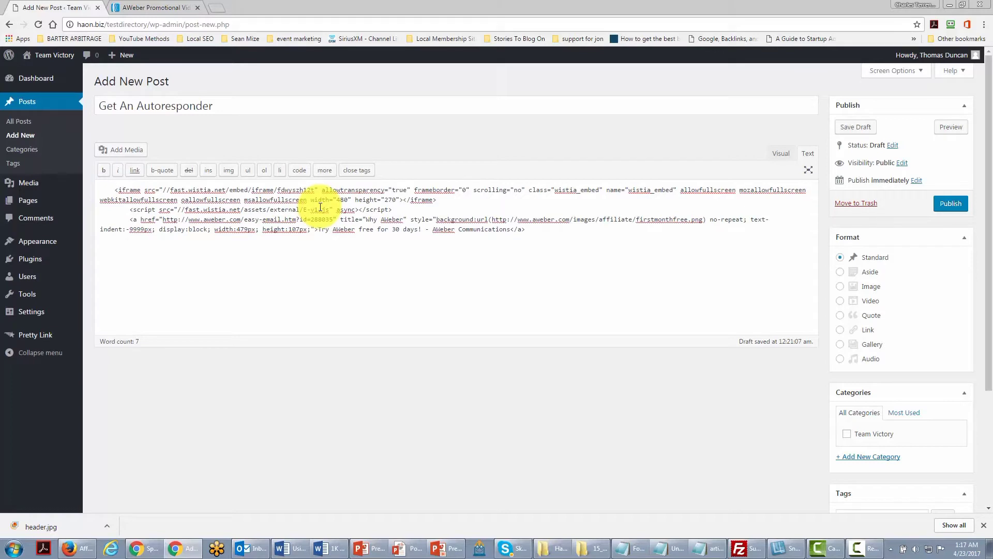
text(<)
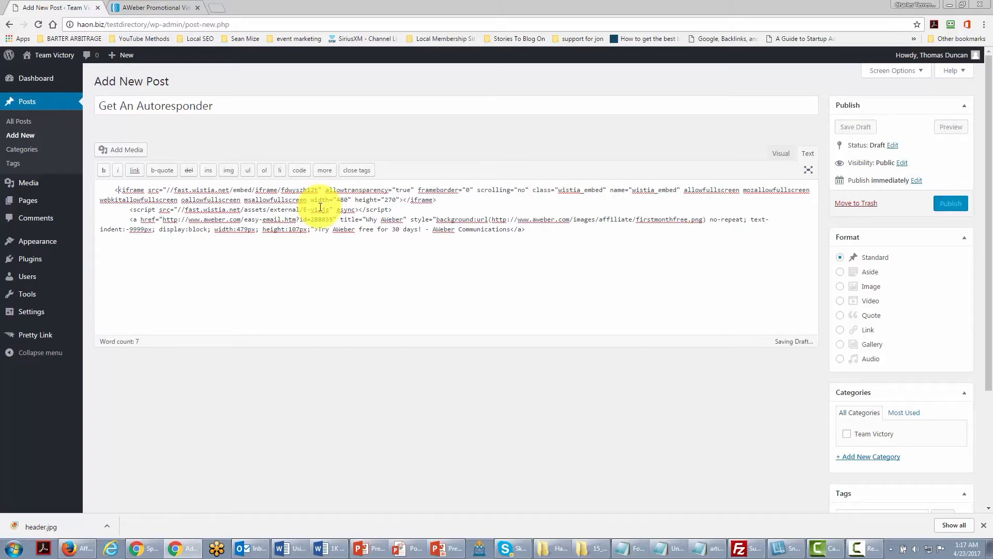
text(ce)
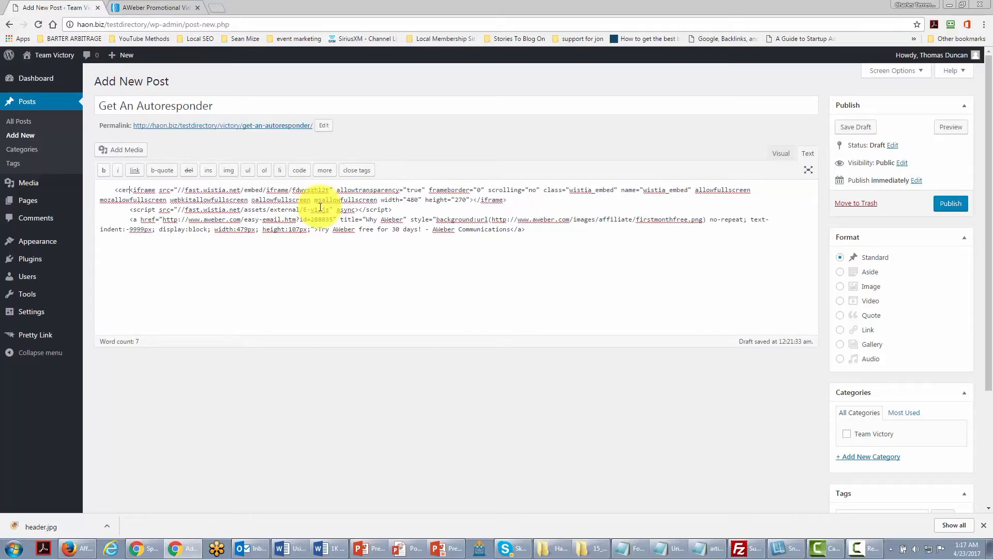
text(nter><iframe src="//fast.wistia.net/embed/iframe/fdwyszh12t" allowtra)
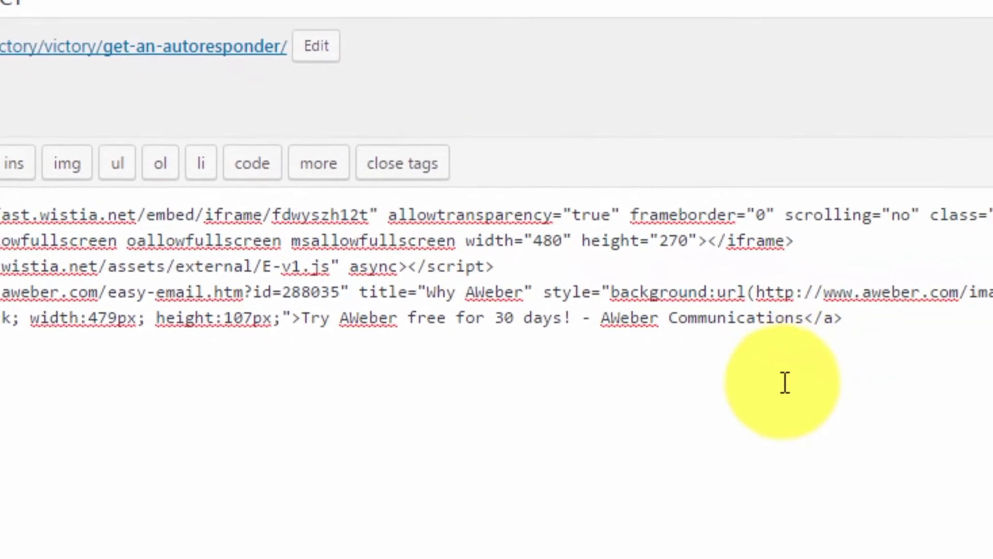
click(882, 315)
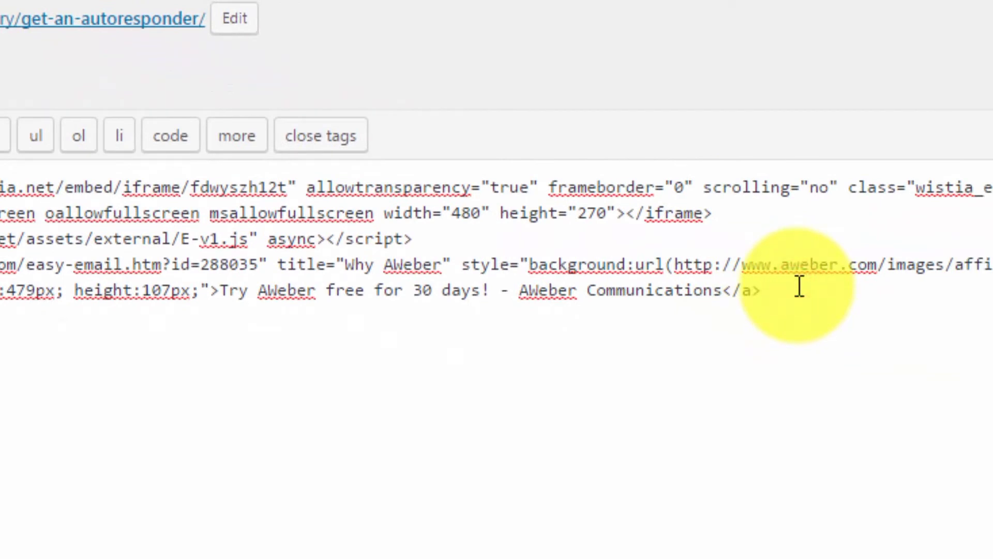
text(</center>)
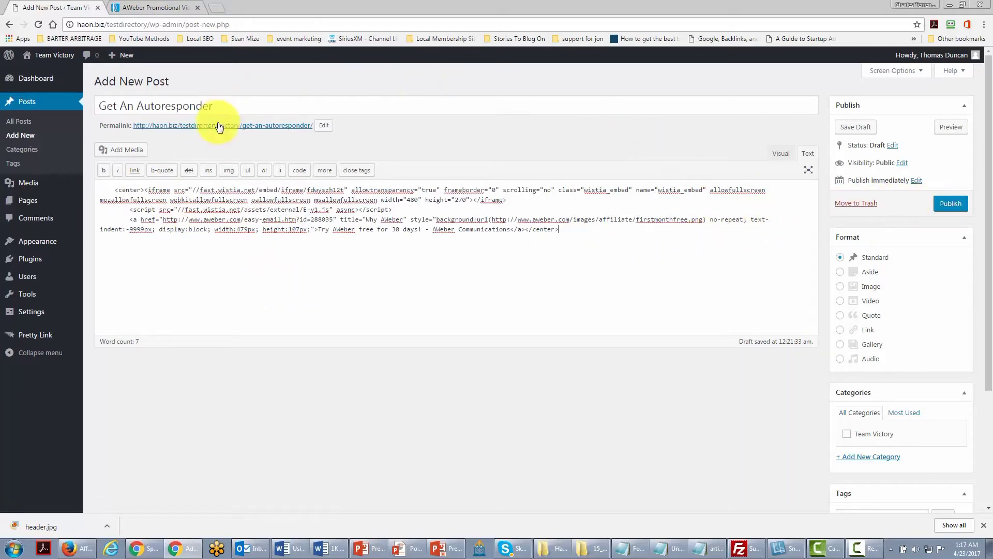
Publish the Get An Autoresponder post and view the live post in a new tab
click(946, 205)
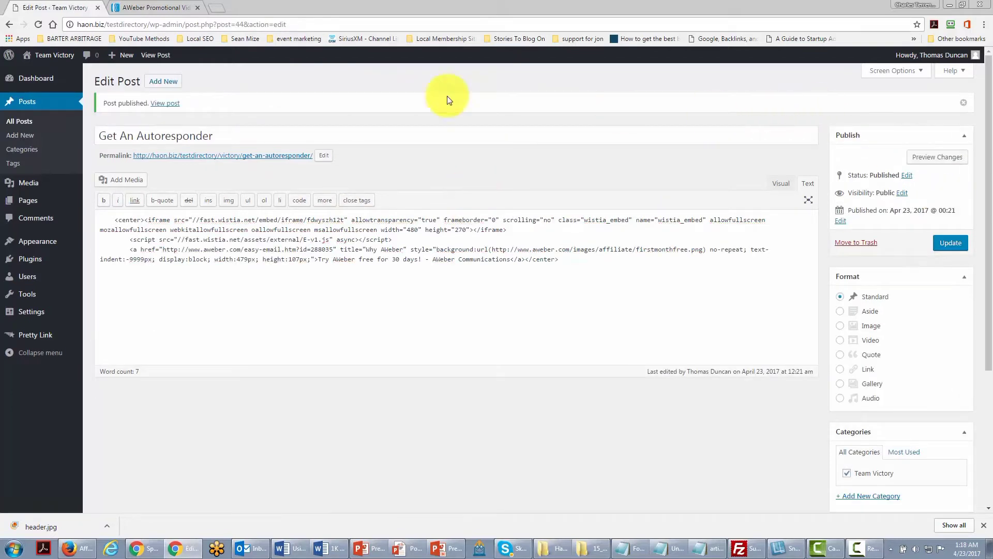
right_click(170, 108)
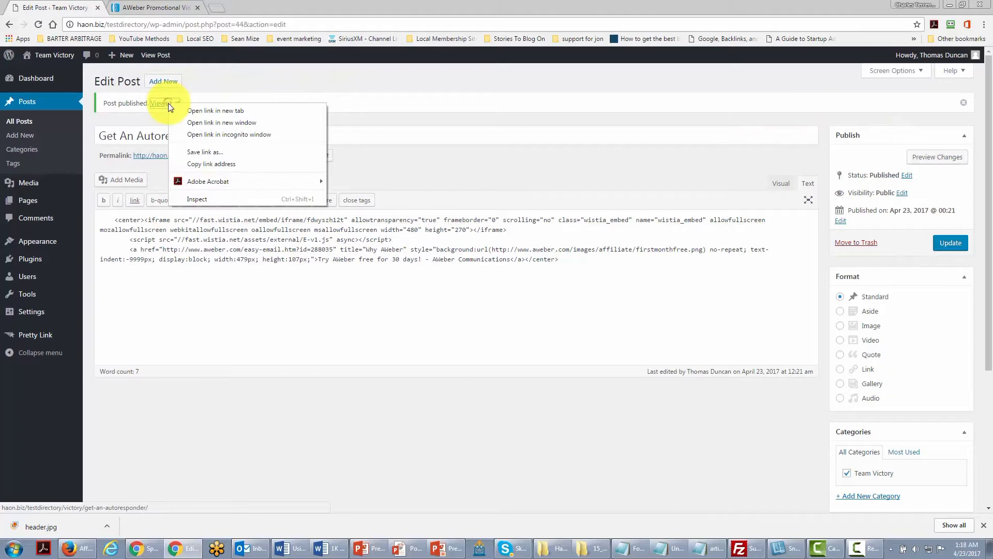
click(196, 111)
key(ctrl+Tab)
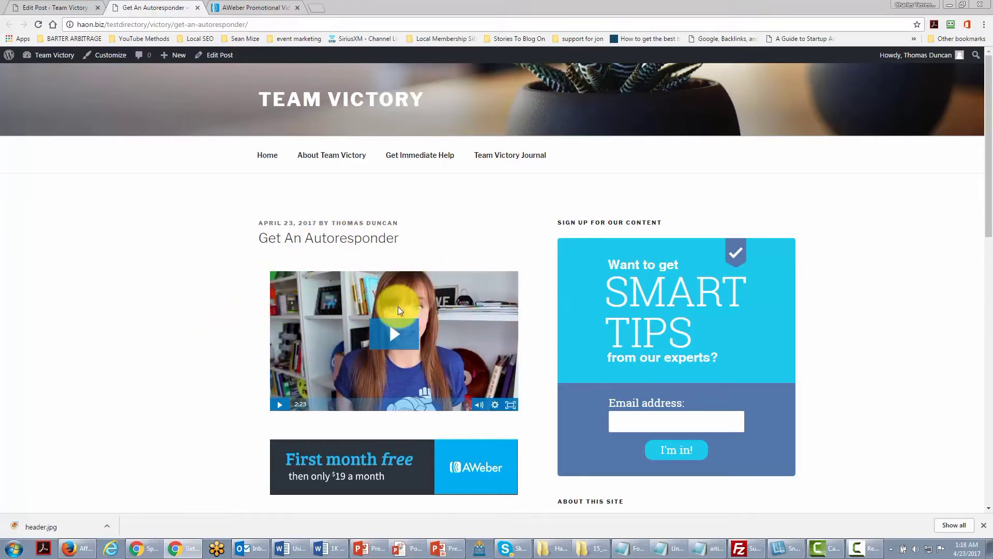
Play, pause and resume the embedded video to confirm it works
click(396, 335)
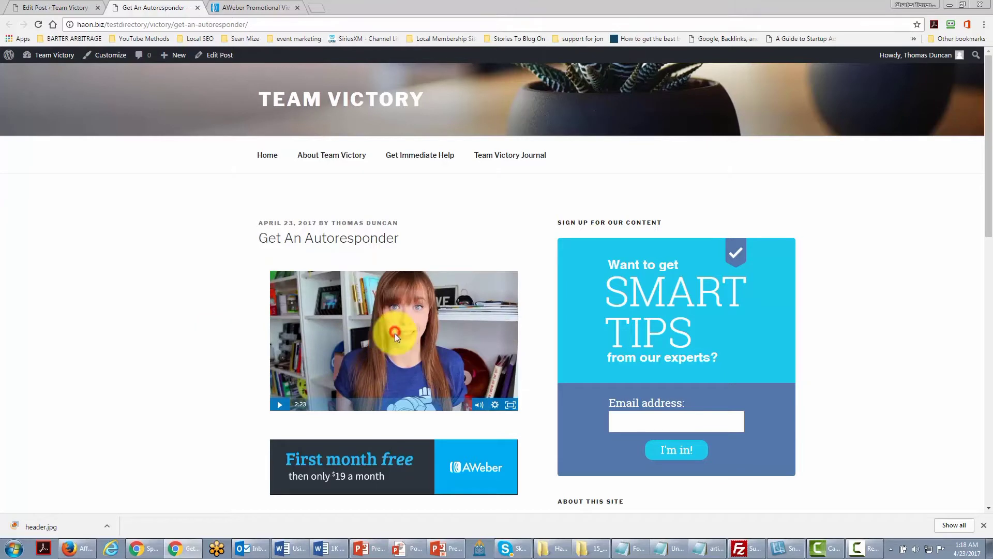
click(281, 405)
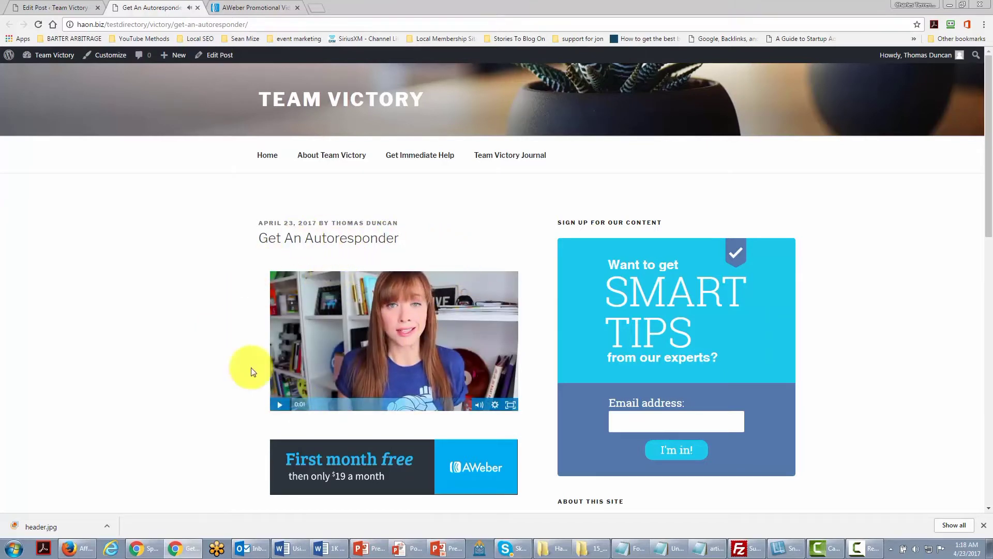
click(482, 335)
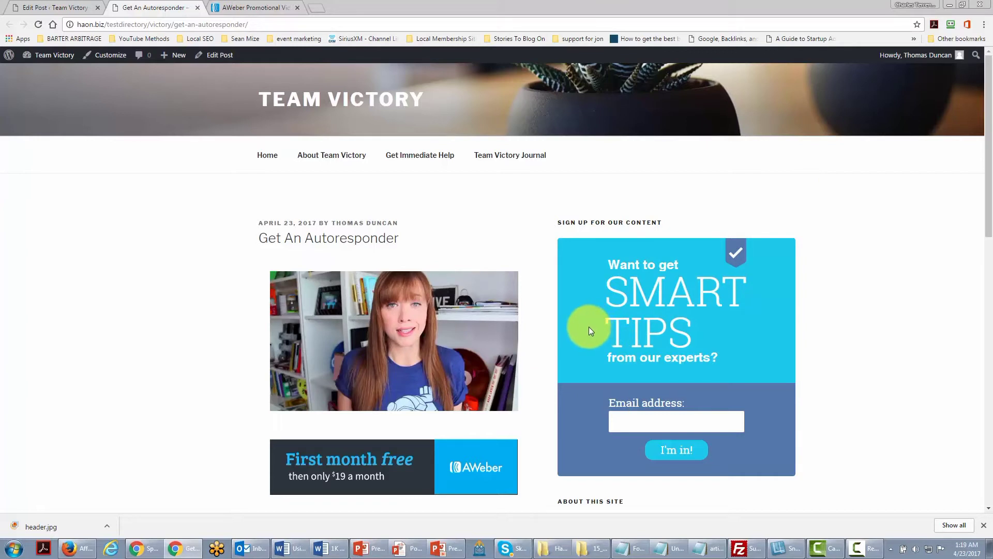
mouse_move(50, 58)
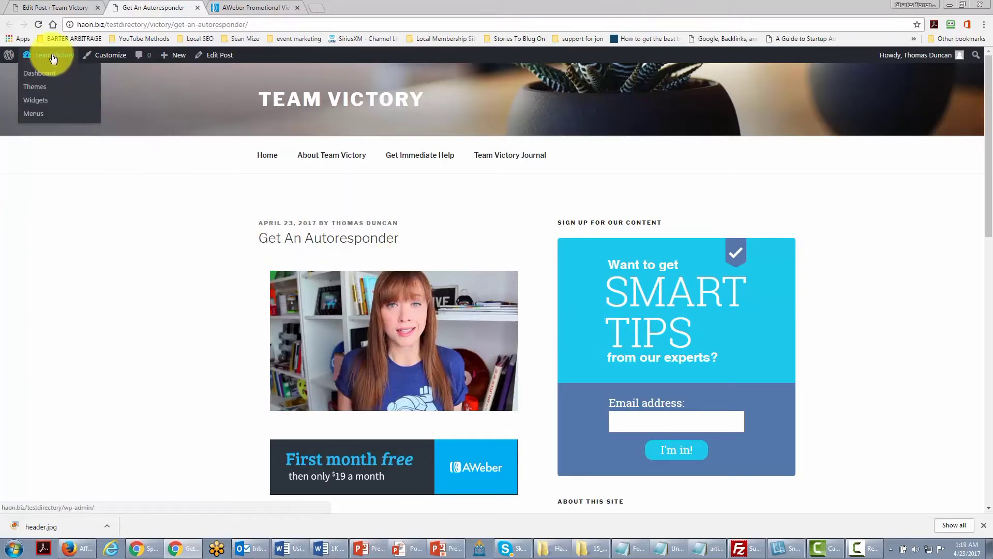
Go to the Team Victory Widgets admin page
click(38, 101)
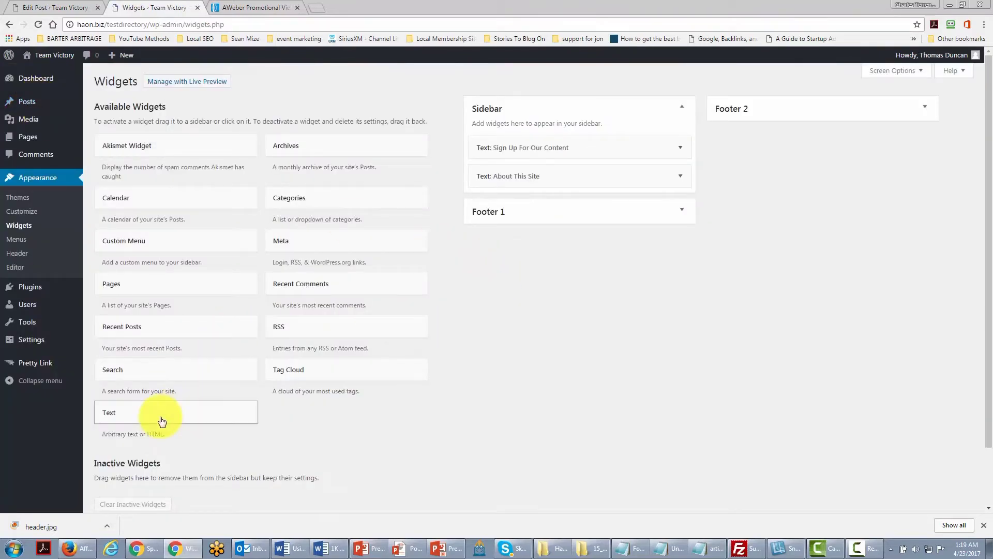
key(alt+Left)
mouse_move(159, 51)
key(alt+Right)
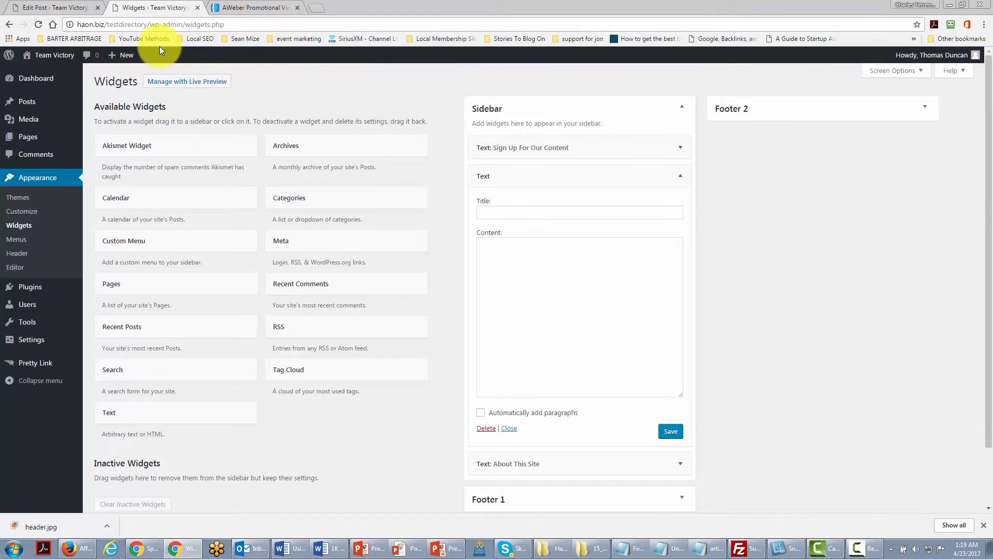
Paste the AWeber video and free-trial link code into a new sidebar Text widget and save it
click(488, 249)
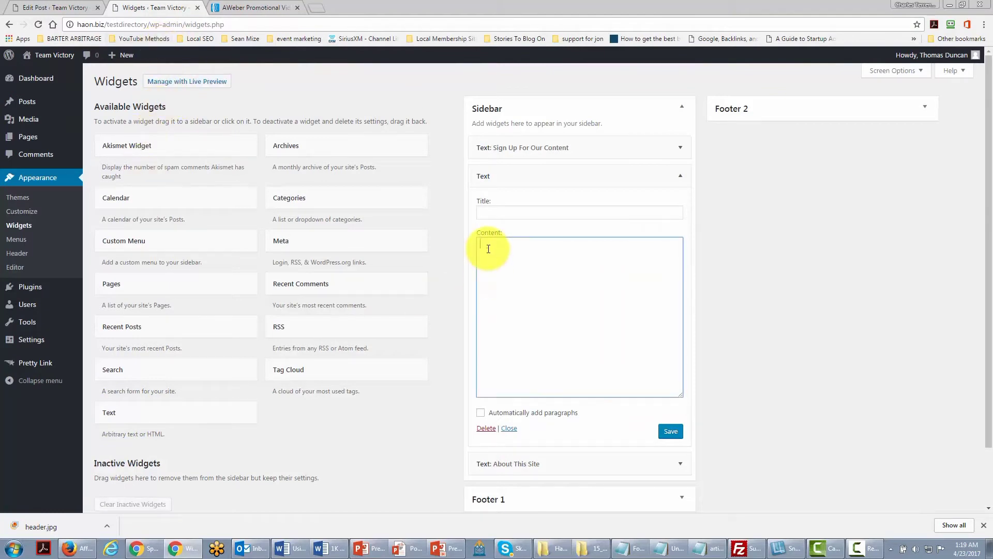
right_click(488, 249)
click(513, 309)
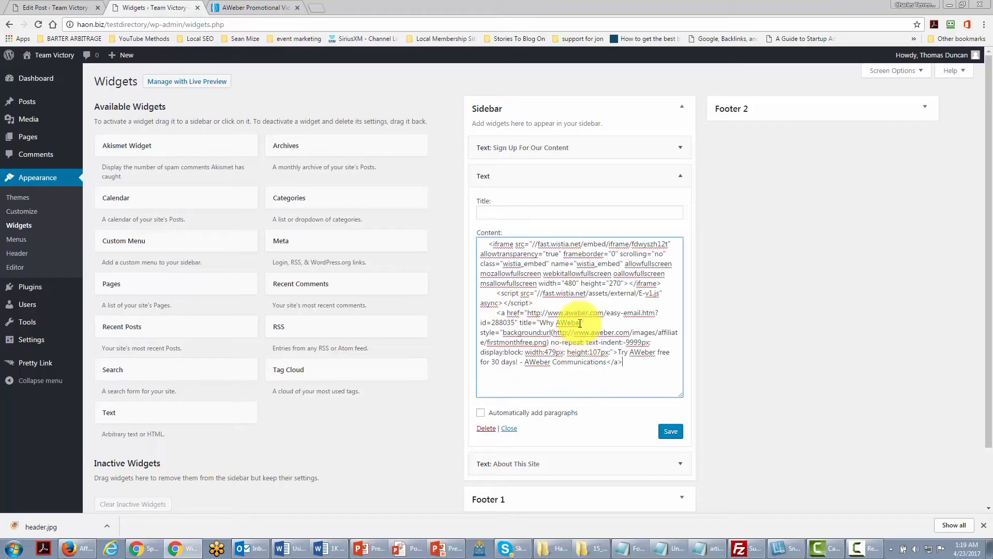
click(670, 431)
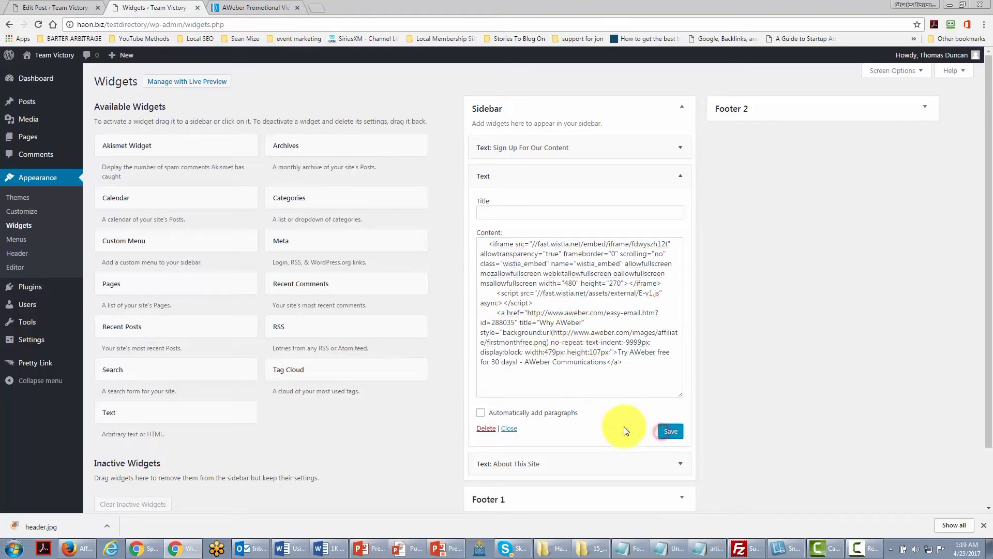
click(509, 429)
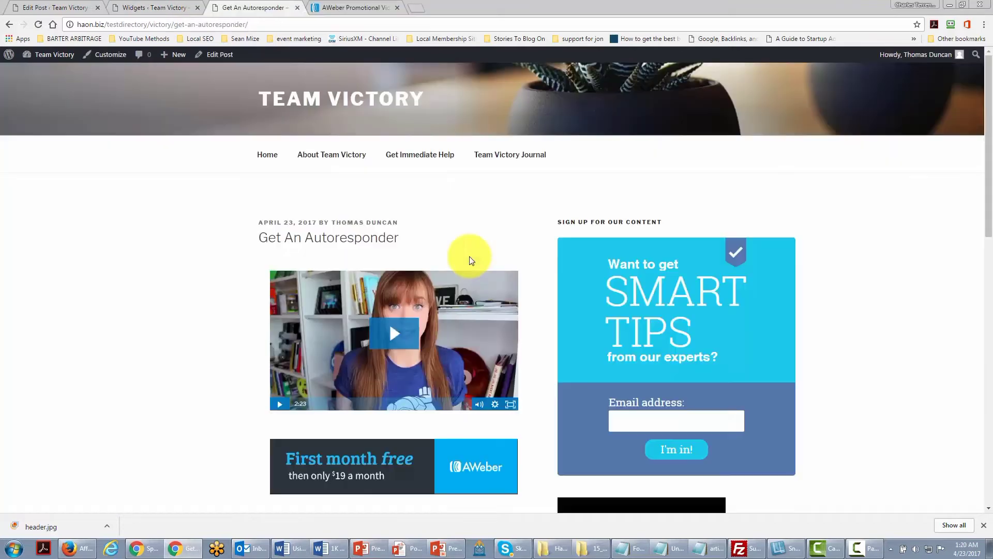
Scroll the live post to check the new sidebar video and AWeber free-month banner
scroll(512, 243, down, 6)
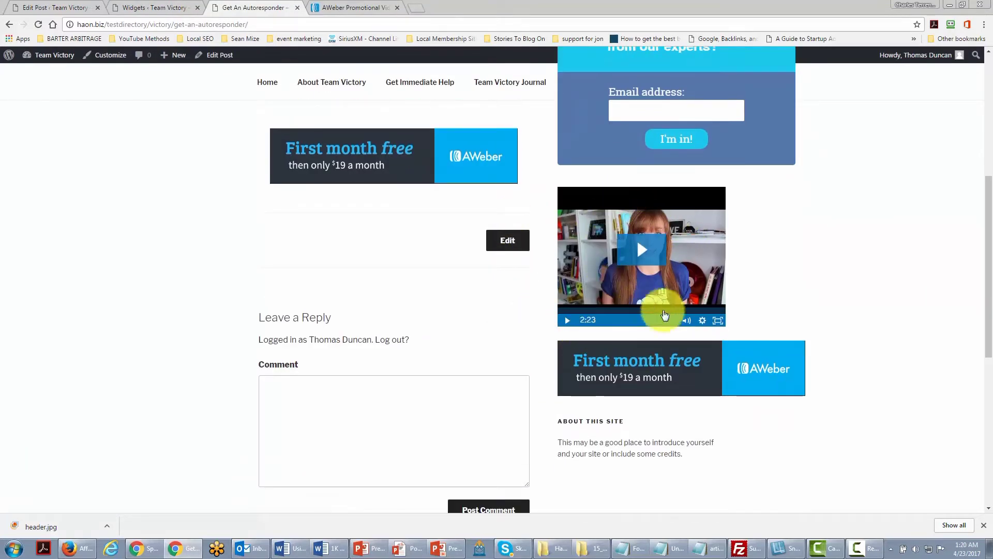
scroll(593, 330, up, 3)
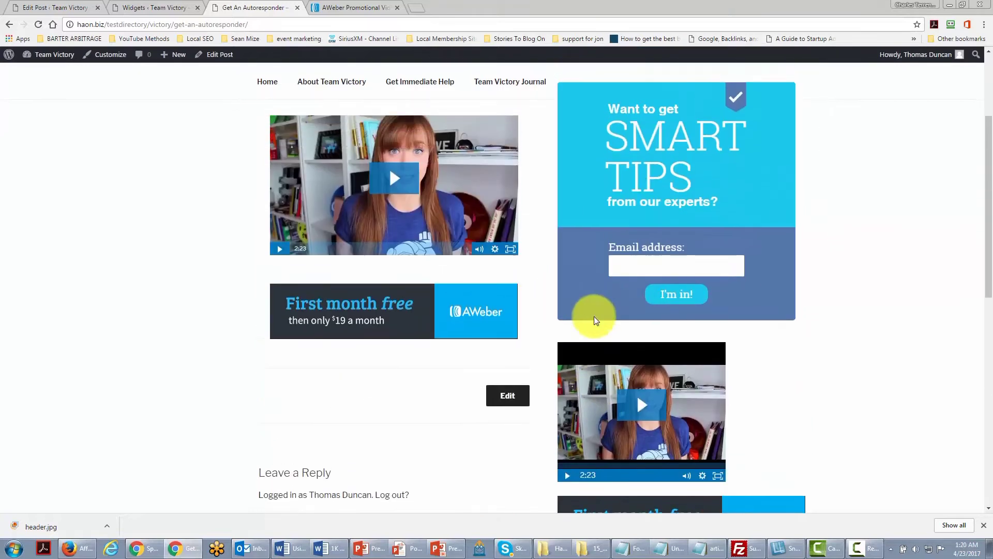
scroll(594, 316, down, 1)
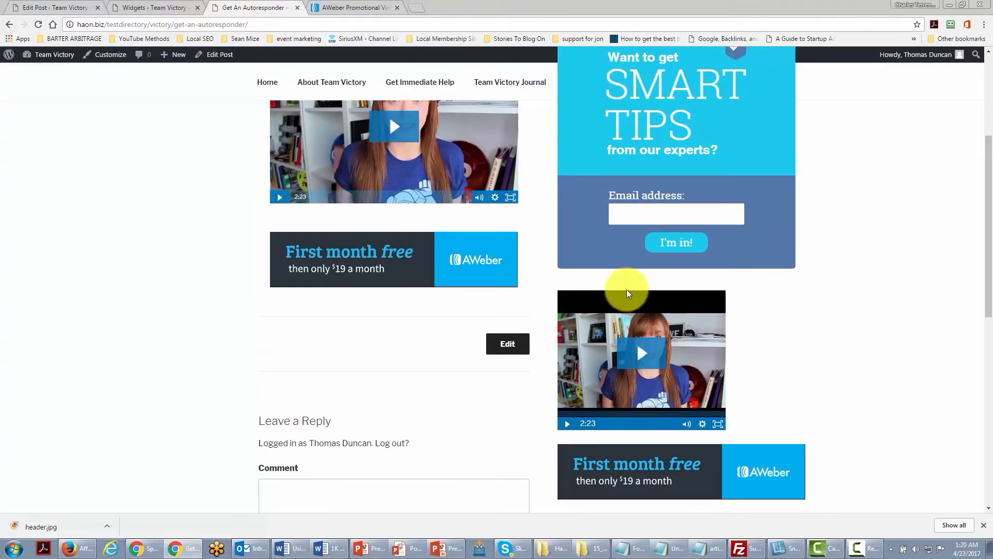
scroll(672, 385, up, 2)
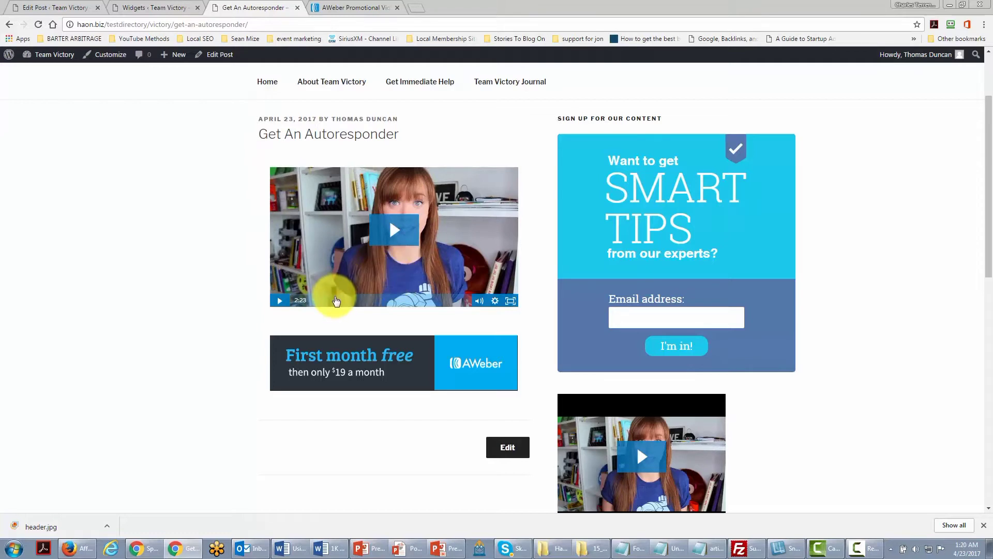
scroll(576, 337, down, 2)
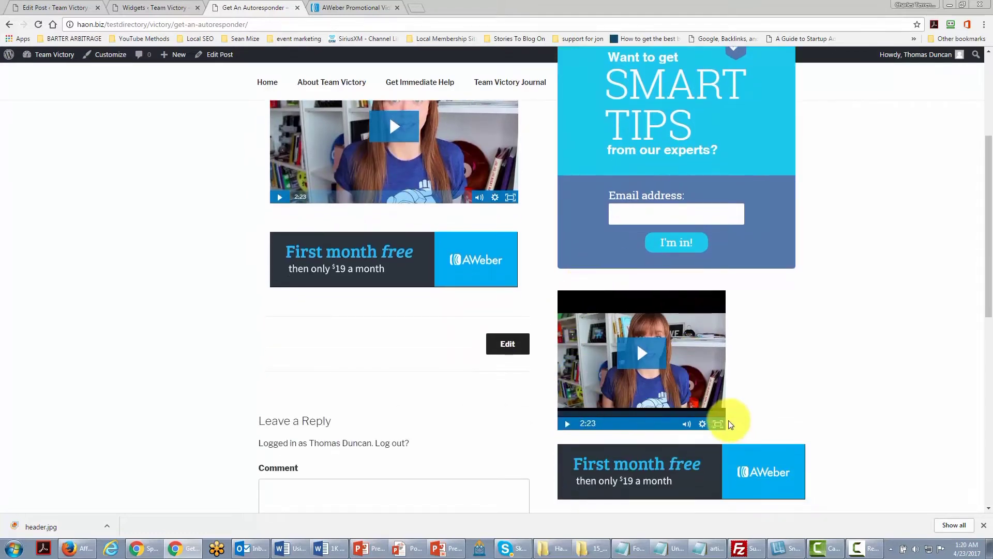
scroll(720, 421, up, 1)
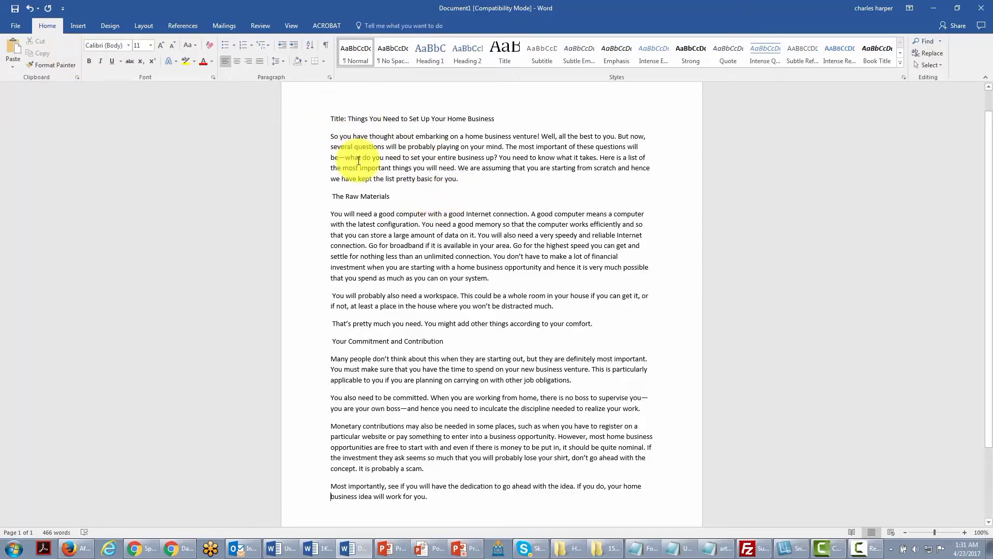
Select the entire home-business article in Word with Select All
click(926, 65)
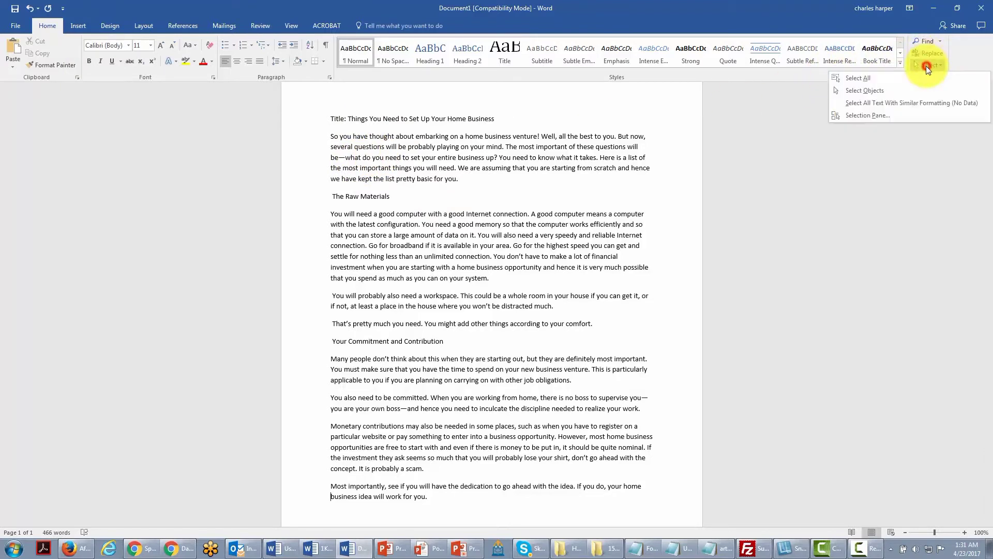
click(853, 78)
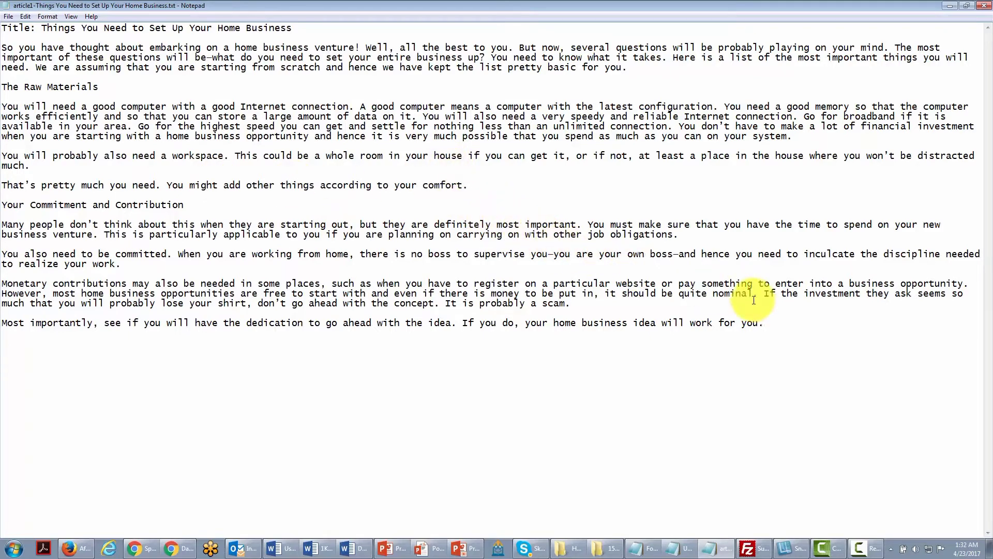
Copy all of the article text in Notepad and switch back to the WordPress Dashboard
drag(777, 326, 455, 248)
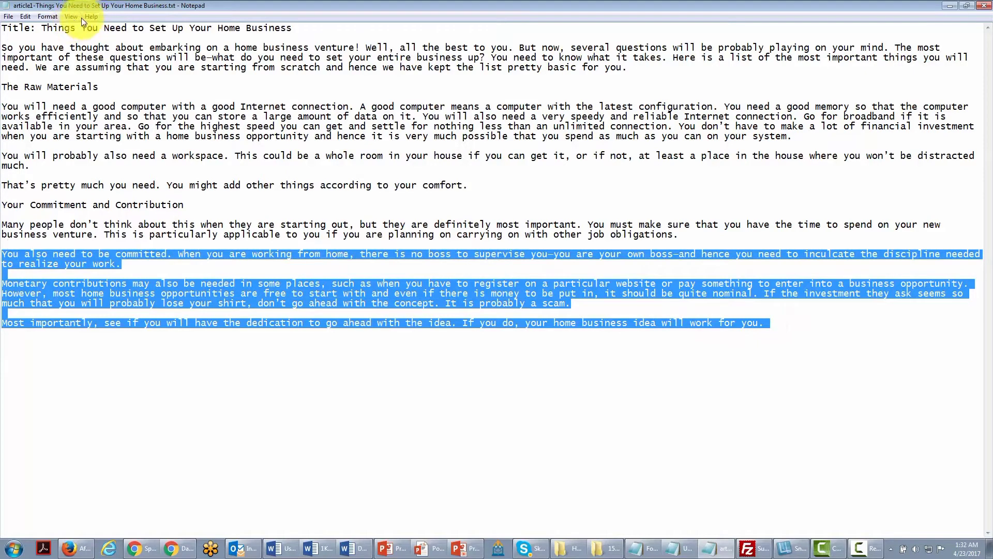
click(33, 16)
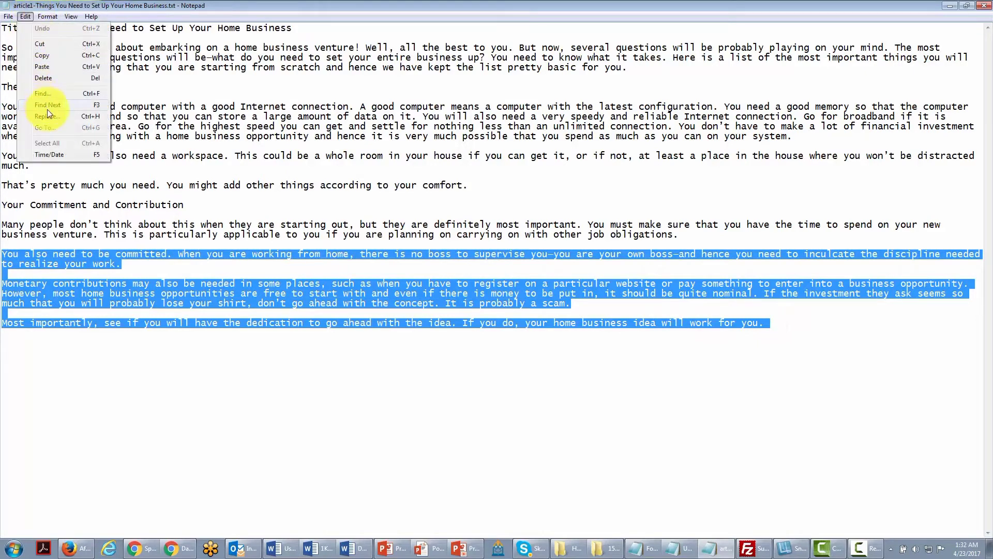
click(48, 110)
right_click(183, 110)
click(205, 140)
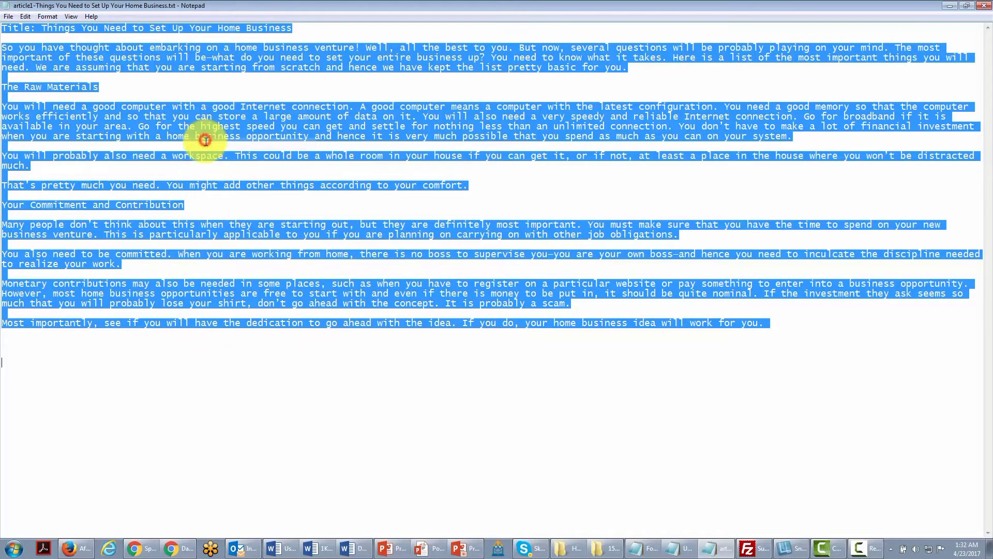
key(alt+Tab)
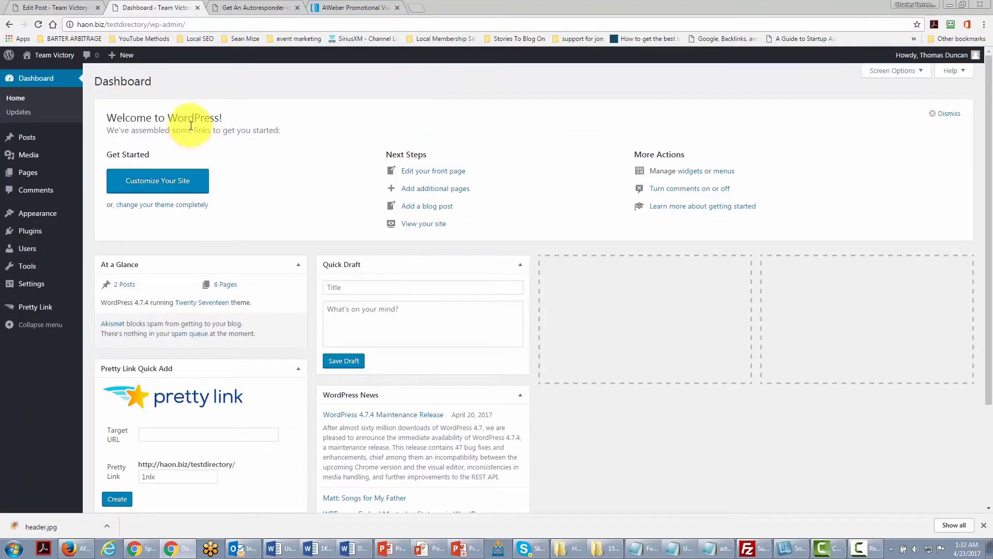
Start a new post and paste the article into its body
mouse_move(27, 141)
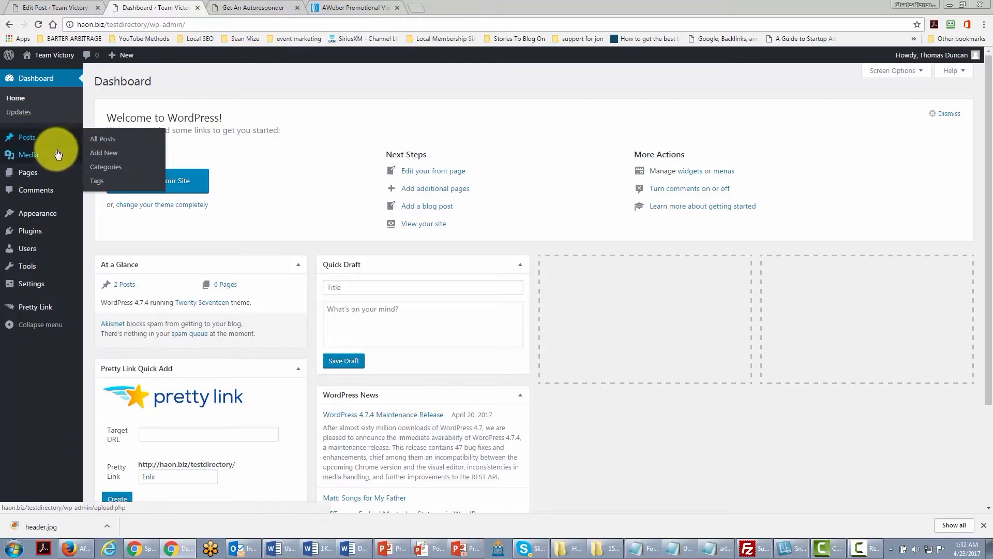
click(100, 153)
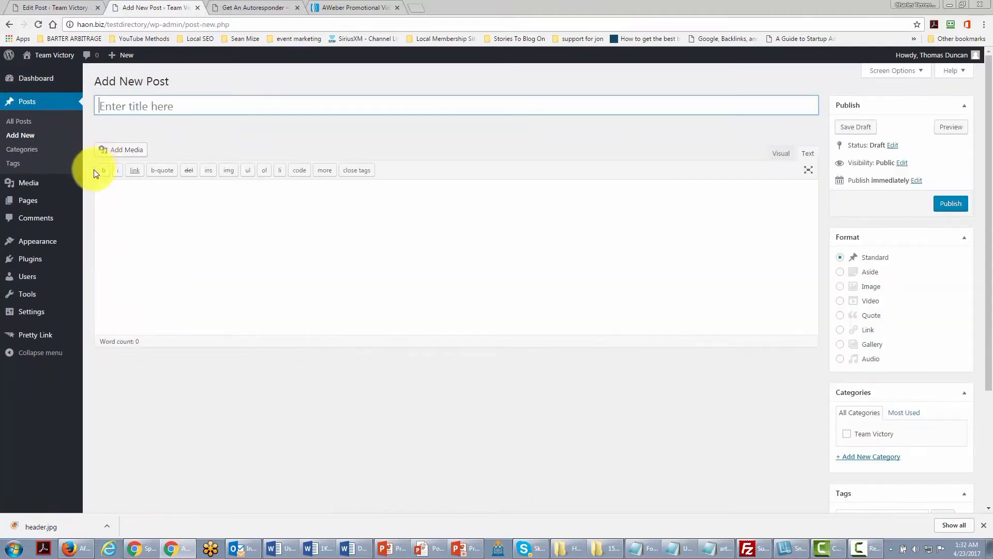
click(114, 190)
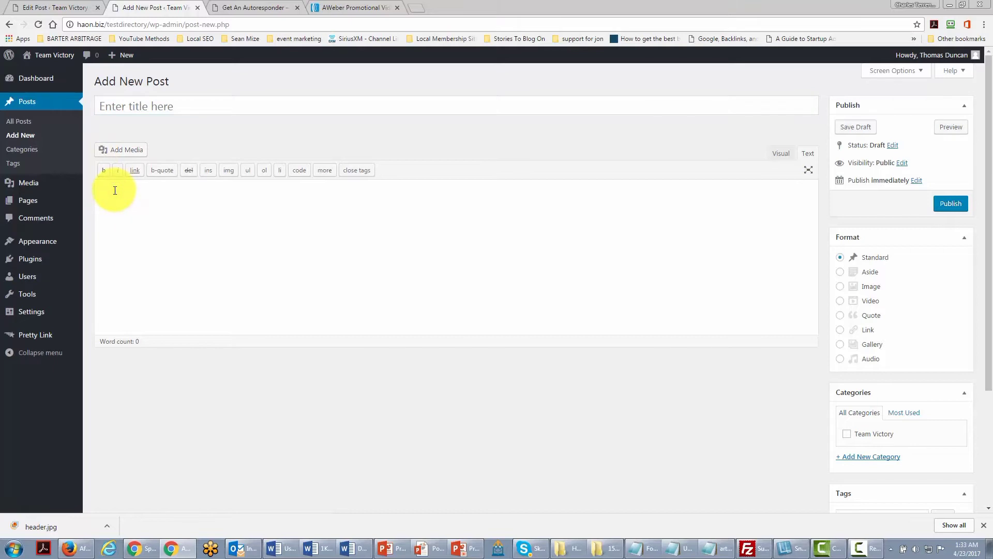
key(ctrl+v)
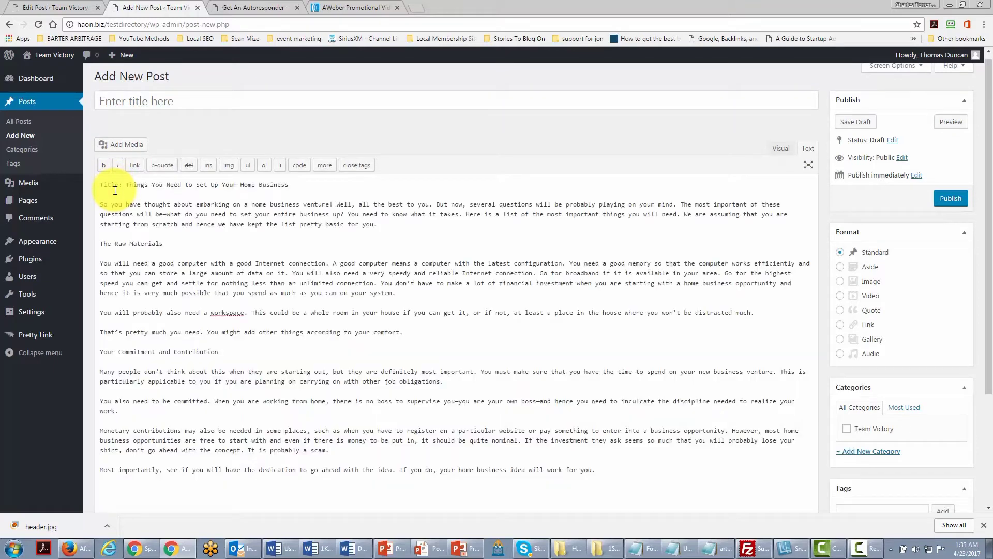
Move the title line into the title field without 'Title: ' and delete the blank lines above
drag(316, 185, 81, 180)
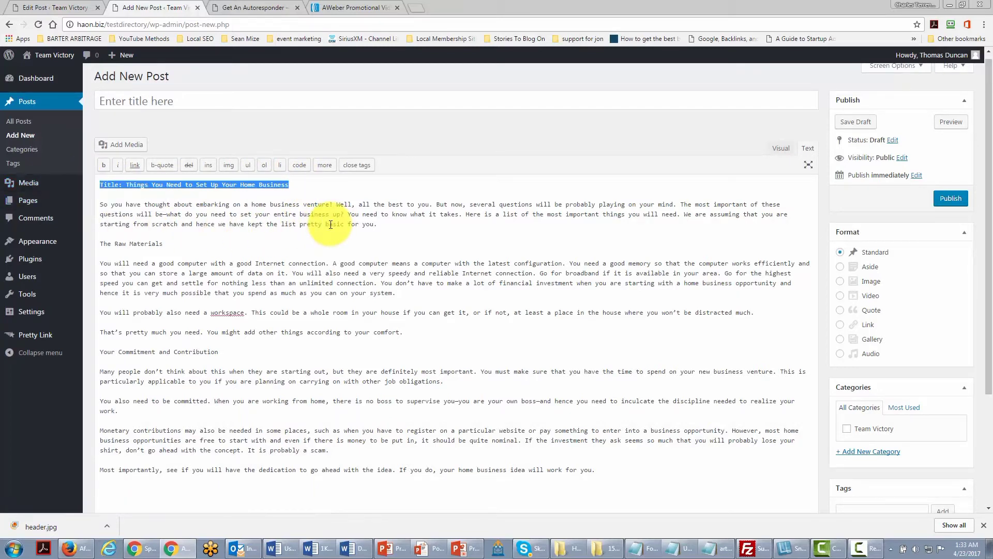
key(ctrl+x)
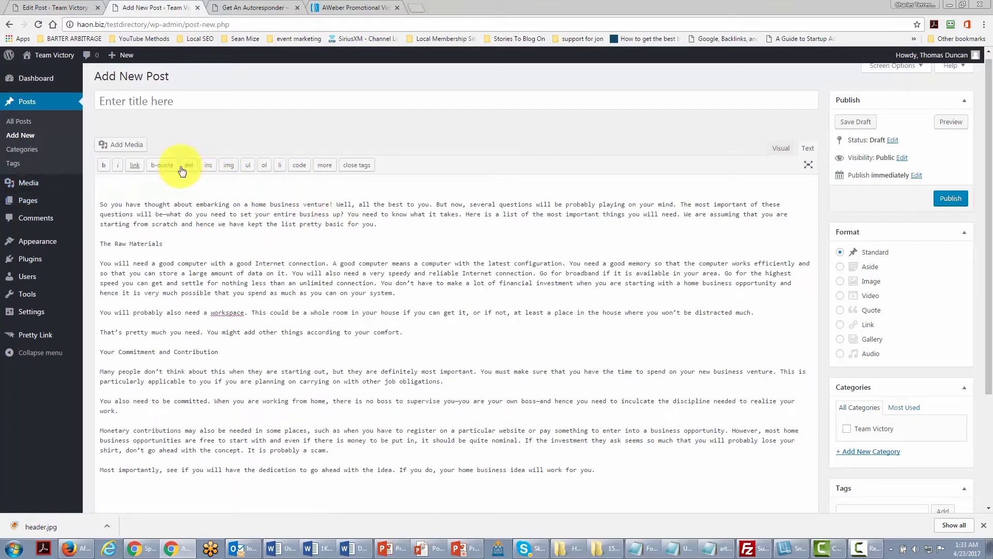
click(105, 102)
key(ctrl+v)
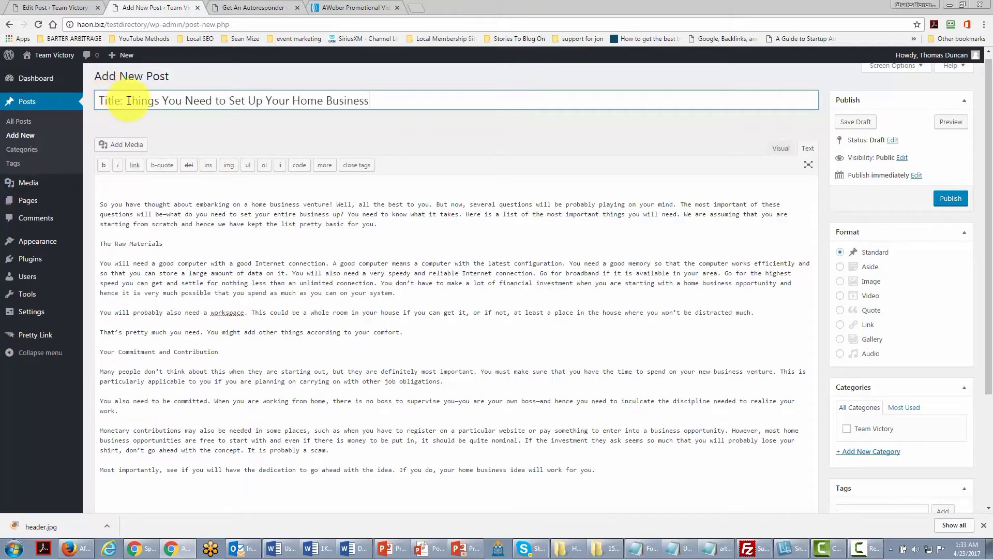
click(127, 101)
key(BackSpace)
key(BackSpace)
key(BackSpace)
key(BackSpace)
key(BackSpace)
key(BackSpace)
key(BackSpace)
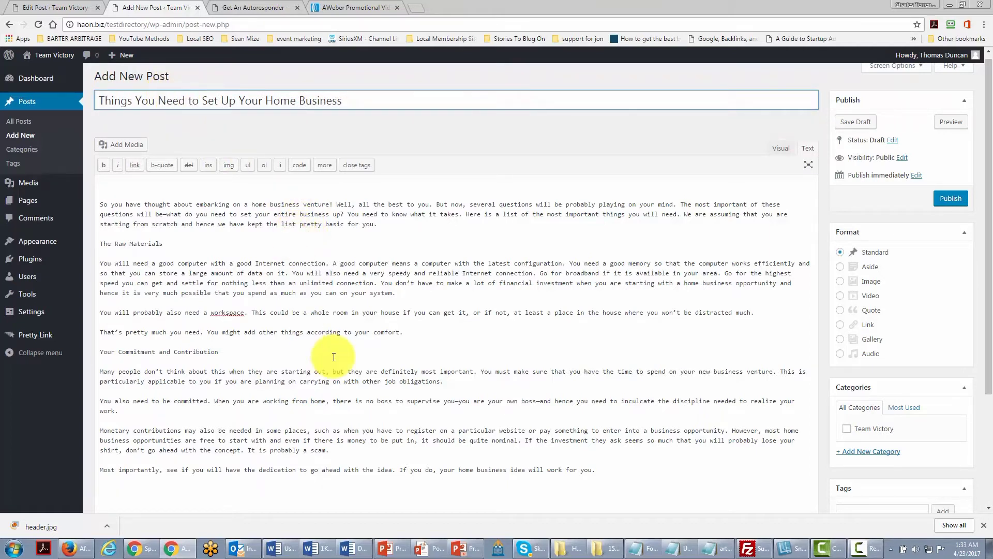
click(103, 184)
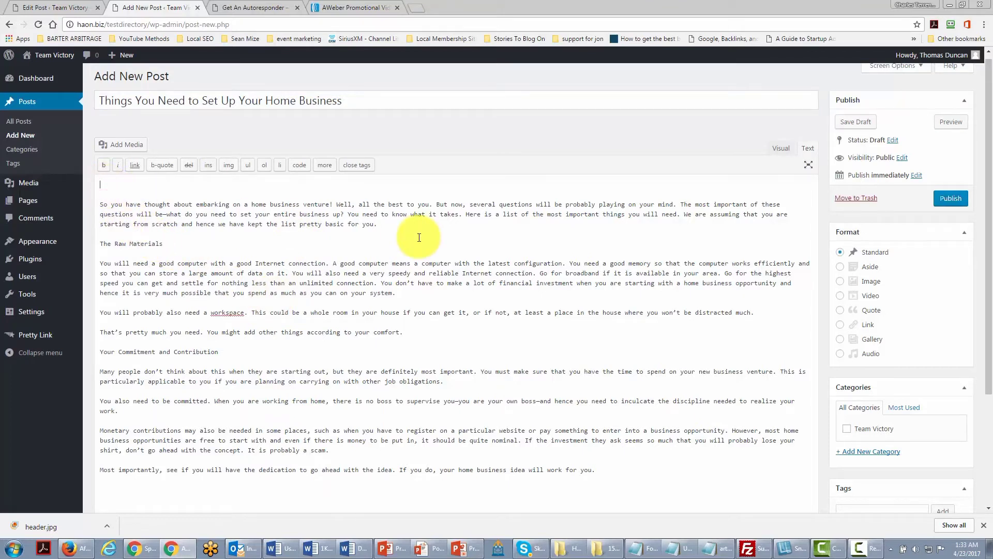
key(Delete)
key(Delete)
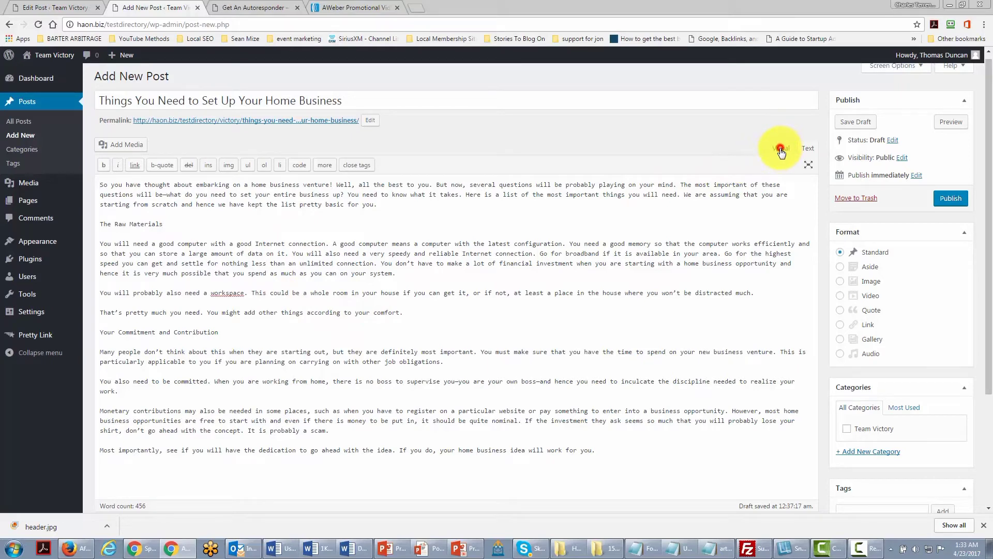
In the Visual editor, format The Raw Materials as Heading 4
click(782, 150)
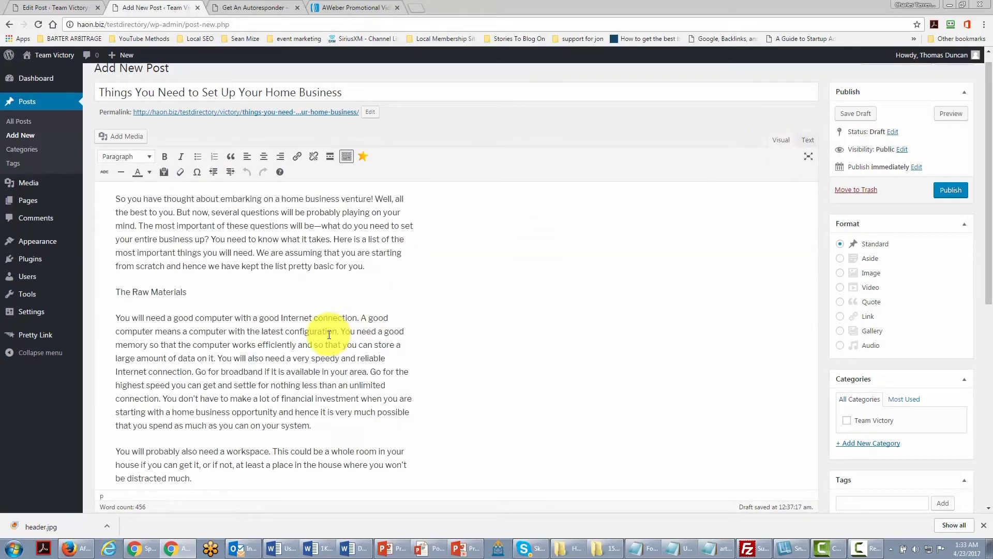
scroll(344, 328, up, 1)
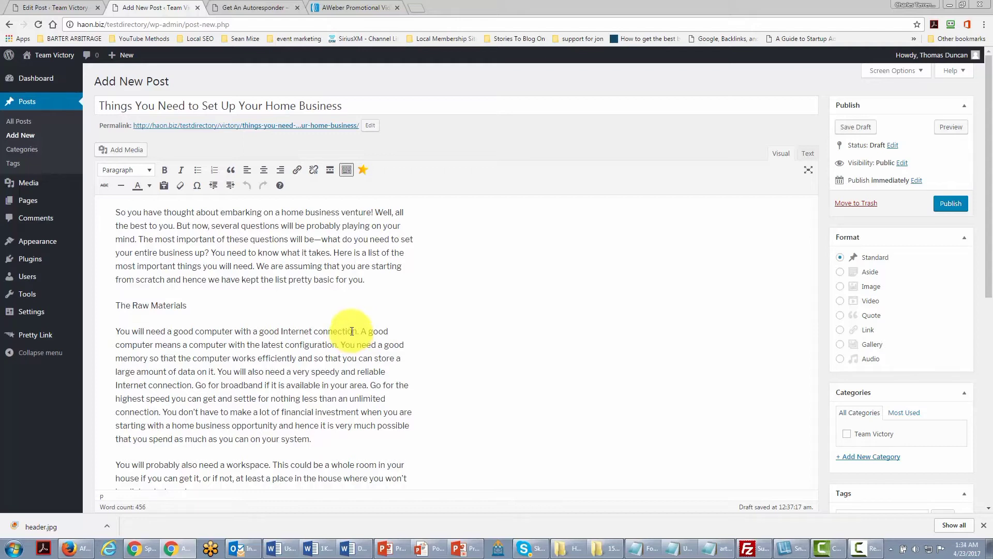
scroll(177, 314, down, 1)
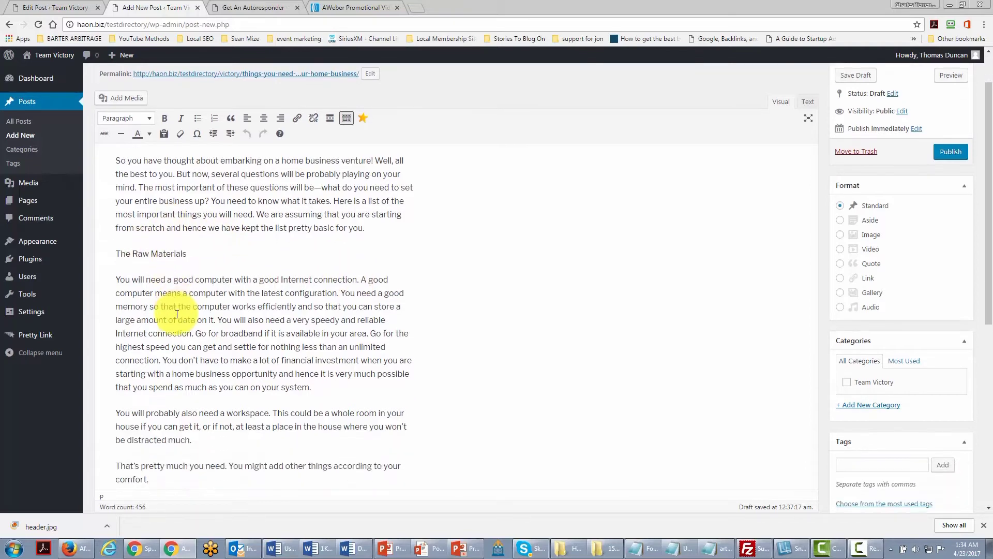
scroll(176, 314, up, 1)
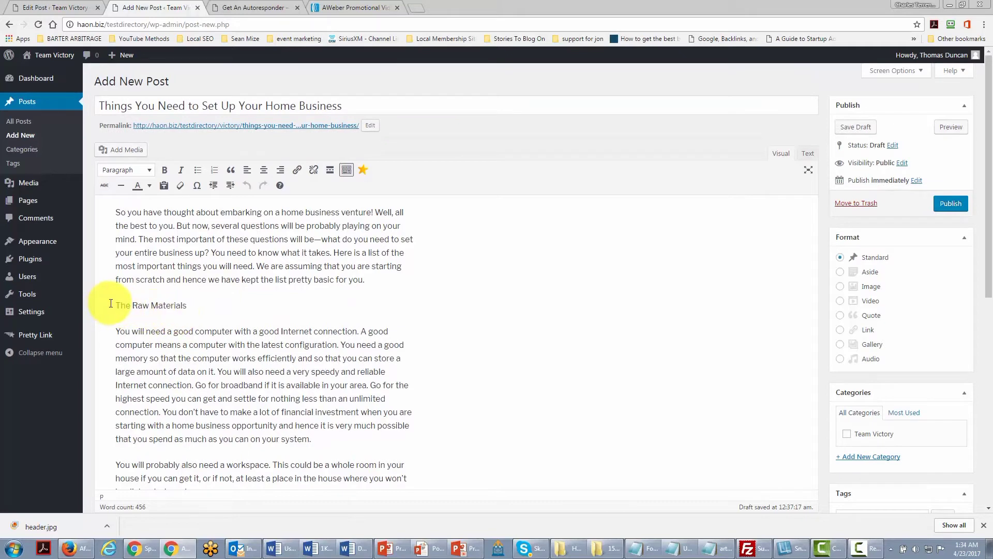
drag(116, 305, 185, 304)
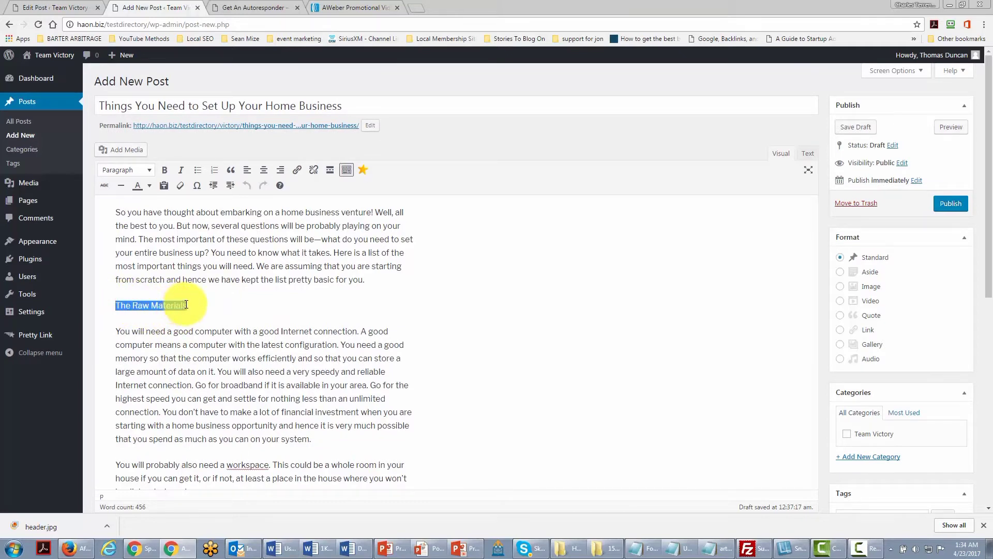
click(149, 174)
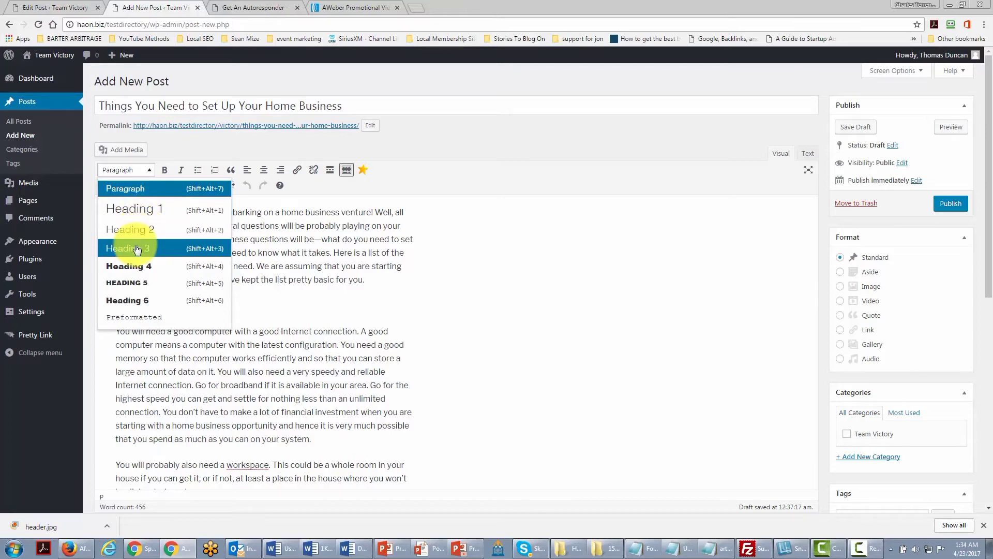
click(133, 267)
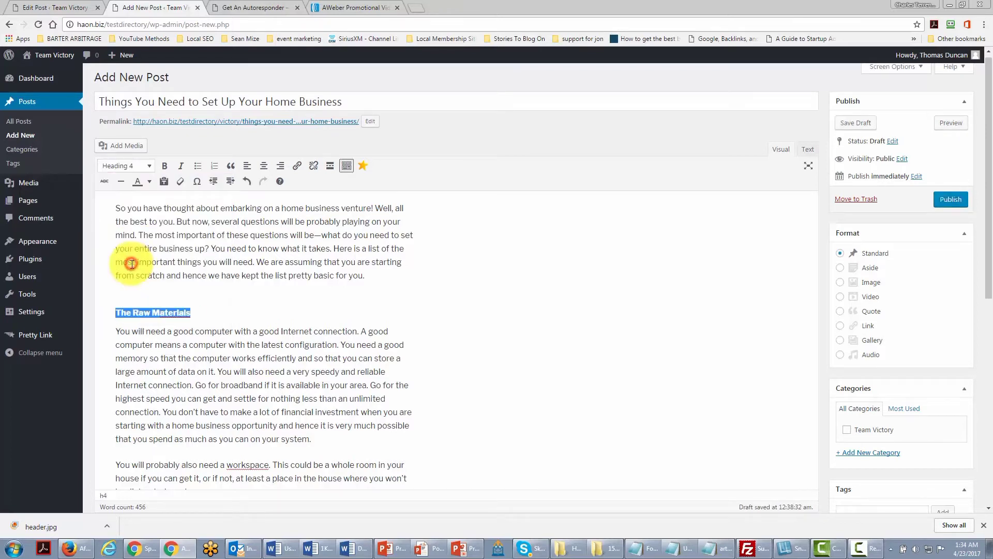
Format Your Commitment and Contribution as Heading 4
scroll(152, 261, down, 4)
scroll(152, 260, down, 3)
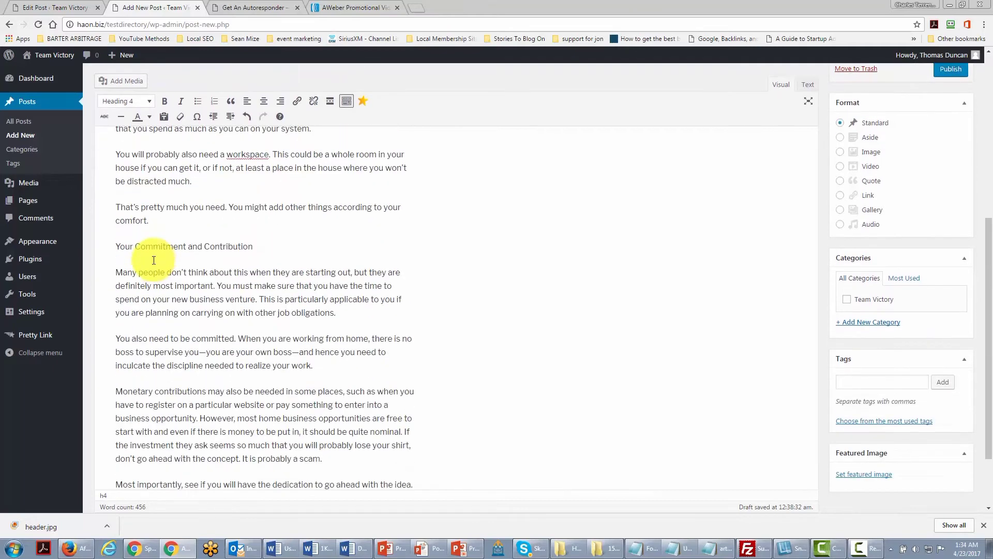
drag(114, 246, 269, 248)
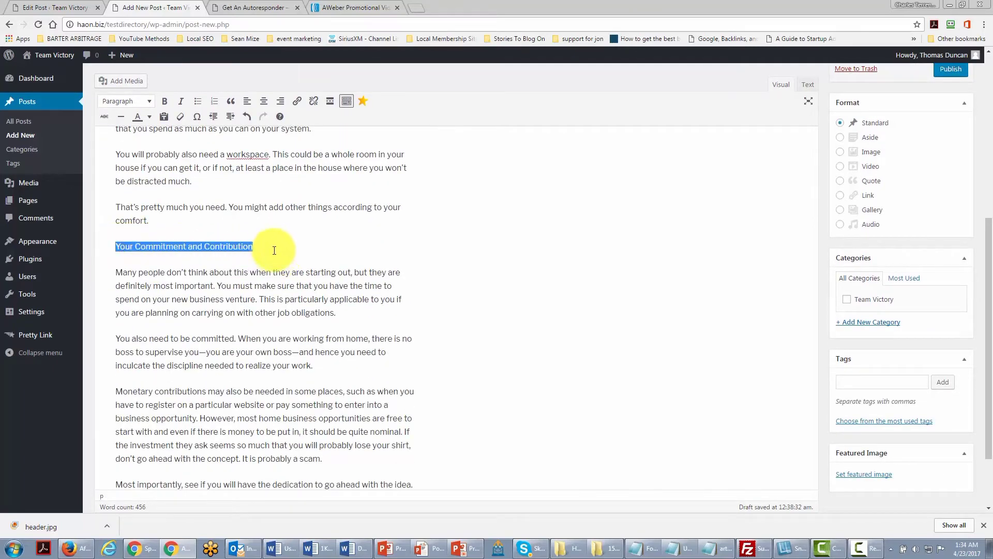
click(127, 101)
click(133, 199)
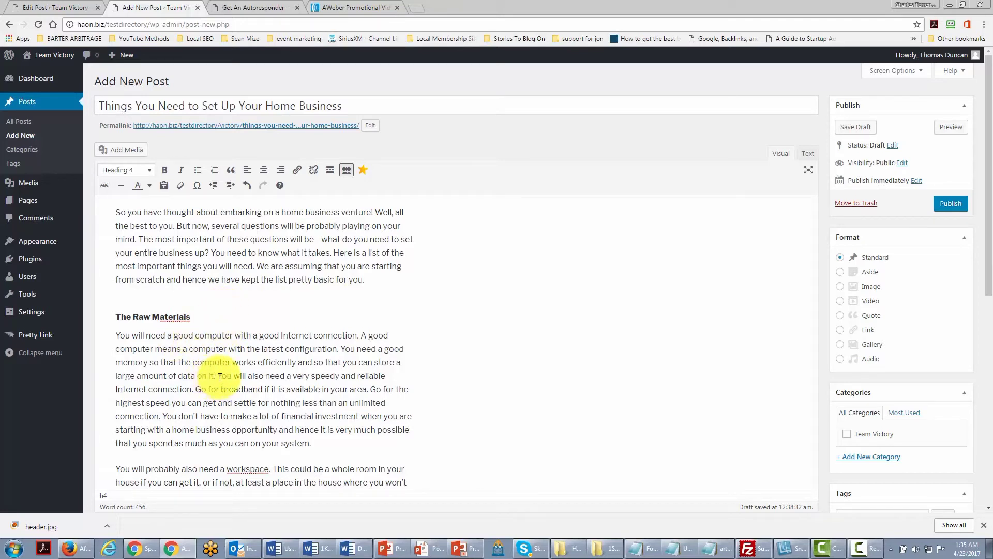
double_click(197, 389)
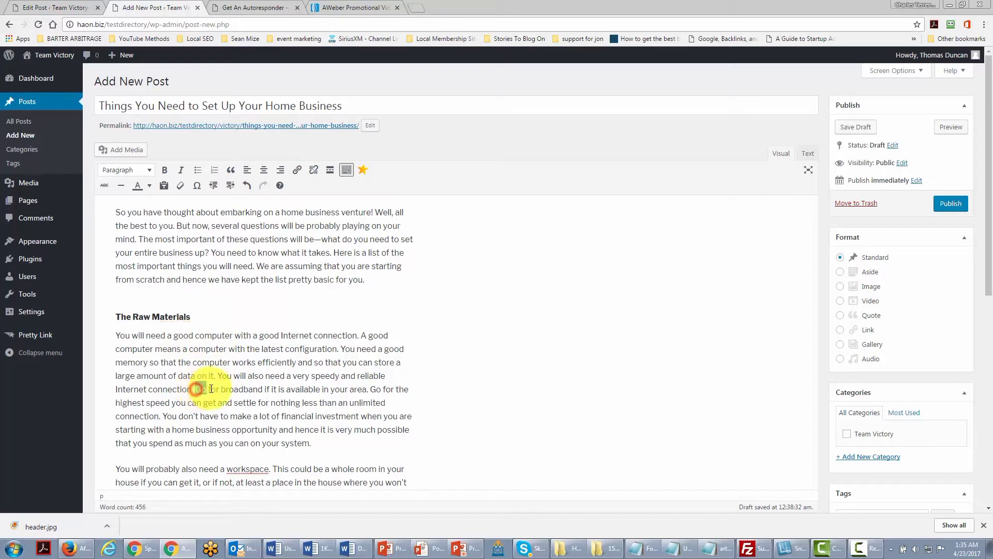
drag(211, 389, 264, 389)
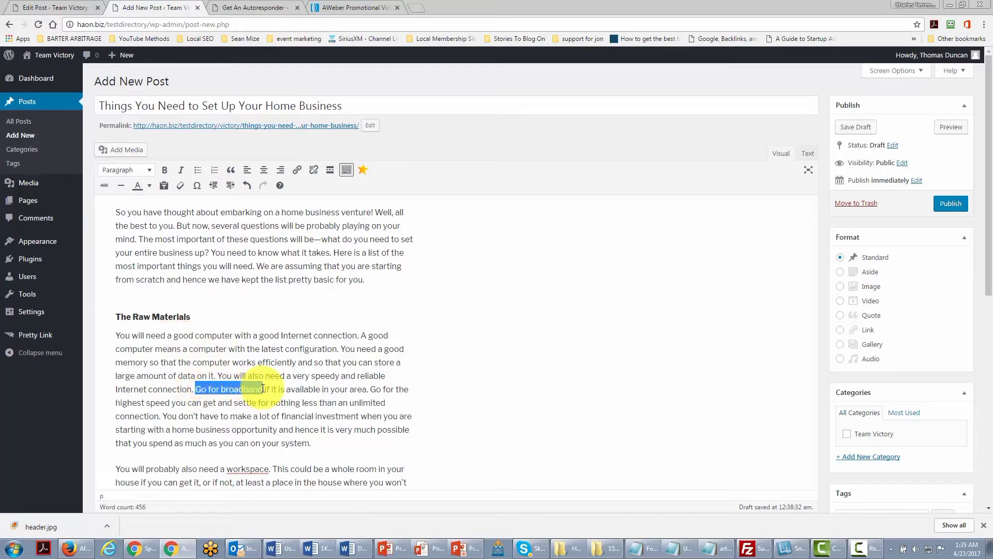
click(298, 173)
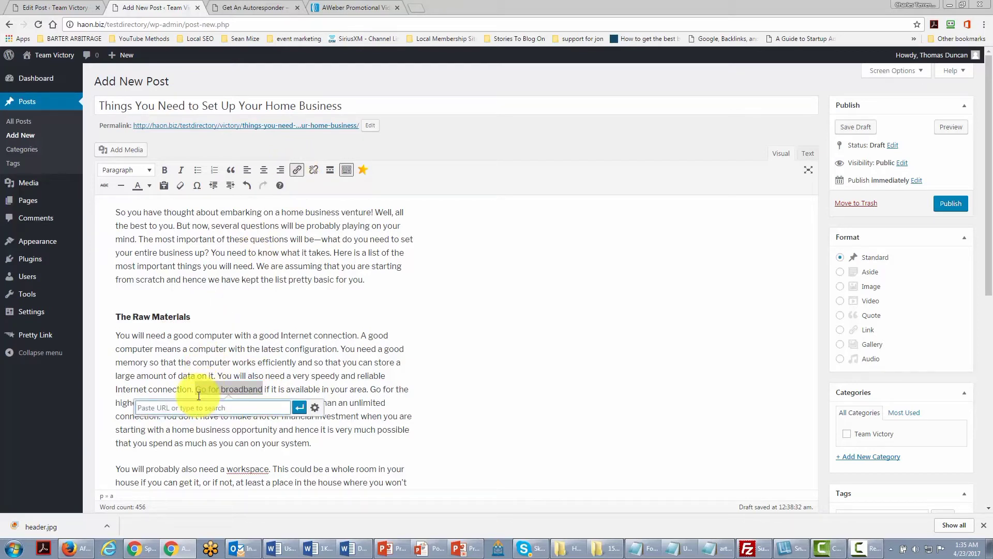
text(http://google.com)
click(295, 406)
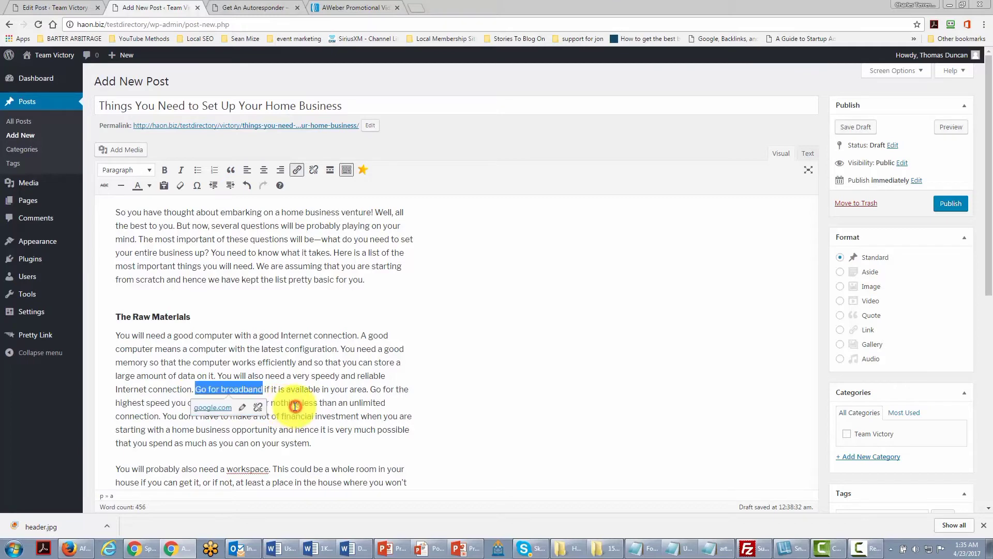
click(286, 424)
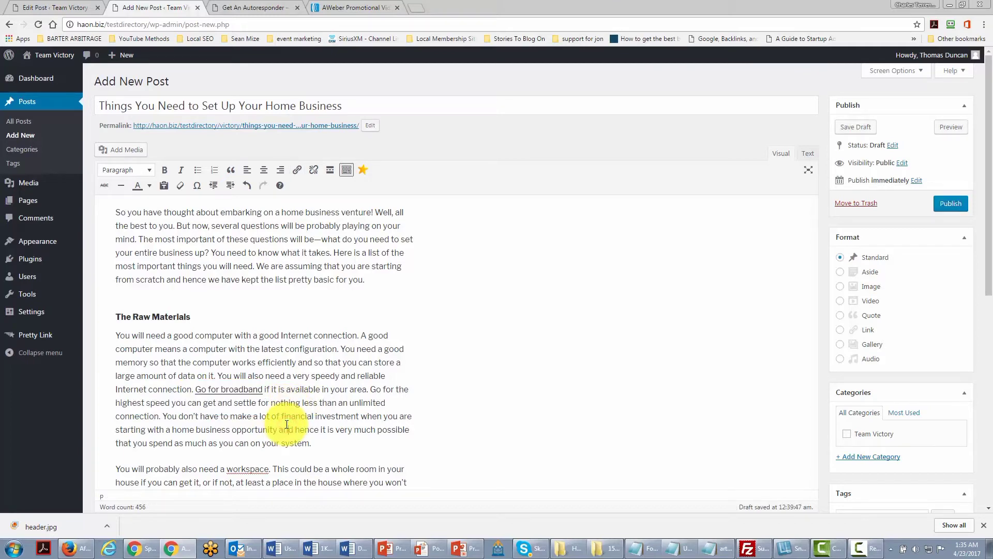
scroll(286, 424, down, 8)
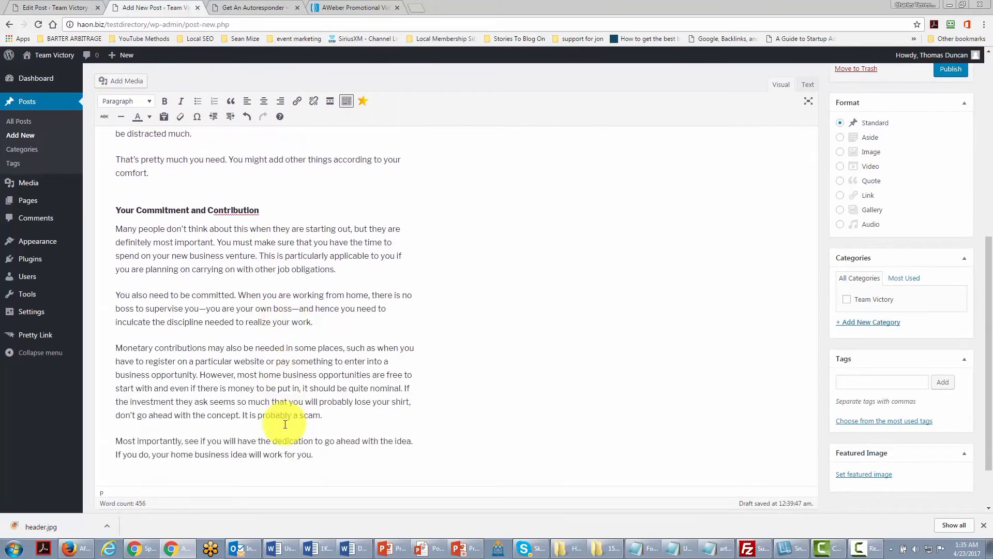
Link the words most home business to google.com
drag(237, 375, 319, 373)
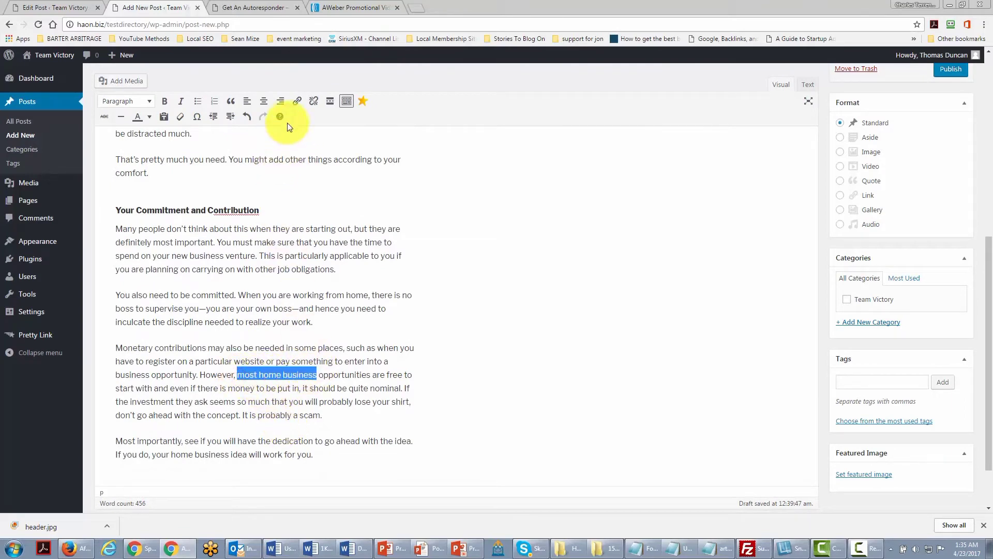
click(294, 103)
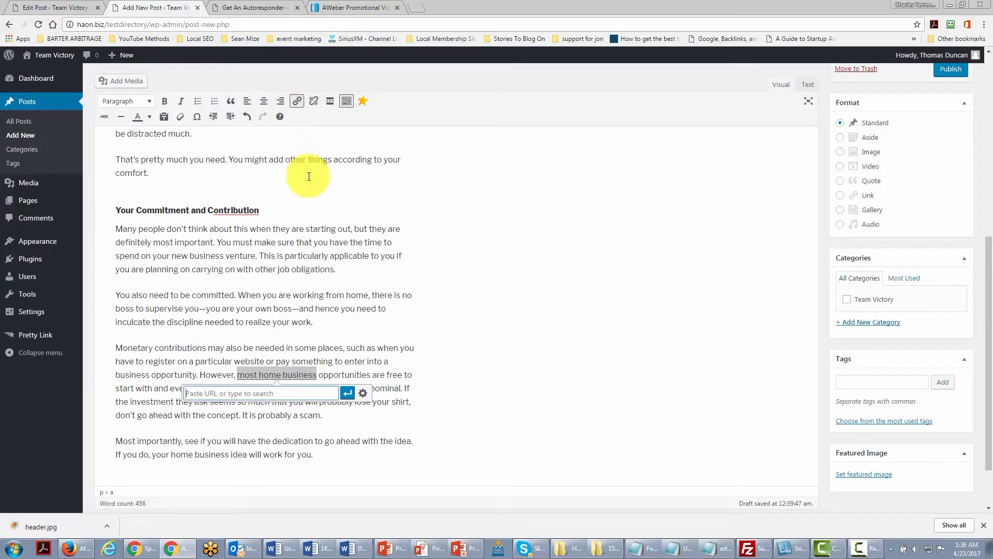
text(http)
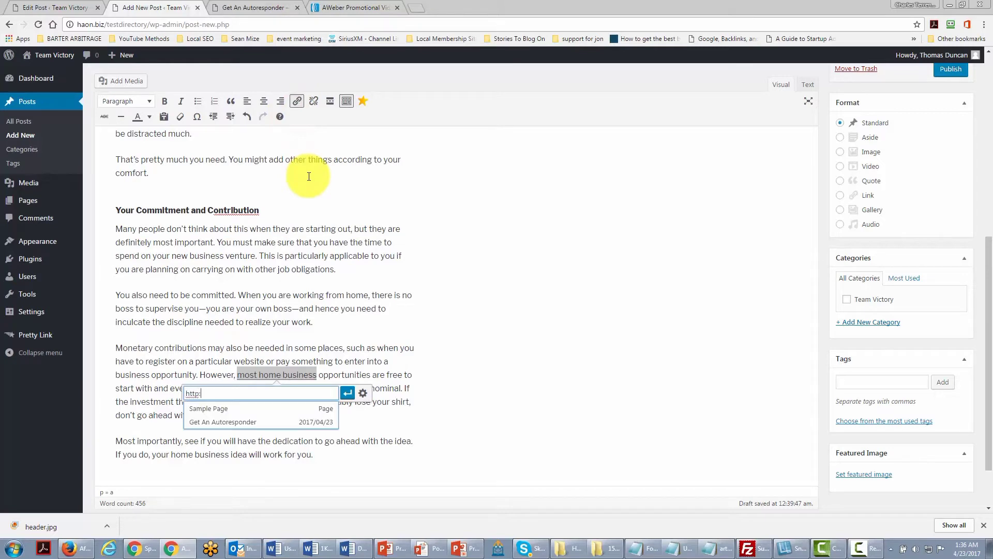
text(://google.com)
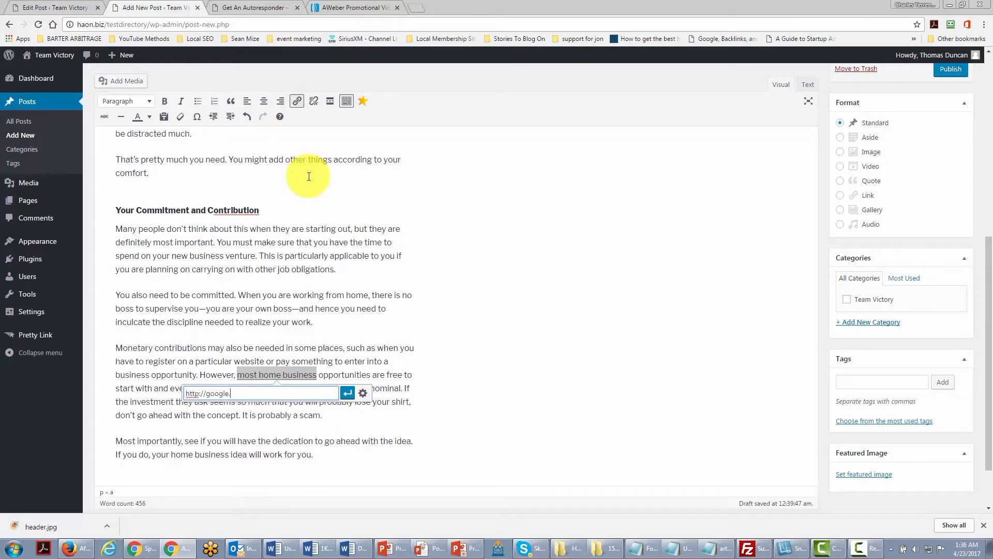
click(346, 394)
click(339, 406)
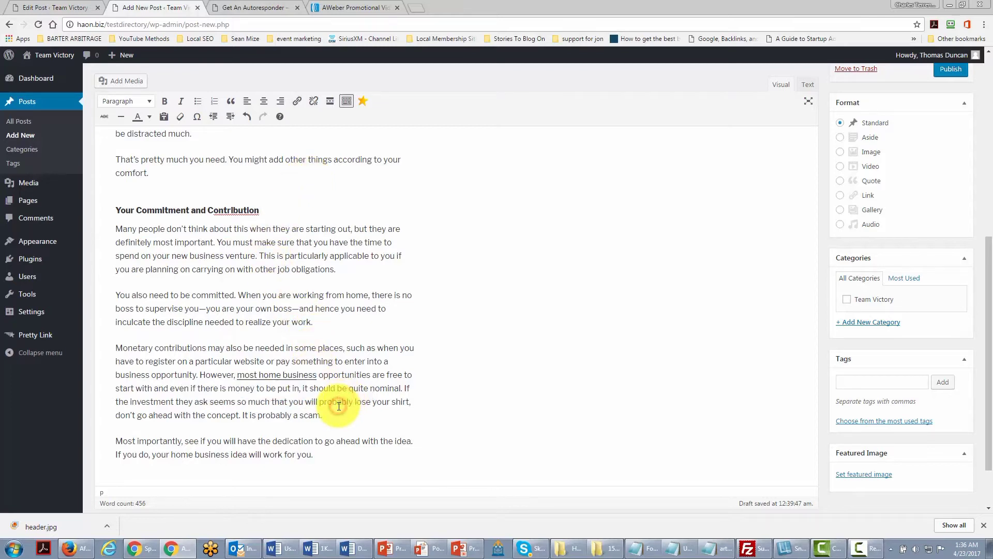
scroll(339, 406, up, 2)
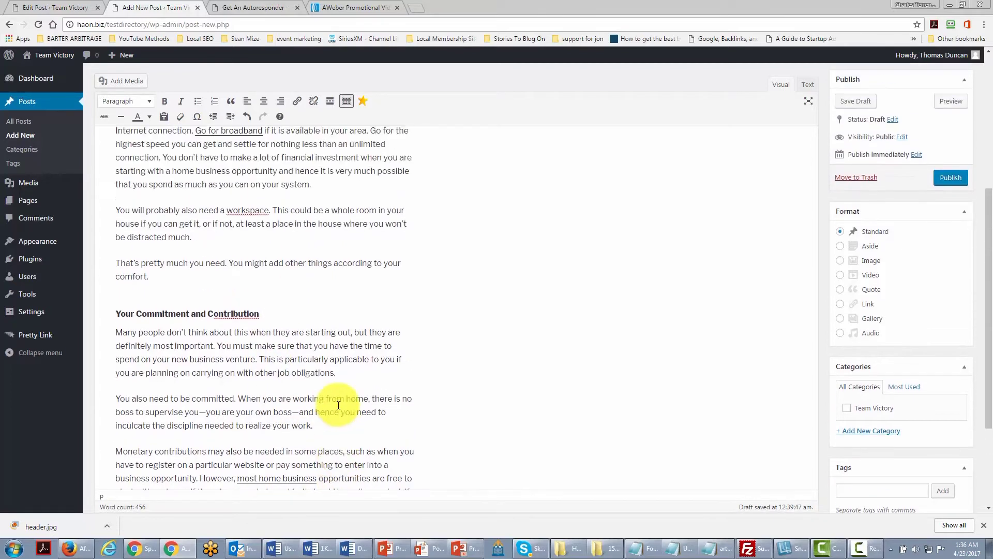
scroll(338, 406, up, 3)
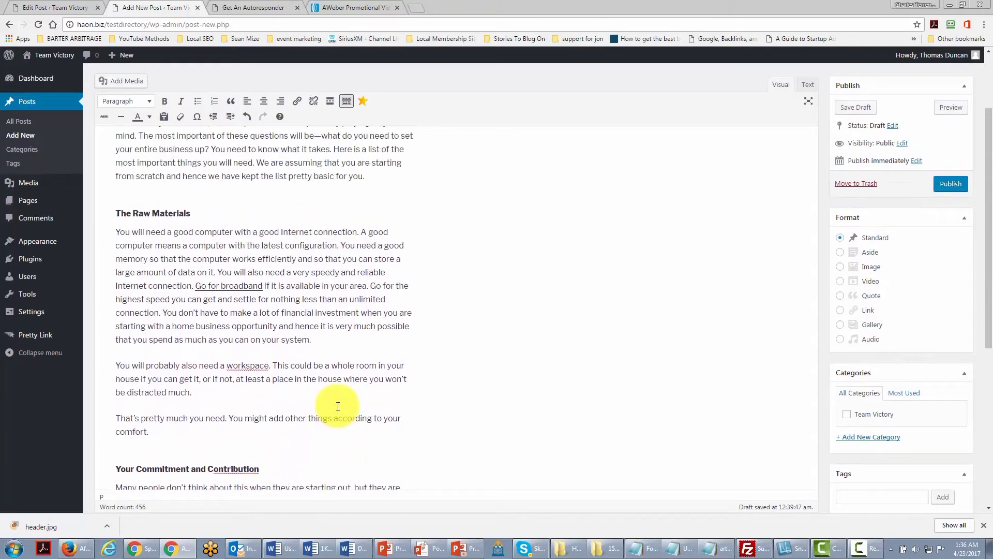
scroll(338, 407, up, 1)
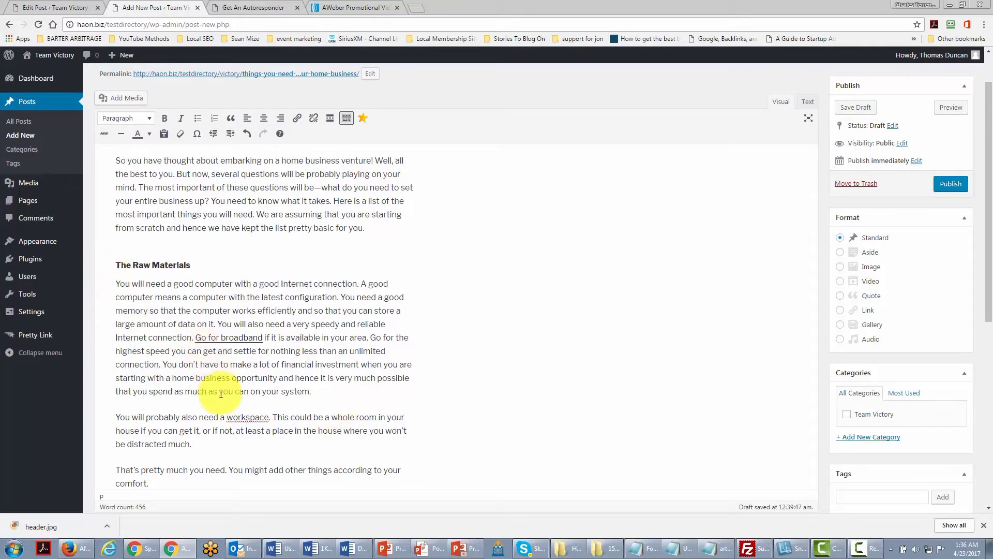
Insert the SEO word-cloud image at the start of The Raw Materials' first paragraph
click(115, 283)
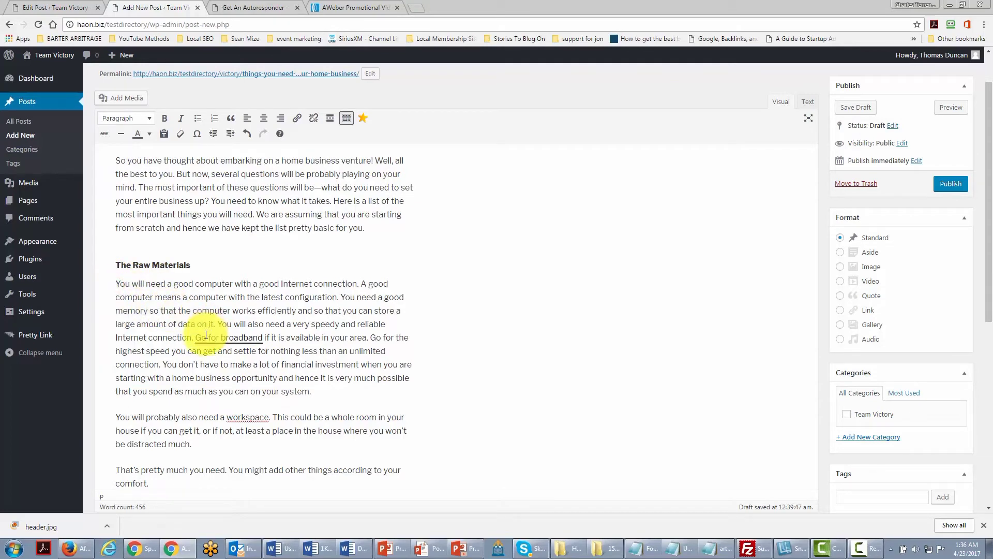
click(127, 98)
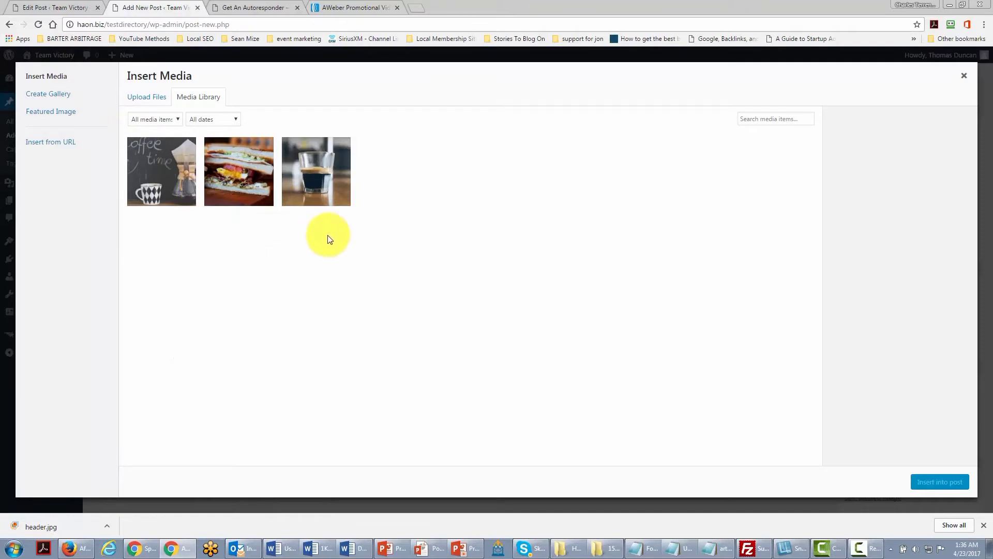
click(148, 99)
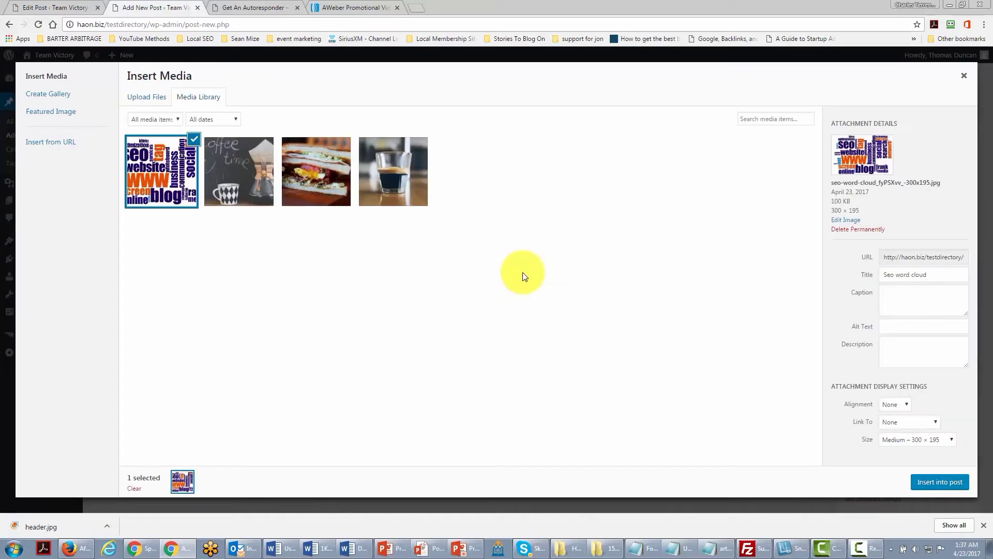
click(930, 482)
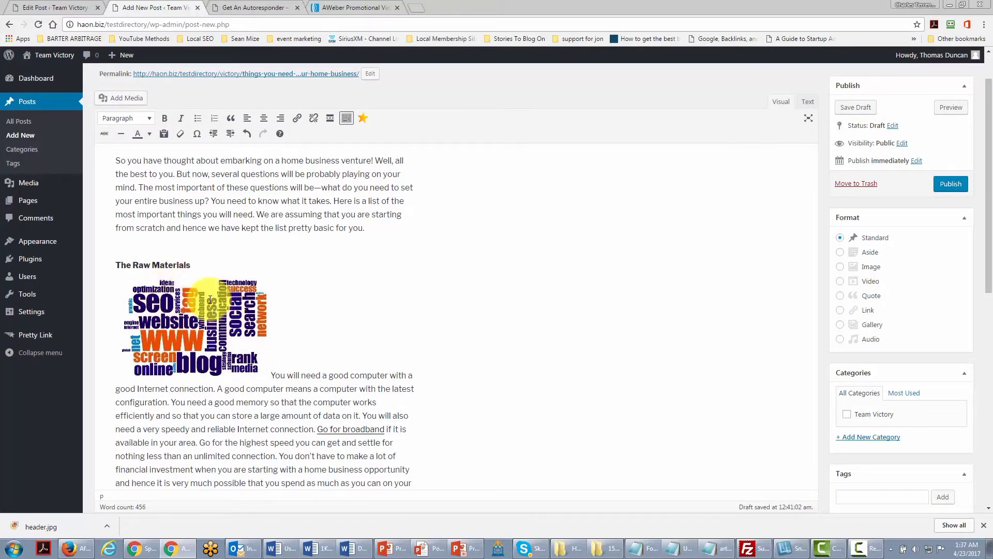
click(184, 308)
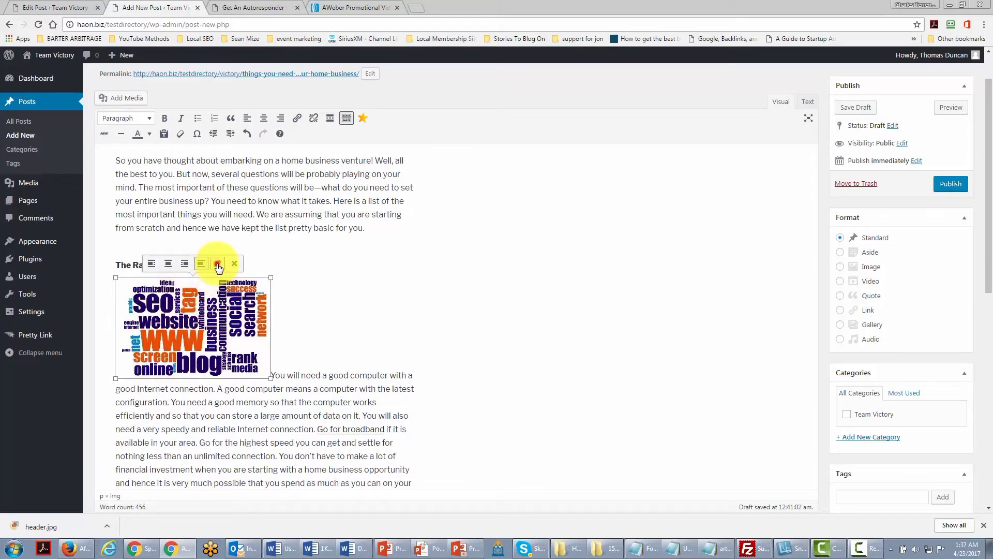
Set the word-cloud image to Align: Left in Image Details and update it
click(219, 265)
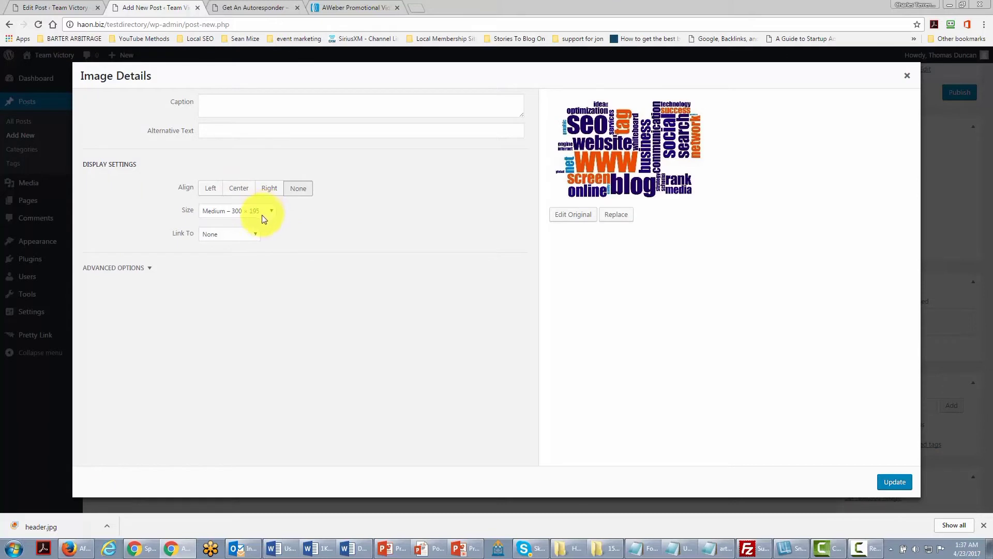
click(210, 189)
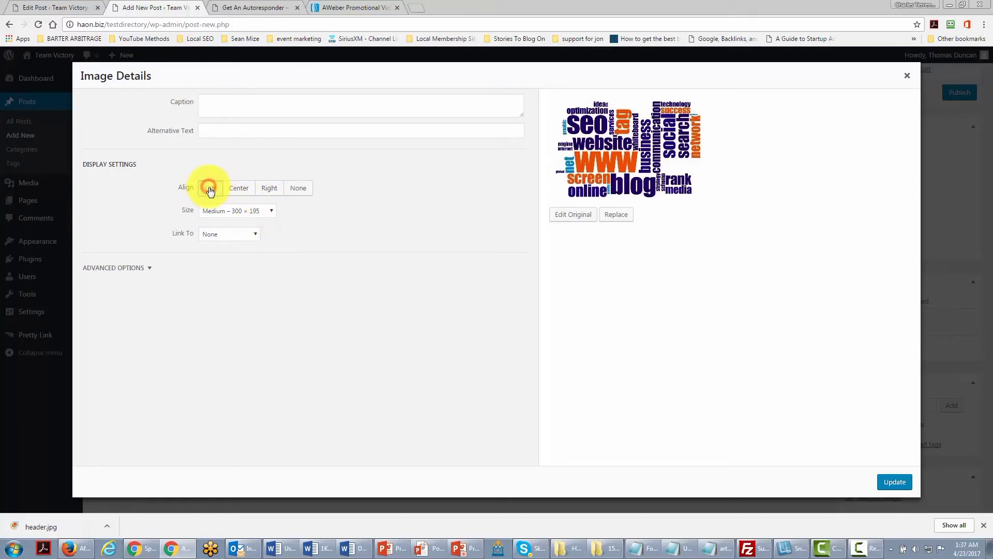
click(878, 482)
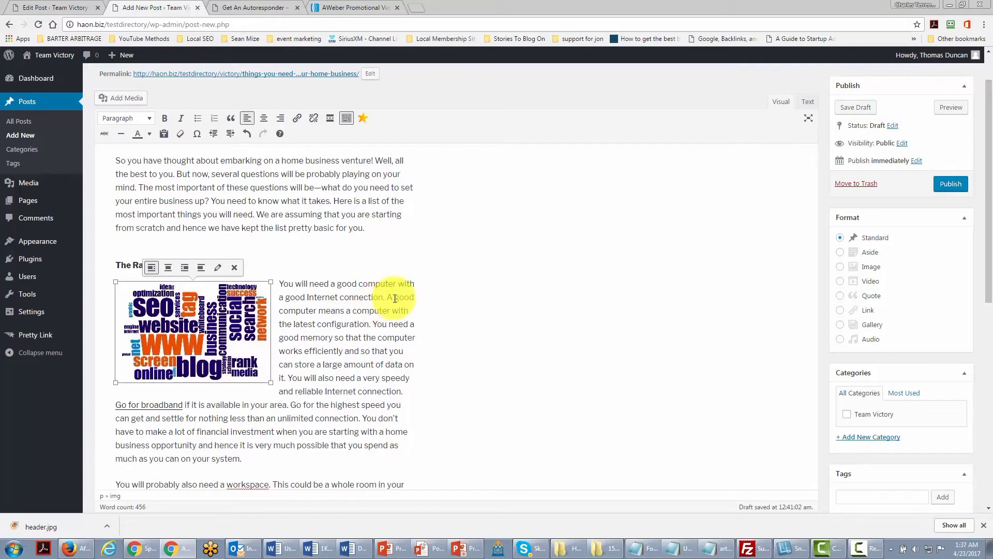
Publish the post, review the live page, and return to the Edit Post tab
click(951, 185)
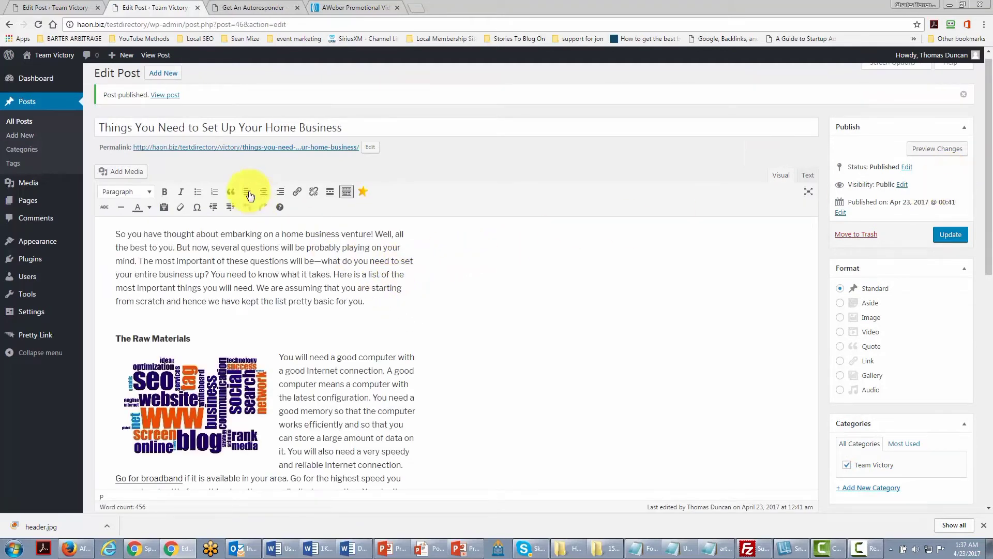
click(167, 96)
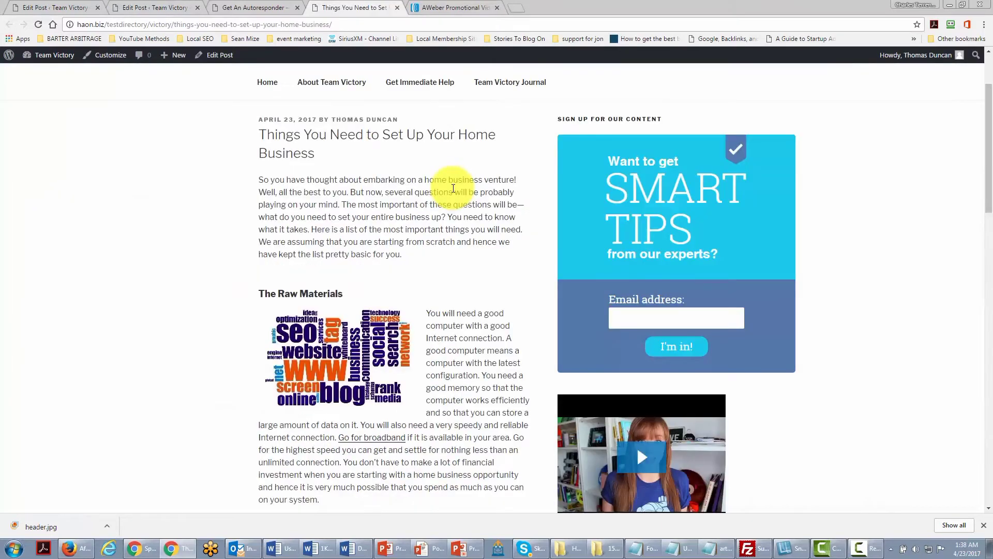
scroll(213, 202, down, 7)
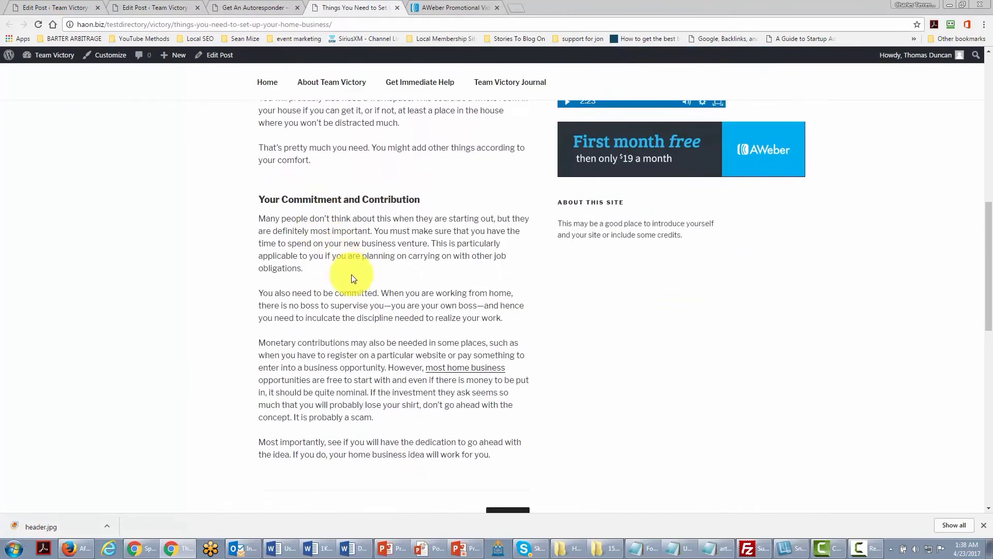
scroll(362, 283, up, 10)
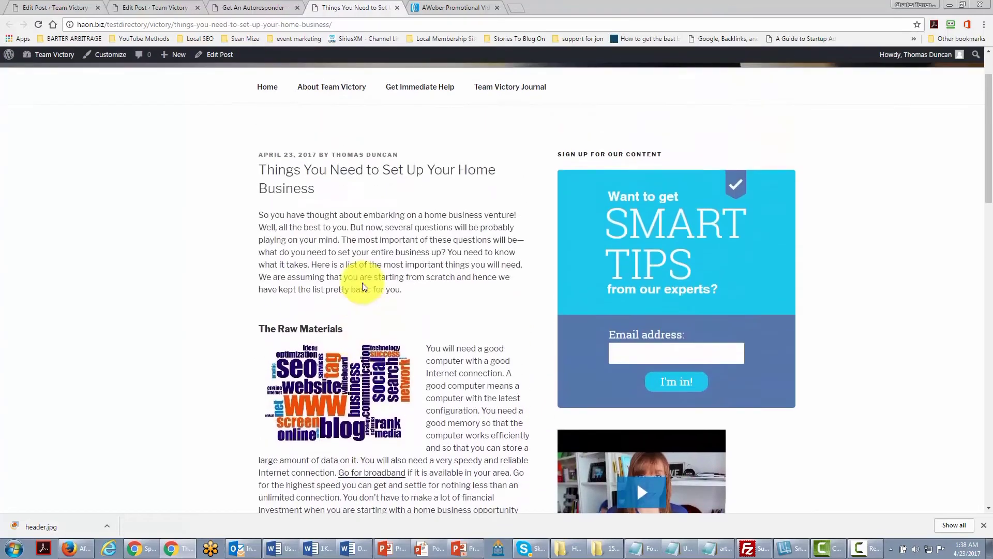
scroll(362, 282, up, 2)
scroll(362, 282, down, 3)
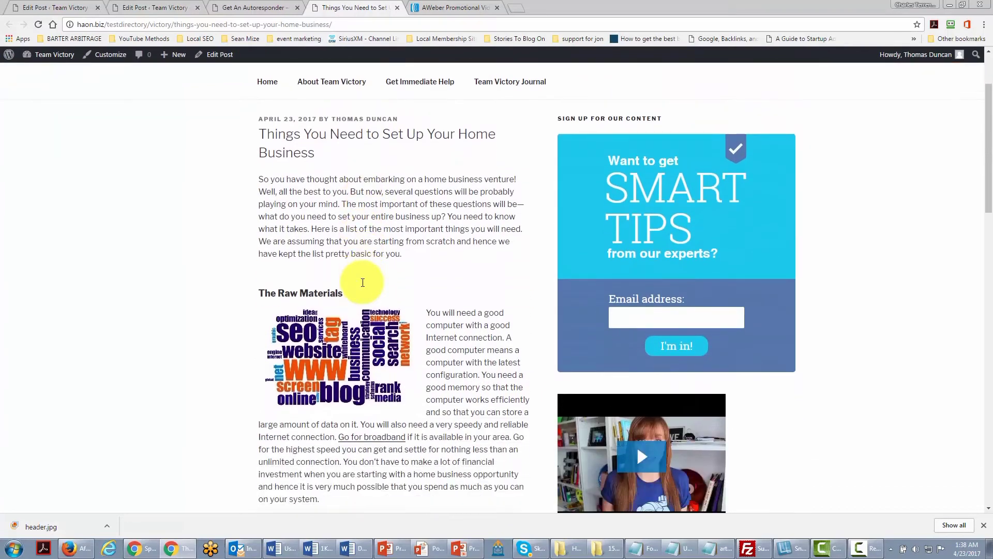
key(ctrl+2)
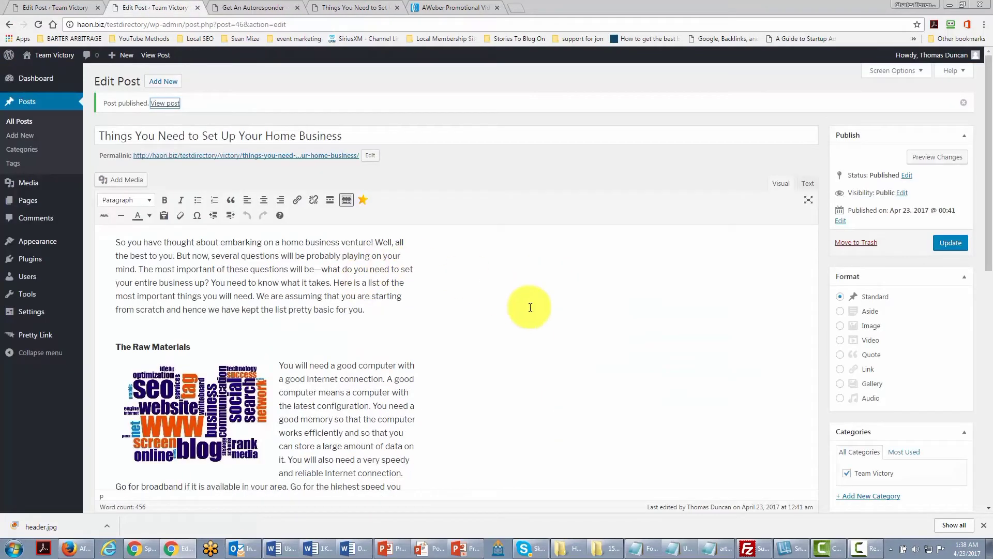
Create an 'events' category, uncheck Team Victory, and update the post
scroll(578, 308, down, 1)
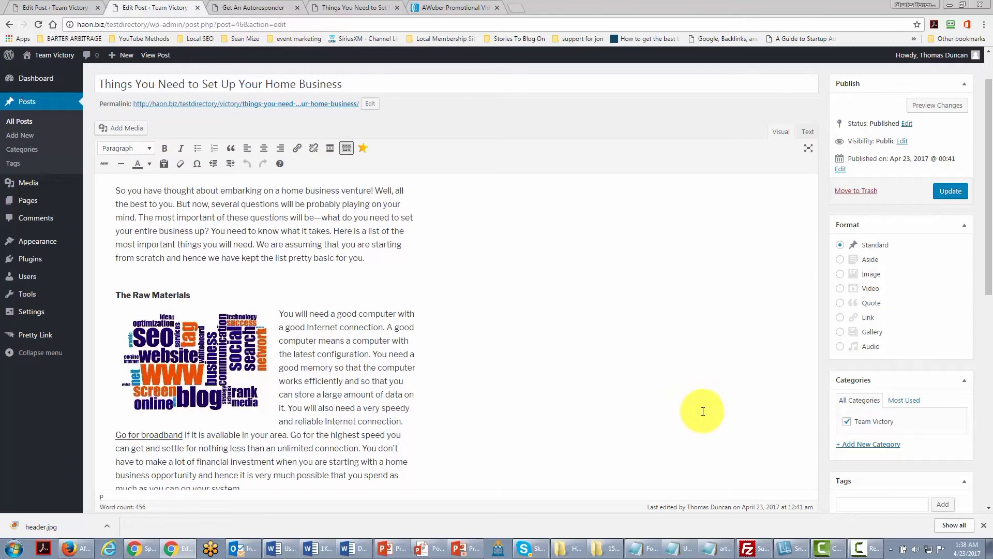
click(868, 446)
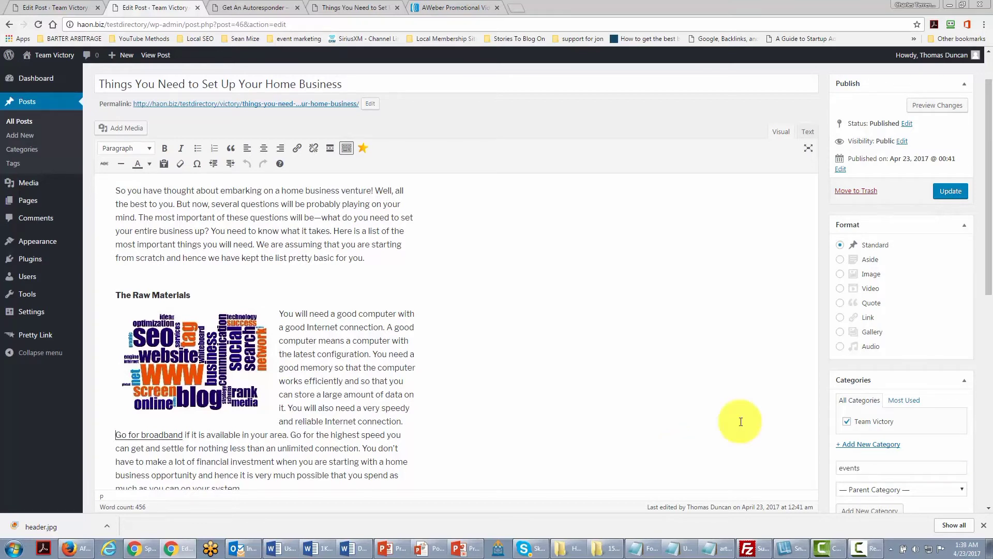
text(events)
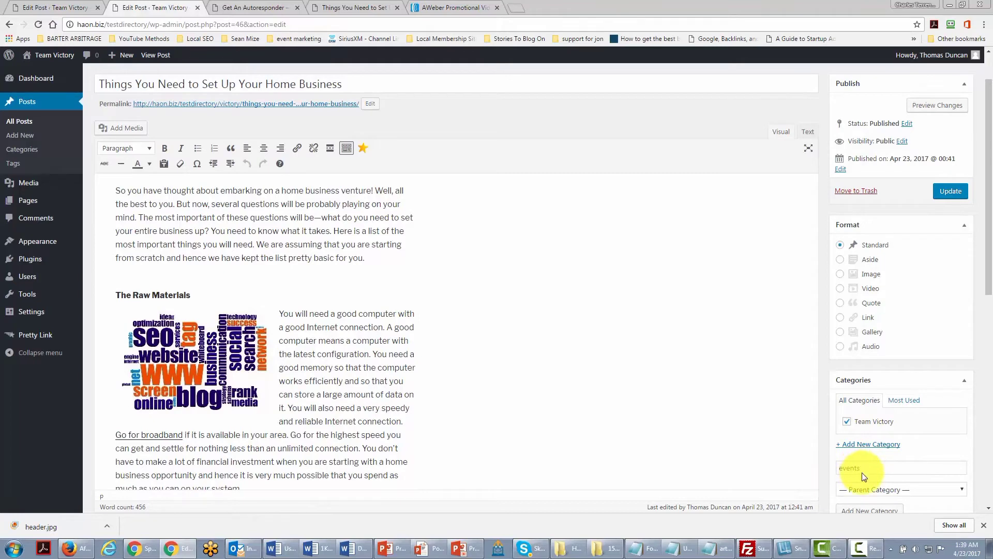
scroll(862, 473, down, 1)
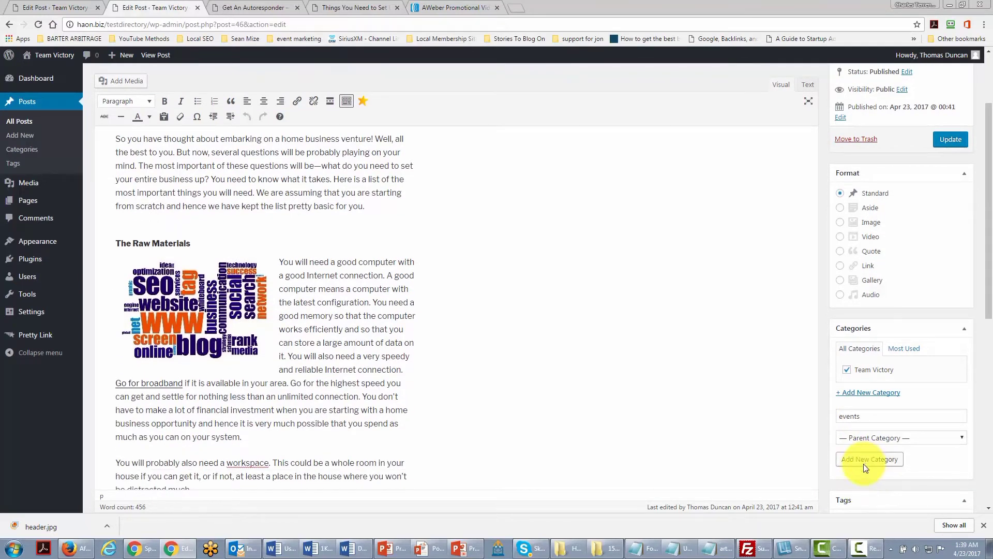
click(864, 463)
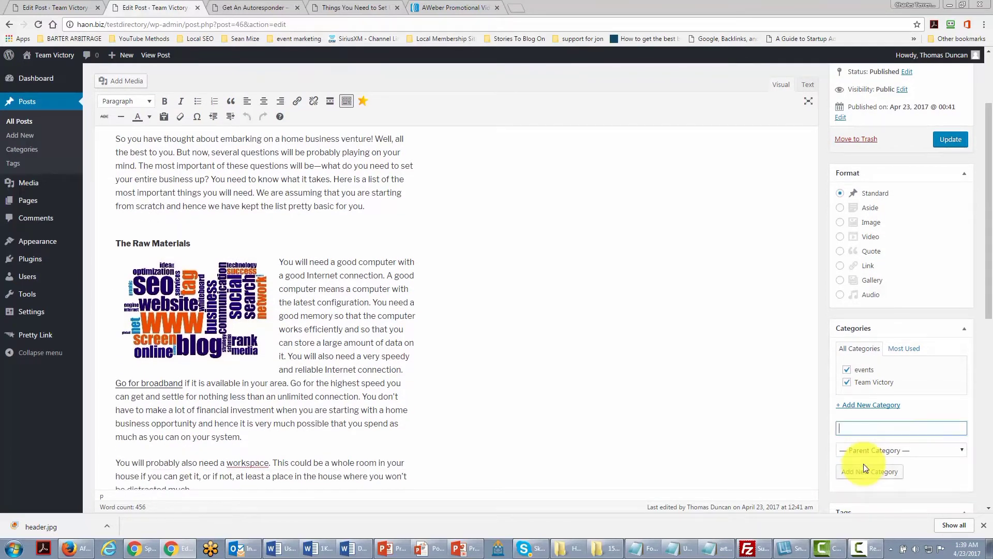
click(847, 384)
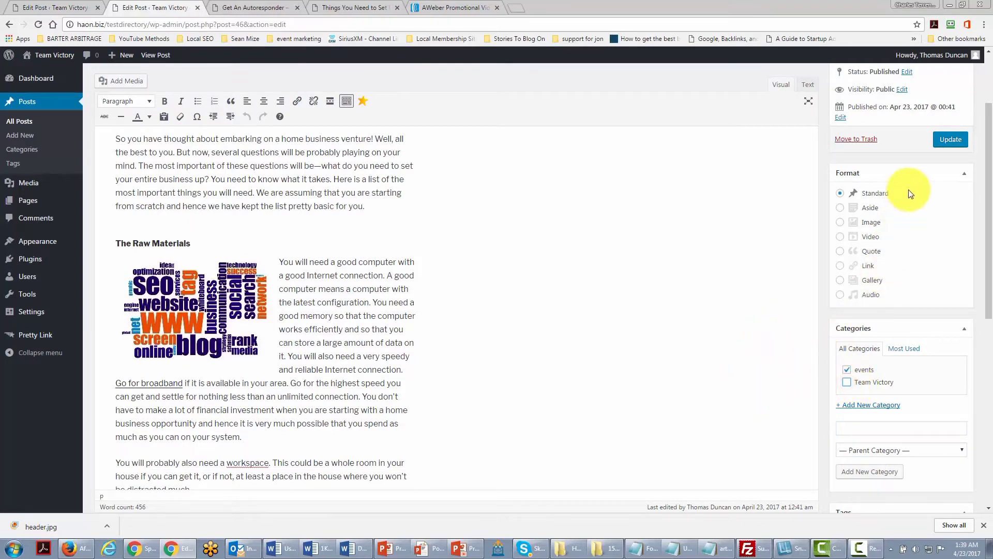
click(942, 143)
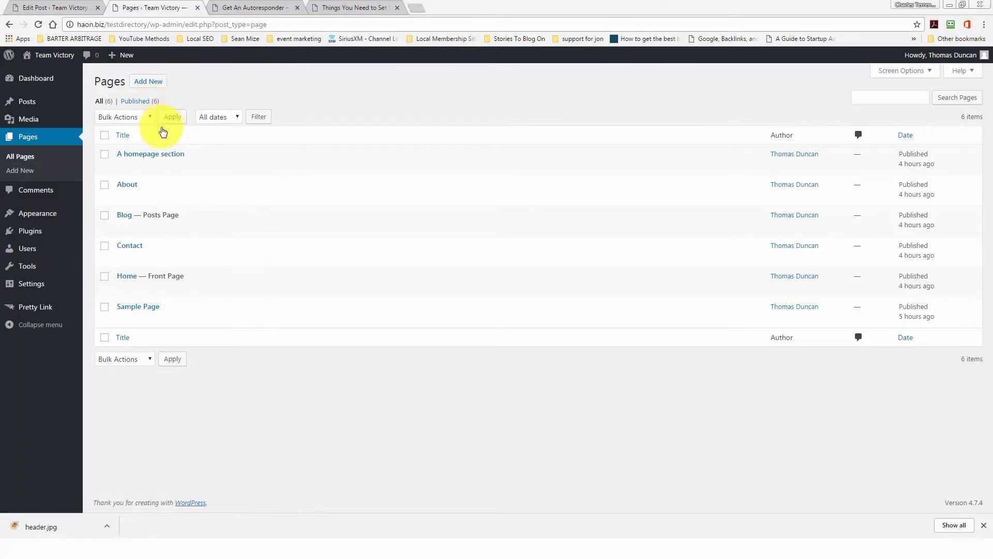
Go to Pages > All Pages in the admin sidebar
mouse_move(171, 157)
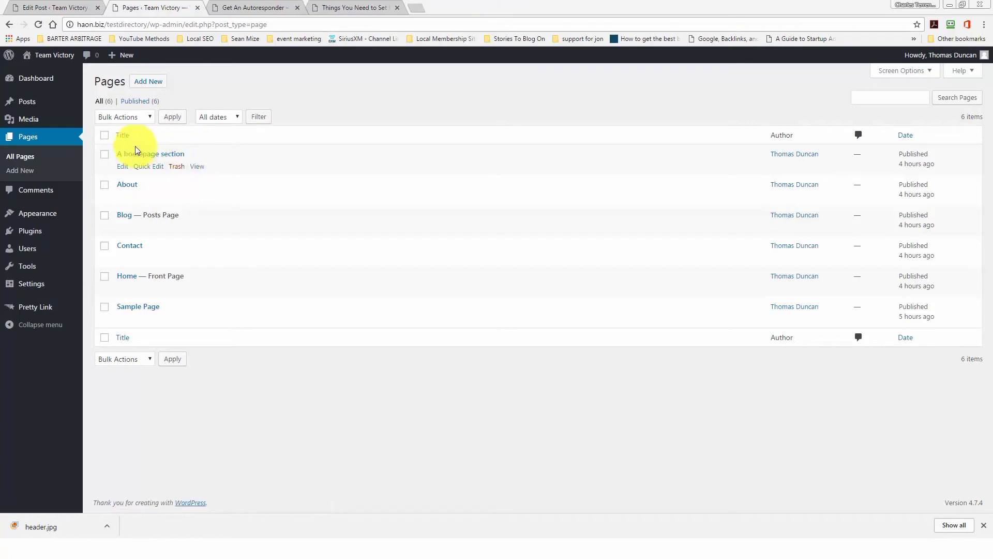
mouse_move(149, 316)
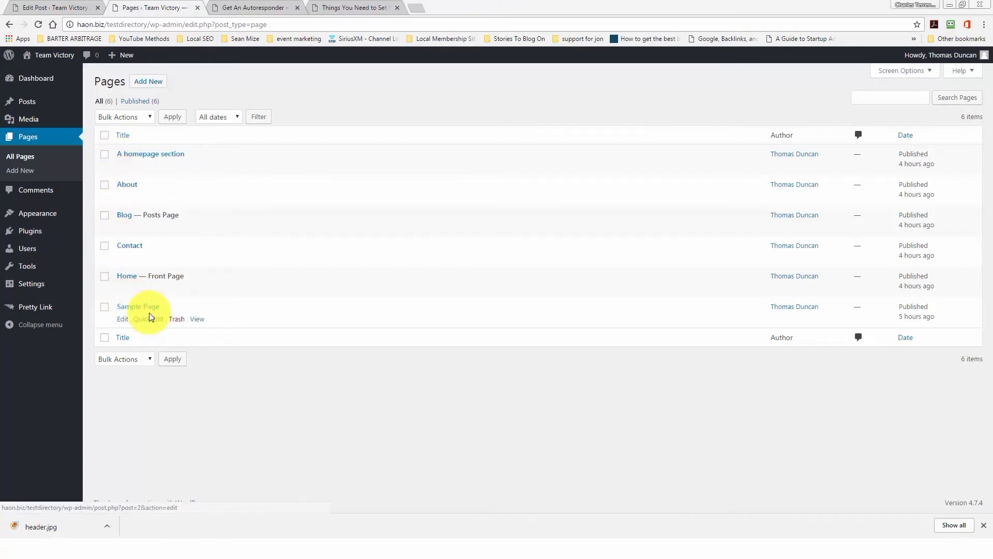
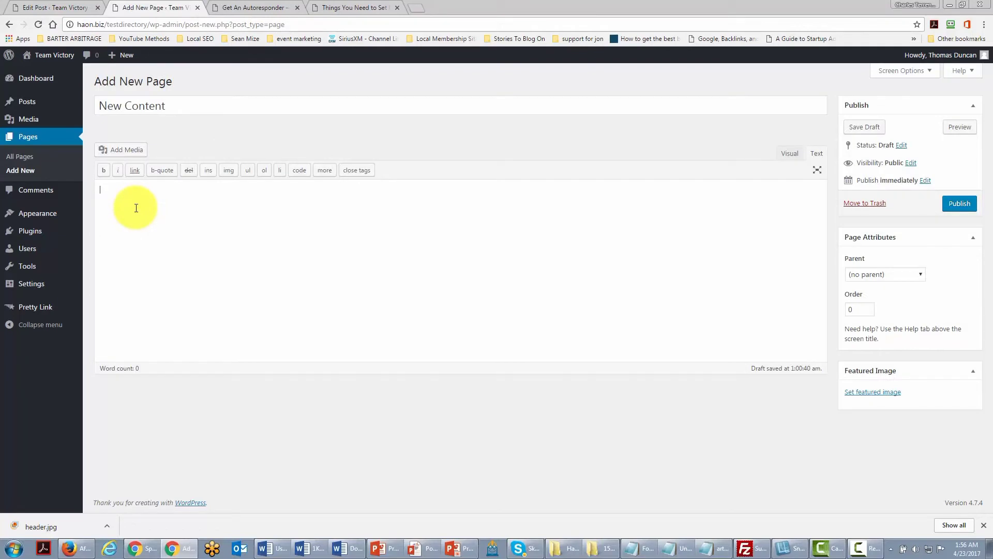
Paste the home-business article, delete its leftover title line, and switch to the Visual editor
key(ctrl+v)
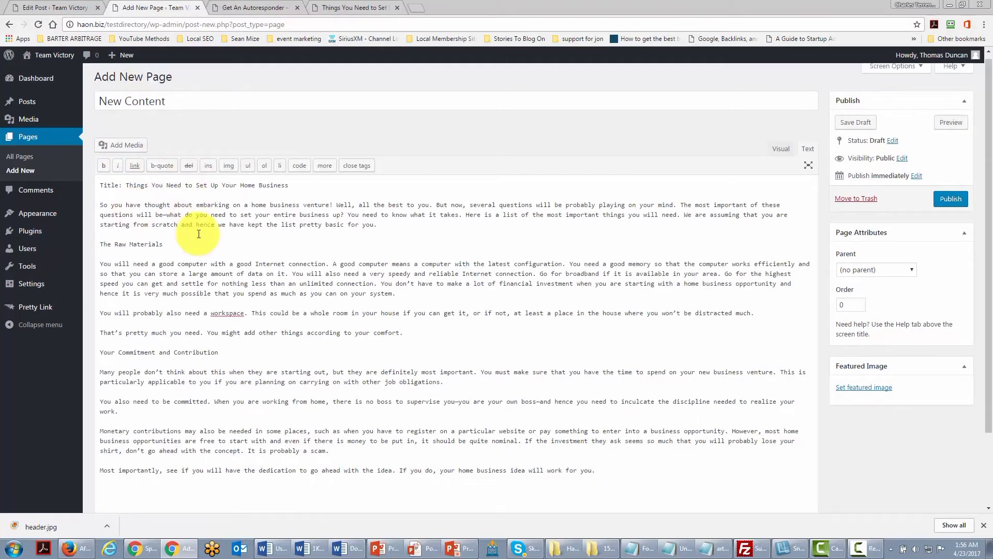
scroll(199, 228, up, 1)
drag(290, 190, 88, 192)
key(Delete)
key(Delete)
key(Delete)
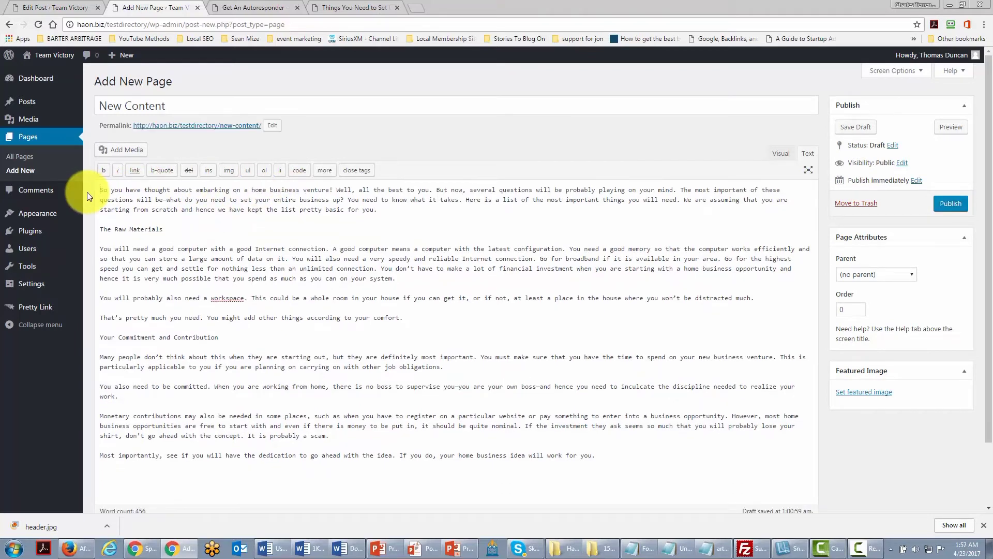
click(776, 154)
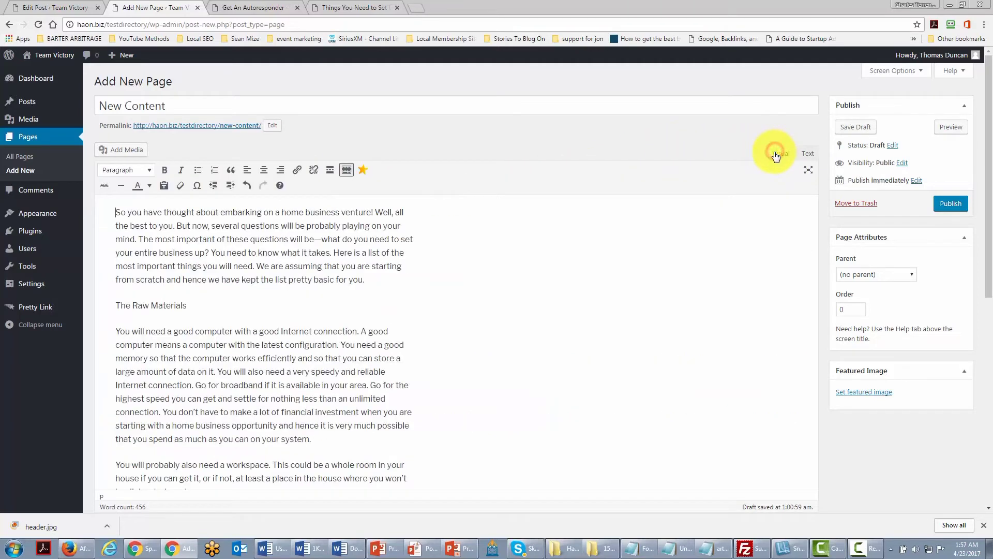
Make 'The Raw Materials' and 'Your Commitment and Contribution' Heading 4 subheadings
click(210, 308)
drag(199, 308, 104, 307)
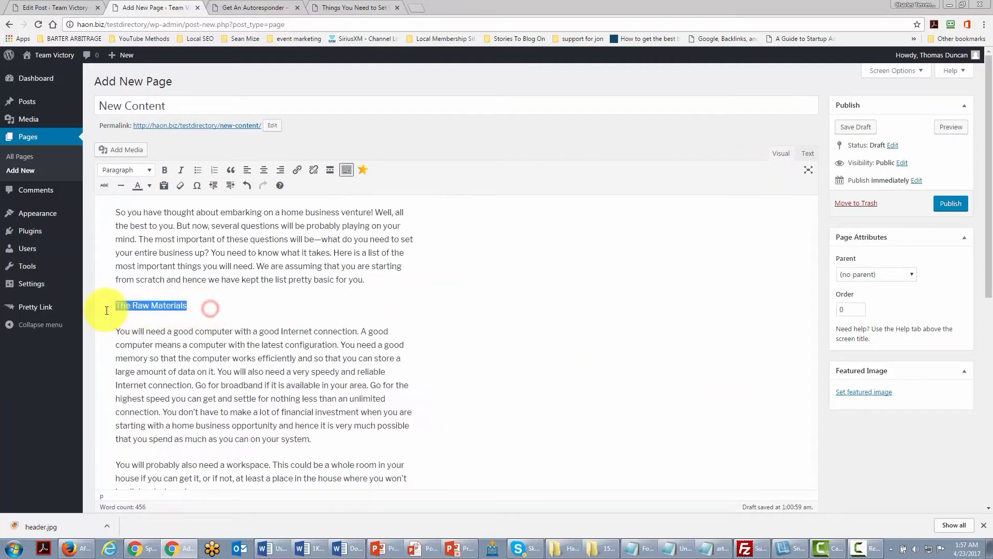
click(149, 170)
click(141, 265)
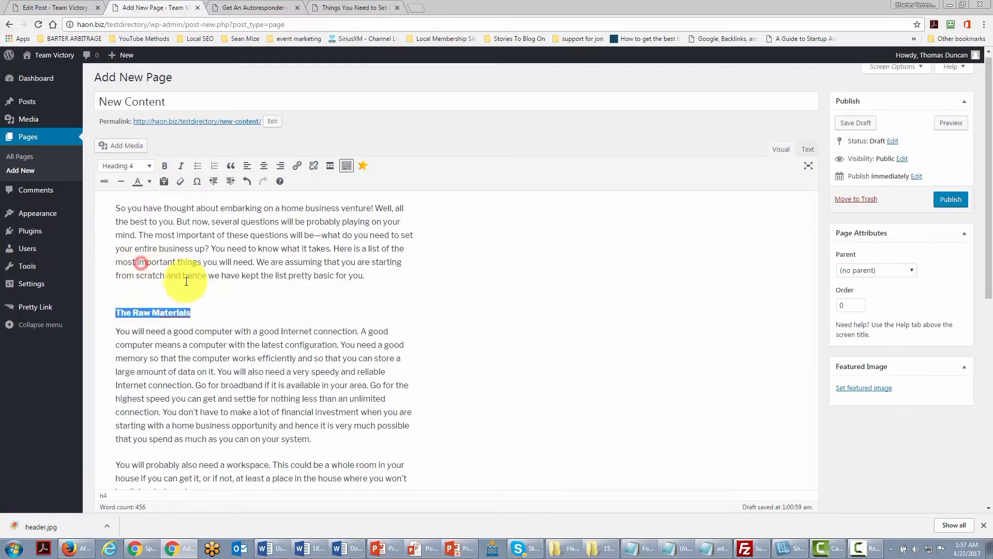
scroll(227, 297, down, 3)
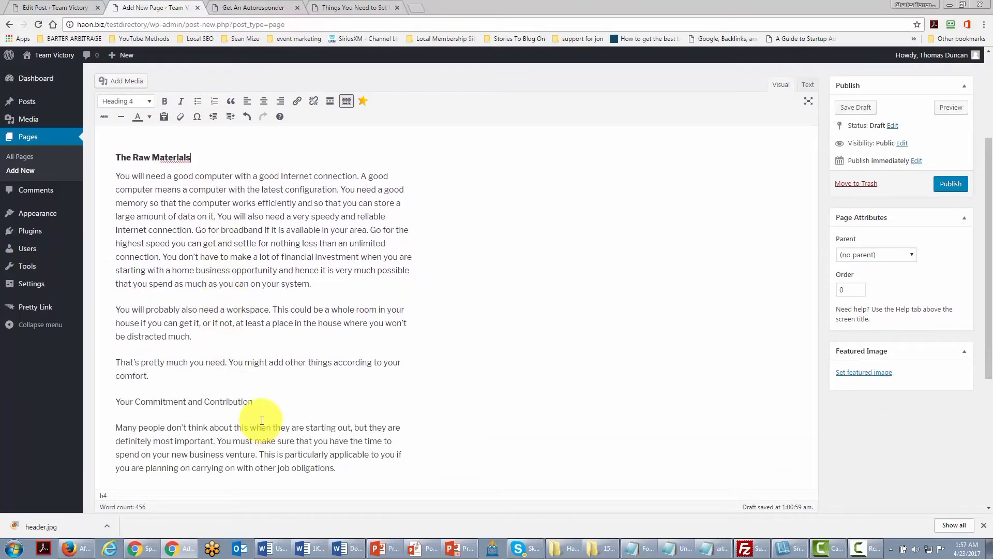
drag(253, 401, 116, 403)
key(alt+shift+4)
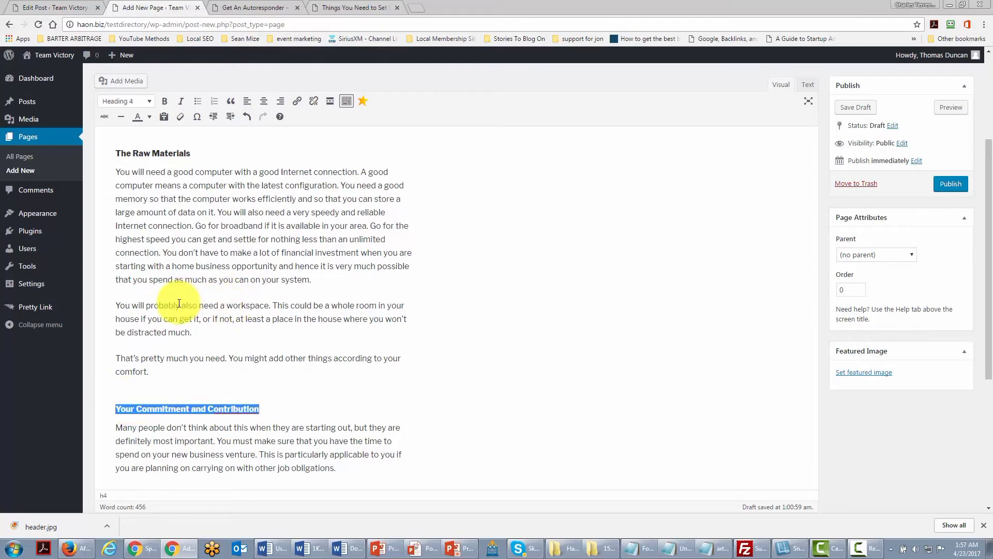
Link 'also need a workspace' to google.com and set About as the parent page
drag(180, 304, 267, 300)
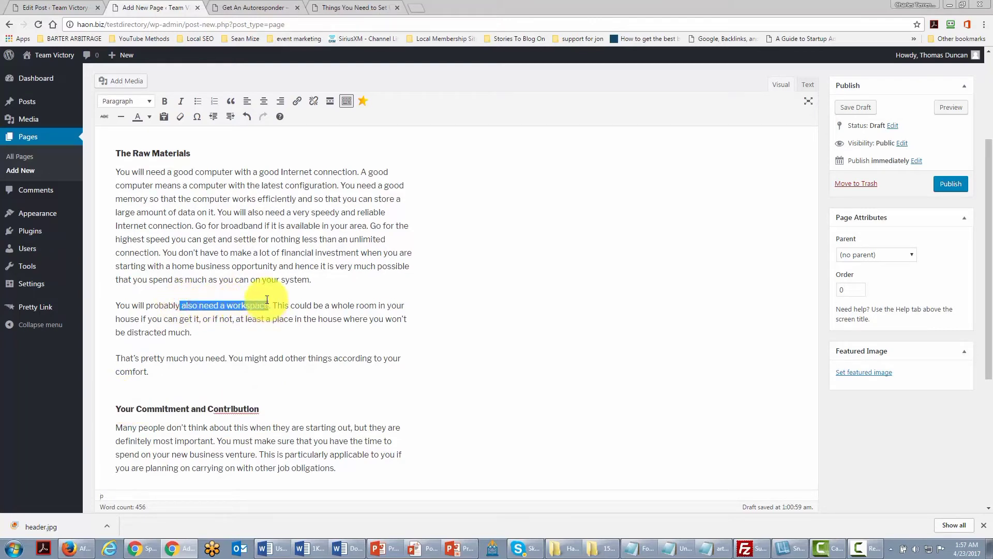
click(296, 101)
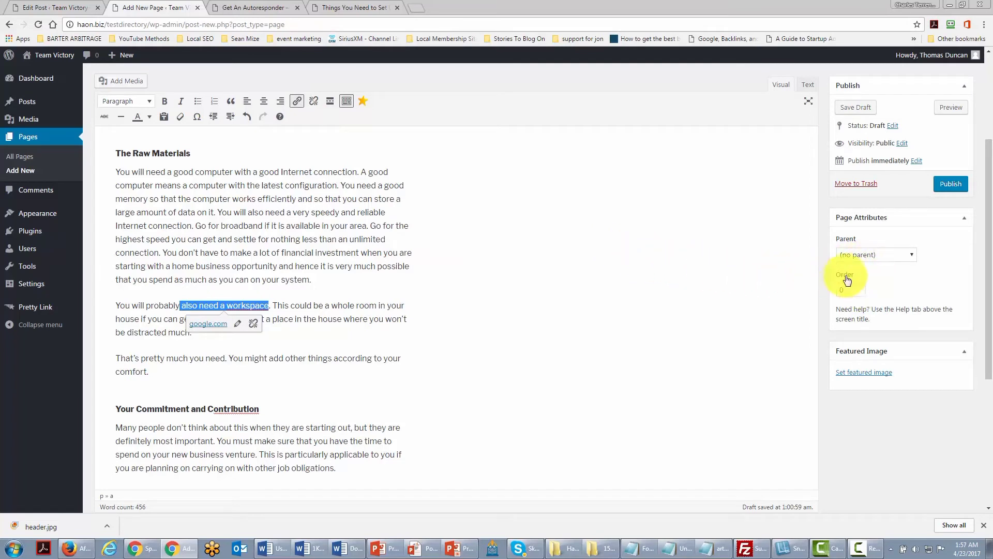
click(910, 253)
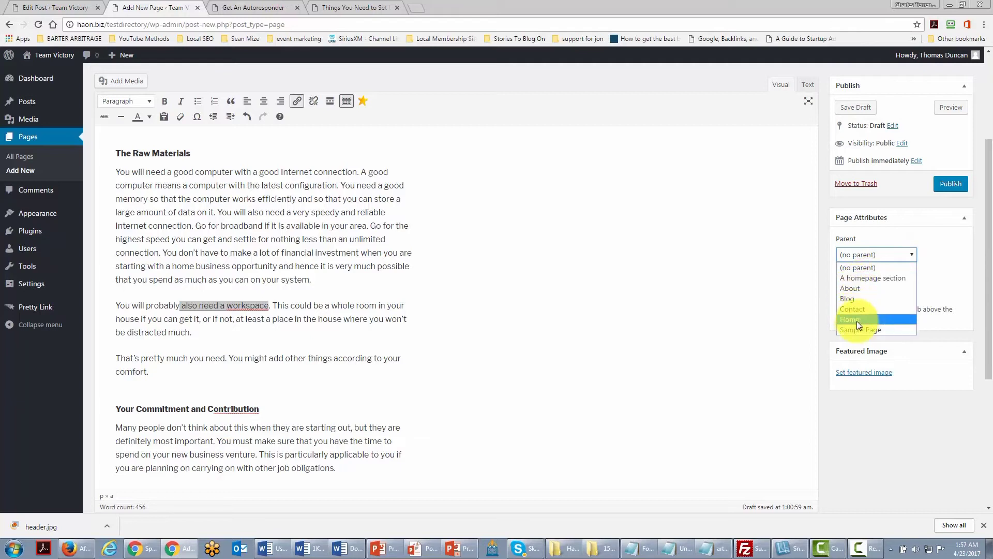
click(852, 289)
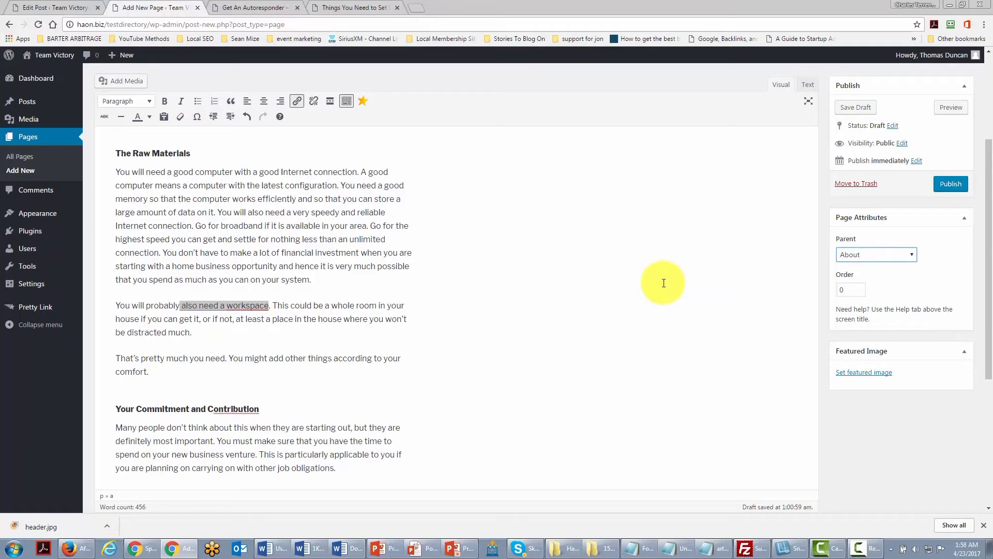
Publish the New Content page and view it live in a new tab
click(948, 185)
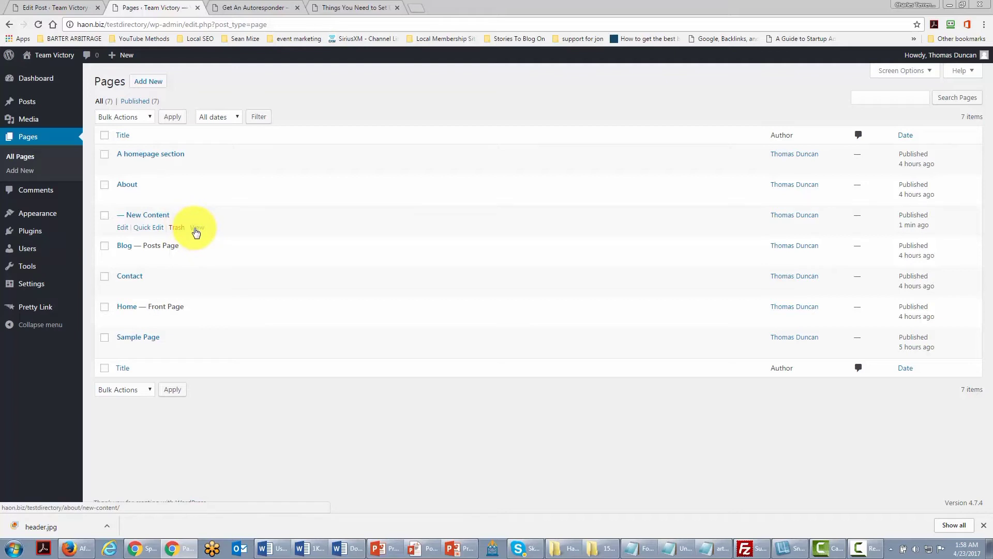
ctrl+click(197, 228)
click(256, 8)
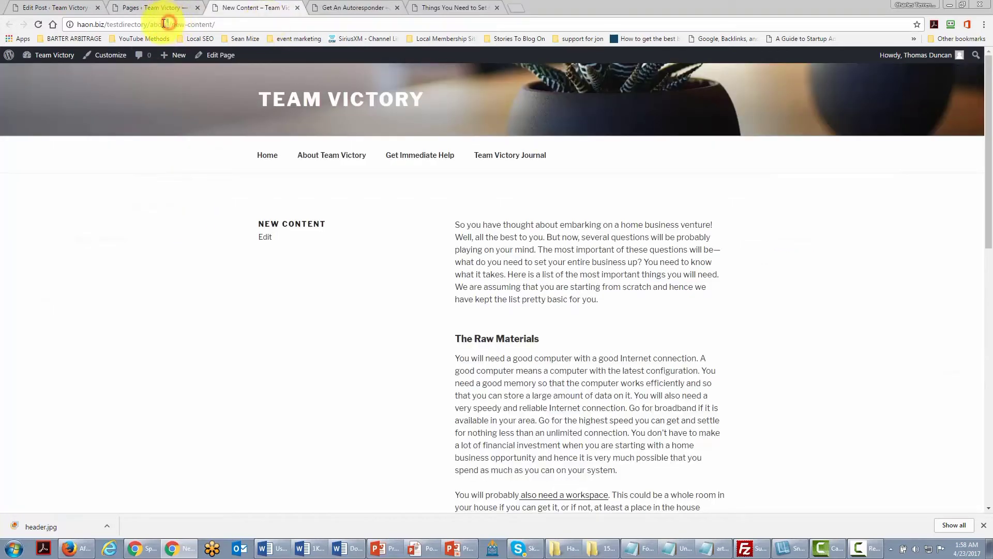
Check the /about/new-content/ address, then reopen New Content in the page editor
drag(170, 24, 148, 25)
double_click(150, 25)
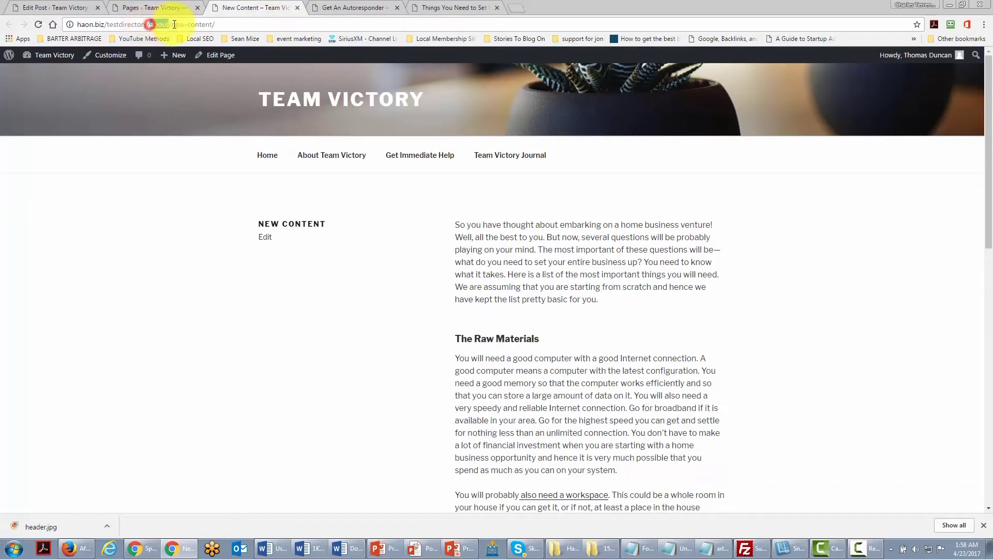
drag(173, 24, 209, 22)
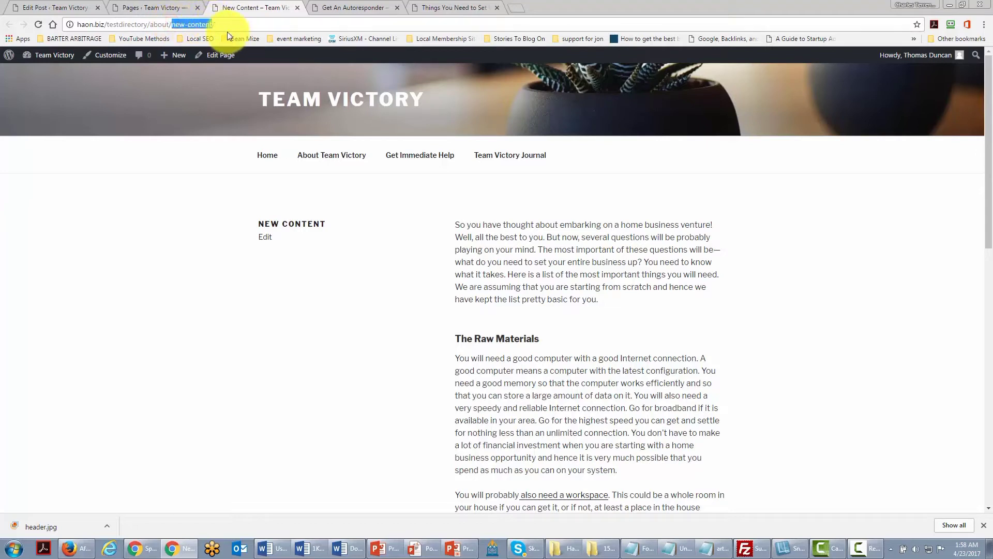
click(229, 25)
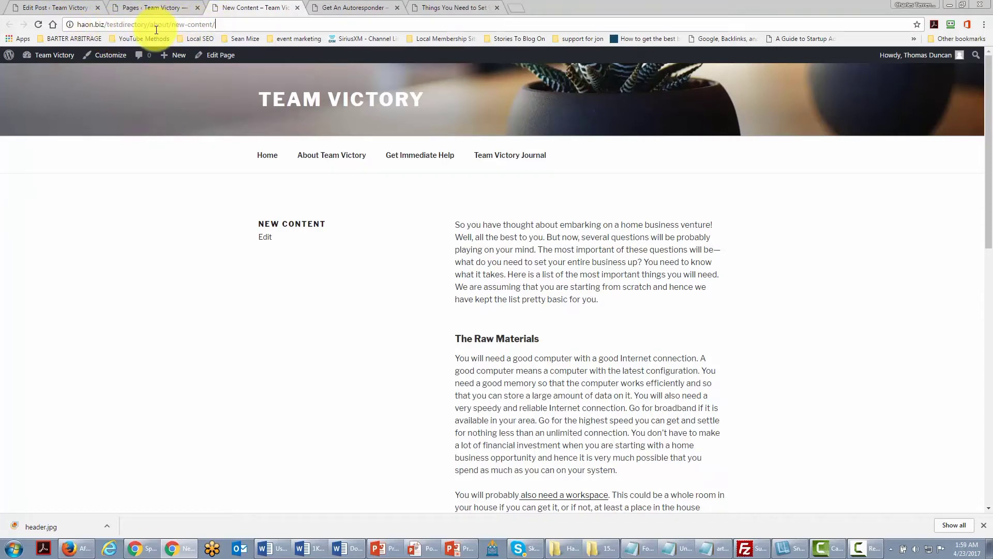
click(153, 7)
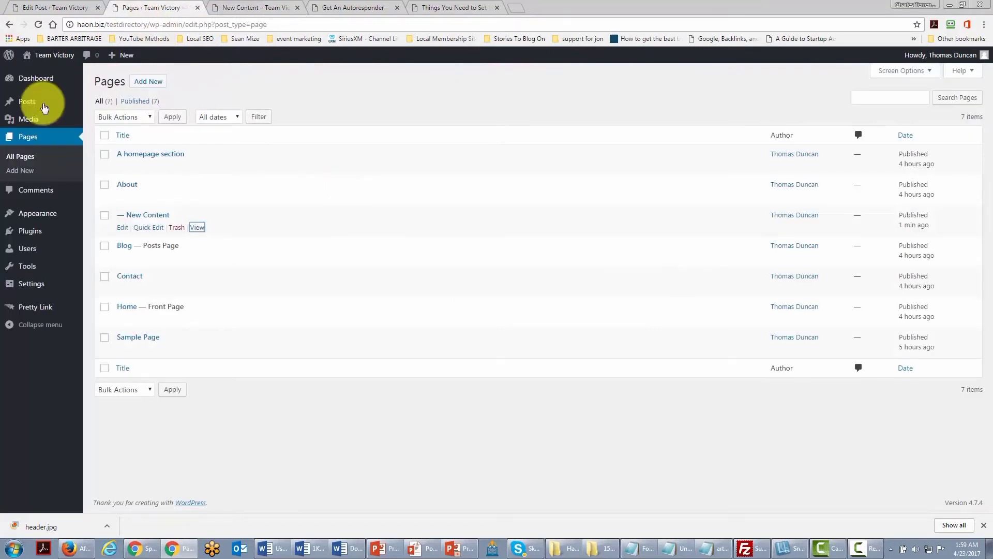
click(122, 228)
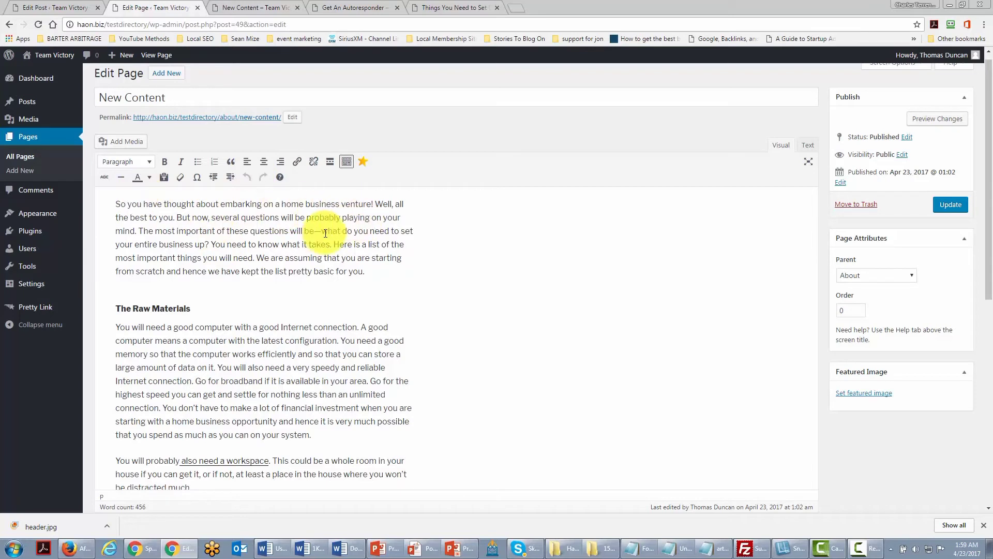
Set the SEO word cloud as New Content's featured image and check the live page
click(857, 394)
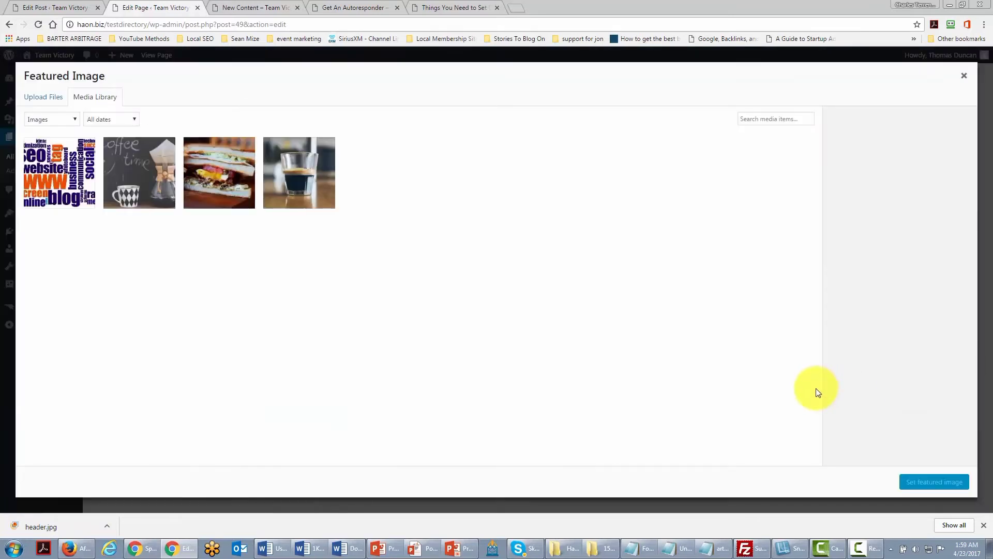
click(70, 186)
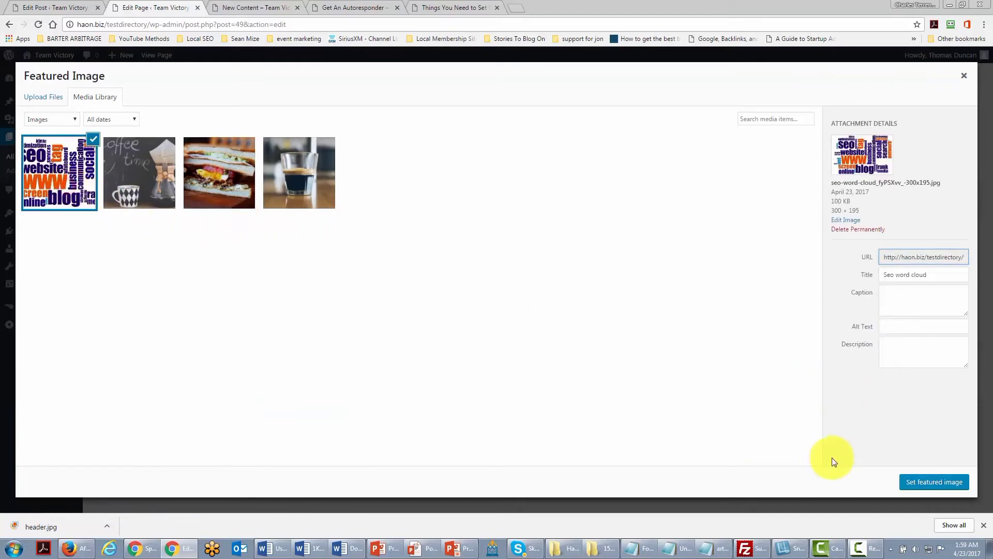
click(931, 481)
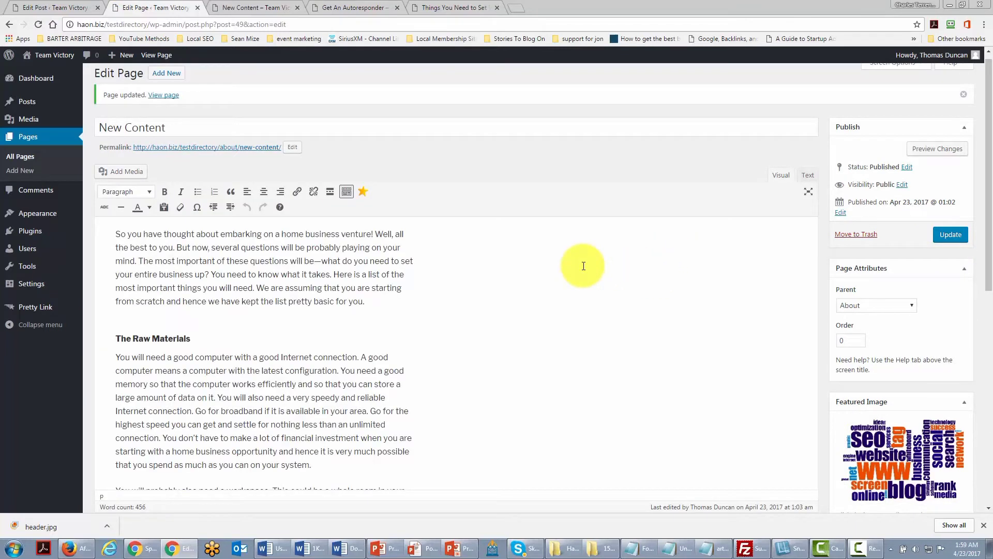
key(ctrl+Tab)
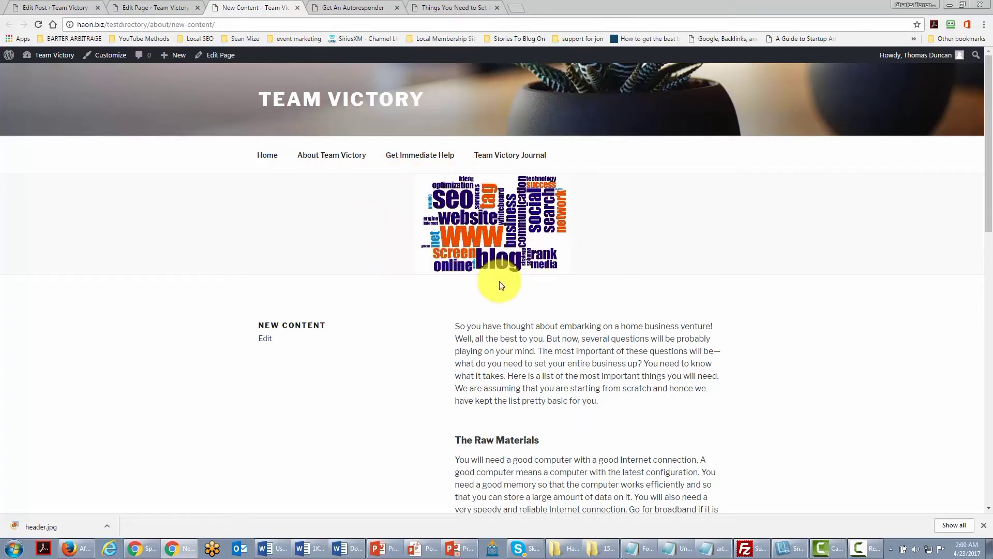
key(ctrl+shift+Tab)
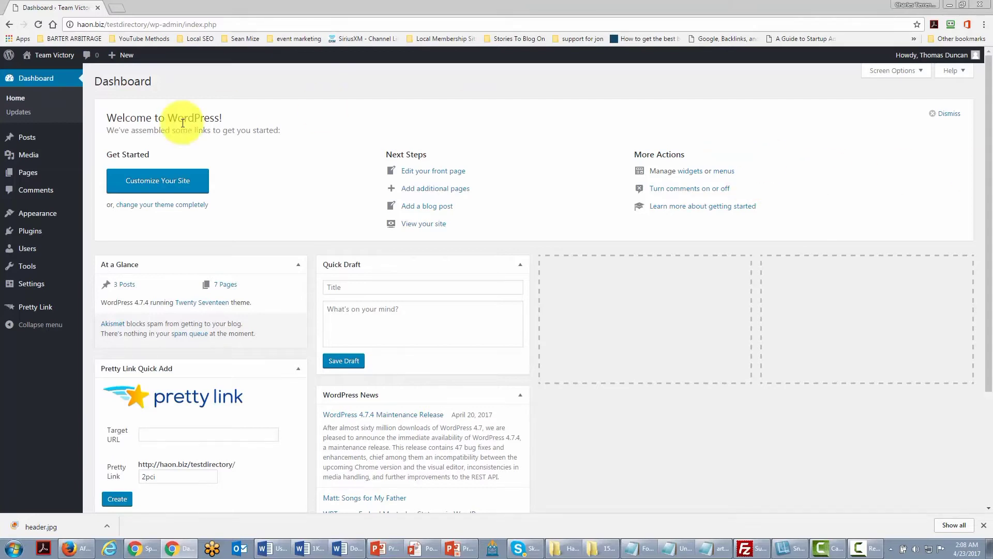
Go to Appearance > Themes > Add New to browse featured themes like BlogSixteen and Cronus
mouse_move(37, 216)
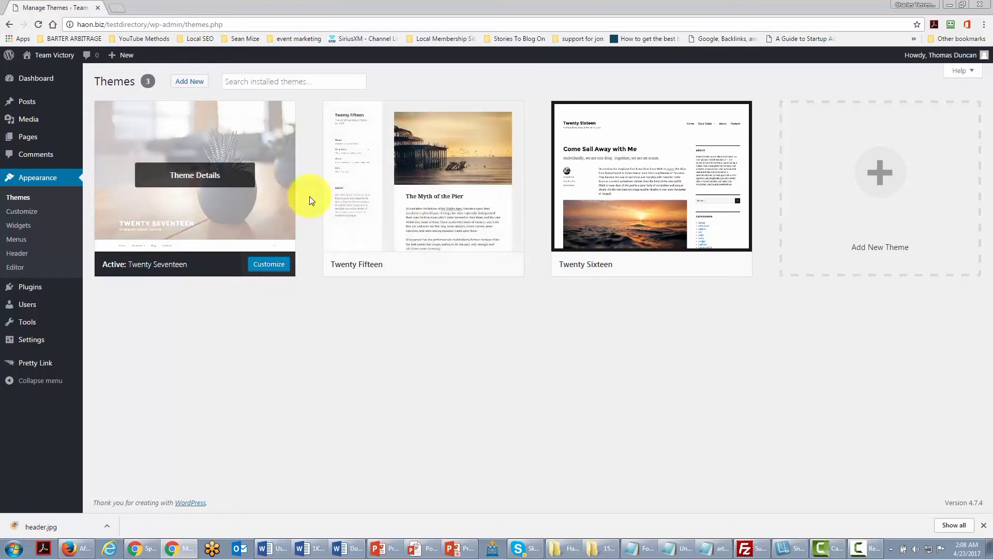
click(187, 83)
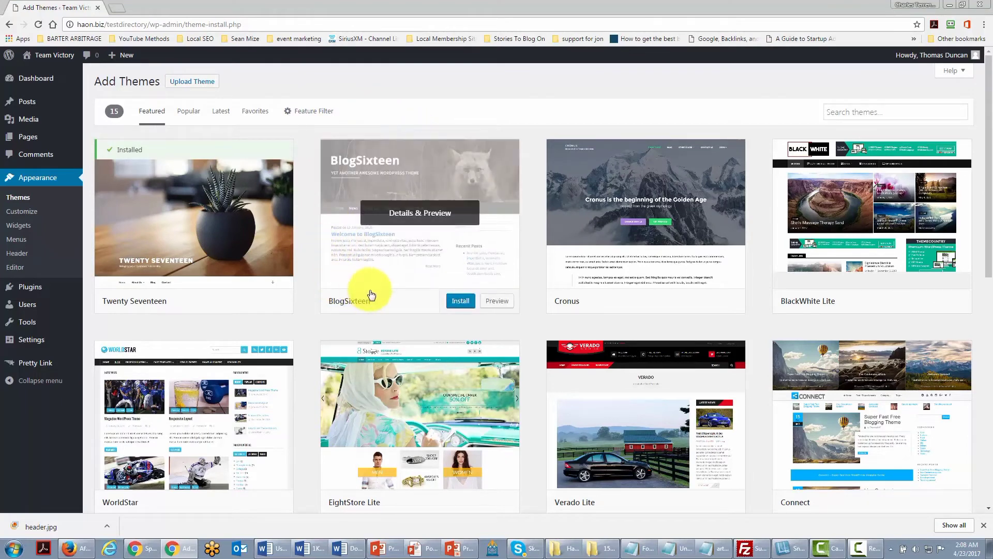
Install the BlogSixteen theme and open its live preview of the Team Victory site
scroll(370, 290, down, 2)
scroll(370, 296, up, 2)
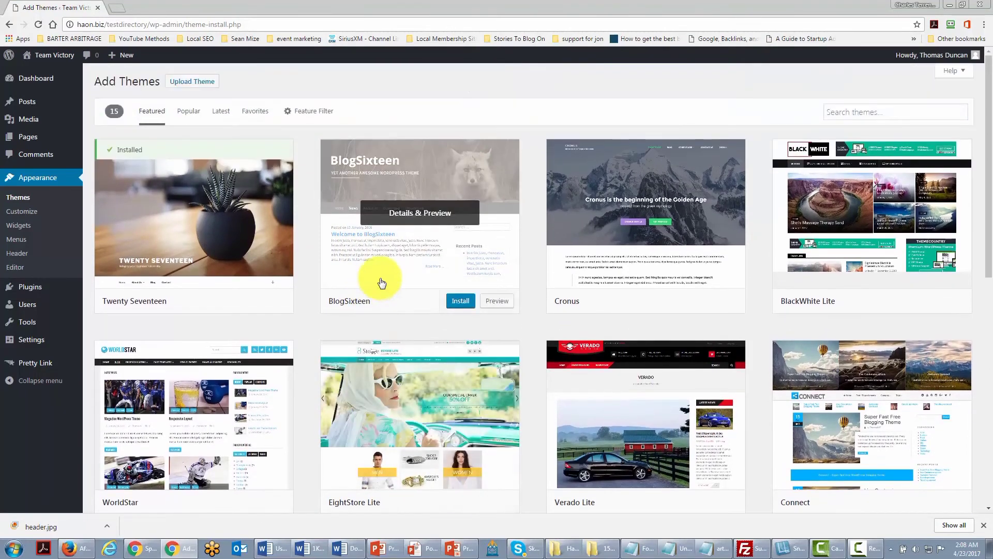
scroll(395, 228, down, 4)
scroll(392, 235, down, 3)
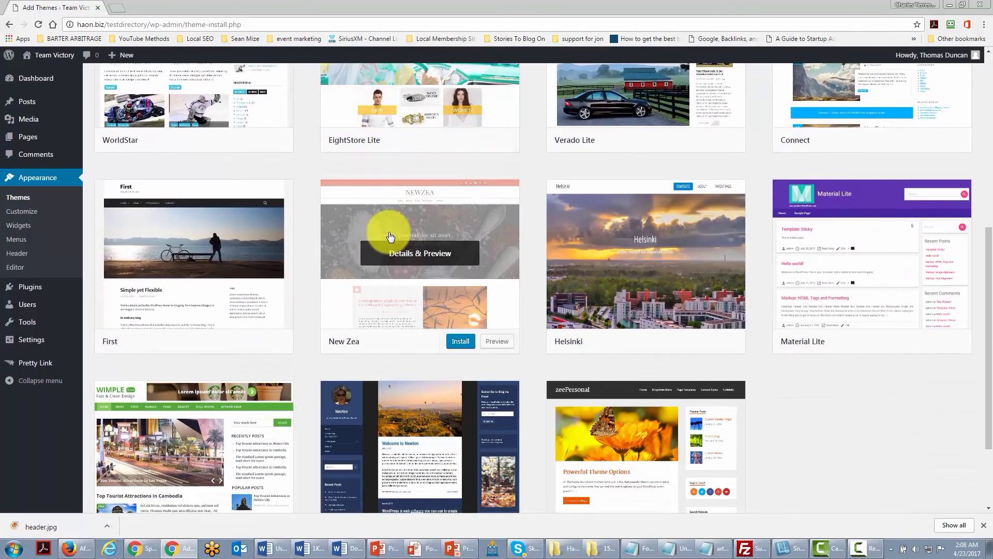
scroll(388, 217, up, 3)
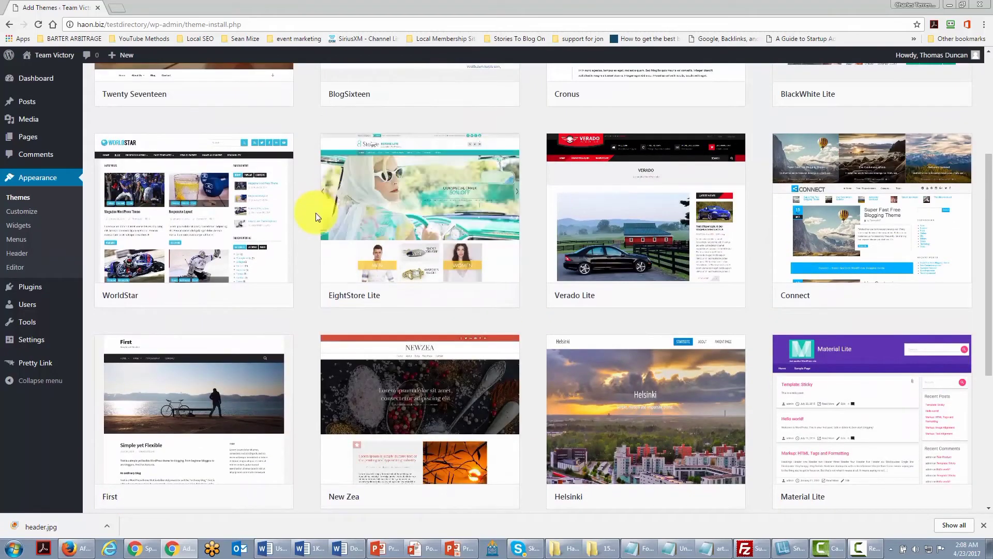
scroll(323, 151, up, 2)
scroll(339, 278, up, 2)
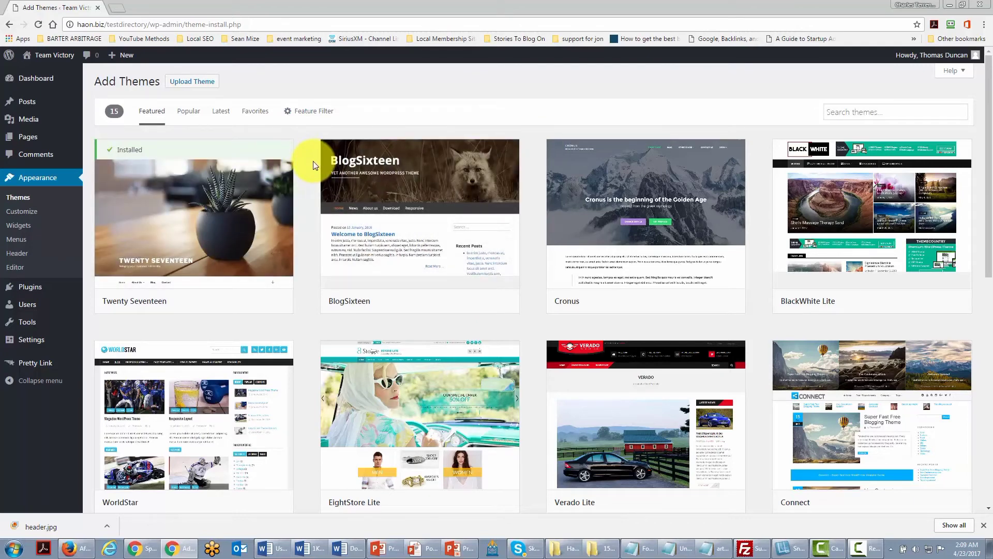
mouse_move(408, 214)
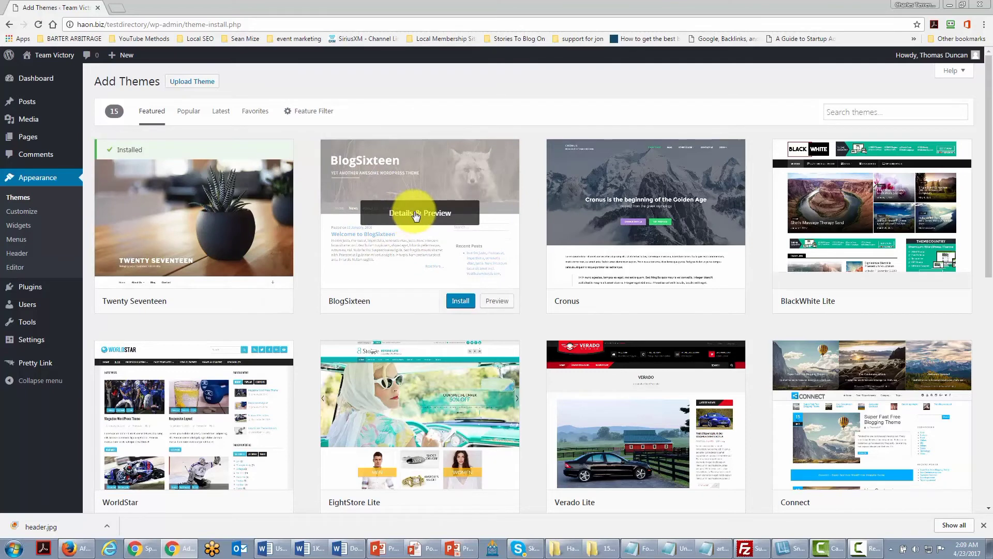
click(455, 303)
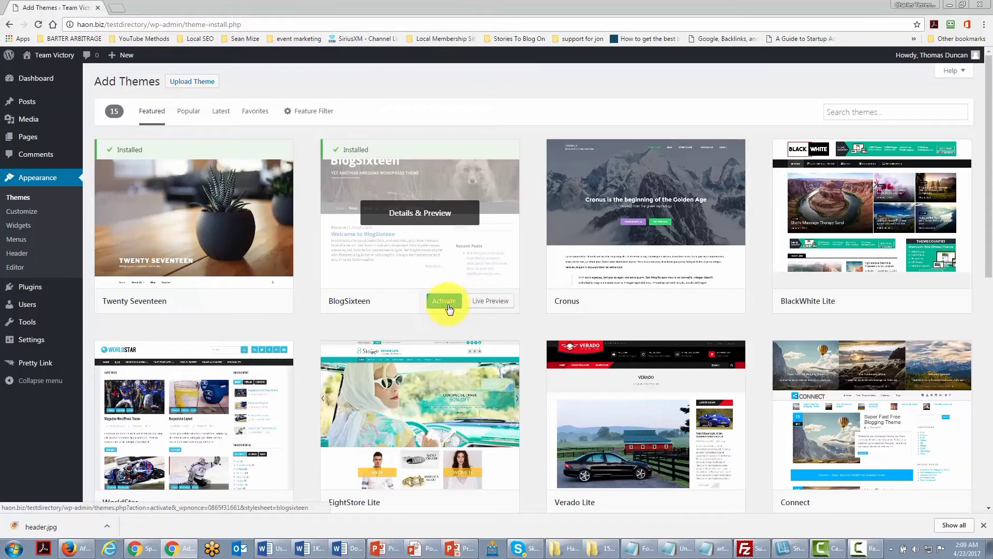
click(486, 303)
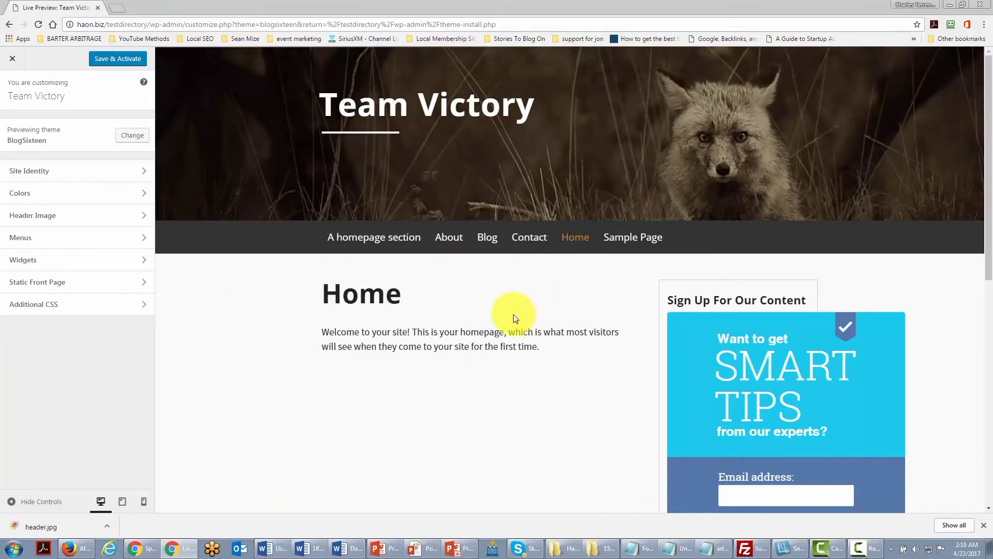
Leave the BlogSixteen preview unsaved, then install and activate the Cronus theme
click(13, 59)
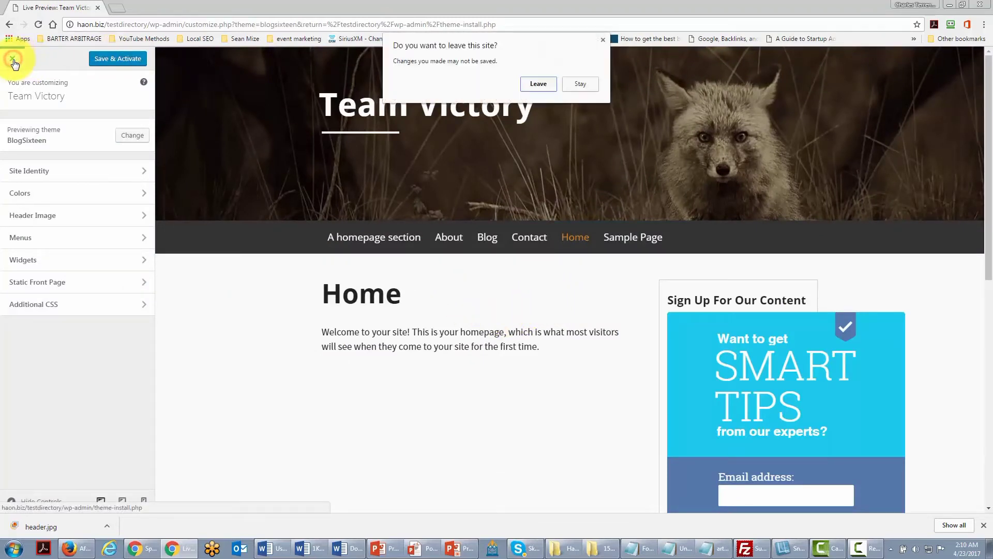
click(531, 82)
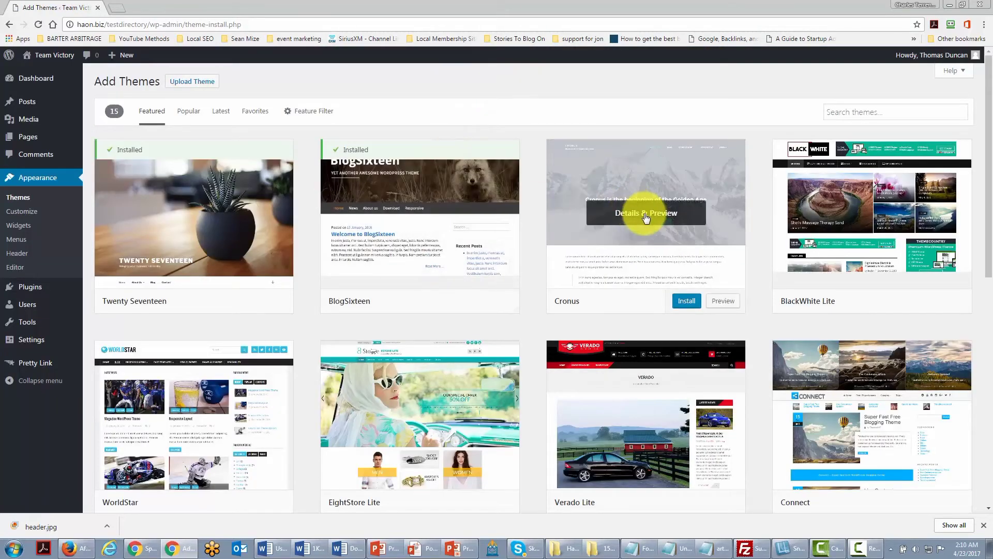
click(643, 213)
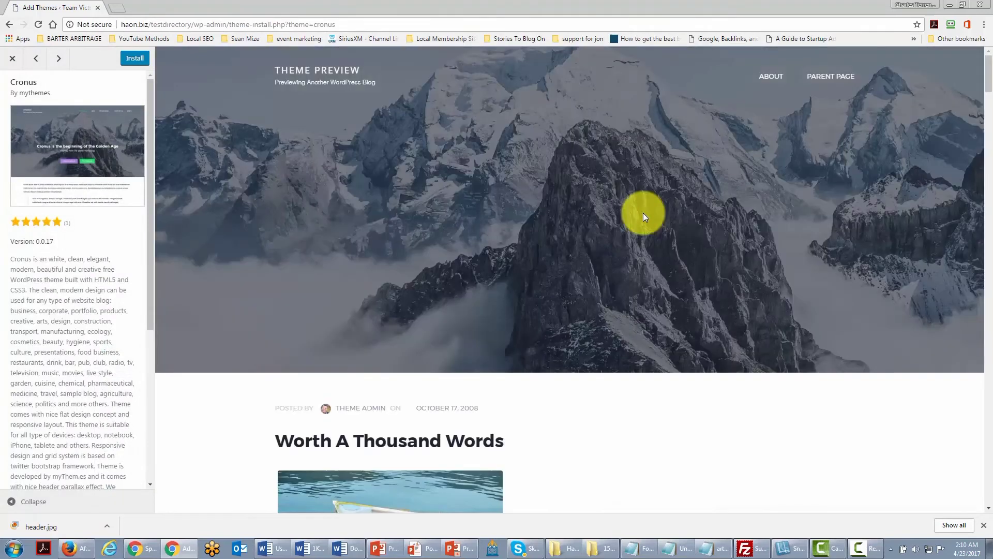
click(134, 58)
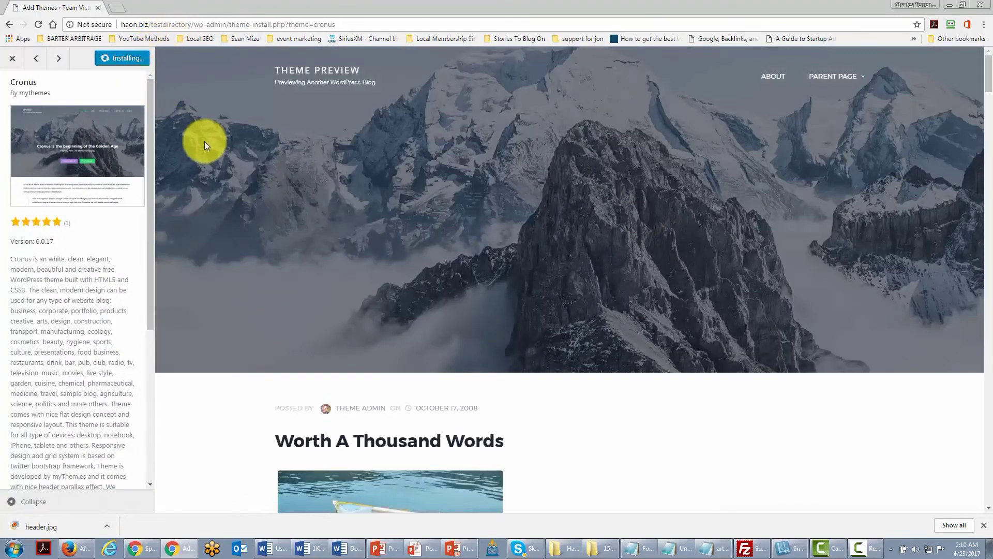
scroll(354, 211, down, 20)
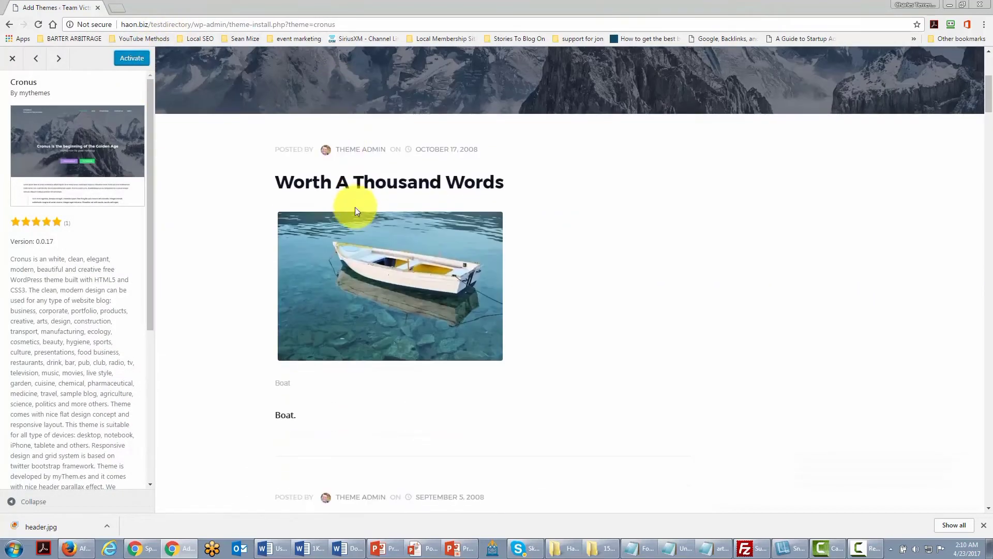
click(133, 58)
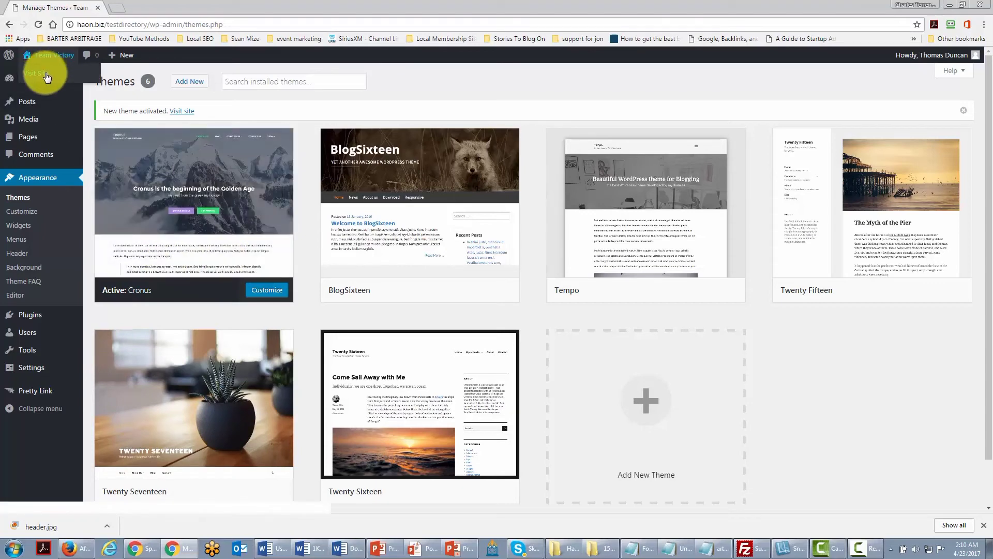
View the site with Cronus, return to Themes, and reactivate Twenty Seventeen
click(45, 75)
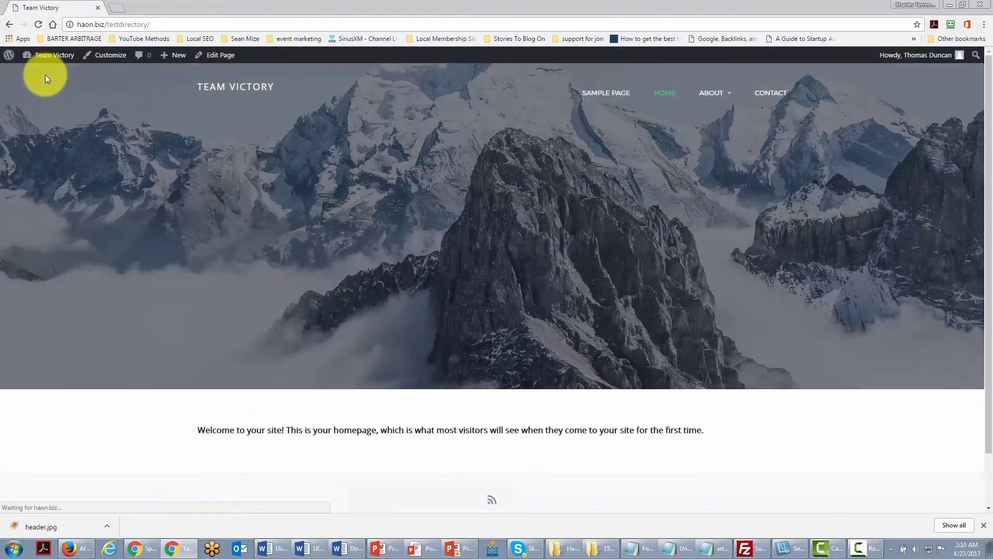
click(10, 25)
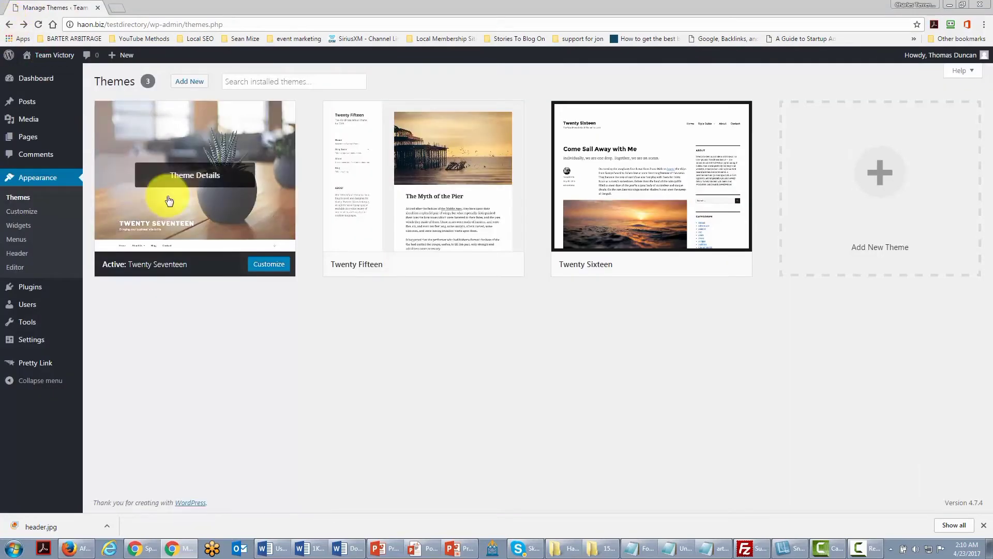
mouse_move(166, 177)
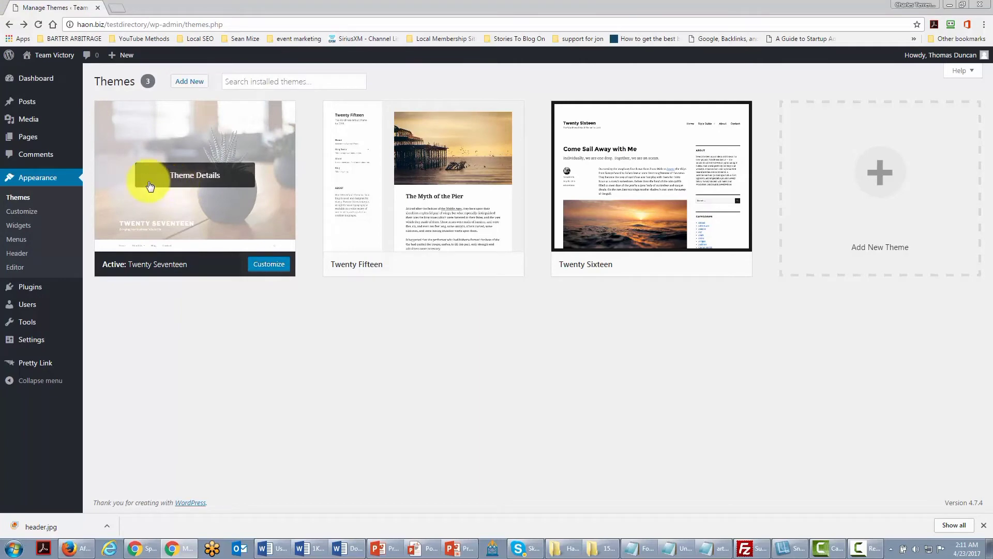
click(71, 202)
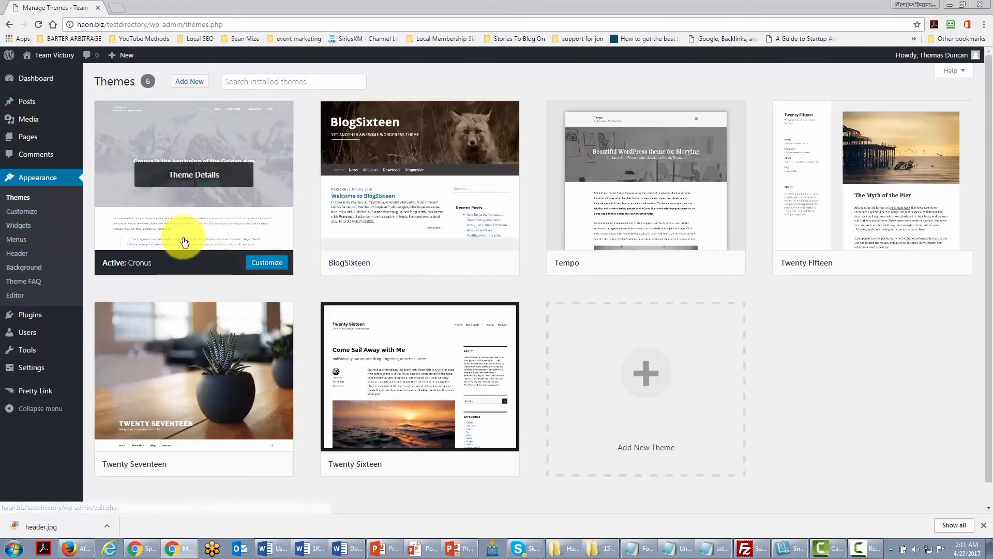
mouse_move(195, 376)
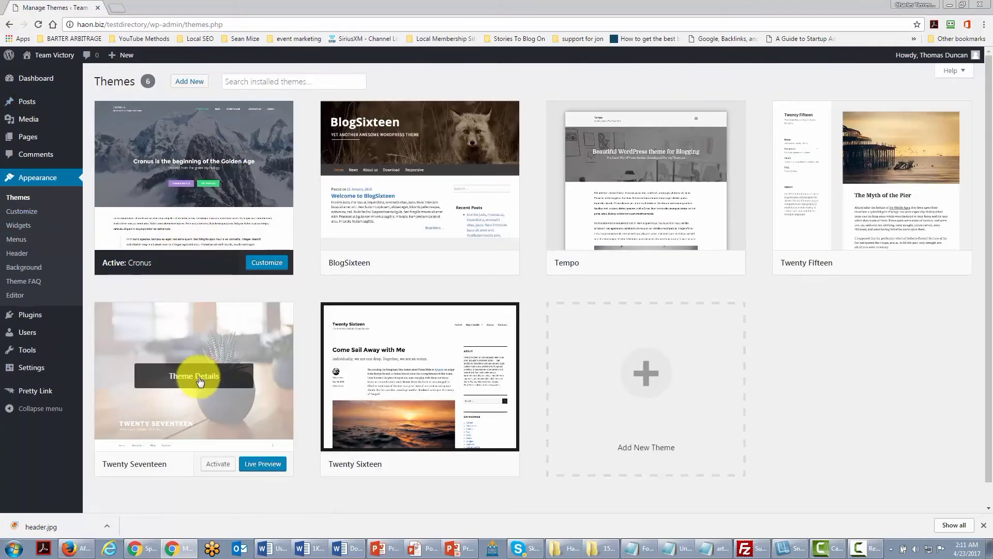
click(216, 464)
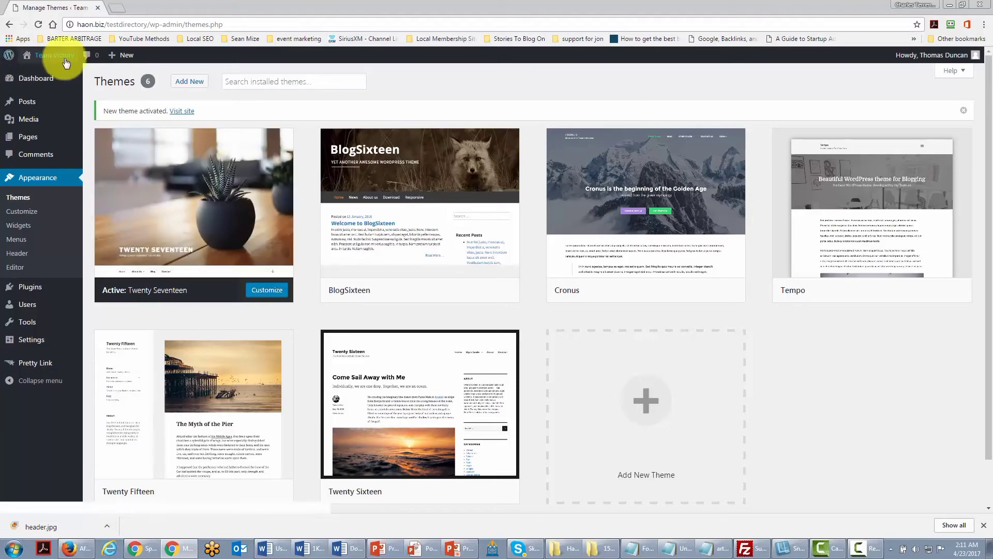
Search Google for 'wp wpordpress theme' in a new tab and open the Residence Real Estate result
click(116, 10)
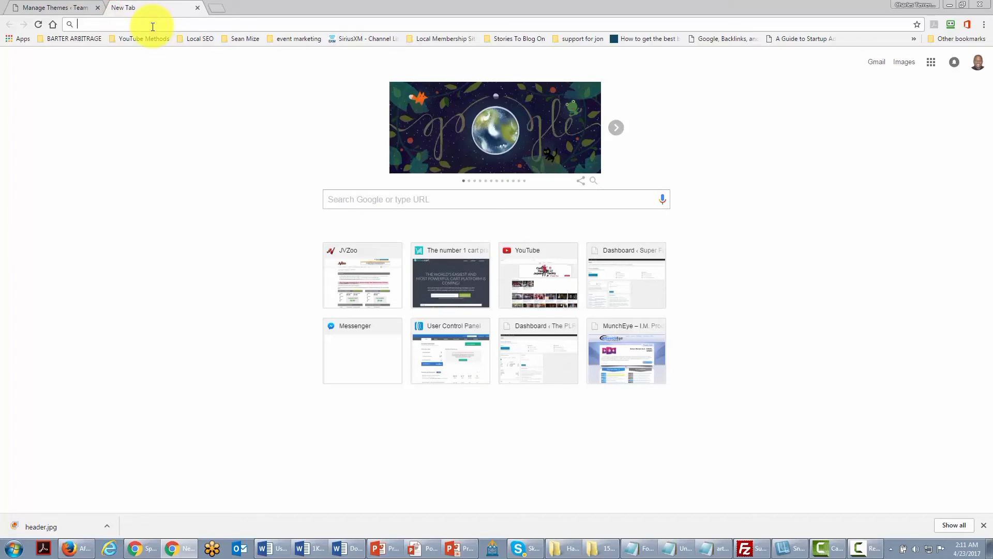
text(wp wp)
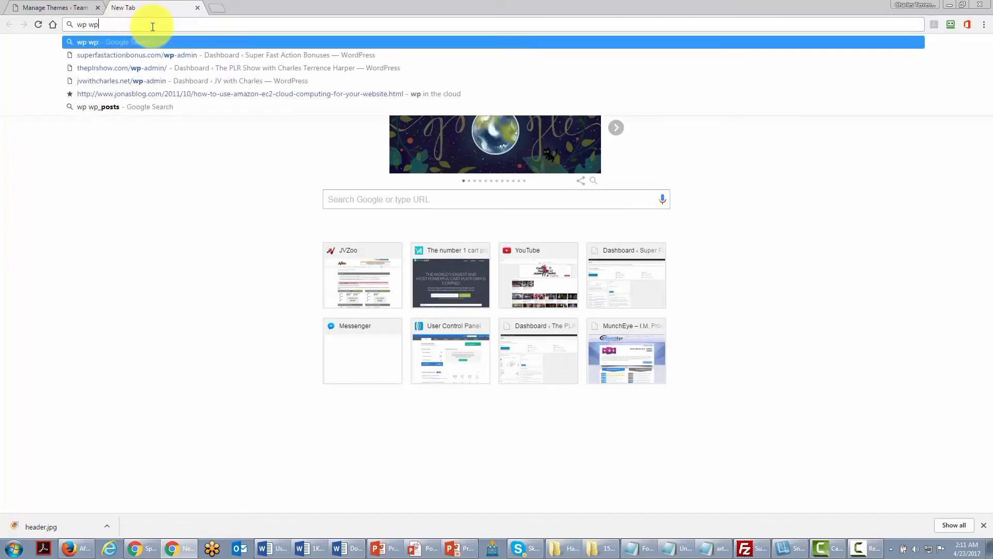
text(ordpress theme)
key(Return)
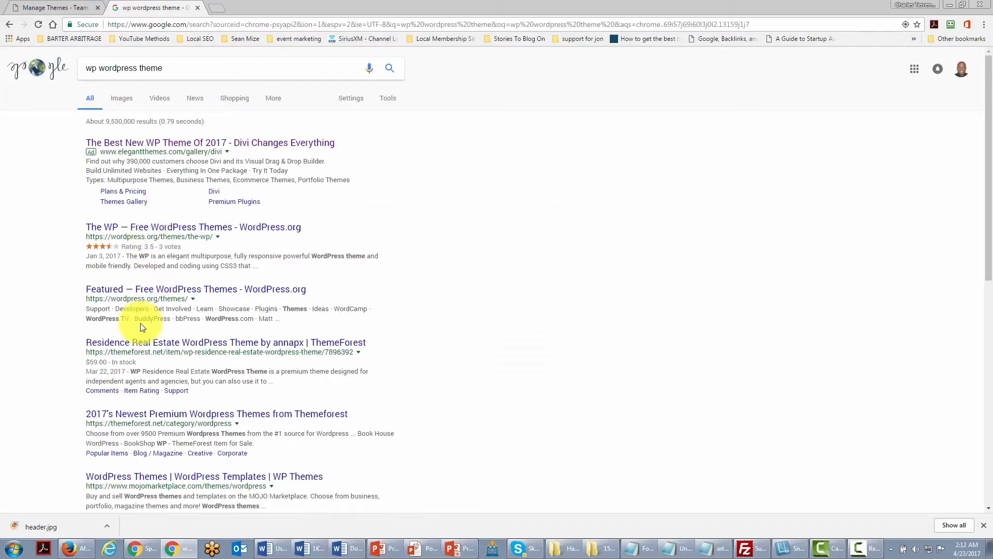
click(118, 343)
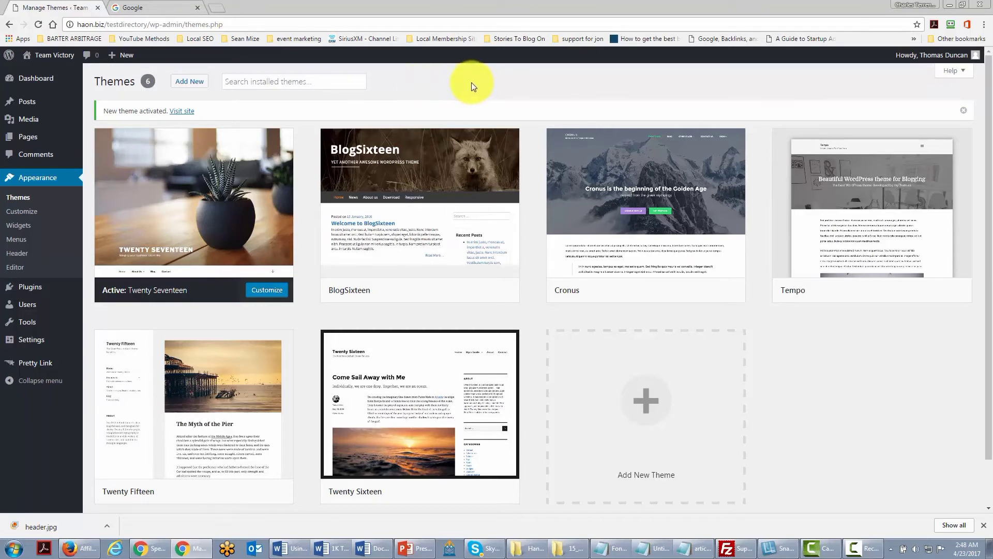
Go to Plugins > Add New to see featured plugins like BuddyPress and Akismet
mouse_move(21, 284)
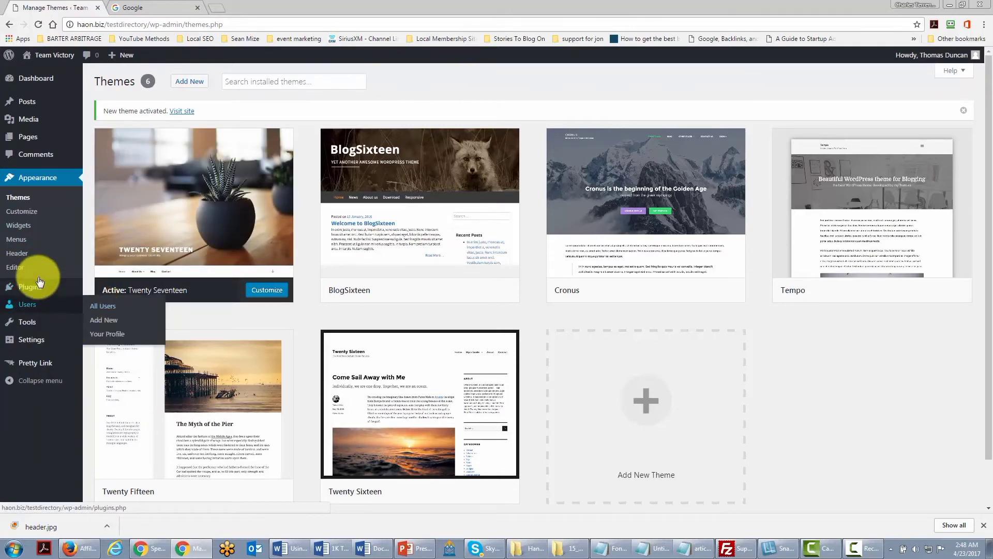
click(102, 302)
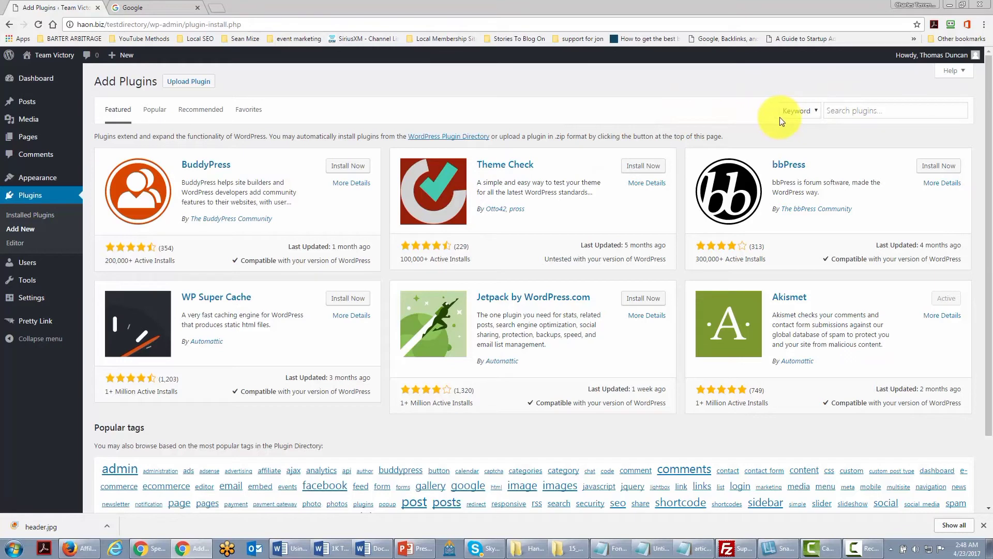
Search plugins for 'forum' and review results such as Asgaros Forum, wpForo and bbPress
click(833, 112)
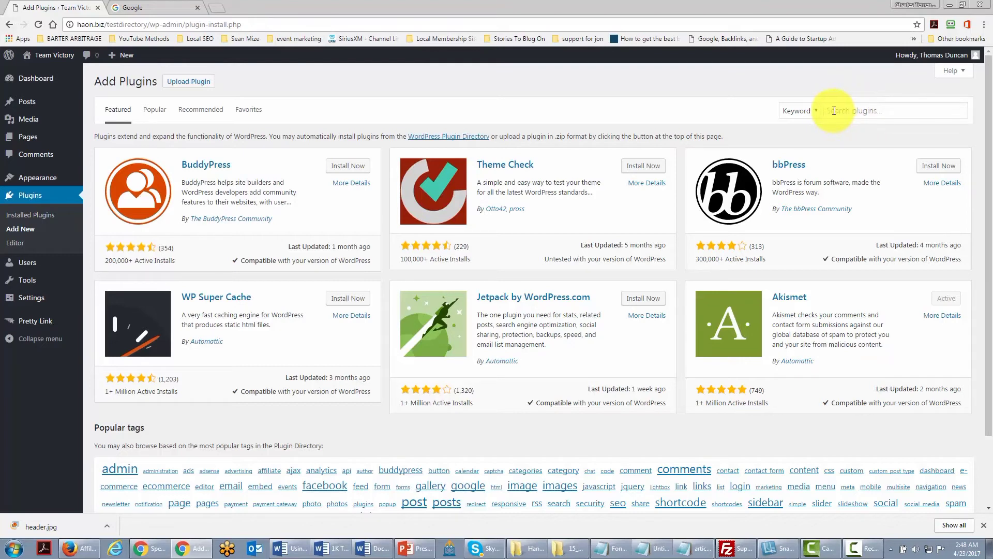
click(834, 111)
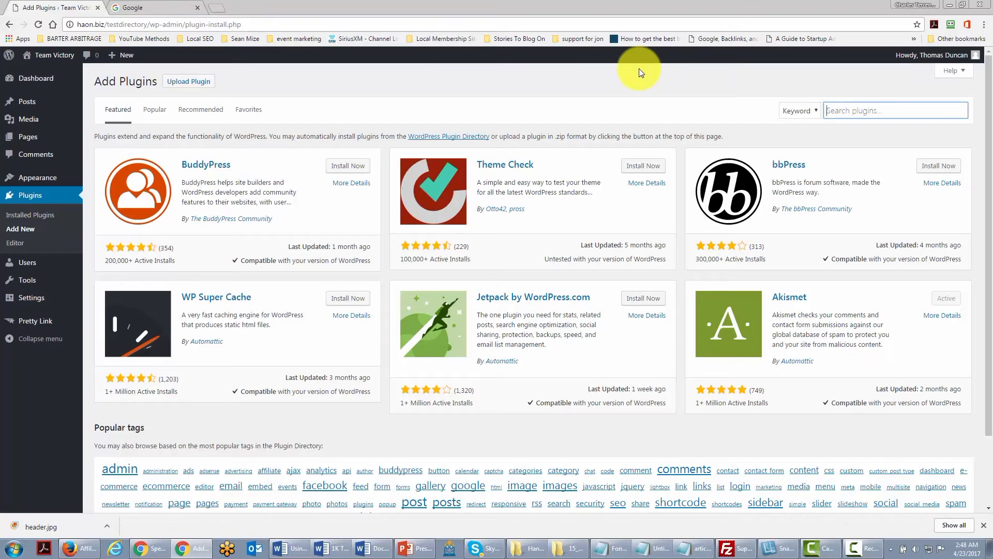
text(foru)
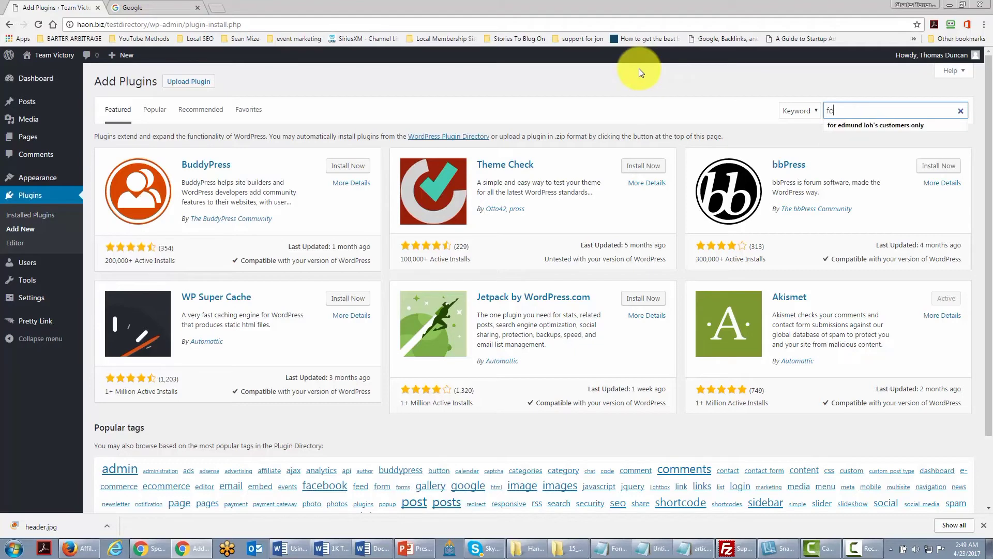
text(m)
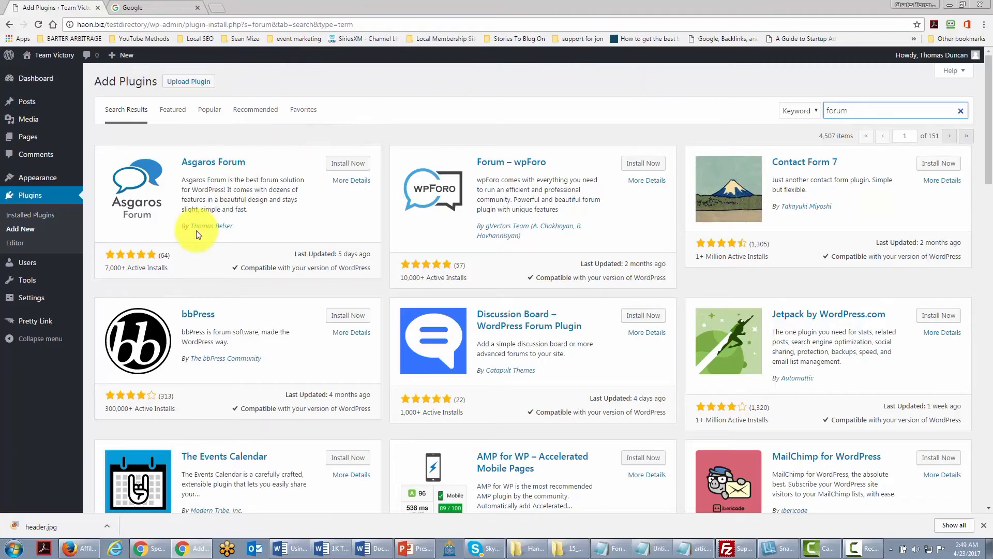
scroll(491, 257, down, 3)
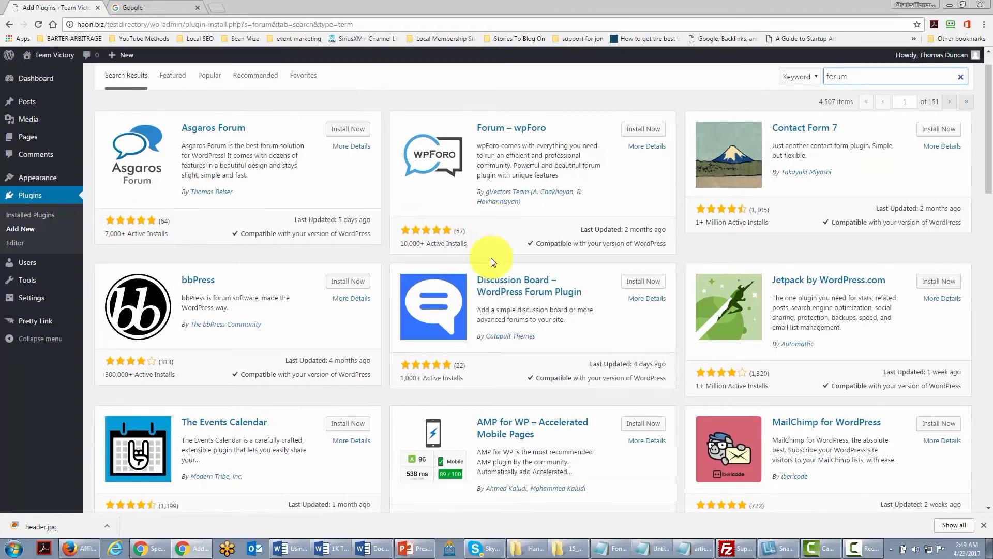
scroll(478, 223, up, 2)
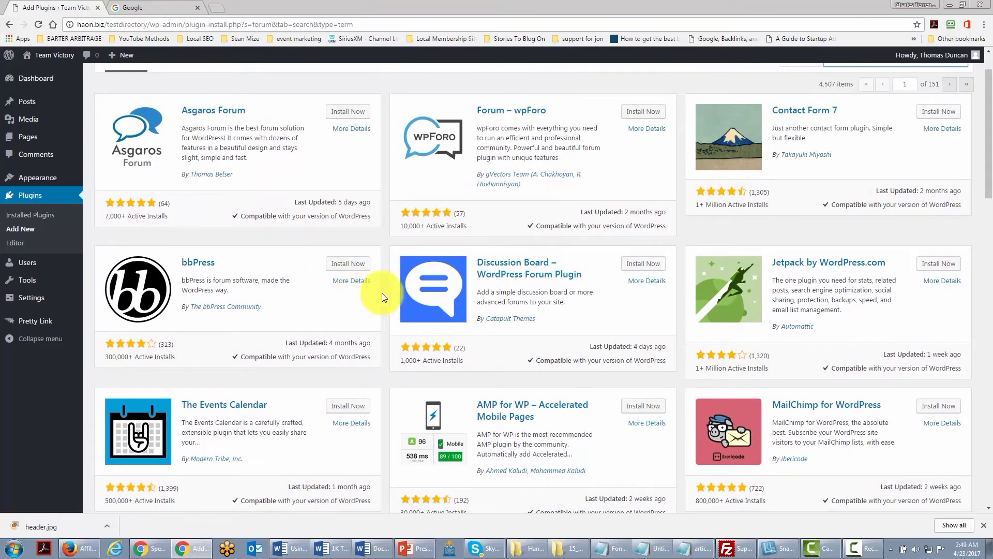
scroll(381, 295, up, 1)
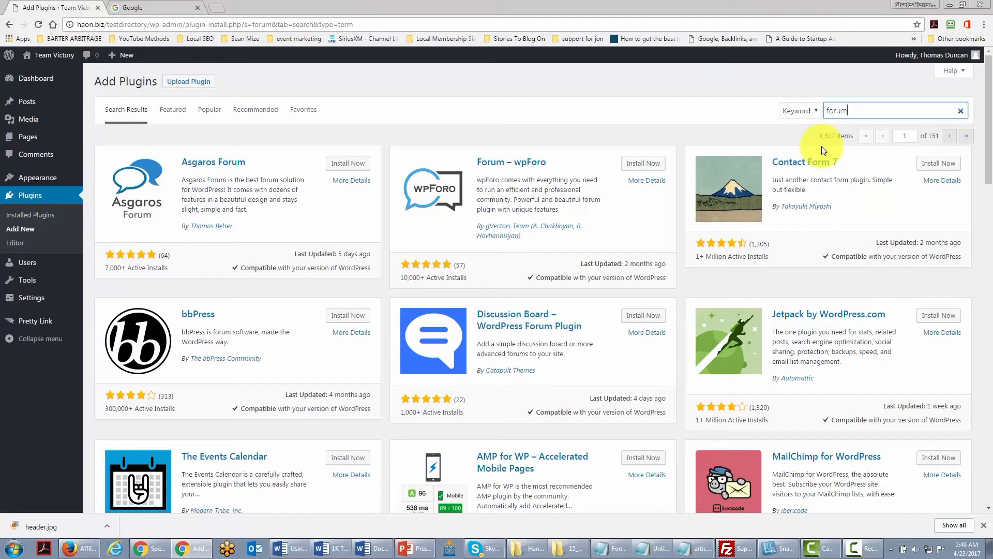
Search plugins for 'appointment' and look through the 198 results
key(ctrl+a)
text(appointment)
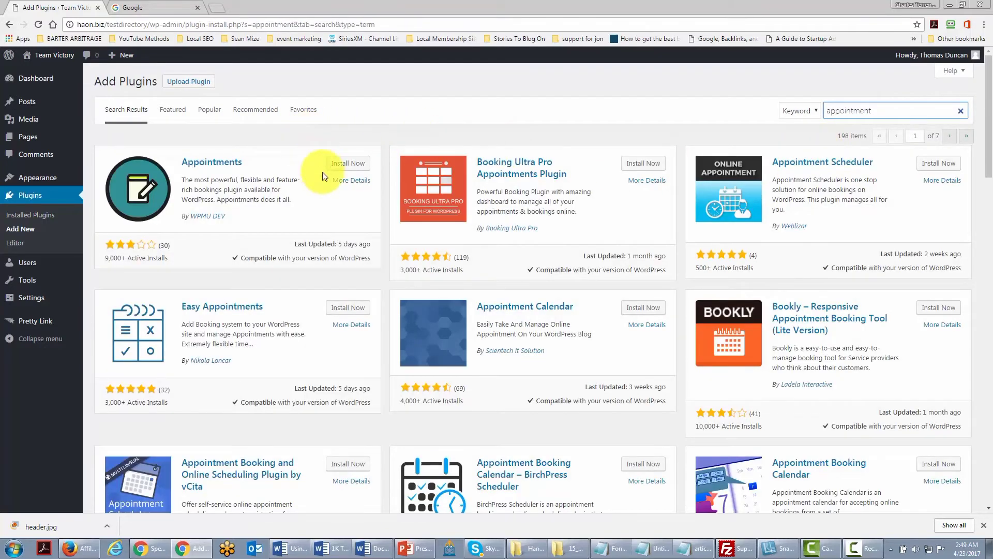
scroll(326, 195, down, 2)
scroll(310, 191, up, 2)
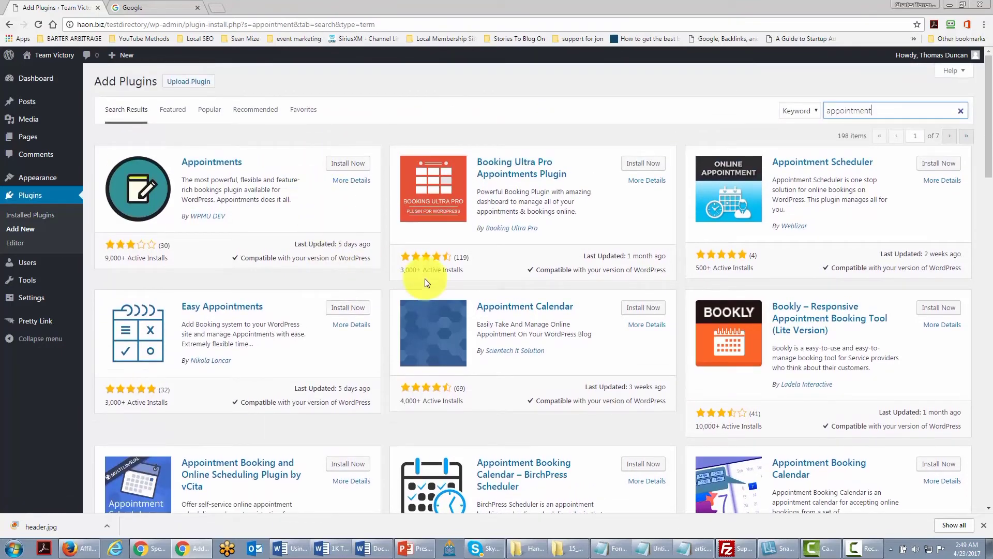
scroll(424, 282, down, 4)
scroll(424, 279, up, 3)
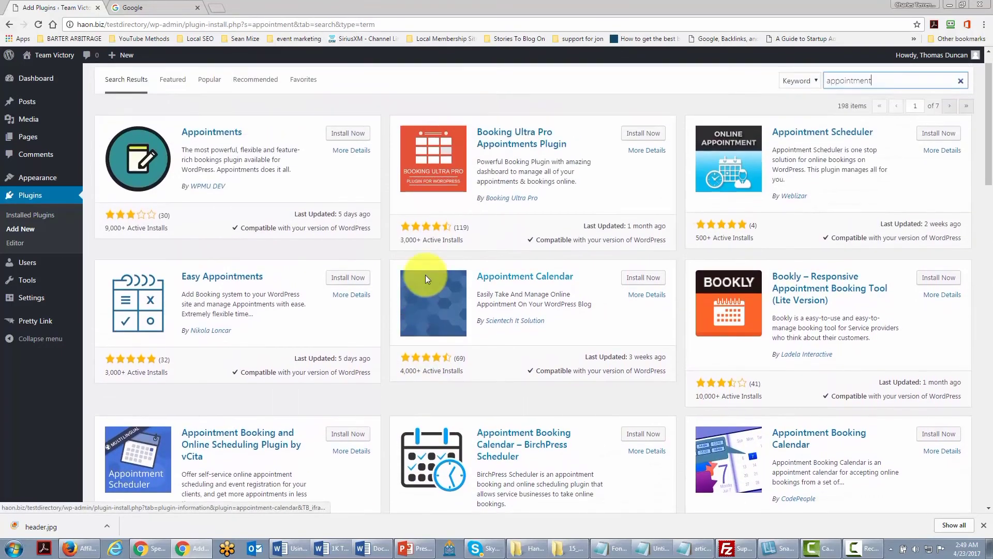
scroll(426, 276, up, 1)
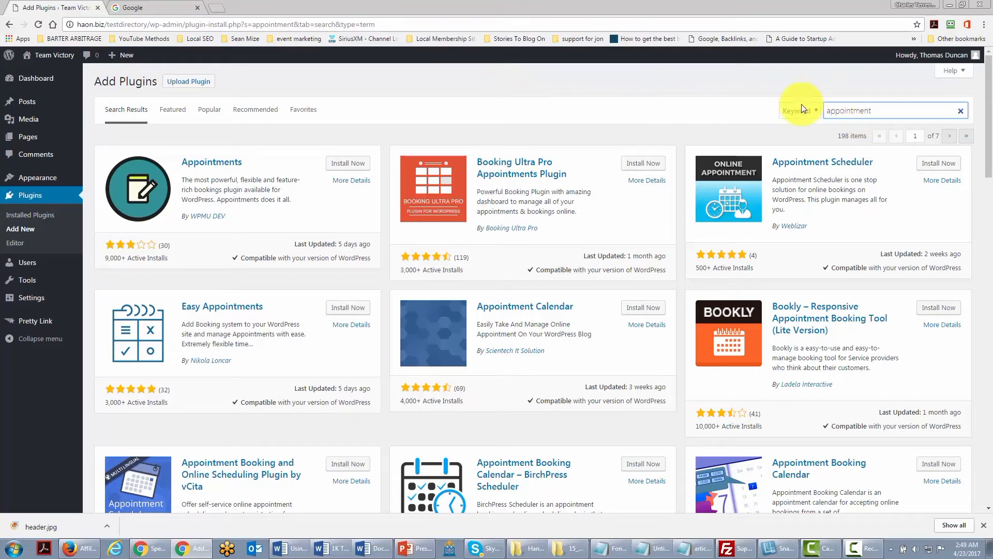
click(834, 113)
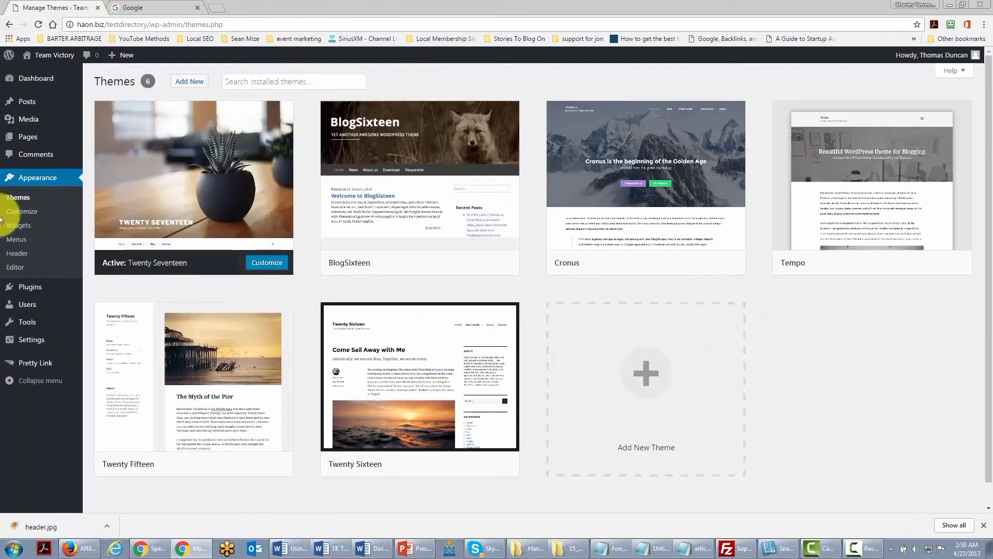
Filter the Add Themes directory by the Three Columns and Custom Header features
click(188, 83)
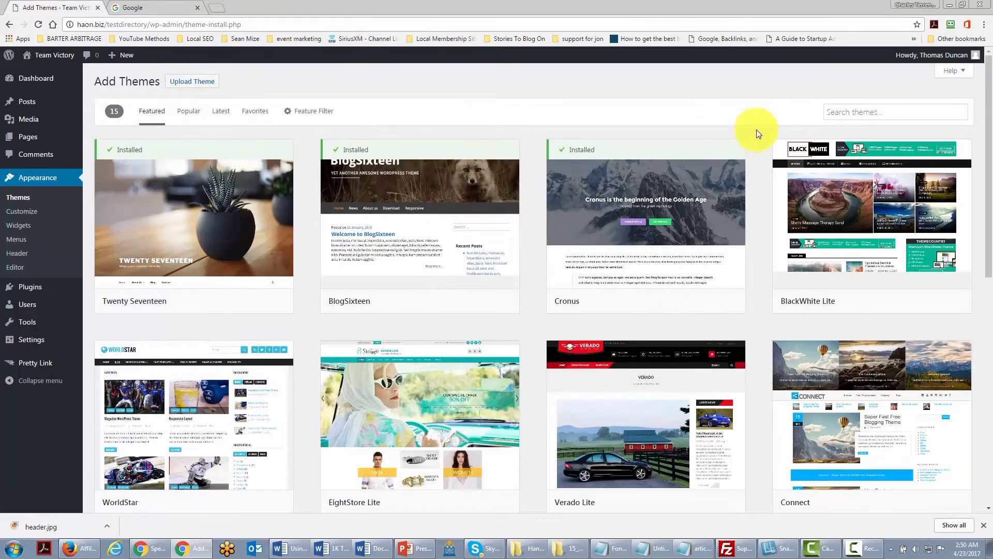
click(302, 113)
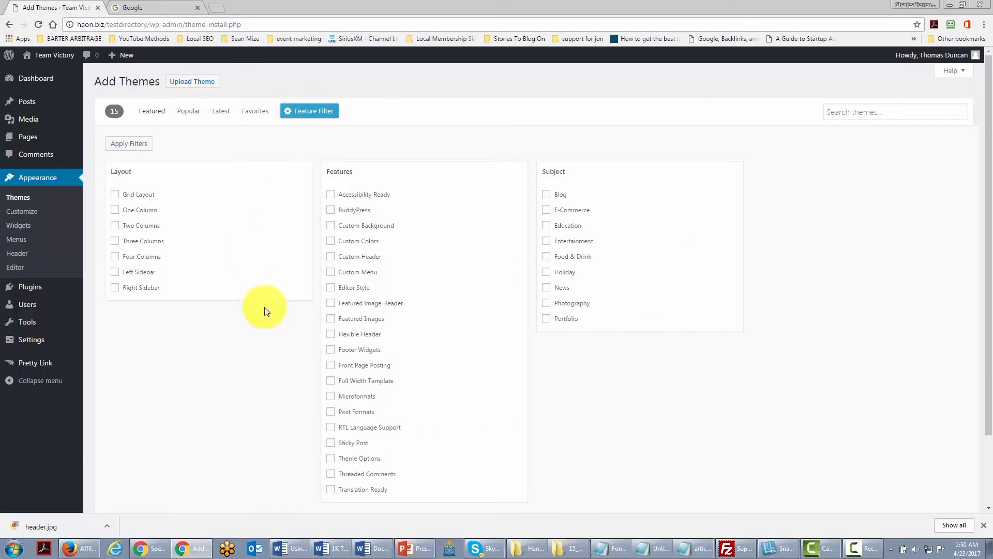
scroll(262, 307, down, 2)
scroll(262, 311, up, 2)
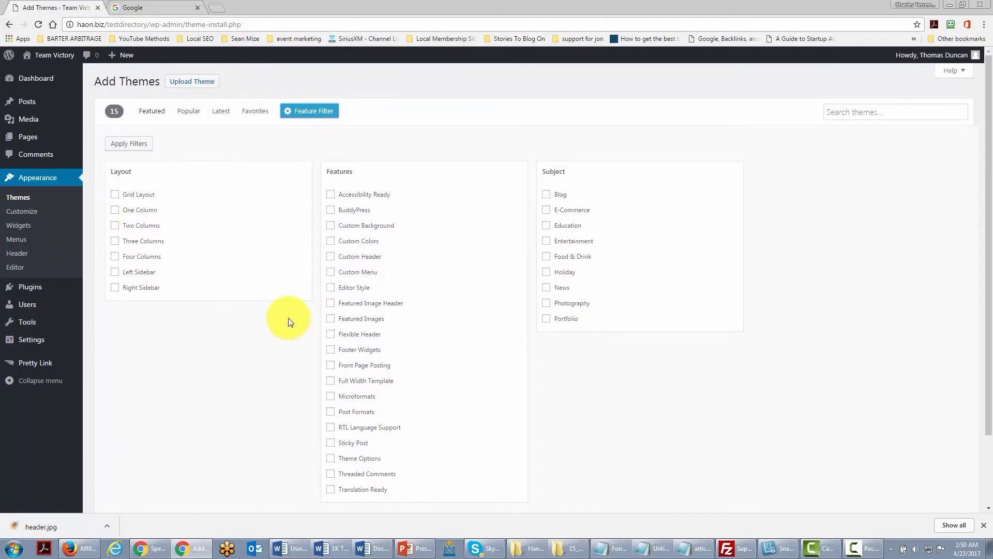
click(115, 241)
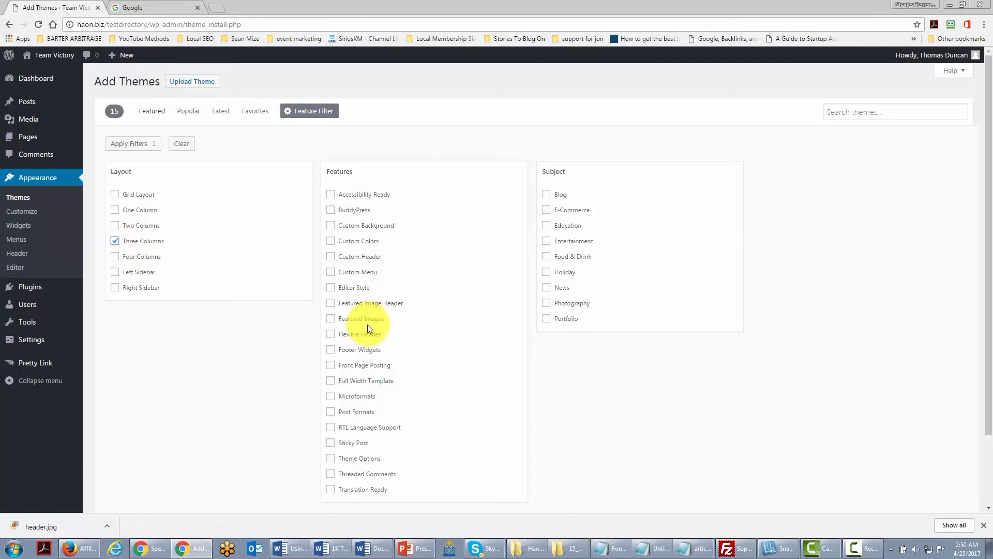
scroll(366, 327, down, 2)
scroll(366, 327, up, 2)
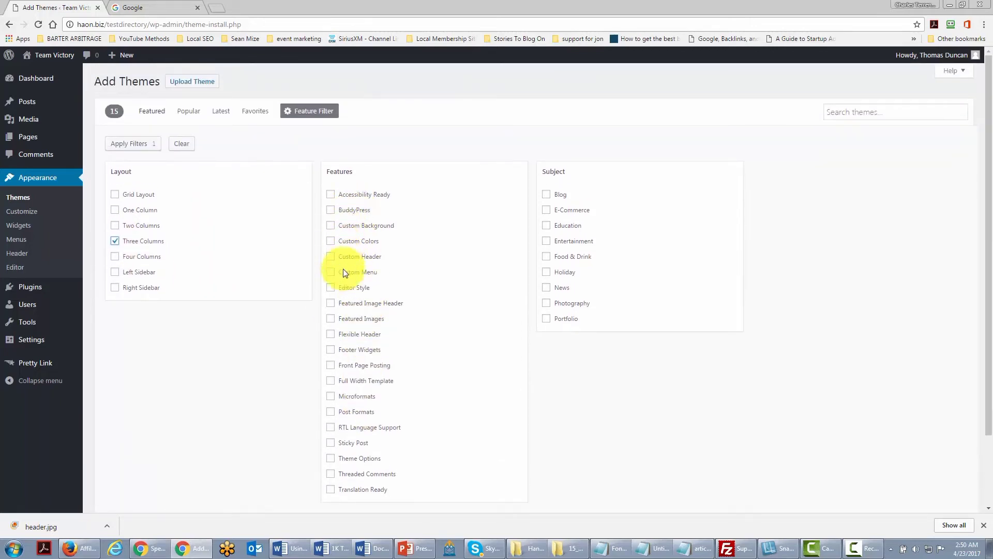
click(332, 257)
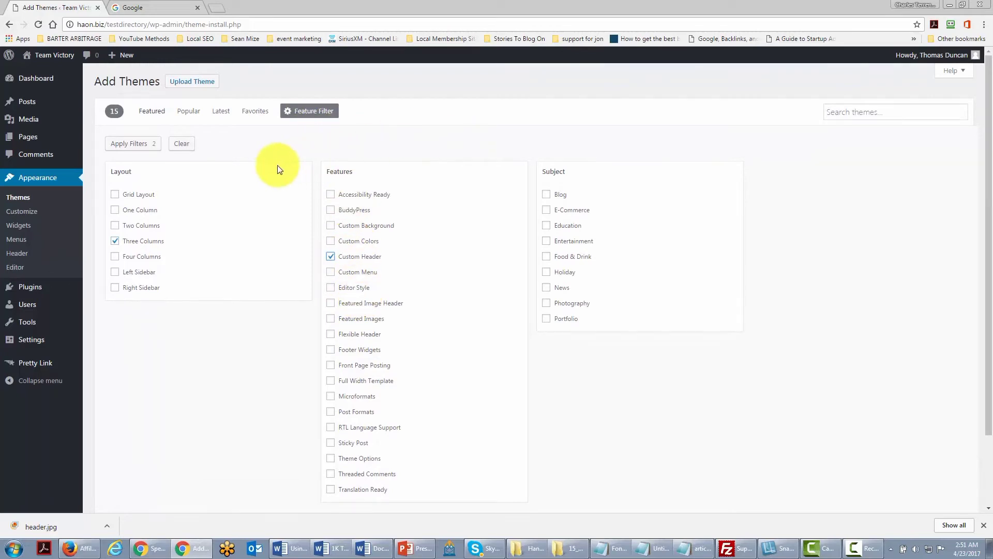
click(147, 147)
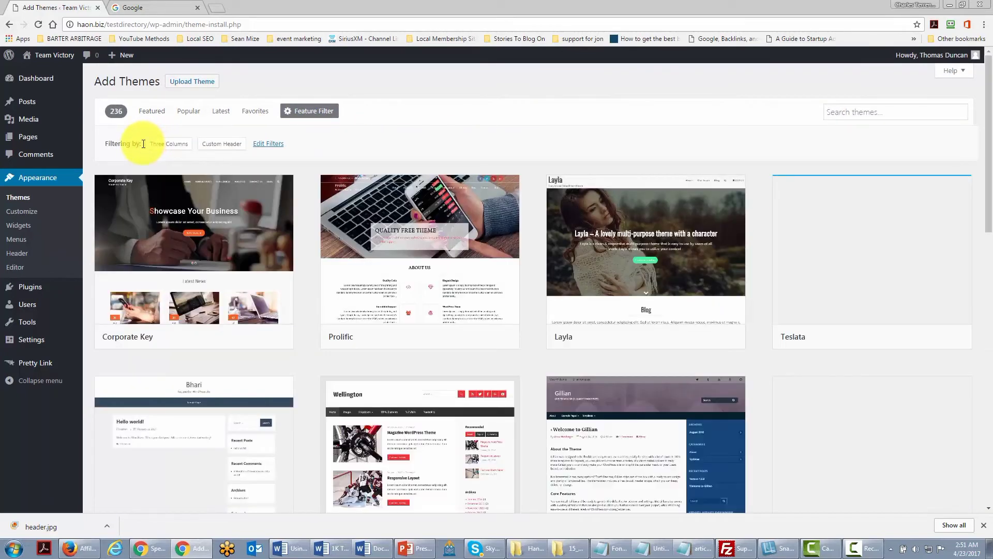
Browse the 236 filtered themes, such as Corporate Key and Prolific
mouse_move(466, 232)
scroll(466, 249, down, 4)
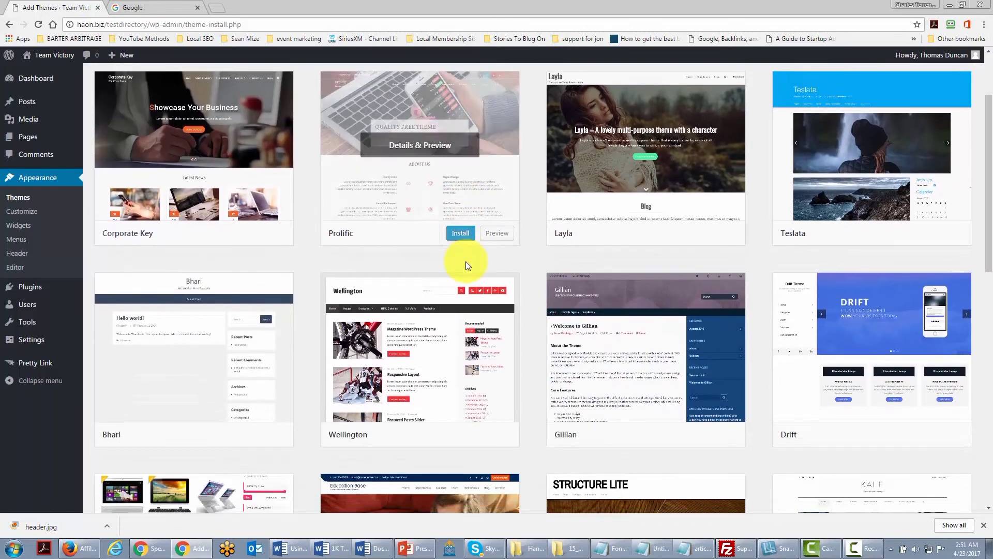
scroll(467, 262, up, 4)
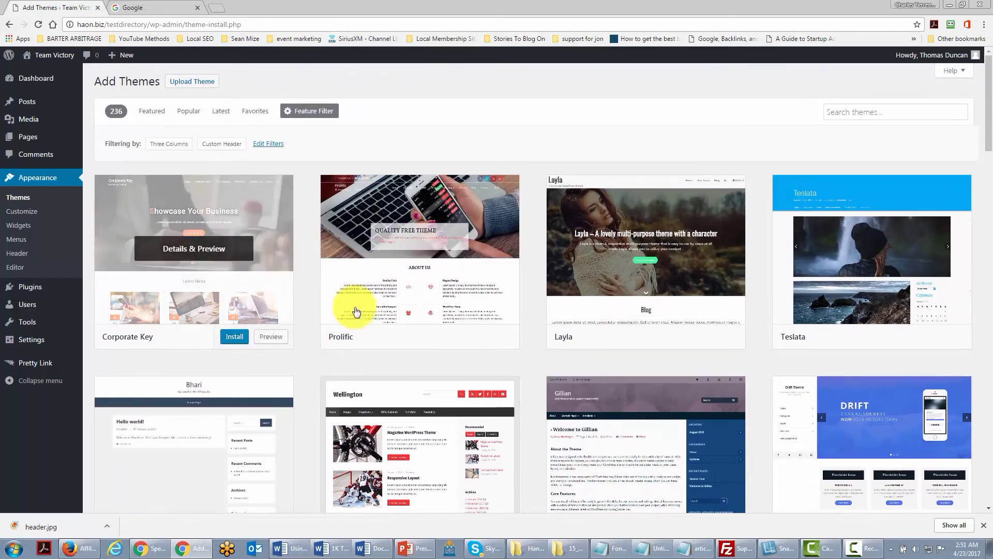
scroll(499, 332, down, 2)
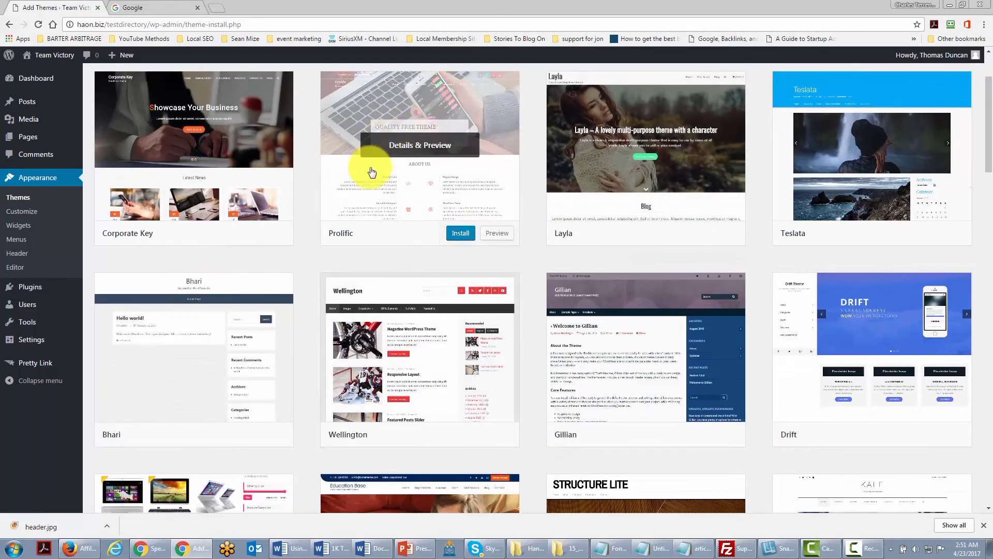
scroll(362, 165, up, 2)
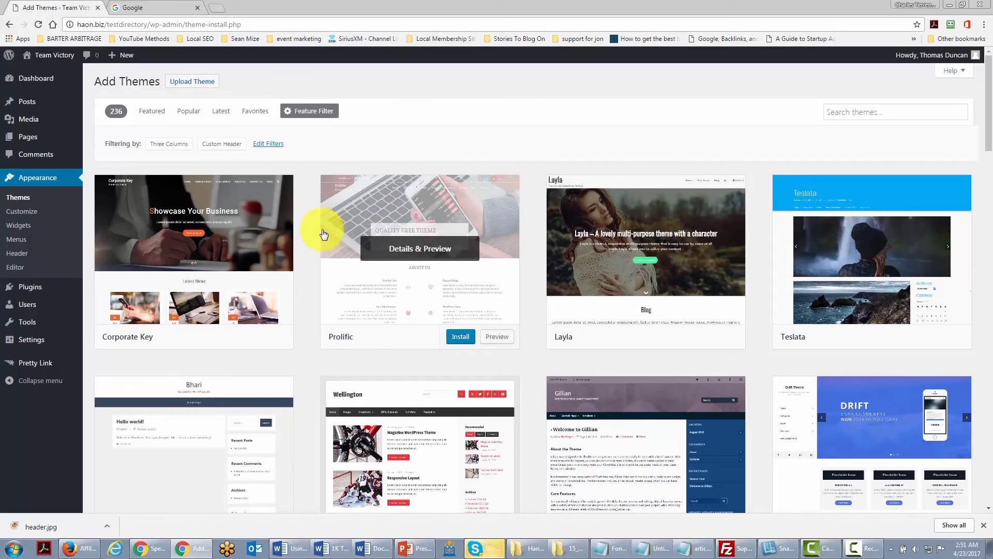
mouse_move(30, 289)
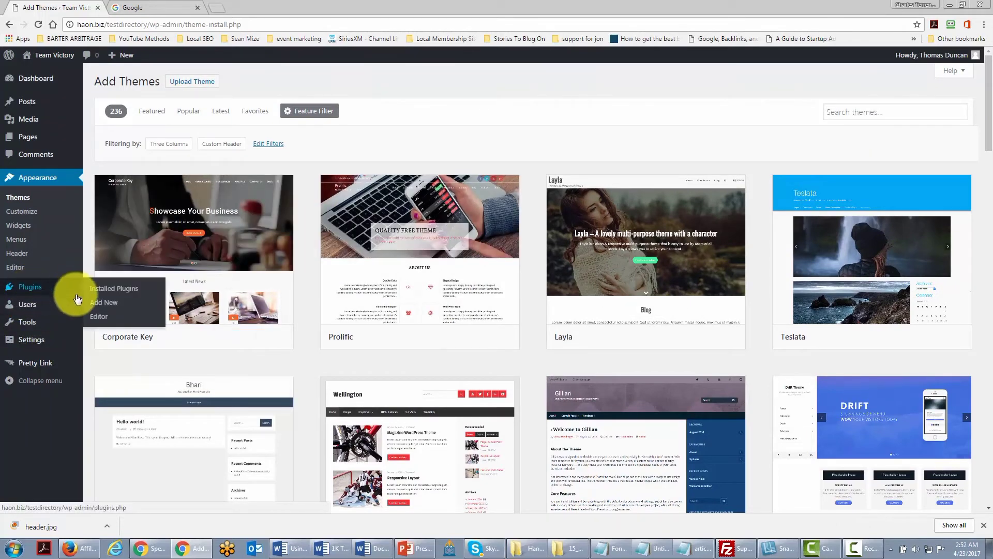
Deactivate and delete the Pretty Link plugin, then switch to the Automating Marketing Processes slide
click(111, 290)
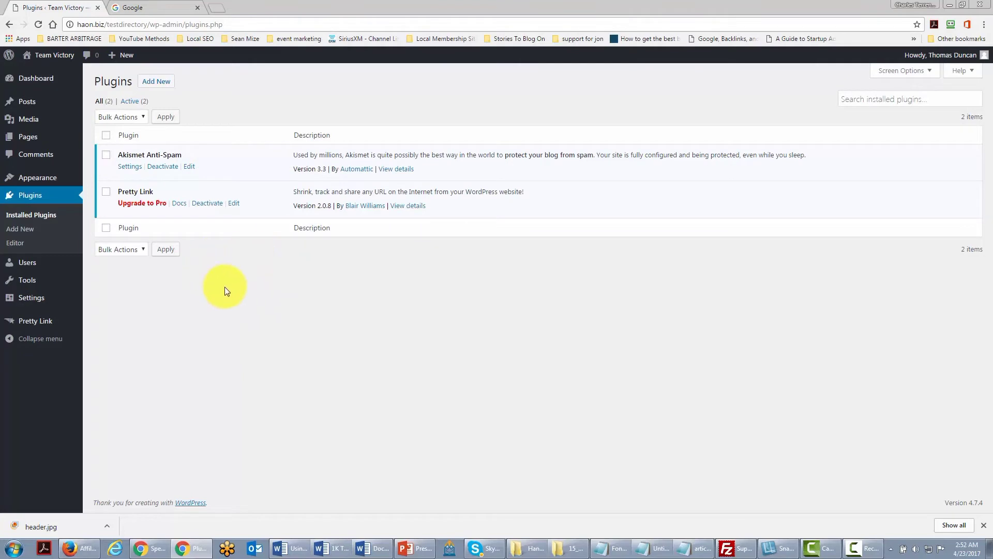
click(208, 209)
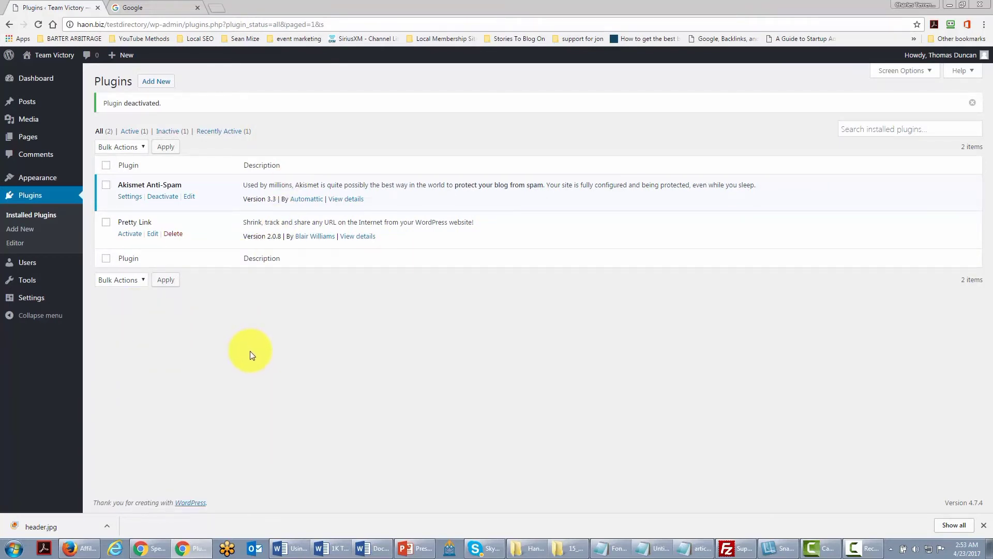
click(173, 232)
click(533, 83)
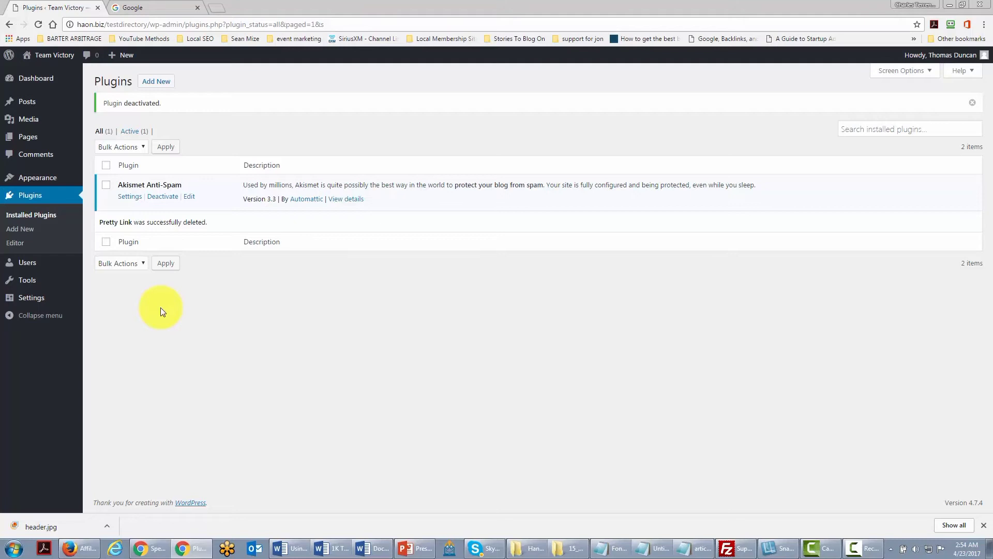
key(alt+Tab)
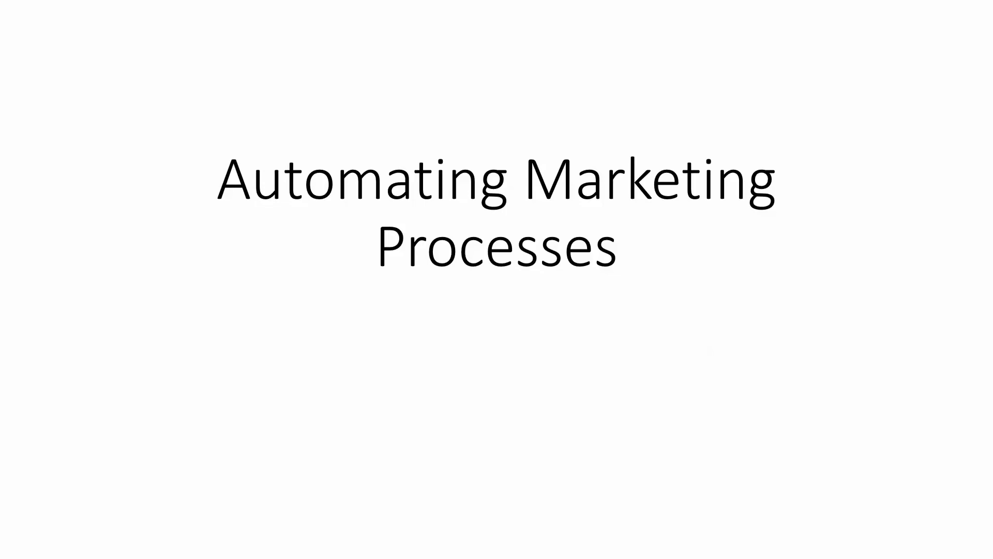
Leave the slideshow and return to the WordPress Add Plugins page
key(alt+Tab)
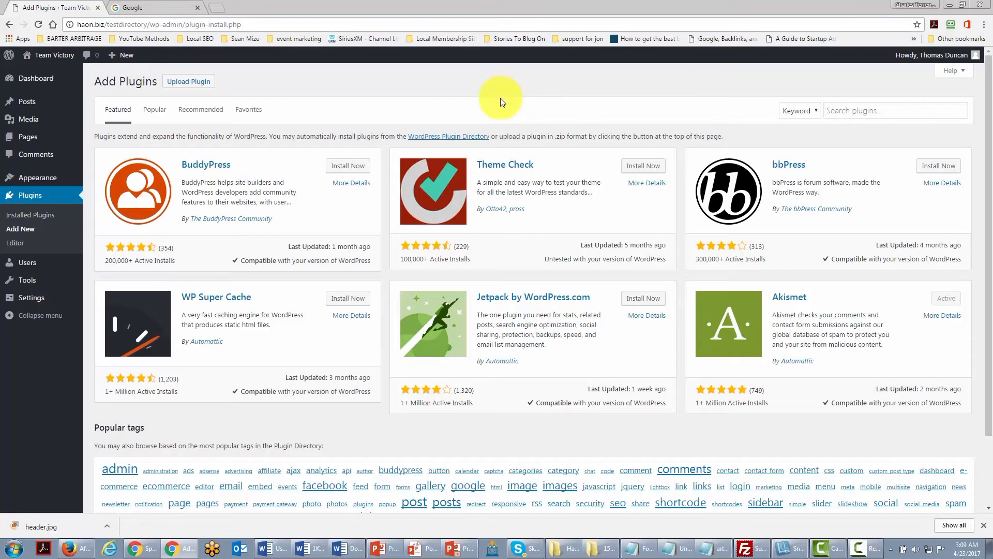
Search plugins for 'aweber', then 'gotowebinar', then 'ifttt', which returns 10 results
click(858, 110)
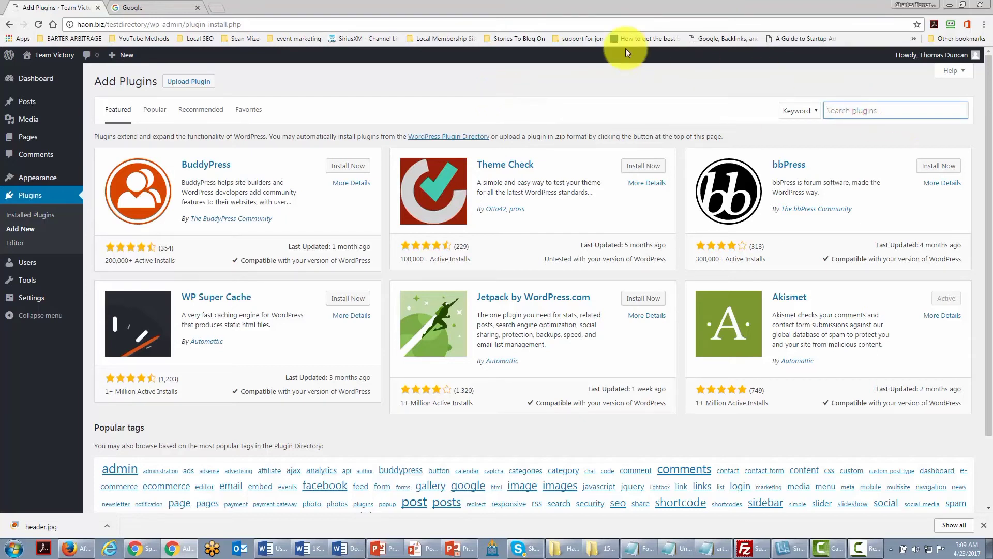
text(aweber)
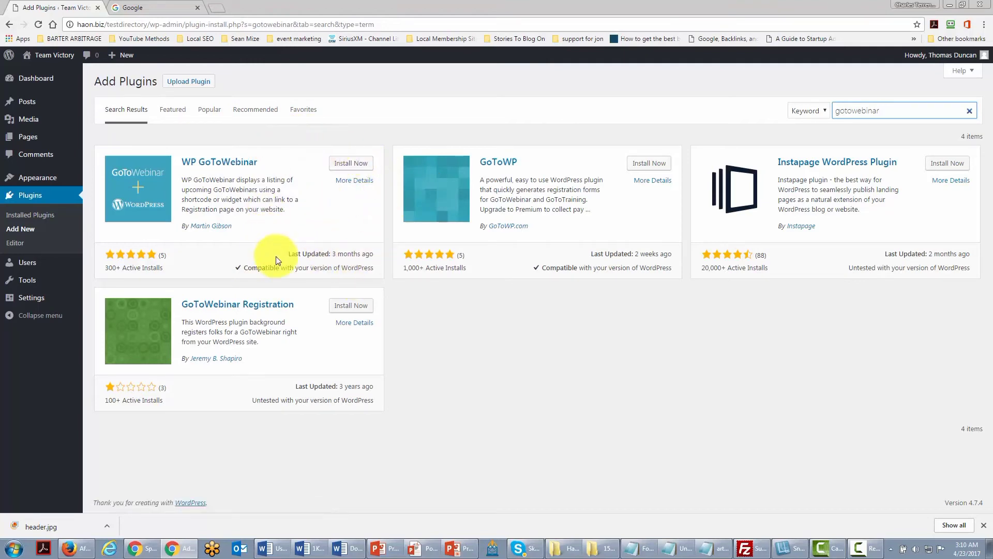
key(ctrl+a)
text(ifttt)
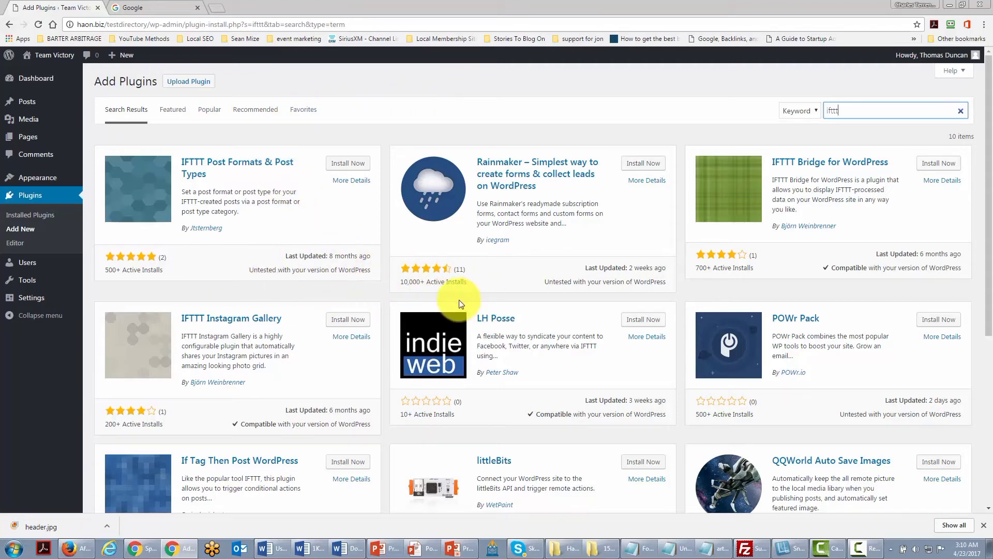
Search plugins for 'getresponse' and 'adsense', then return to the featured plugins list
key(BackSpace)
key(BackSpace)
key(BackSpace)
key(BackSpace)
key(BackSpace)
text(getresponse)
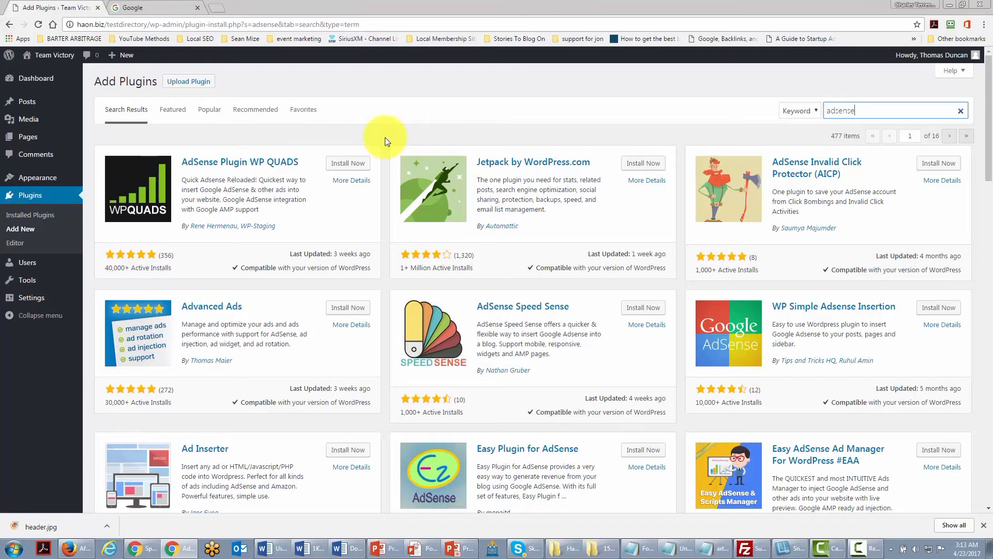
key(alt+Left)
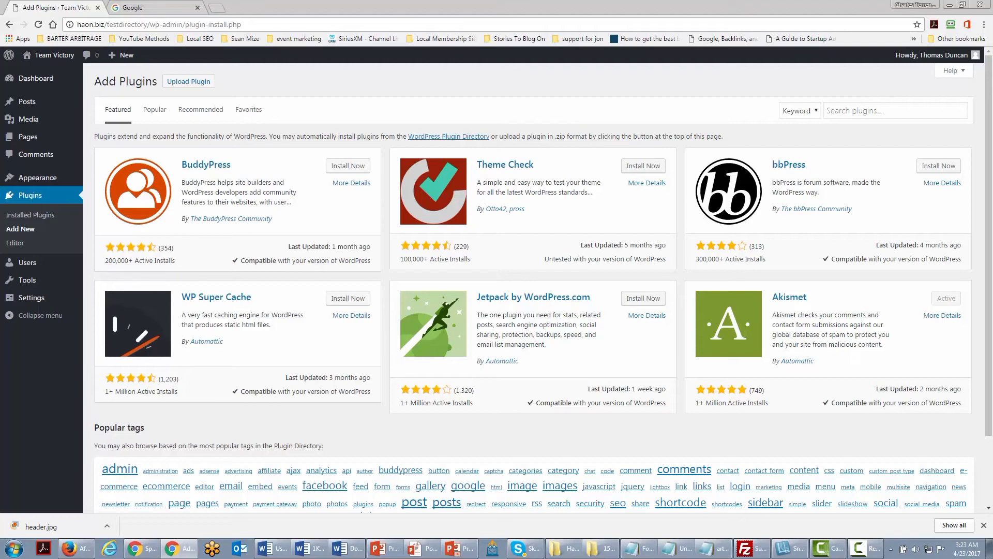
Search 'google analytics', then install and activate the Google Analytics WD plugin
click(849, 110)
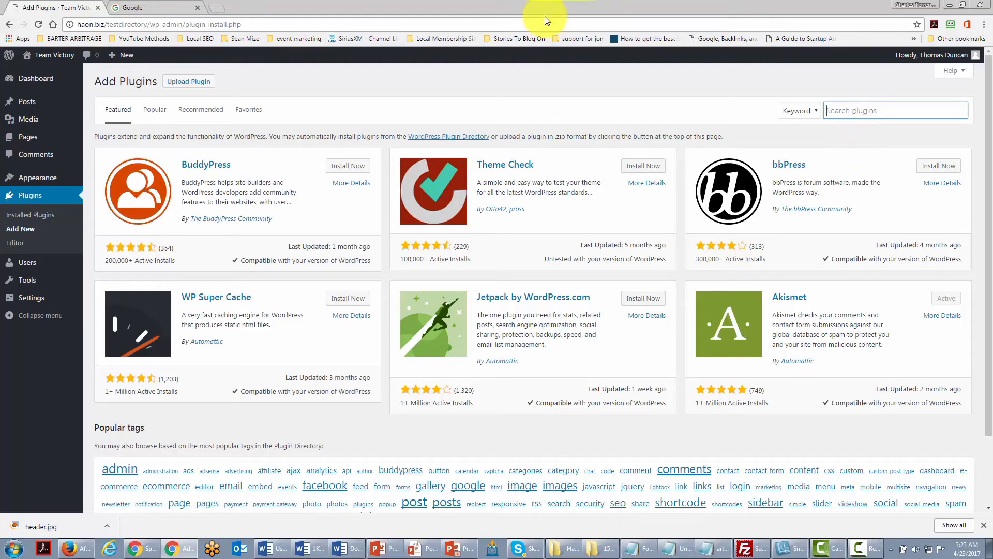
text(google)
text(analytics)
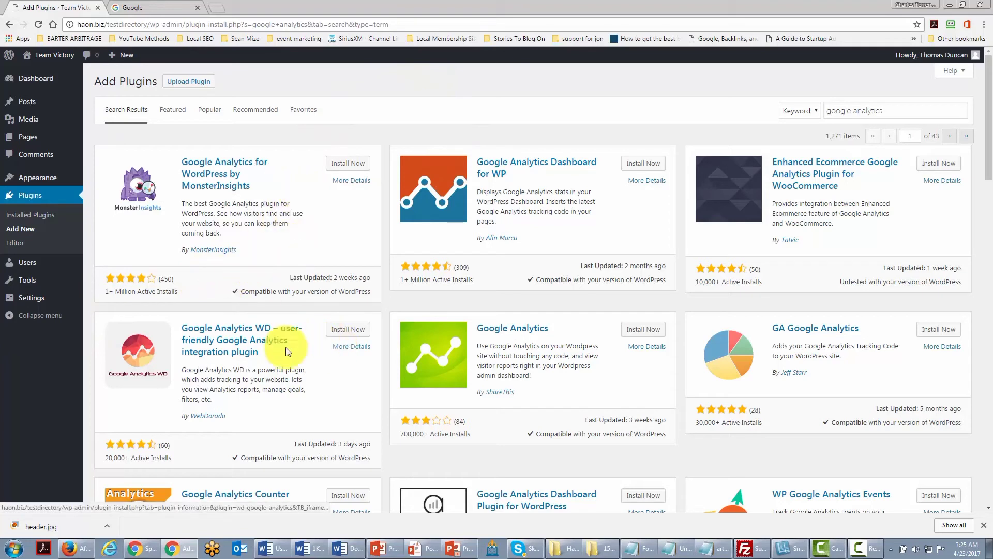
click(347, 332)
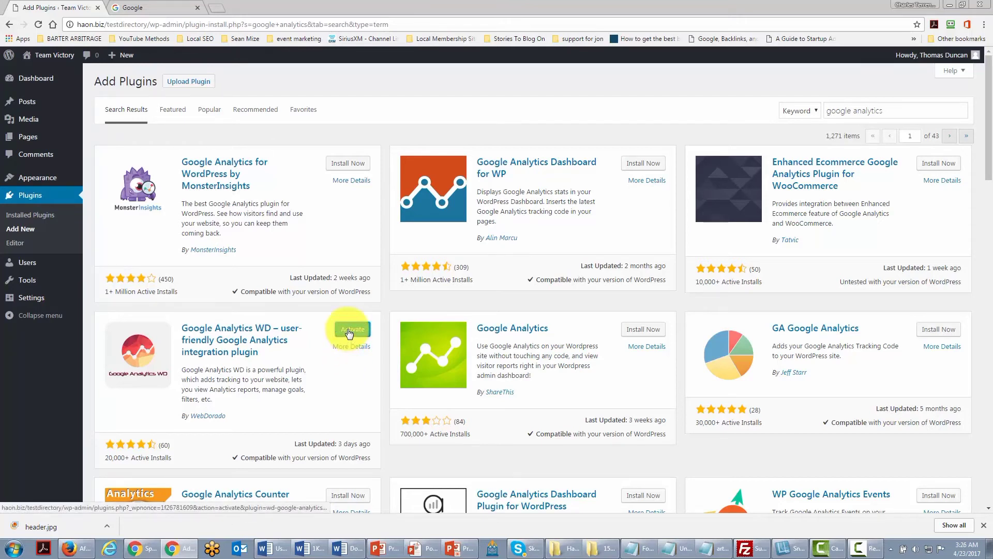
click(350, 333)
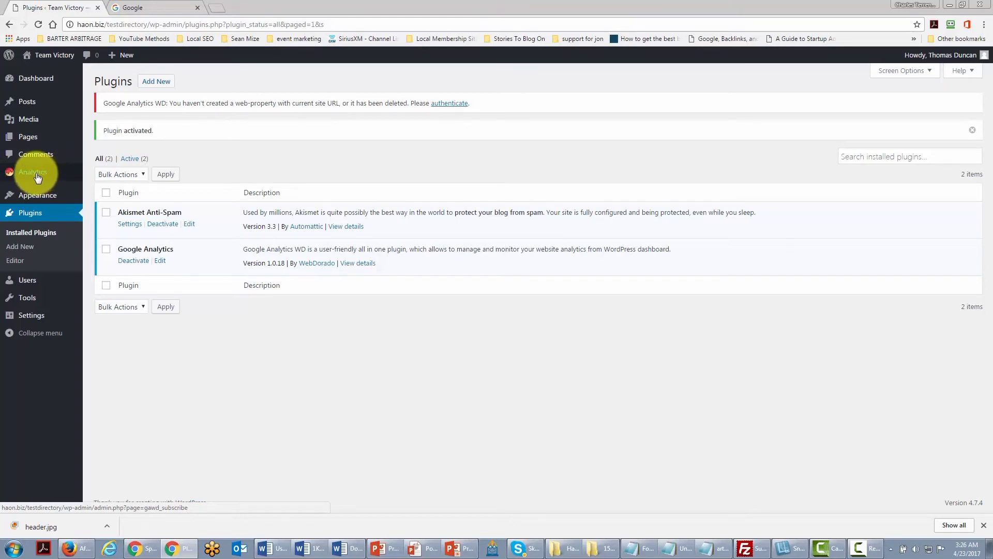
Allow data sharing and authenticate Google Analytics WD with the pasted Google authentication code
click(37, 175)
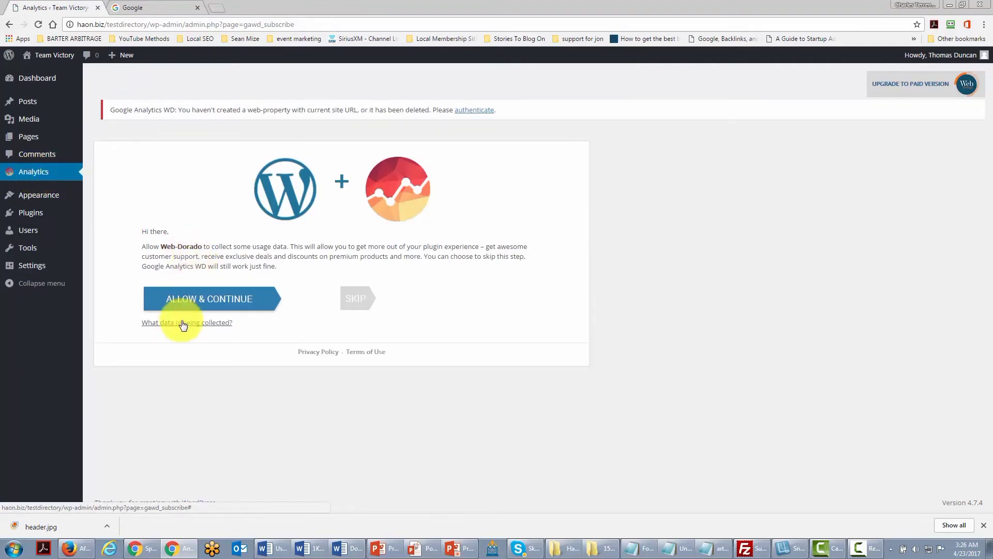
click(214, 300)
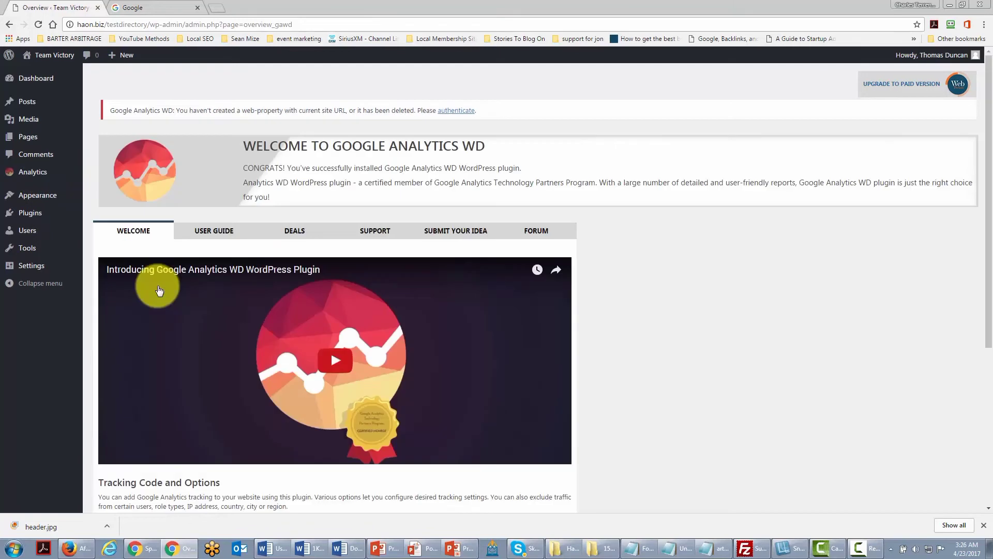
click(448, 112)
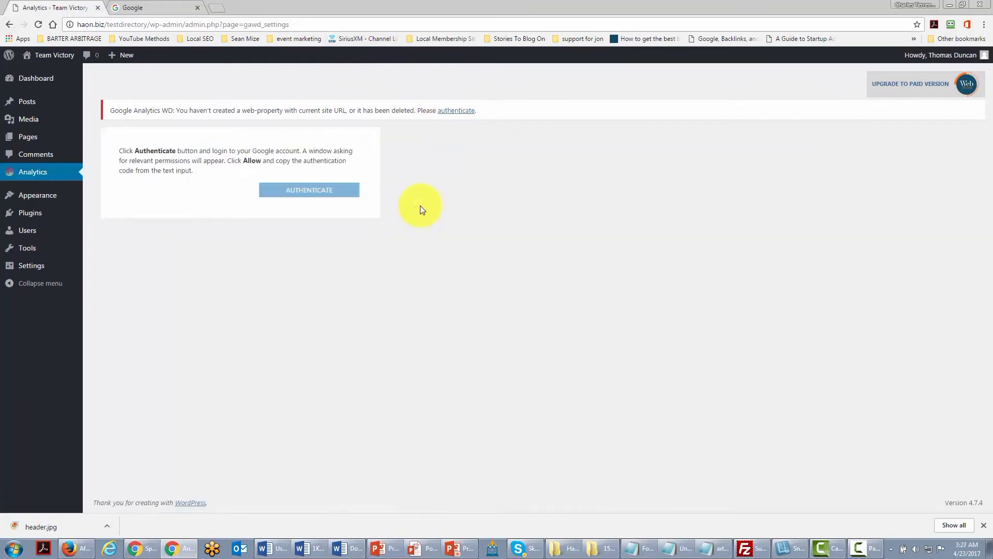
click(312, 193)
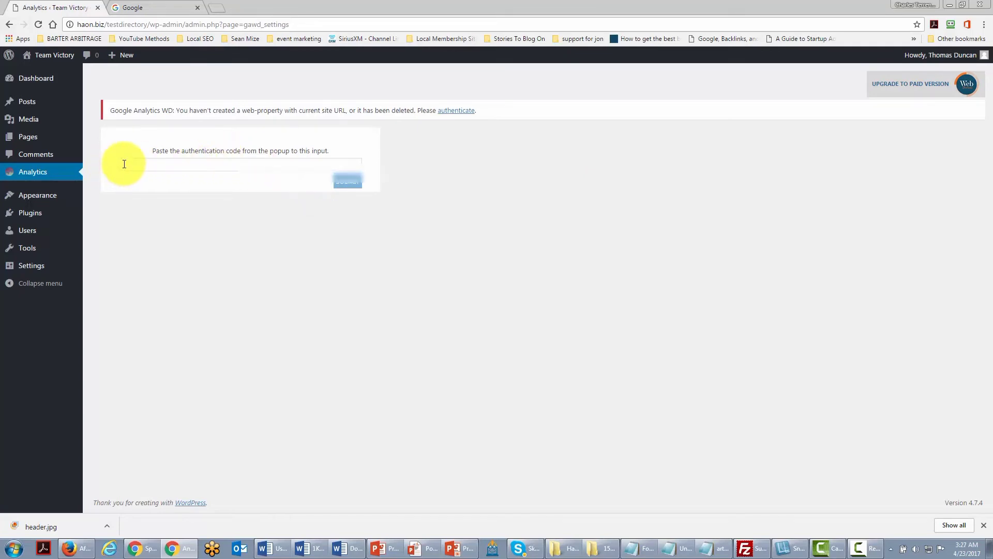
click(348, 181)
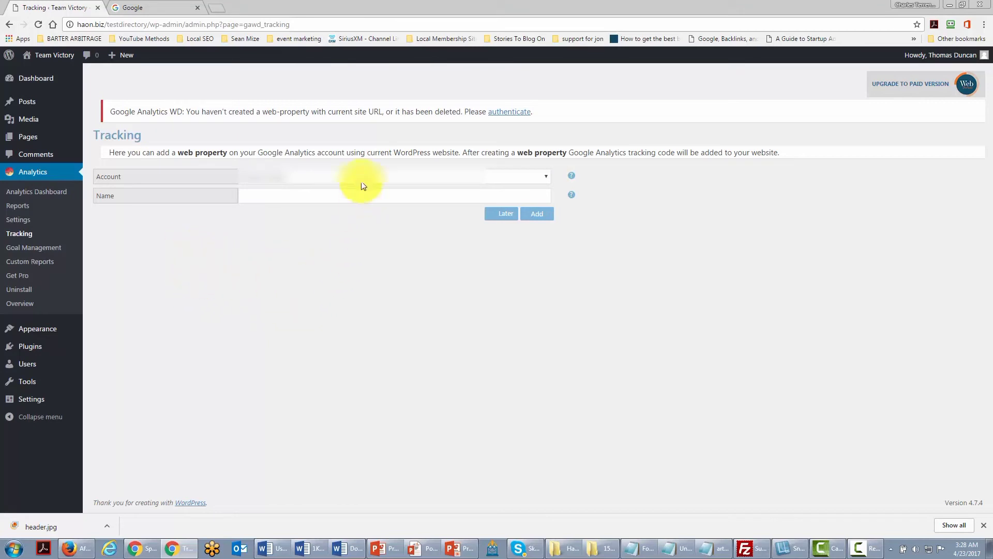
Add a web property named 'Test Directory Haon' in Google Analytics WD
click(249, 200)
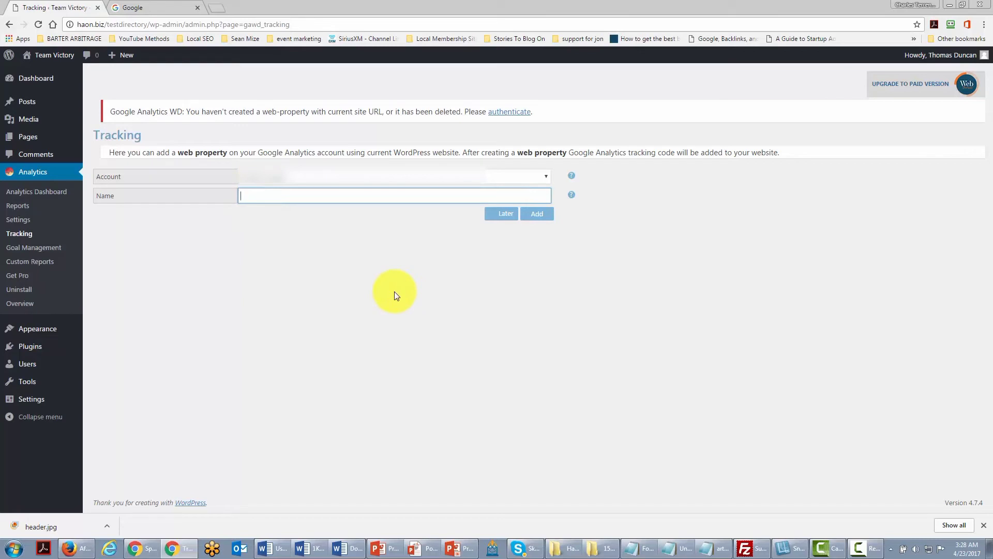
text(Test Directory Haon)
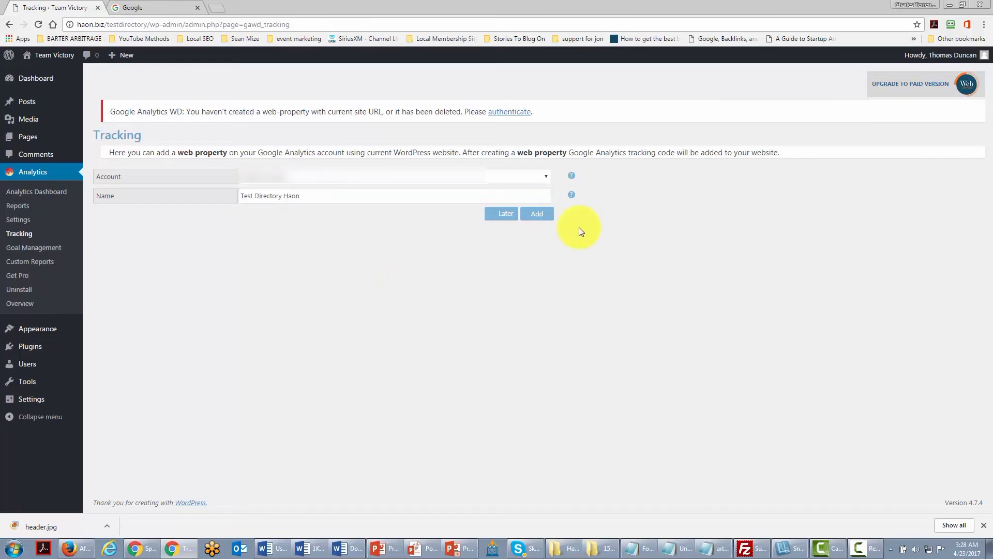
click(536, 217)
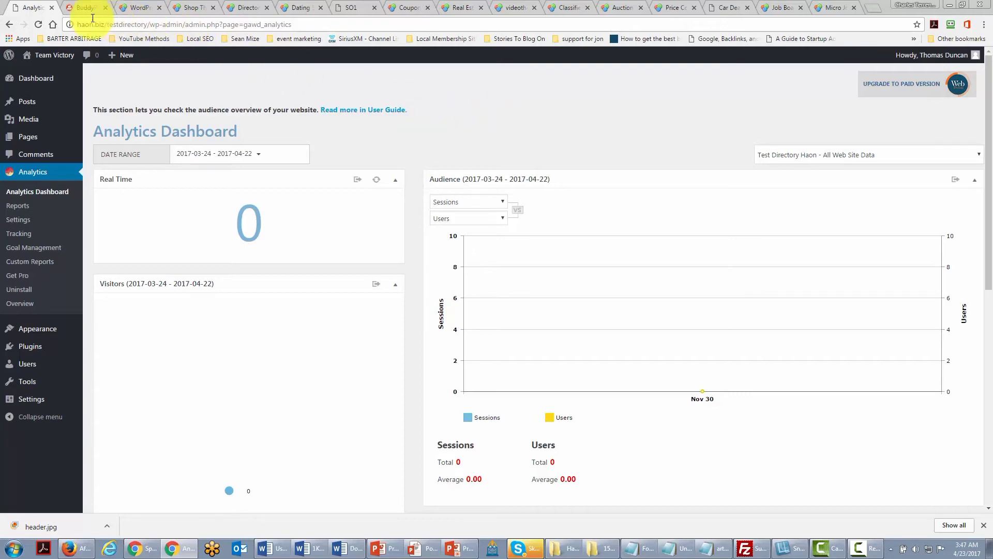
Select 'testdirectory' in the site address, then switch to the buddypress.org tab
click(111, 24)
drag(111, 24, 148, 24)
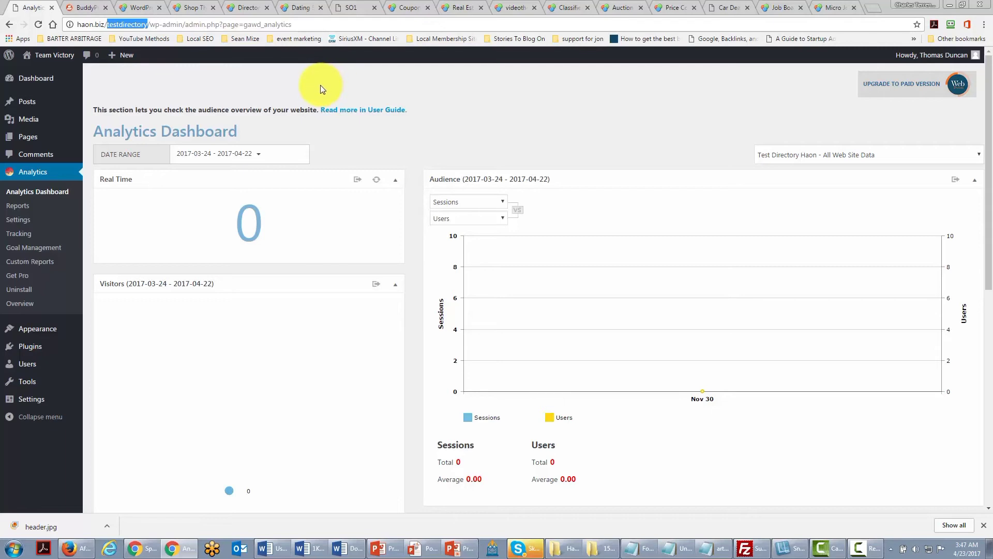
click(163, 88)
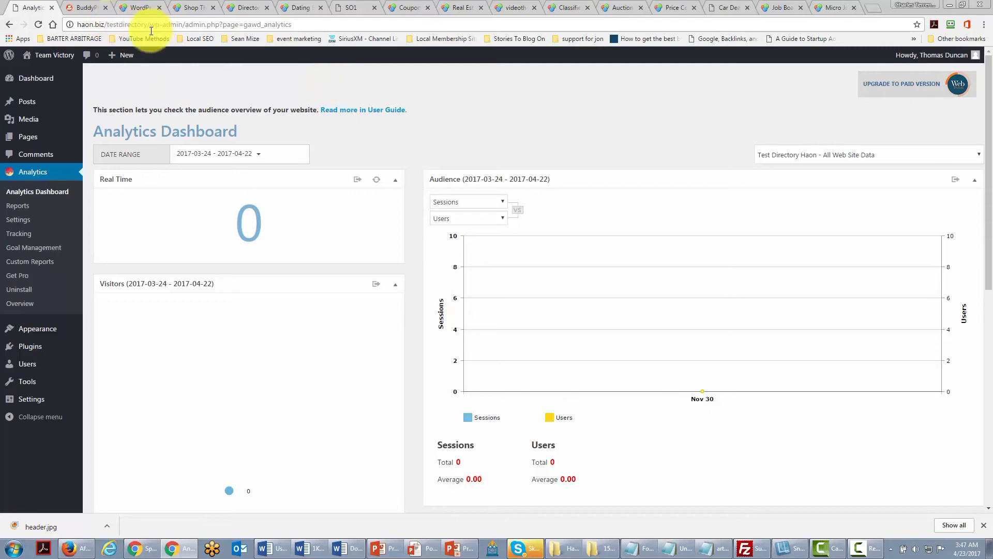
key(ctrl+Tab)
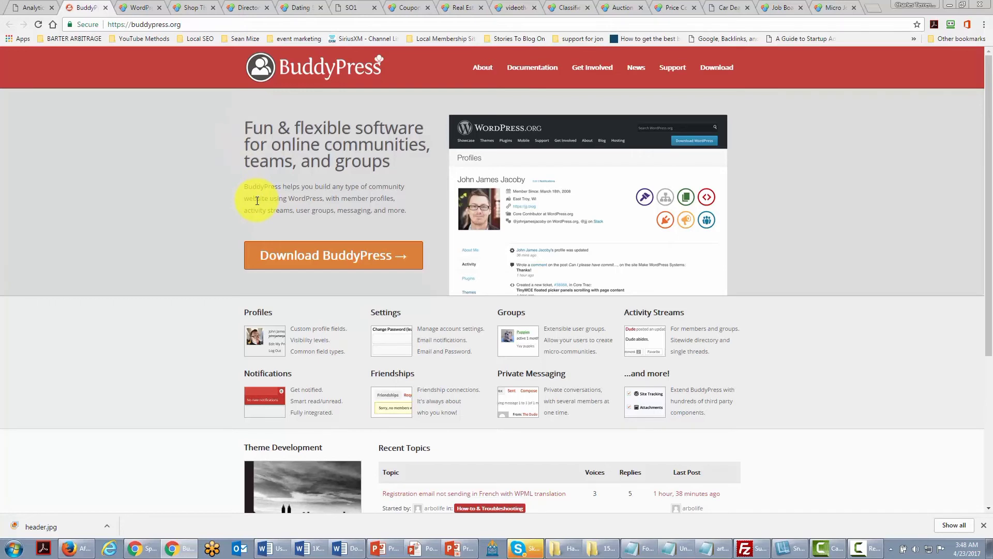
Switch to the PremiumPress WordPress Business Themes tab
key(ctrl+Tab)
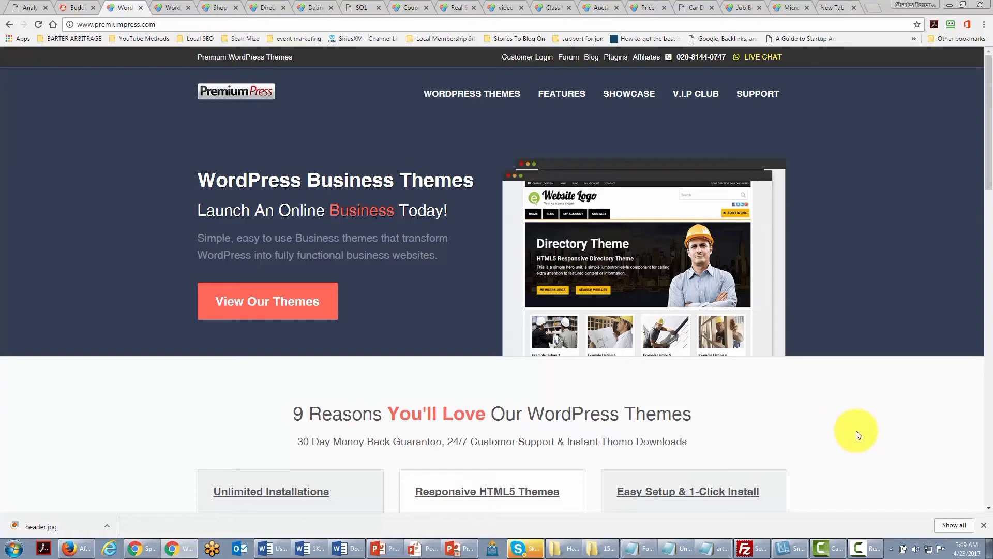
Browse the Micro Jobs, Shopping Cart, Directory and Dating theme demo pages
click(171, 7)
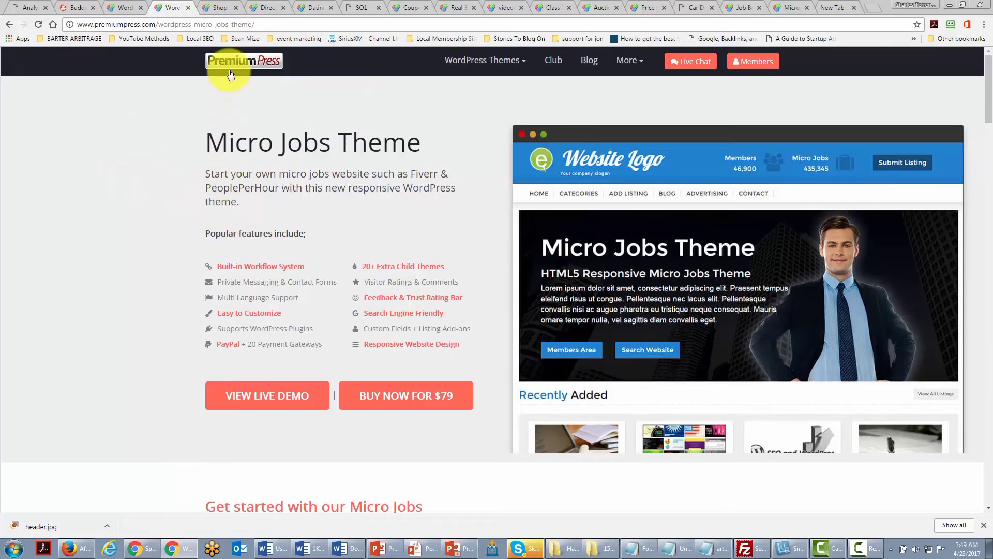
click(217, 9)
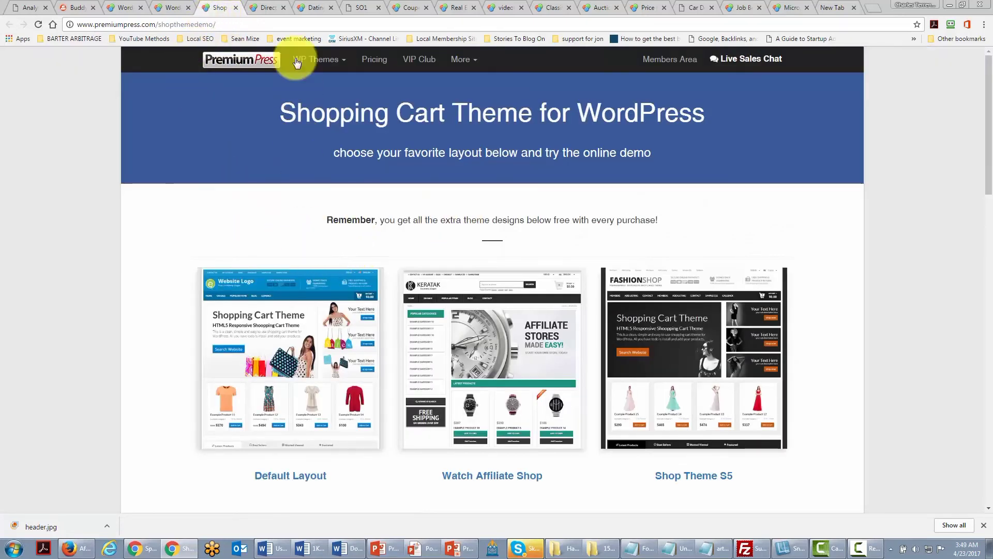
click(270, 11)
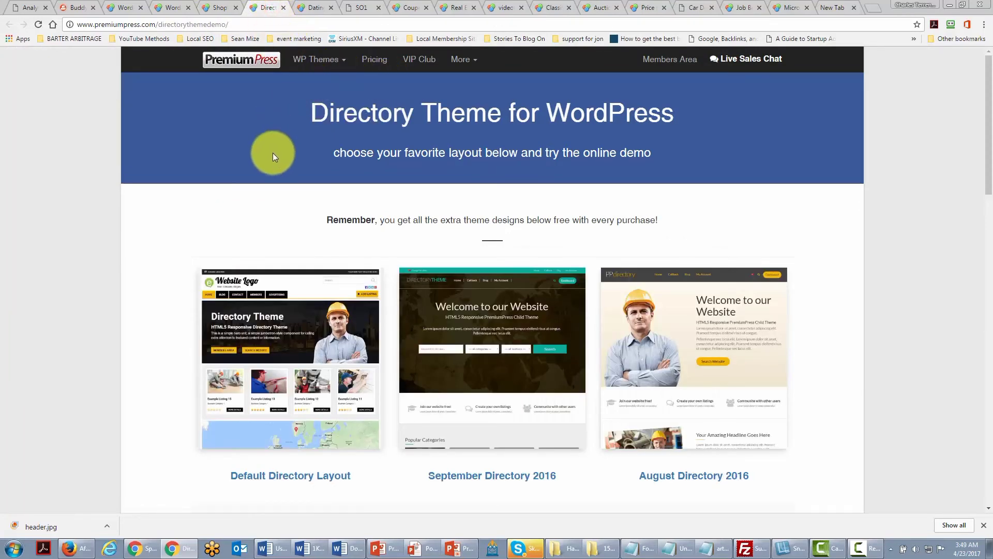
scroll(836, 278, down, 3)
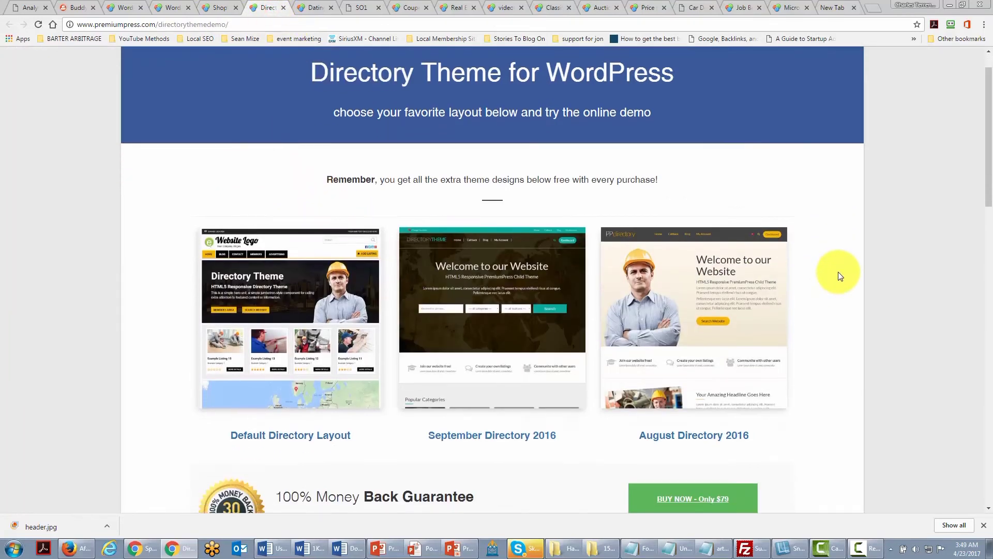
scroll(838, 280, up, 3)
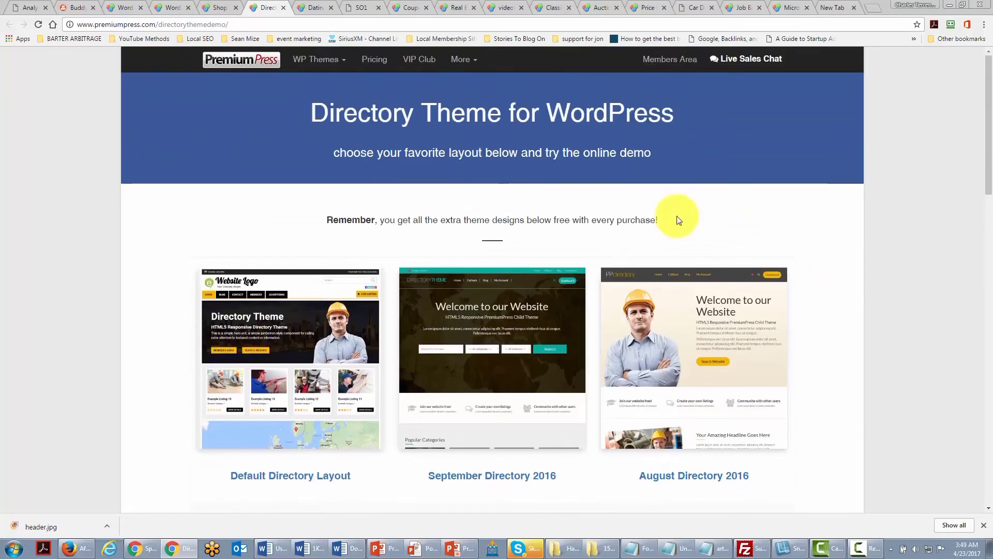
click(312, 10)
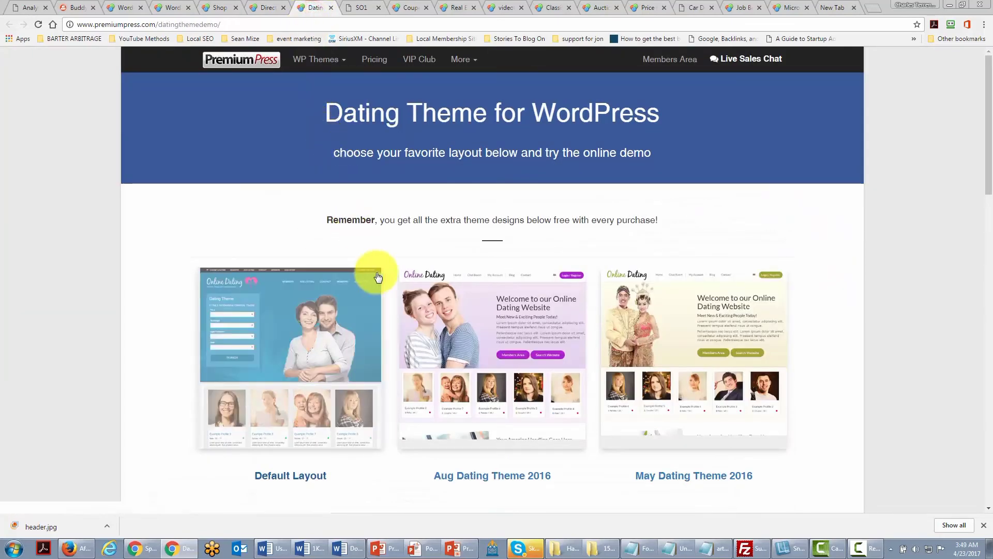
View the Digital Downloads, Coupon, Real Estate, Video and Classifieds theme demos
click(361, 9)
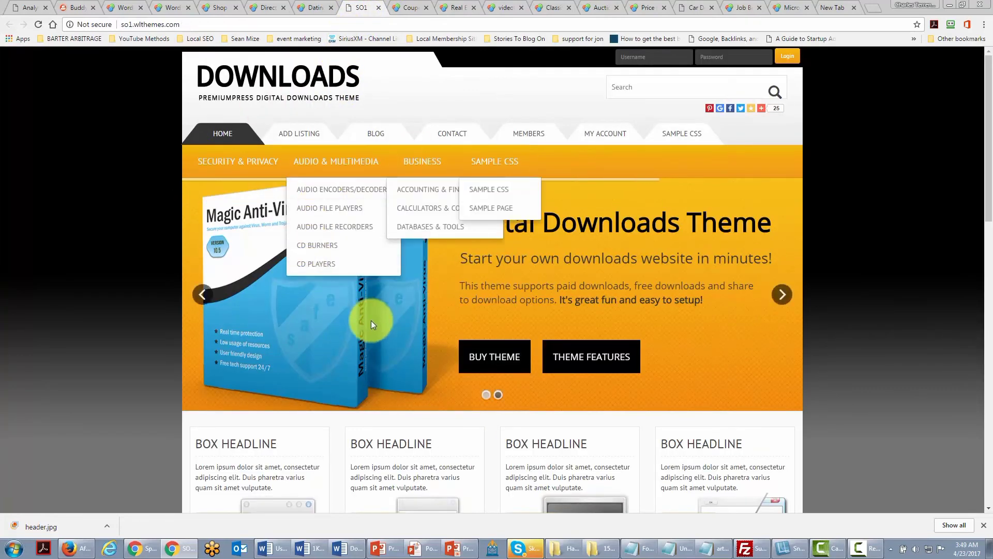
click(404, 7)
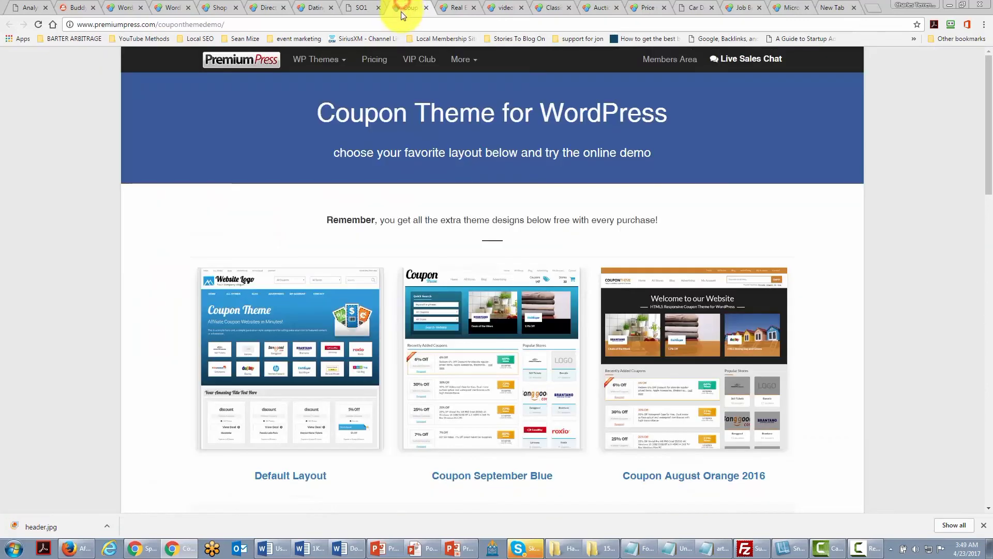
click(455, 8)
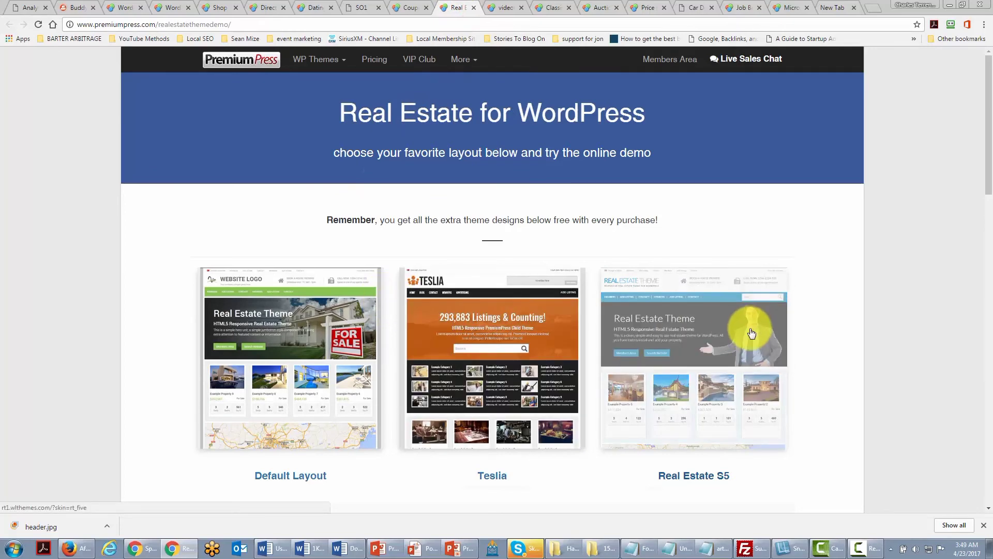
click(505, 9)
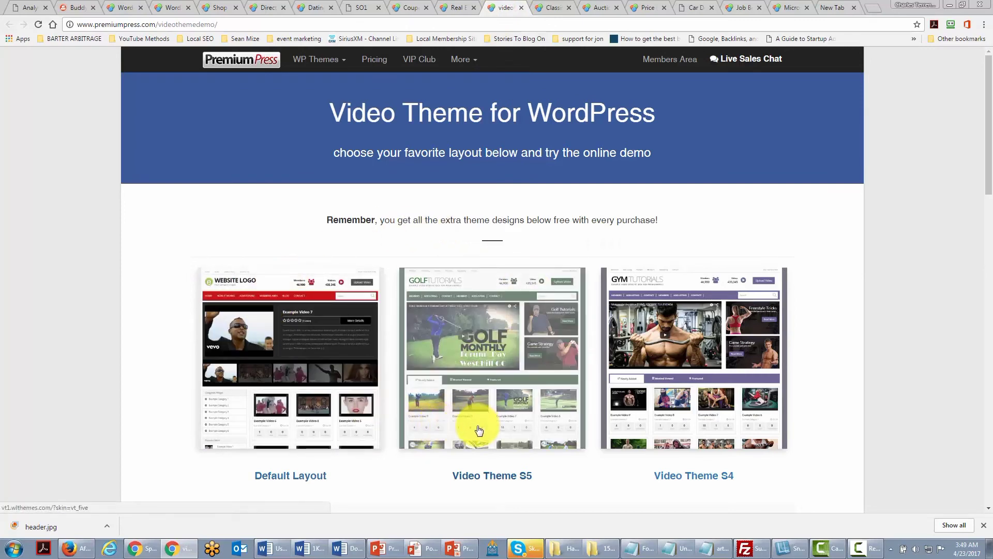
click(544, 6)
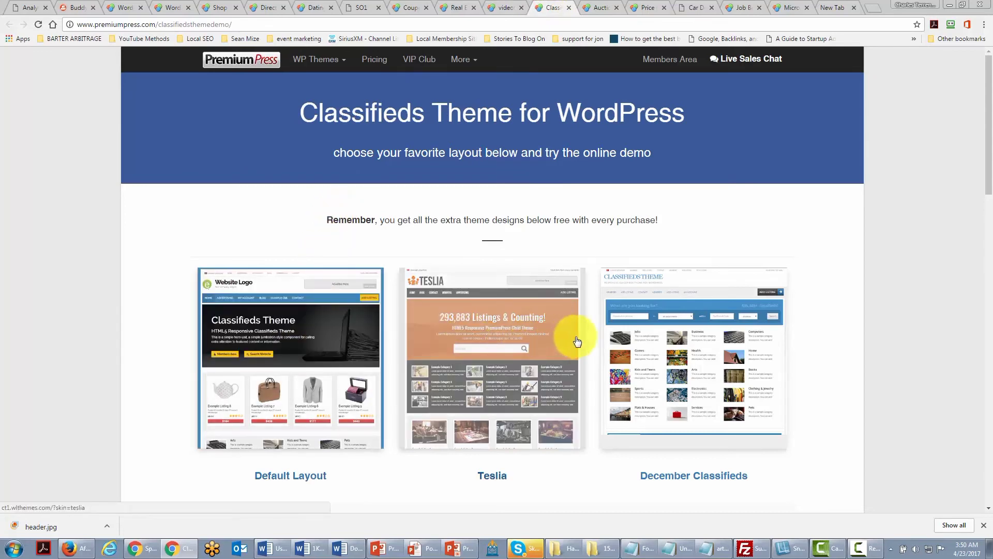
View the Auction, Comparison, Car Dealer and Job Board theme demos
click(600, 7)
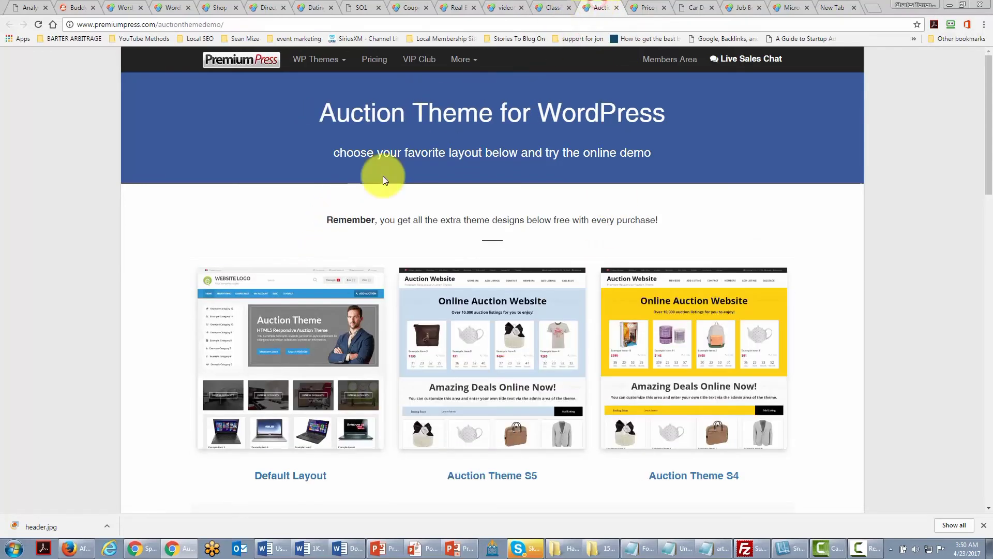
click(644, 7)
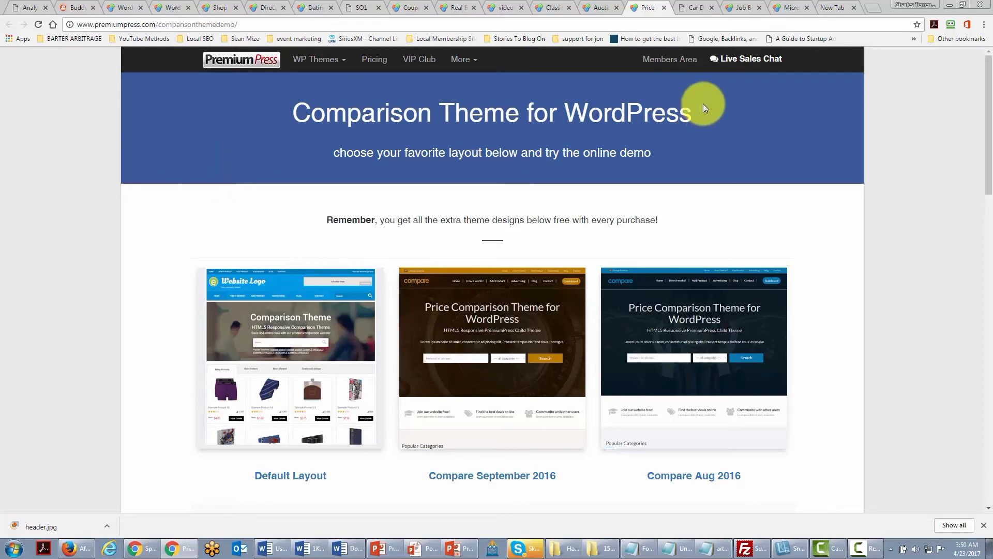
click(694, 8)
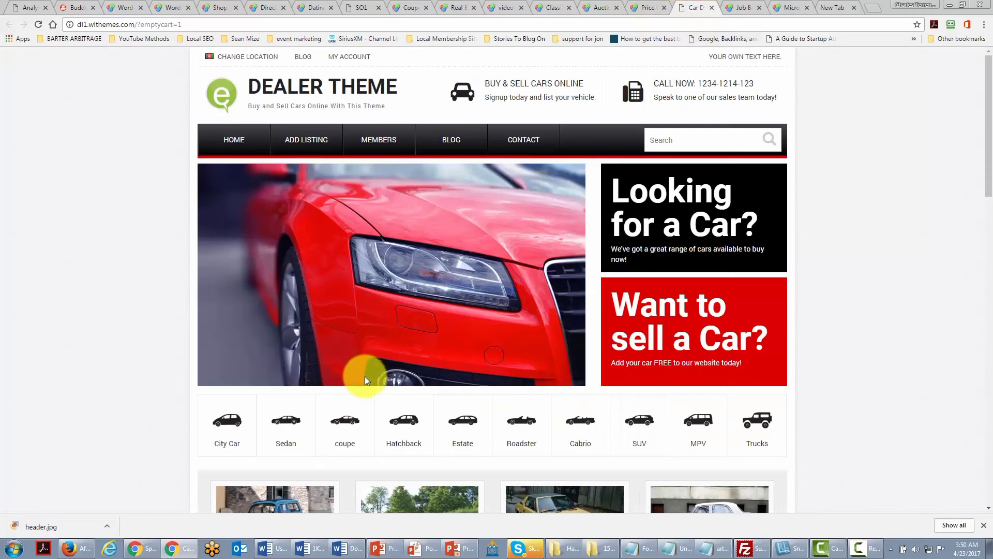
click(740, 7)
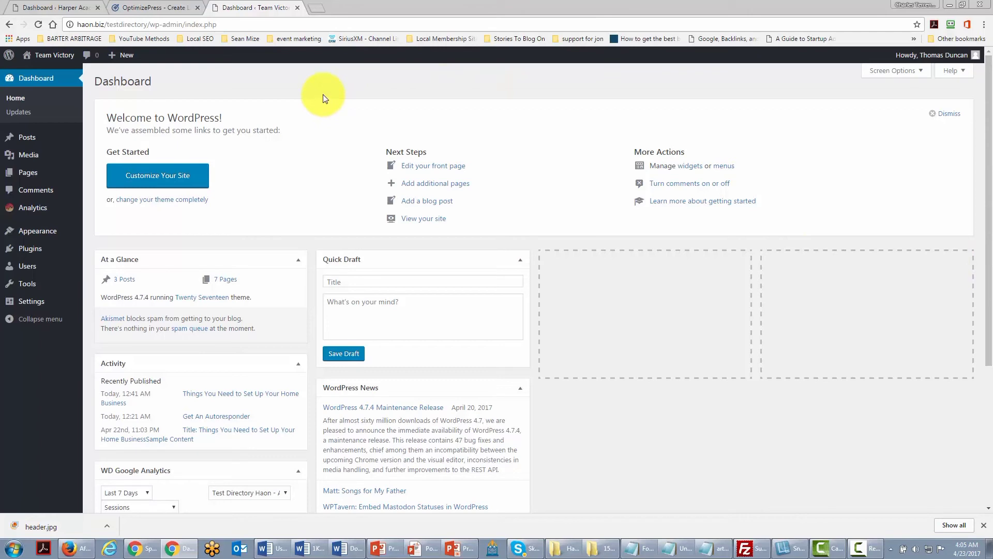
Switch to the Harper Academy site's WordPress dashboard tab
mouse_move(34, 249)
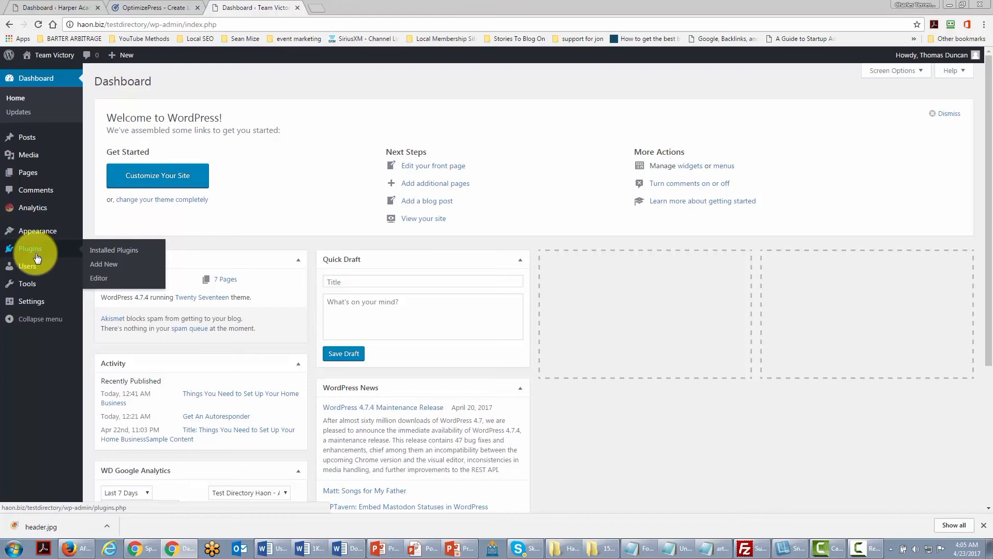
key(ctrl+shift+Tab)
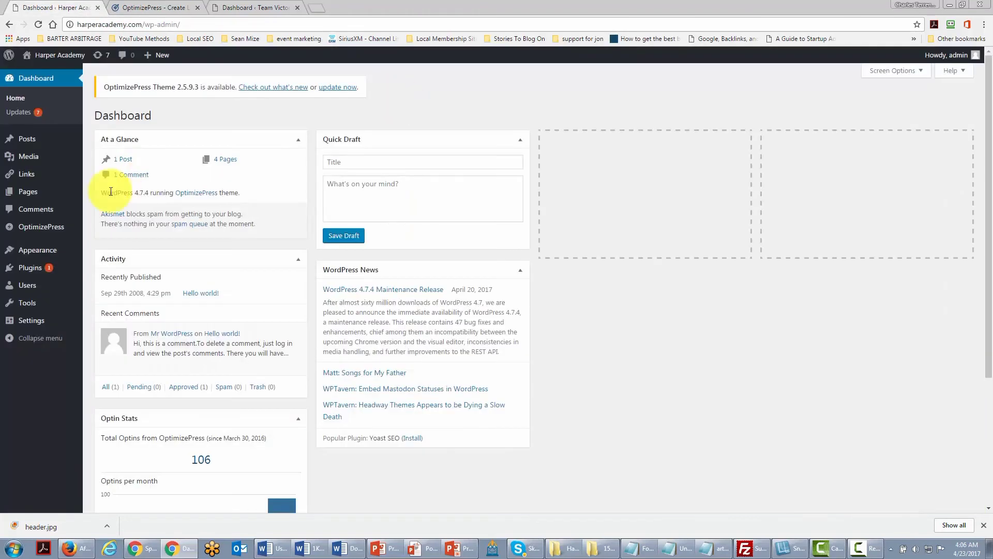
Start a new OptimizePress page and browse the template categories, returning to Sales Pages
mouse_move(27, 236)
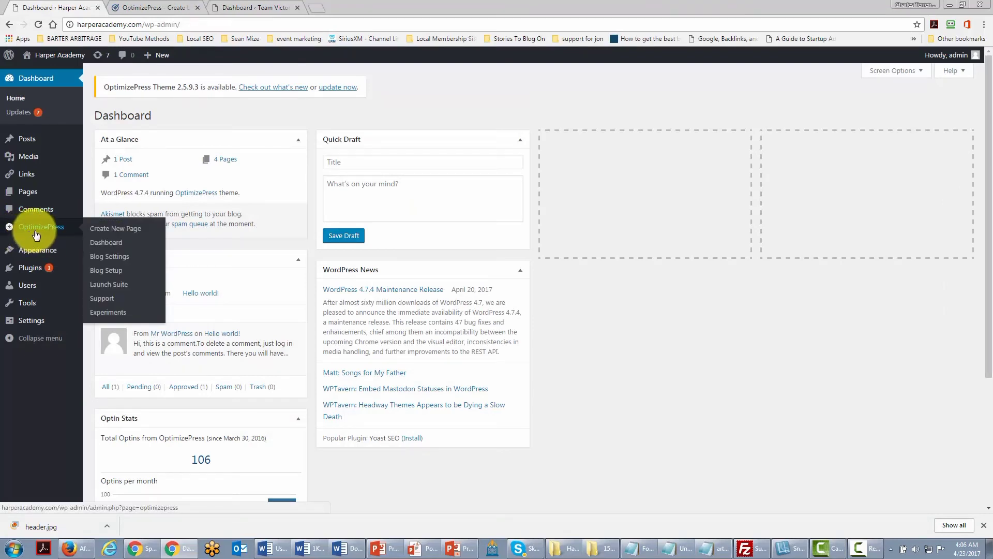
click(116, 230)
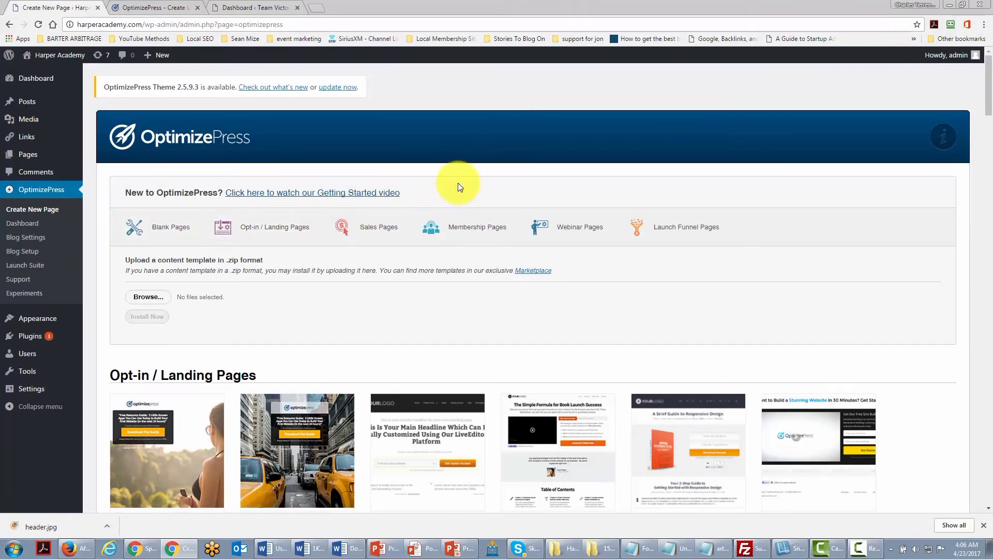
scroll(458, 182, down, 3)
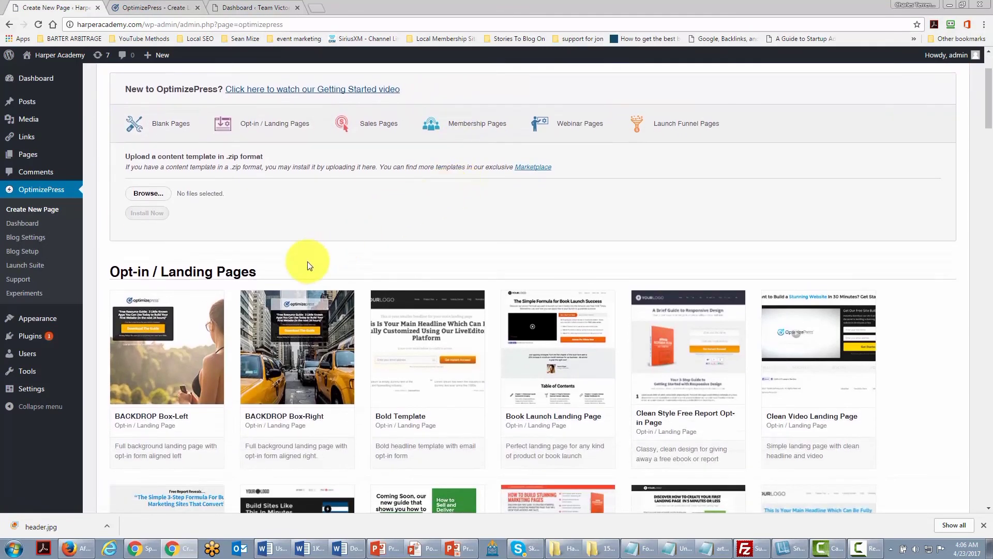
scroll(307, 260, down, 15)
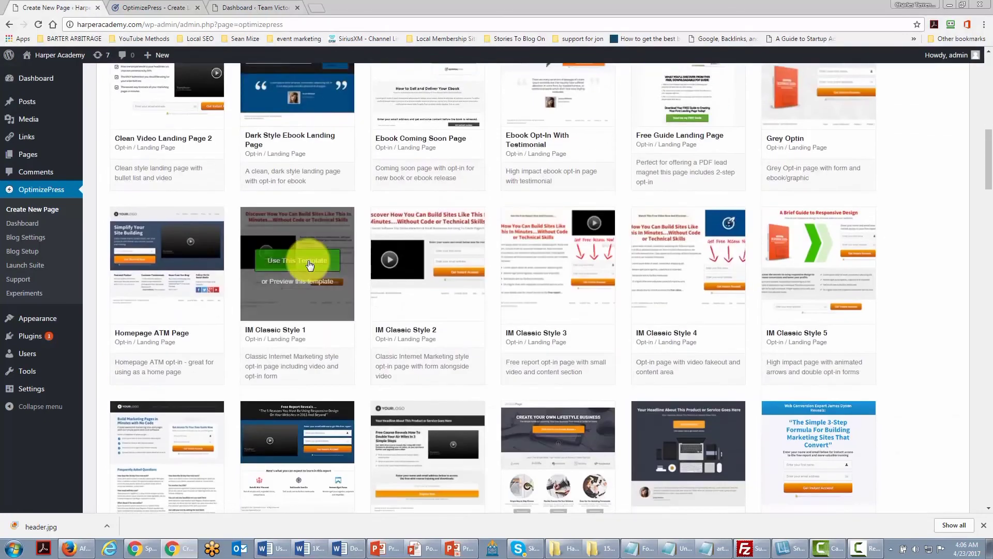
scroll(308, 260, down, 5)
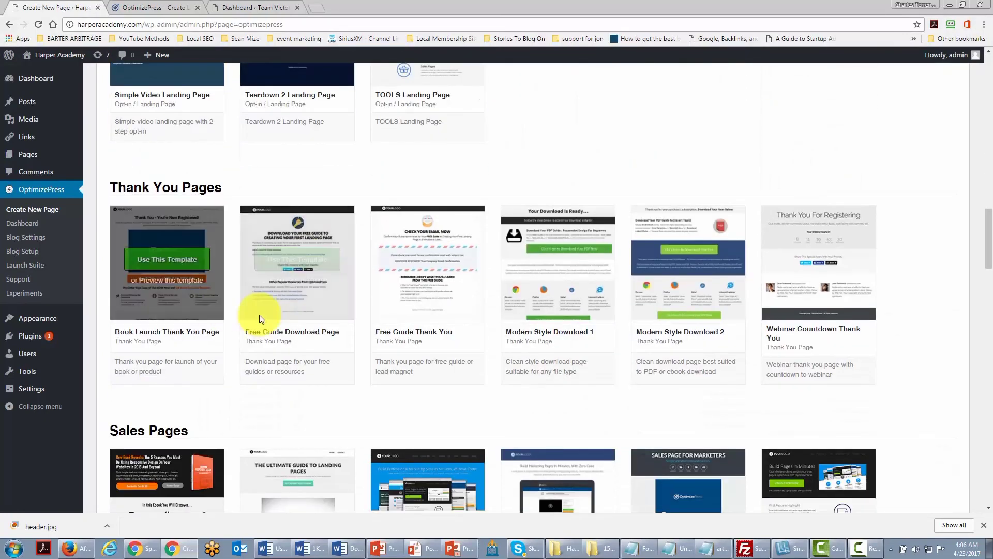
scroll(409, 305, down, 7)
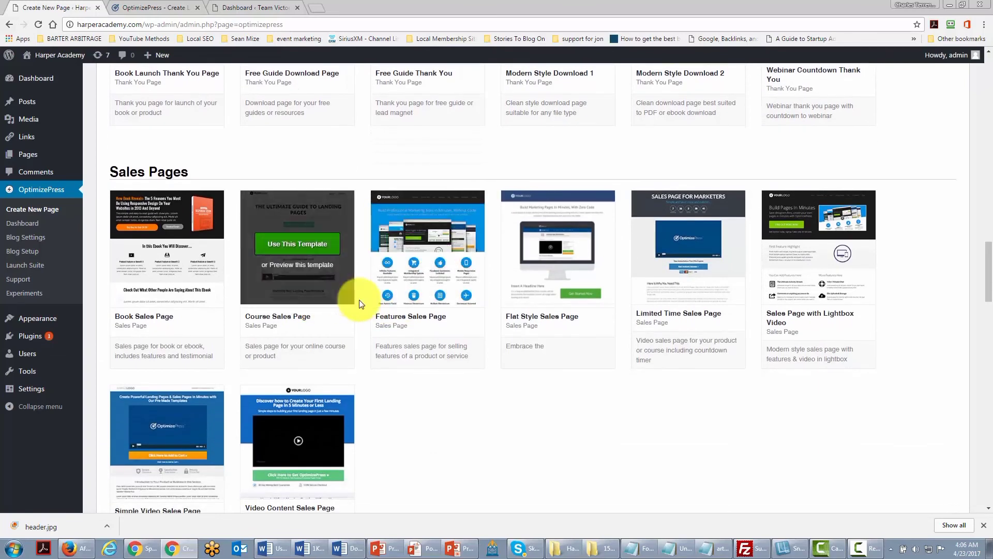
scroll(360, 305, down, 9)
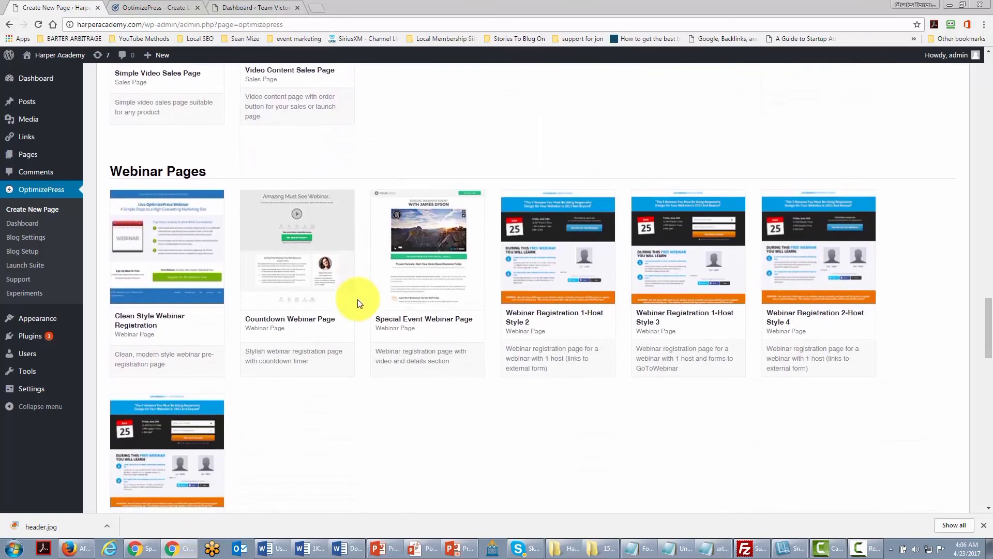
scroll(358, 299, down, 4)
scroll(357, 299, down, 6)
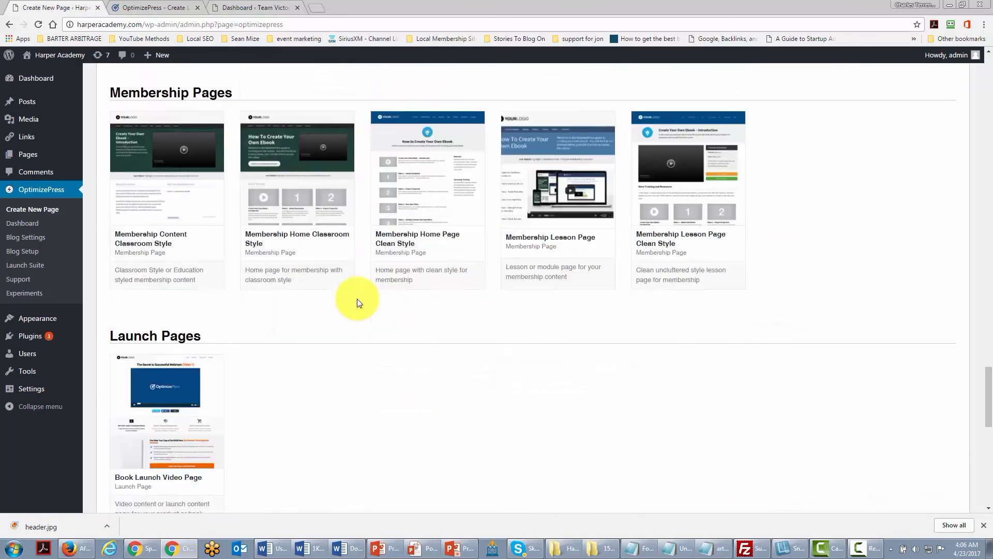
scroll(357, 299, down, 4)
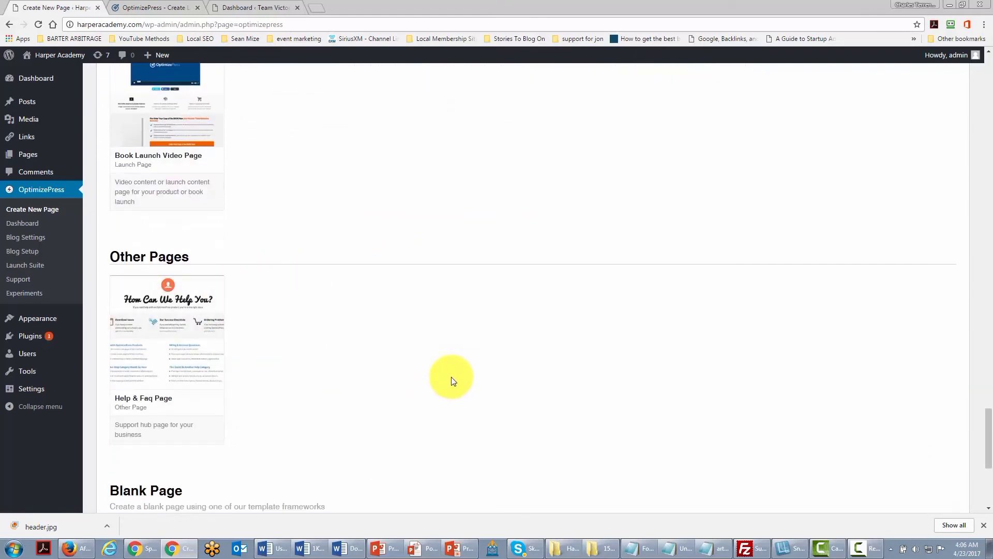
scroll(452, 377, up, 8)
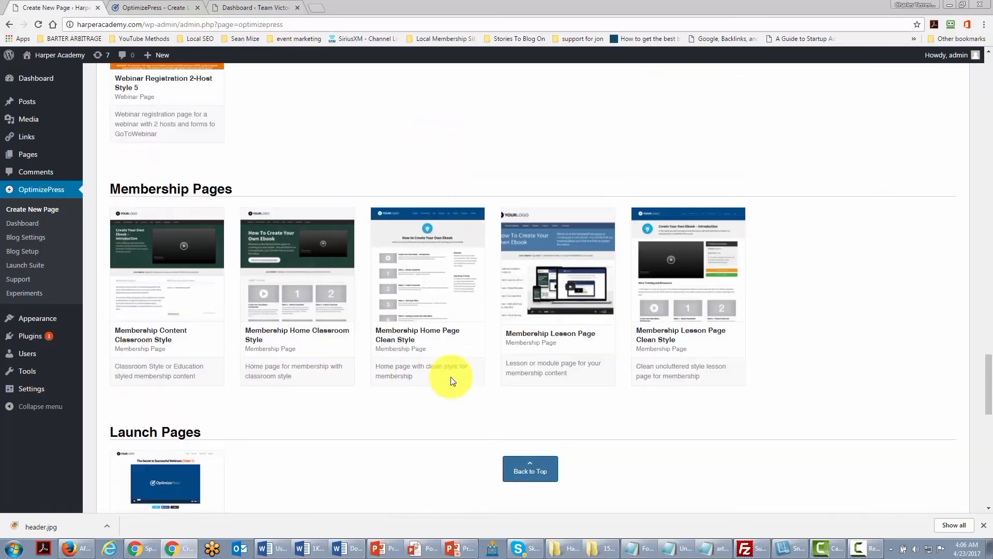
scroll(451, 381, up, 5)
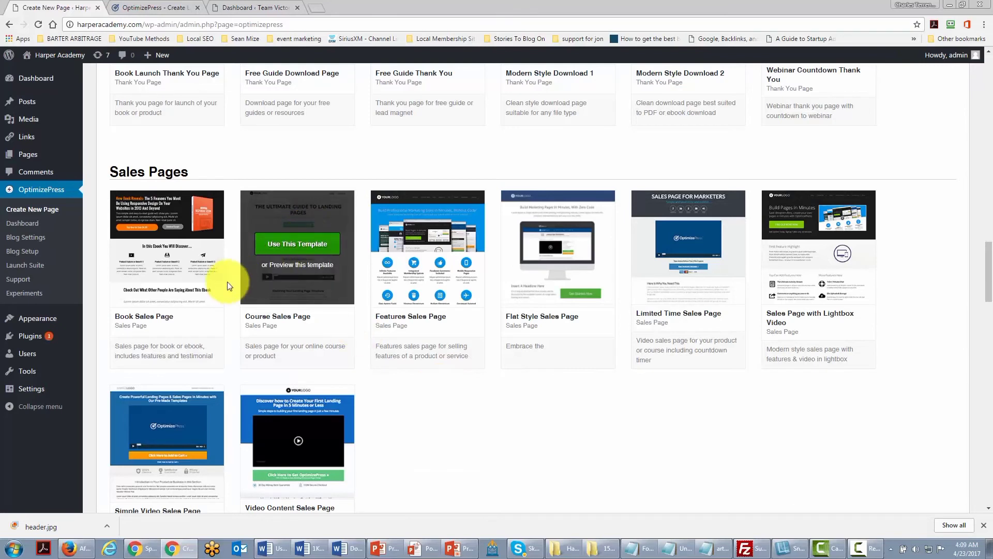
Build a page from the Course Sales Page template and inspect its video element settings
click(298, 245)
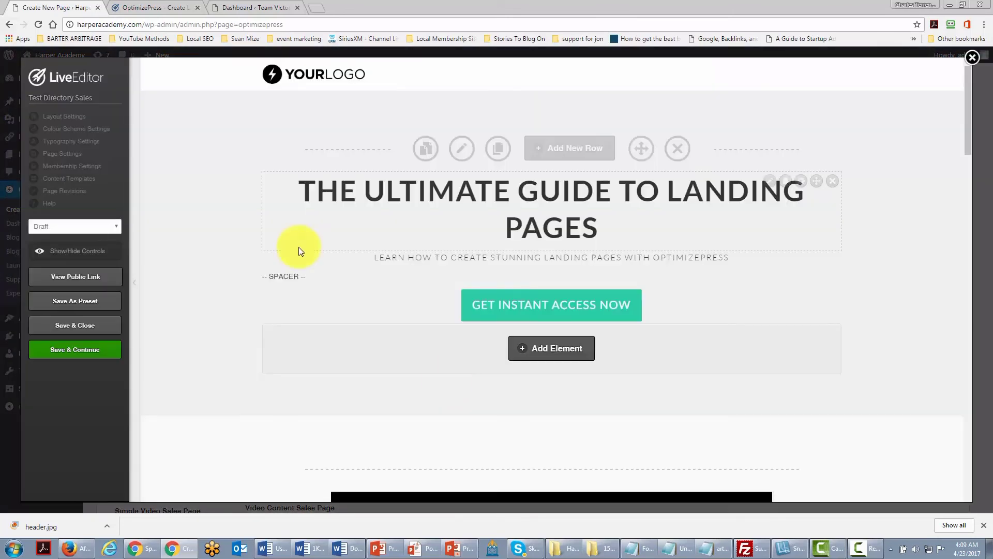
scroll(398, 242, down, 3)
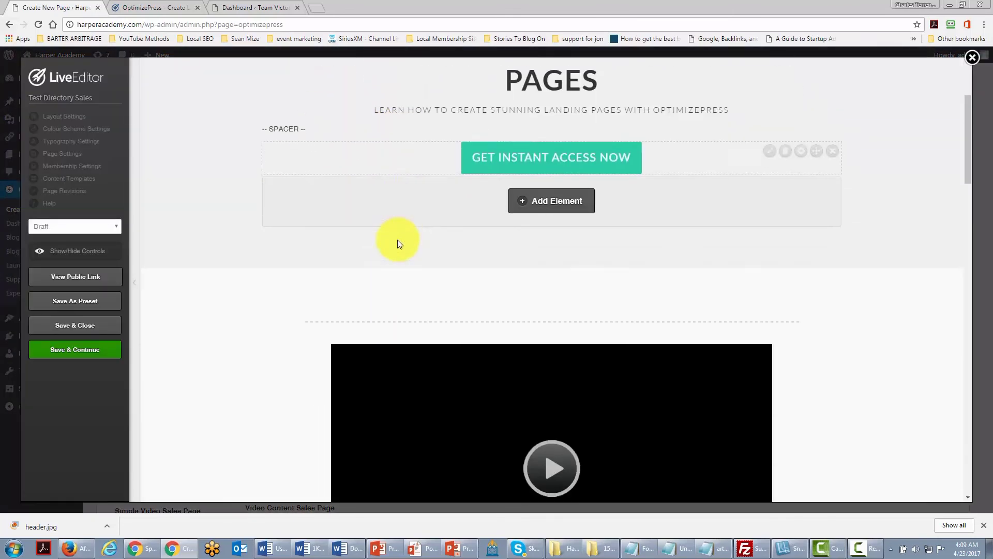
scroll(398, 243, down, 3)
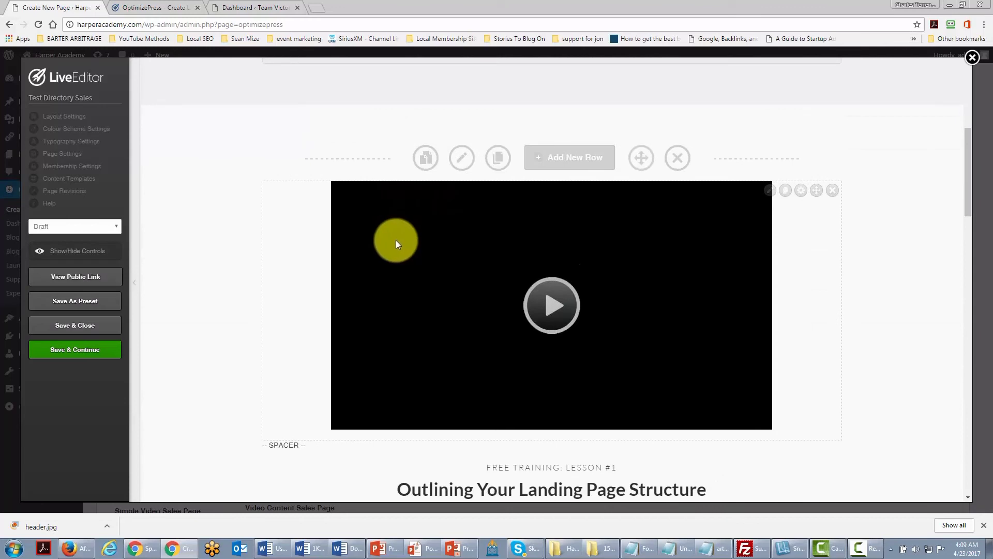
click(767, 192)
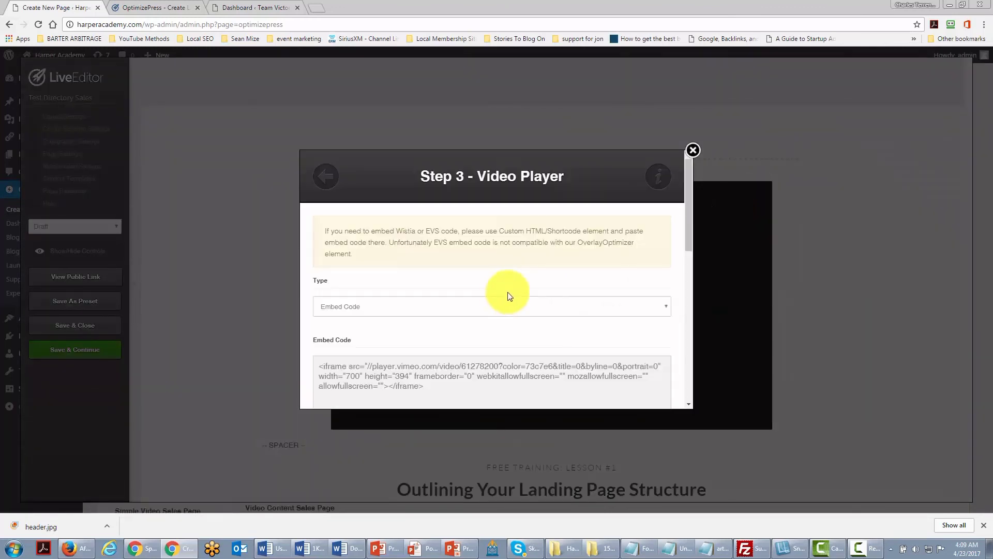
click(693, 151)
Inspect the JOIN THE COURSE text block editor and close it without changes
scroll(613, 197, down, 7)
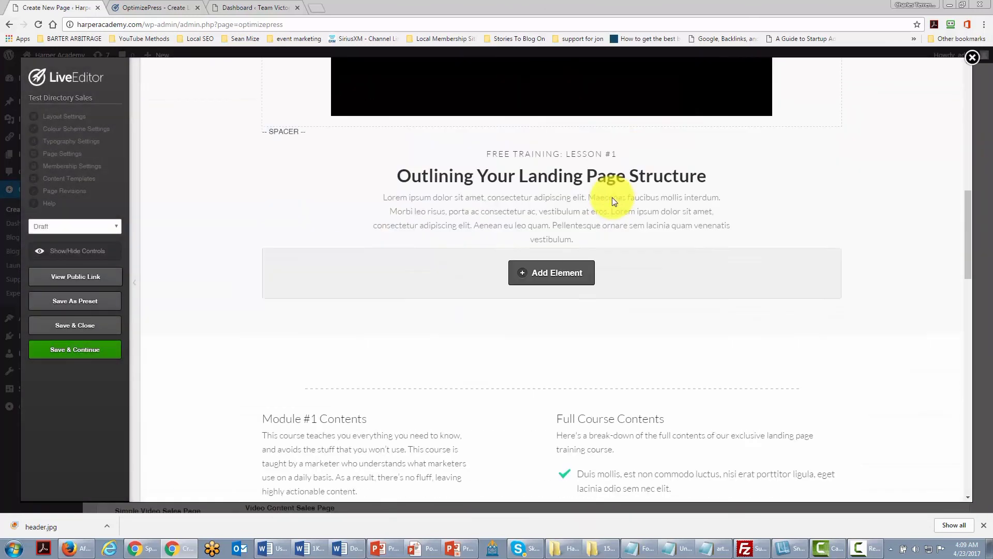
scroll(612, 197, down, 3)
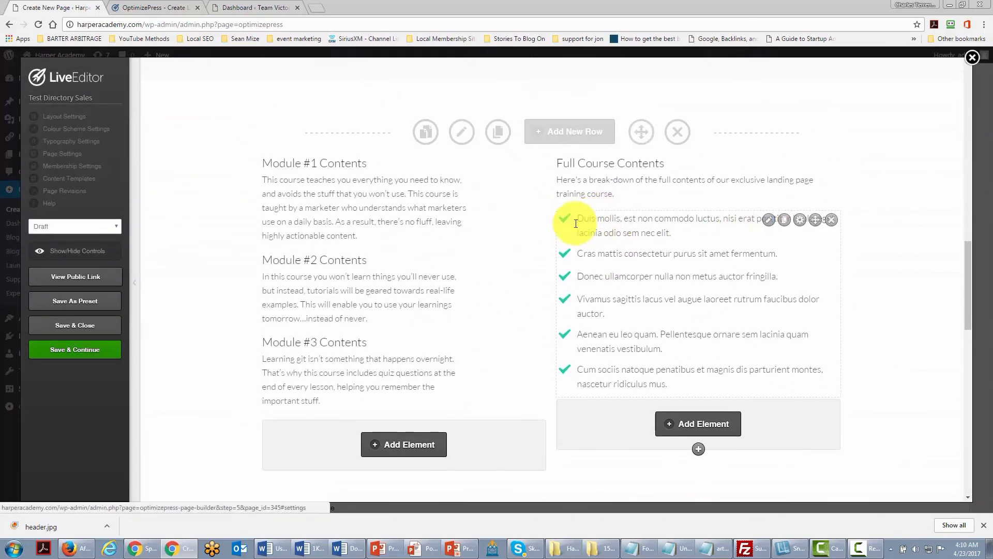
scroll(538, 224, down, 10)
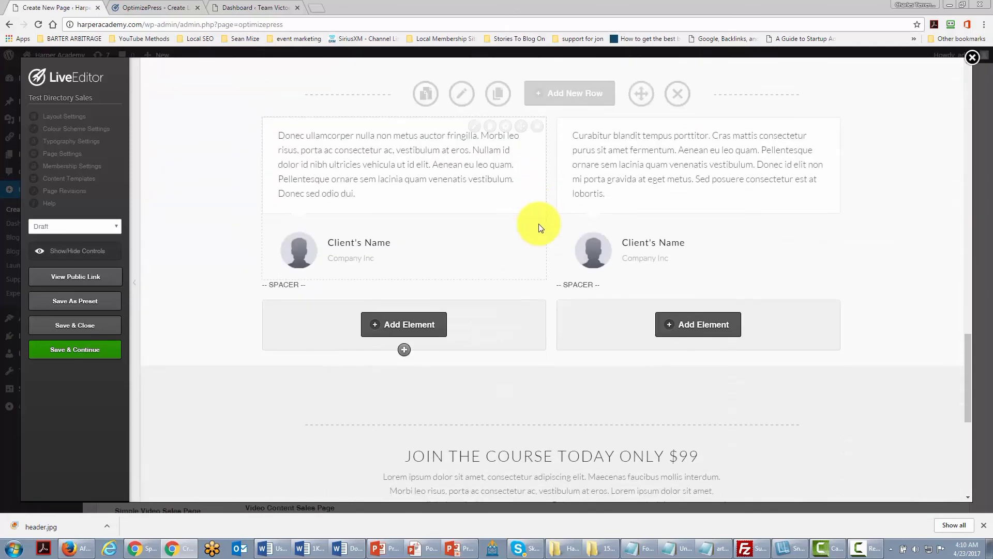
scroll(538, 224, down, 2)
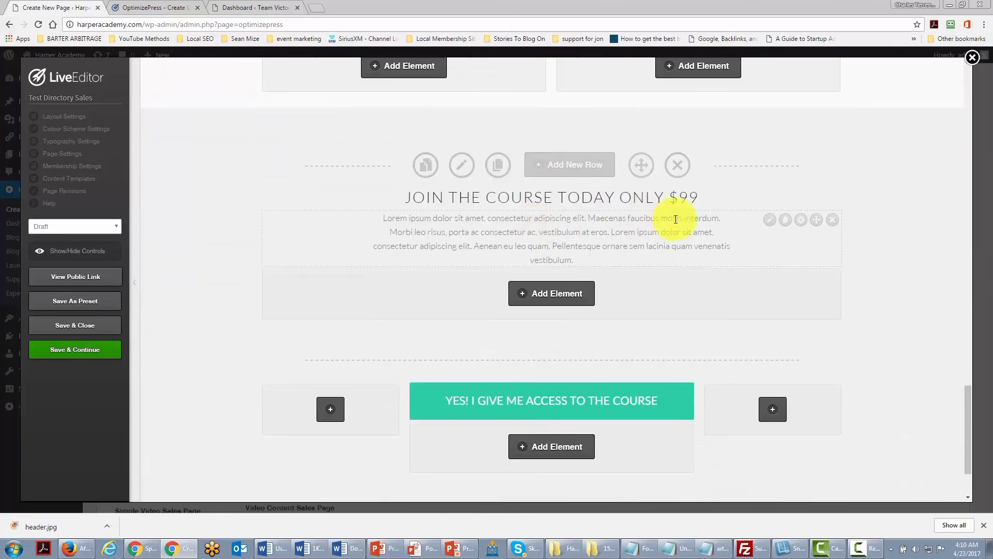
click(770, 219)
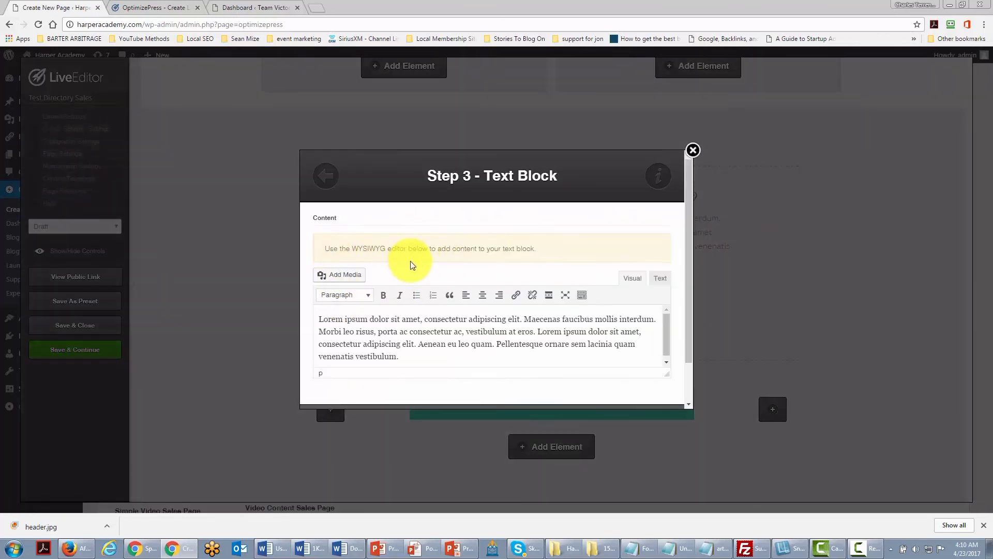
scroll(404, 280, down, 1)
scroll(404, 285, up, 1)
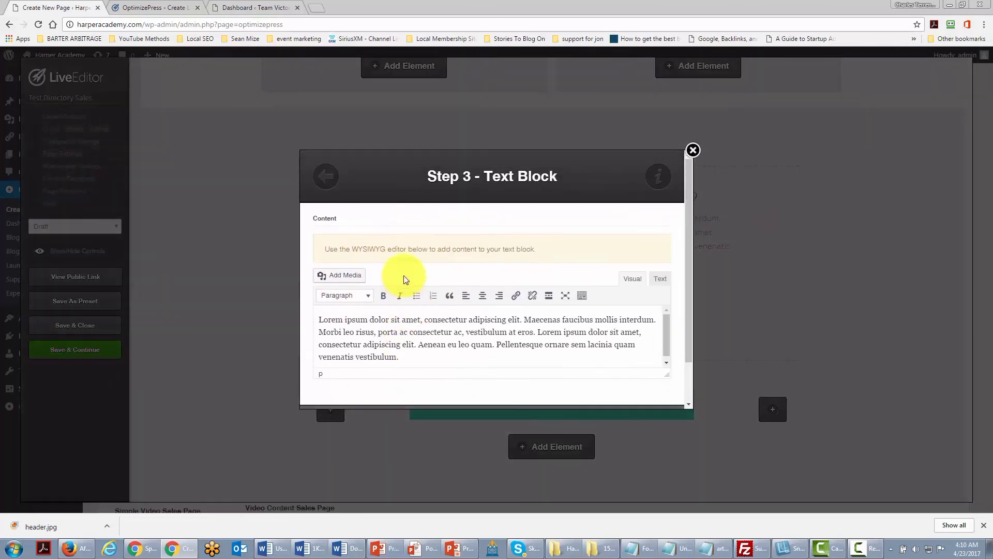
click(328, 178)
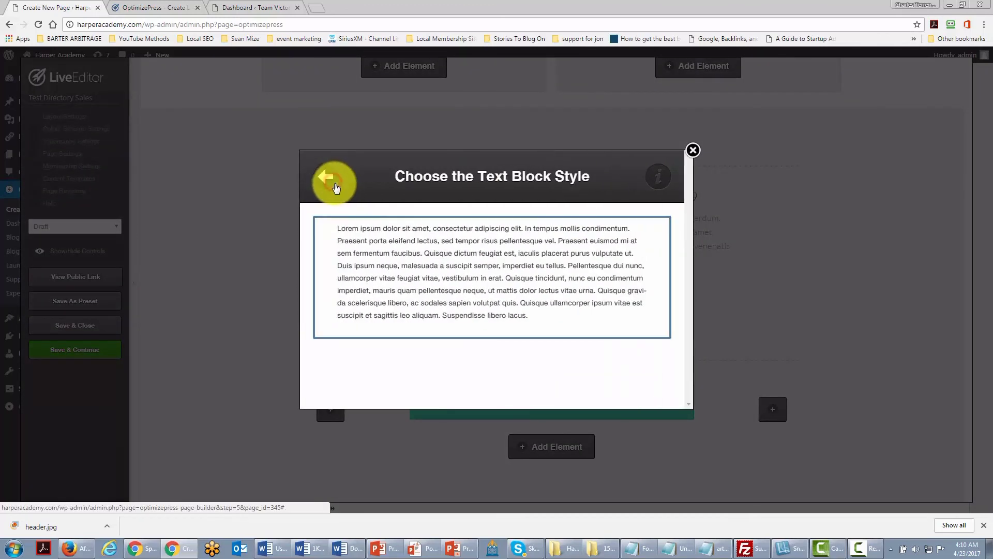
click(693, 150)
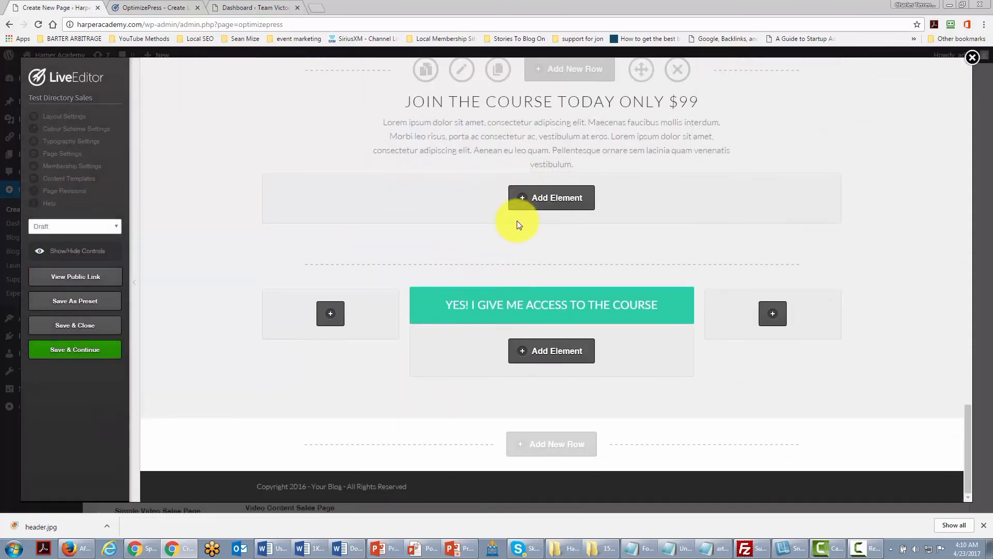
scroll(517, 221, up, 6)
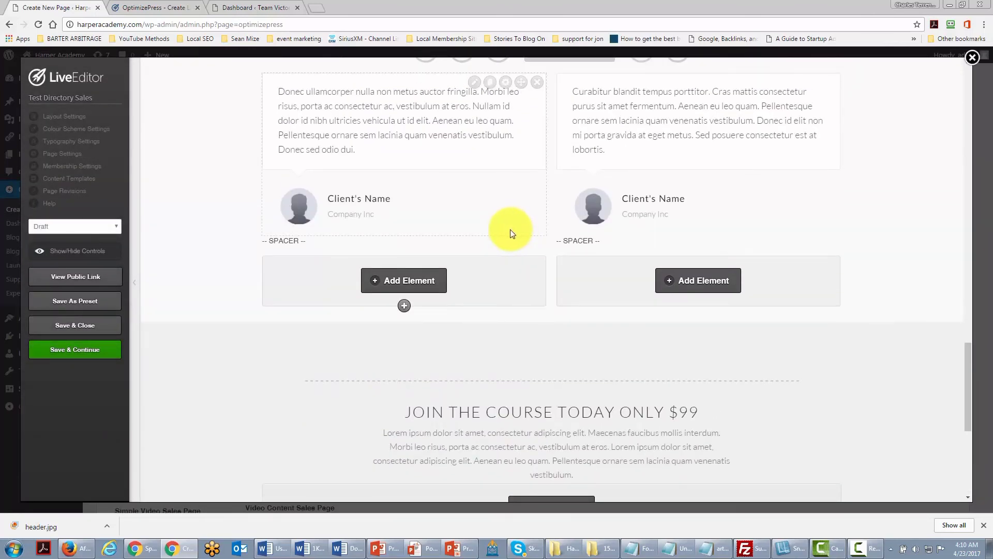
mouse_move(496, 243)
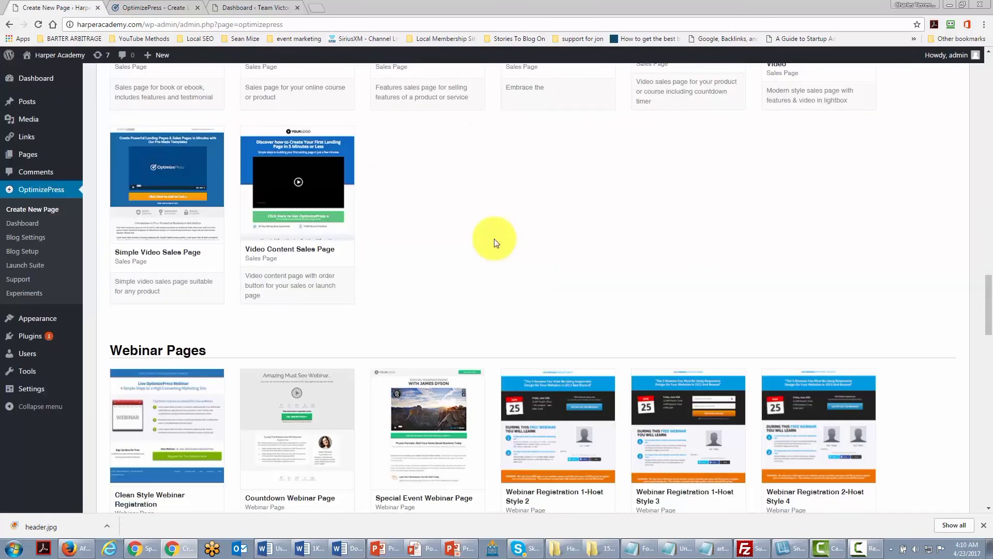
Start a new page from the Video Content Sales Page template
click(285, 181)
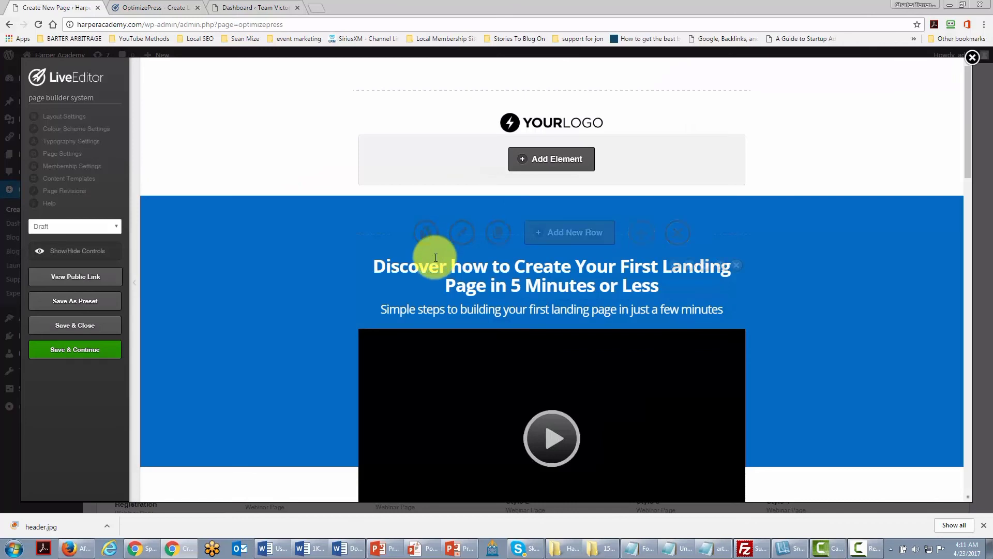
Scroll down the Video Content Sales Page draft to review it
scroll(435, 253, down, 2)
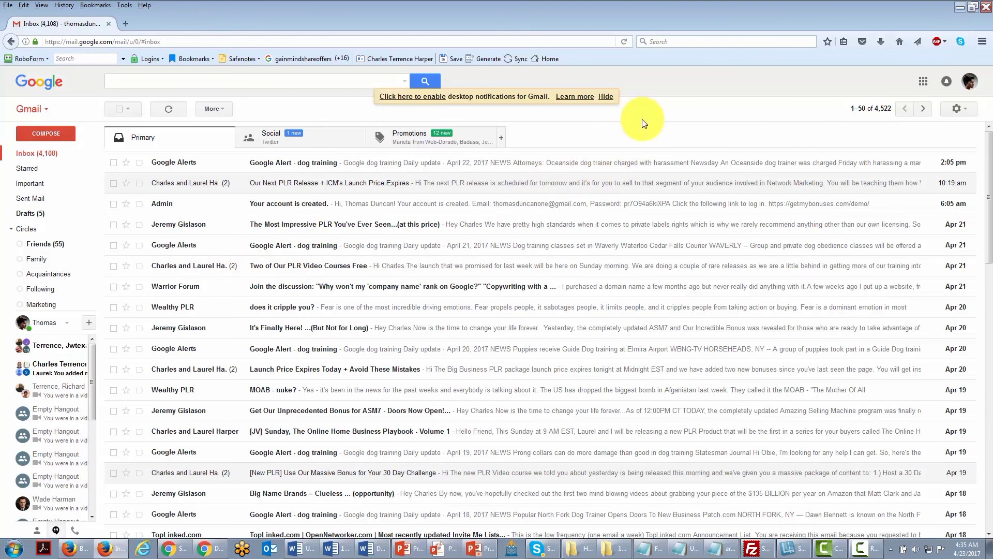
Submit a Zendesk support request titled 'Need Your Script' asking for a phone script
key(alt+Tab)
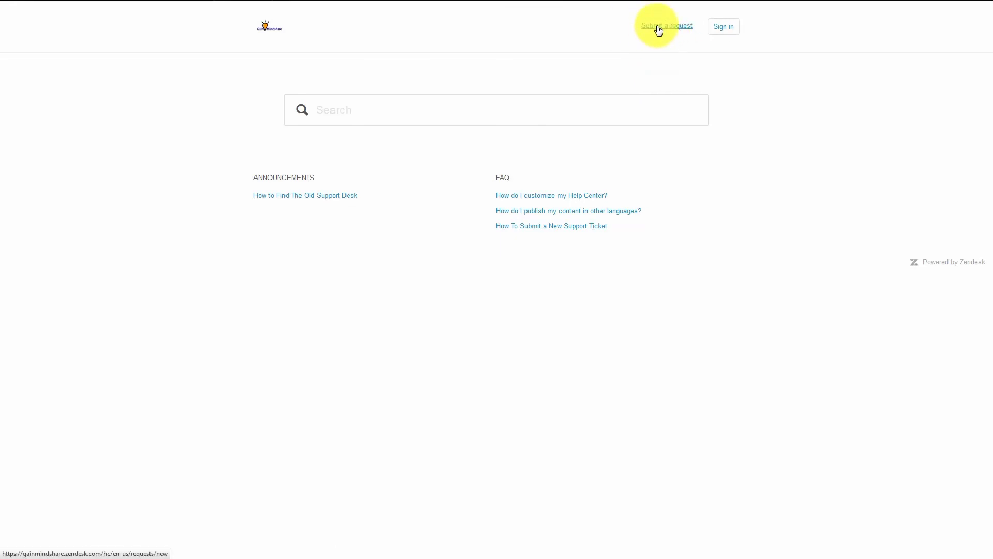
click(659, 28)
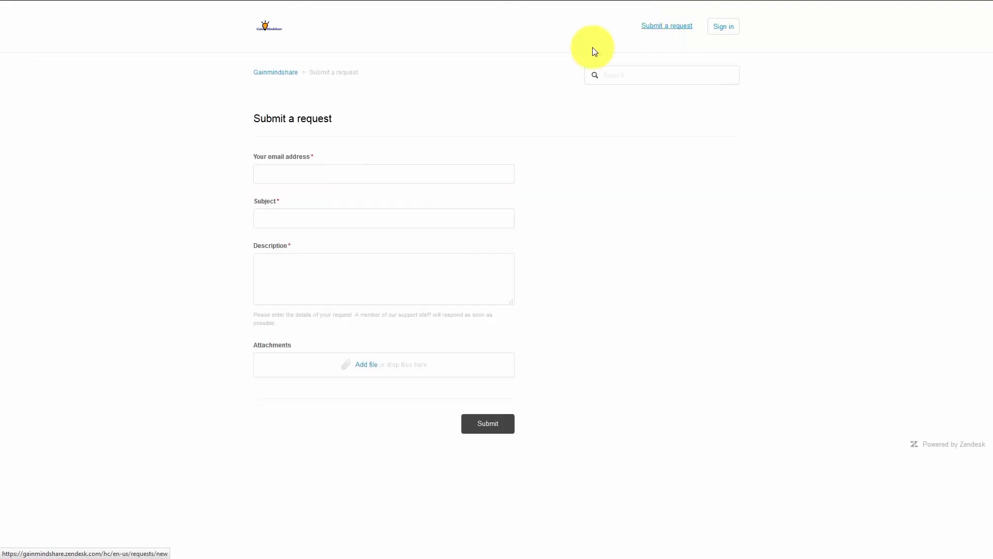
click(356, 174)
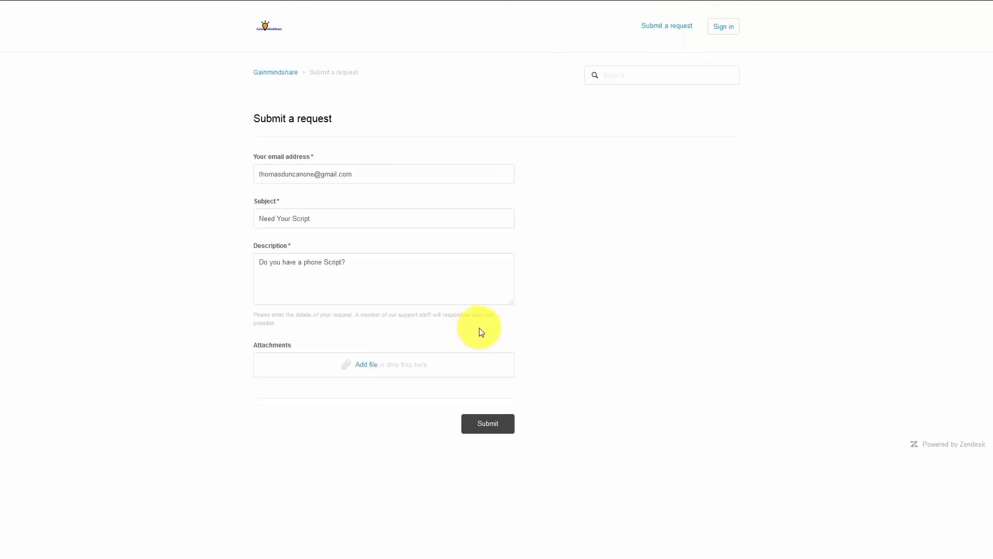
click(486, 424)
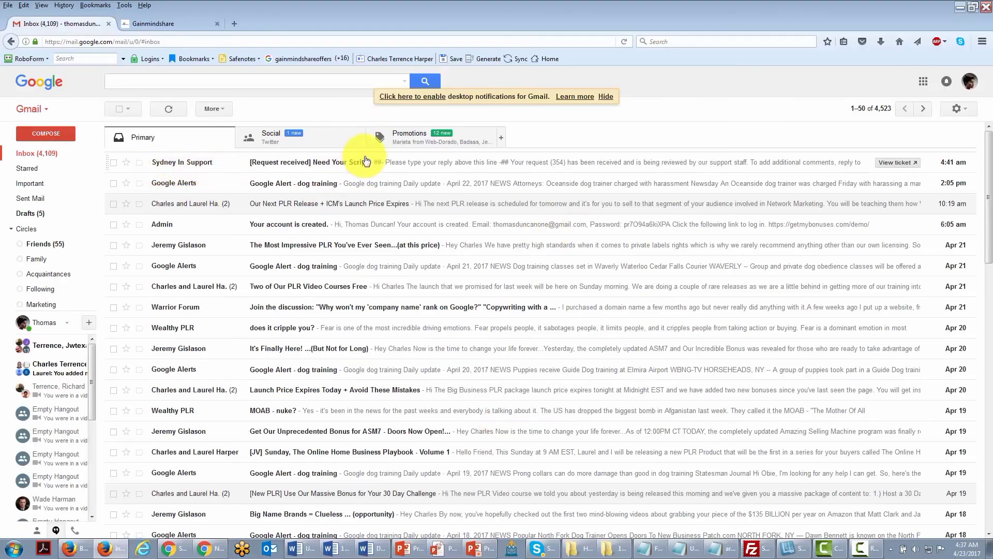
Reply 'Yes, I do!' on the Need Your Script ticket and open the update email
click(442, 167)
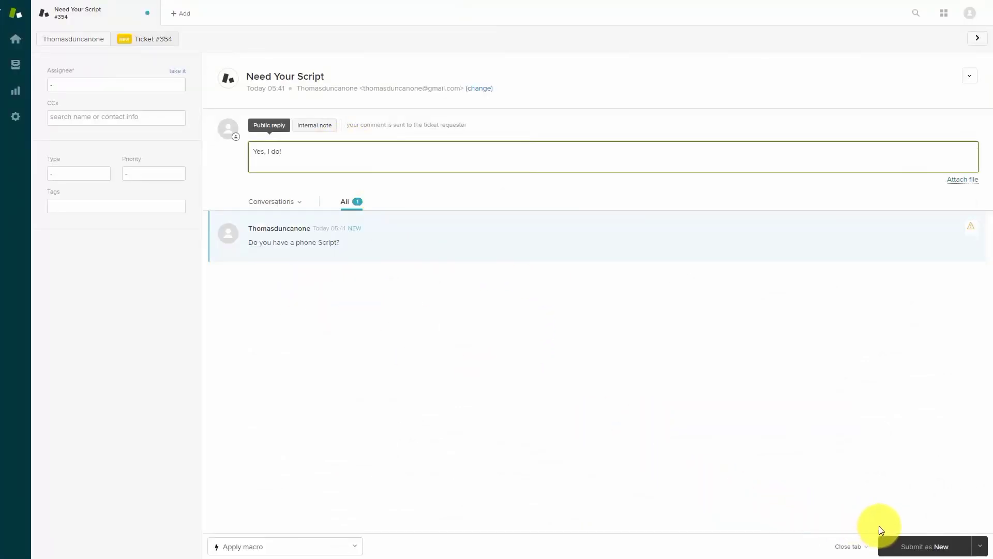
click(921, 547)
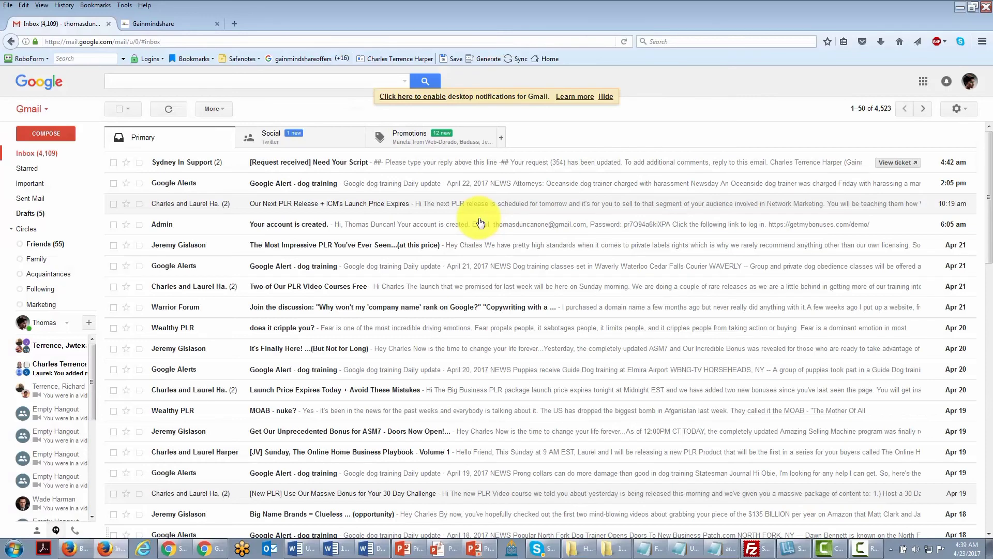
click(418, 166)
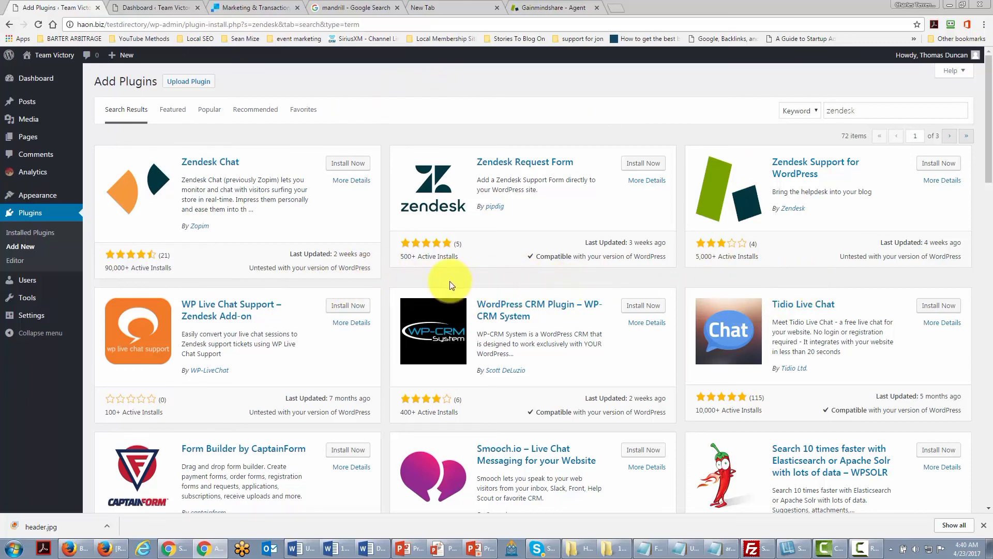
Switch windows with Alt+Tab toward the Site Content draft page in WordPress
key(alt+Tab)
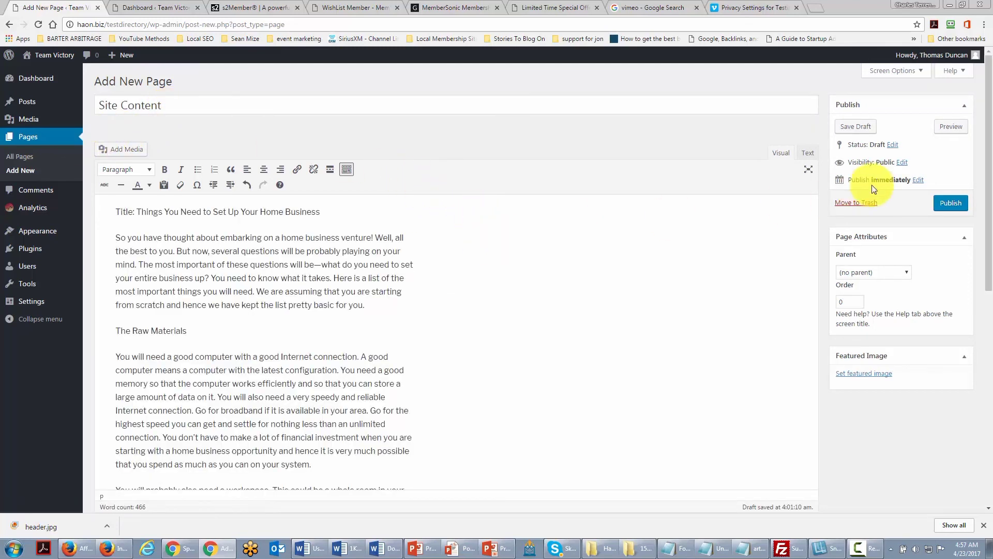
Set the Site Content page's visibility to Password Protected with a page password
click(901, 162)
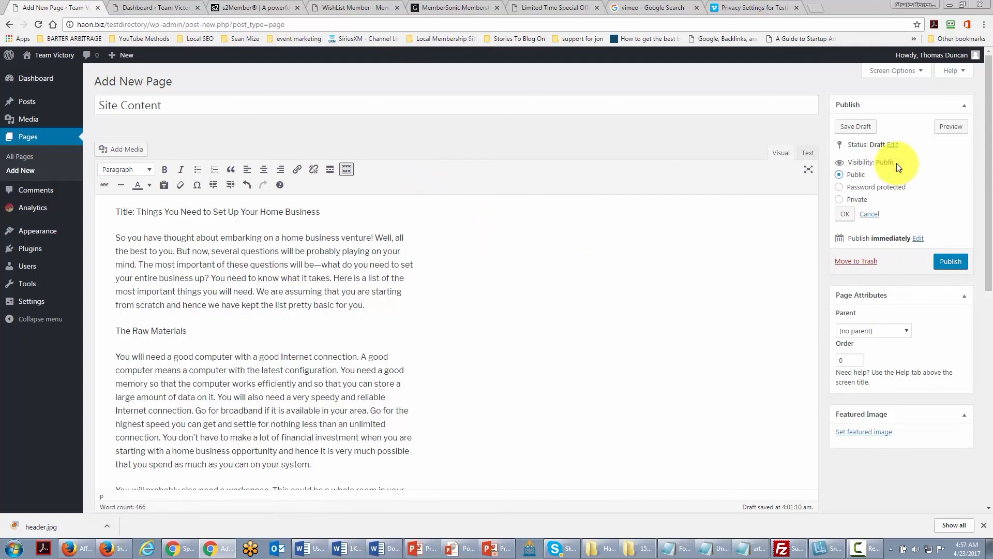
click(840, 187)
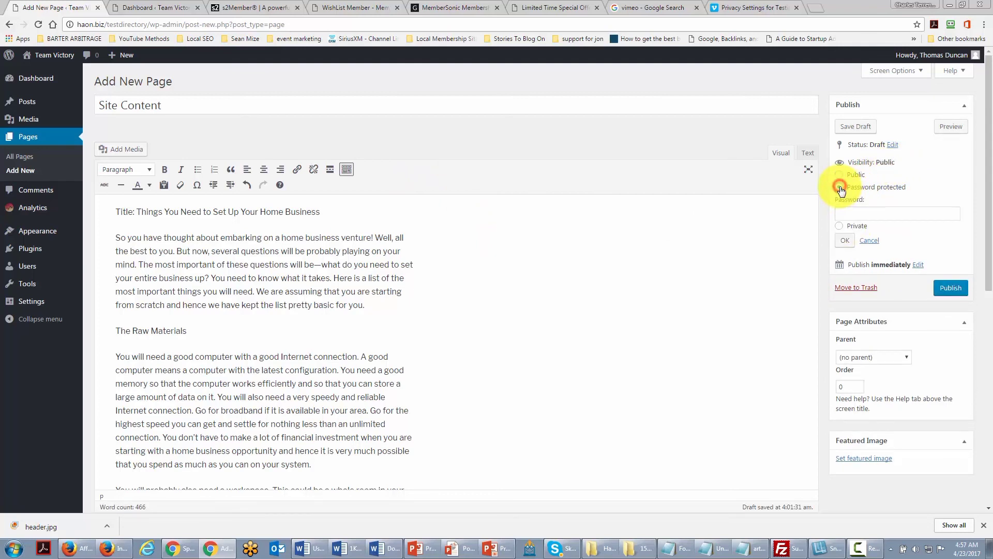
click(863, 215)
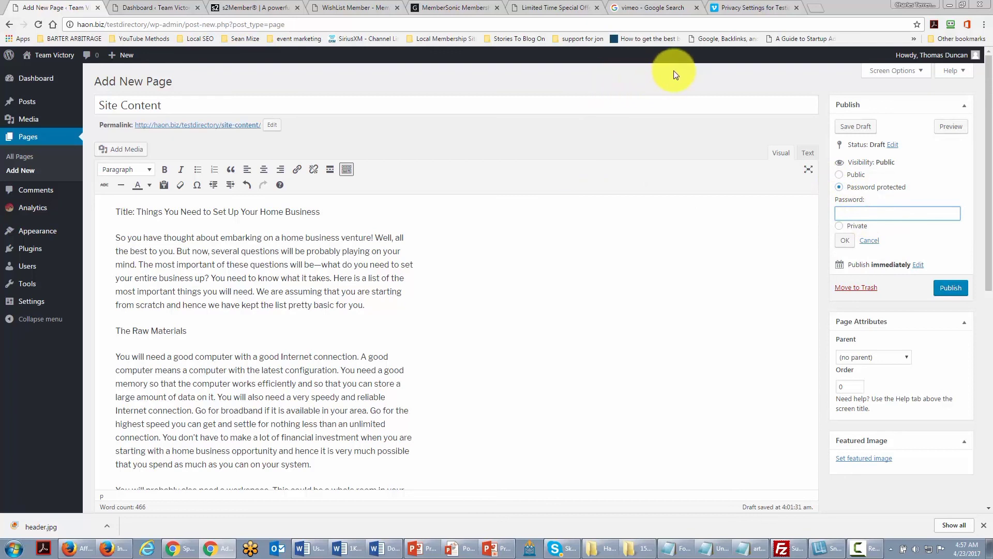
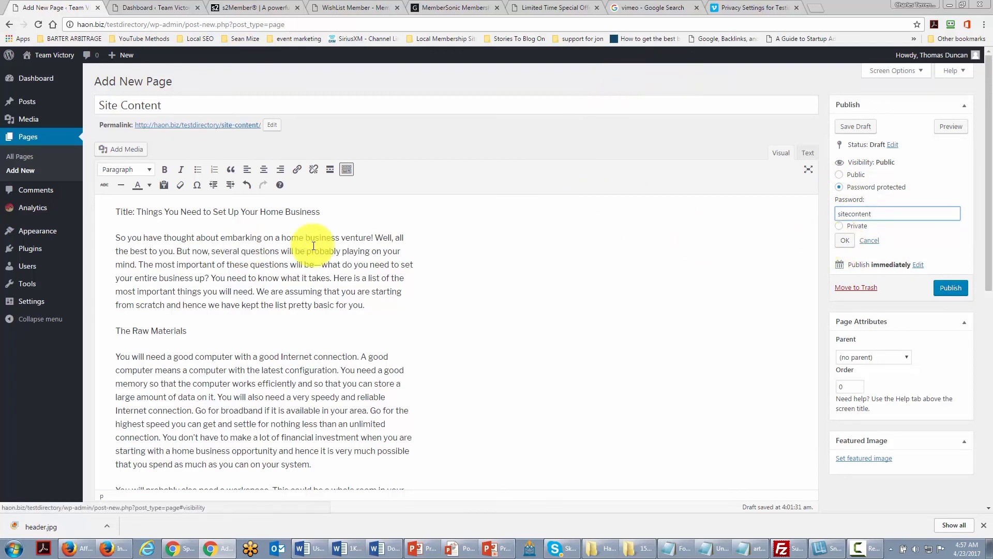
click(845, 242)
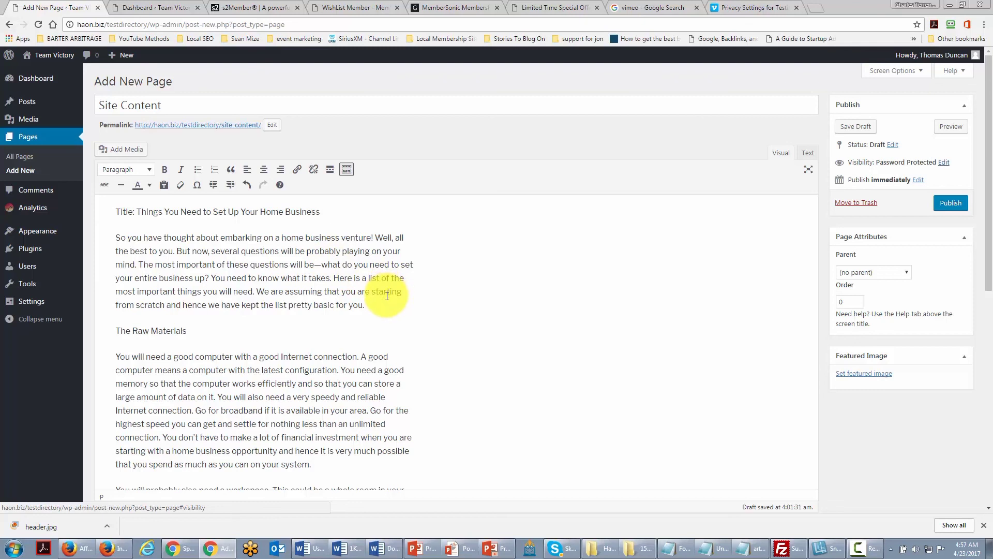
Restrict the Vimeo video to people with a password, then move to the s2Member pricing page
click(758, 9)
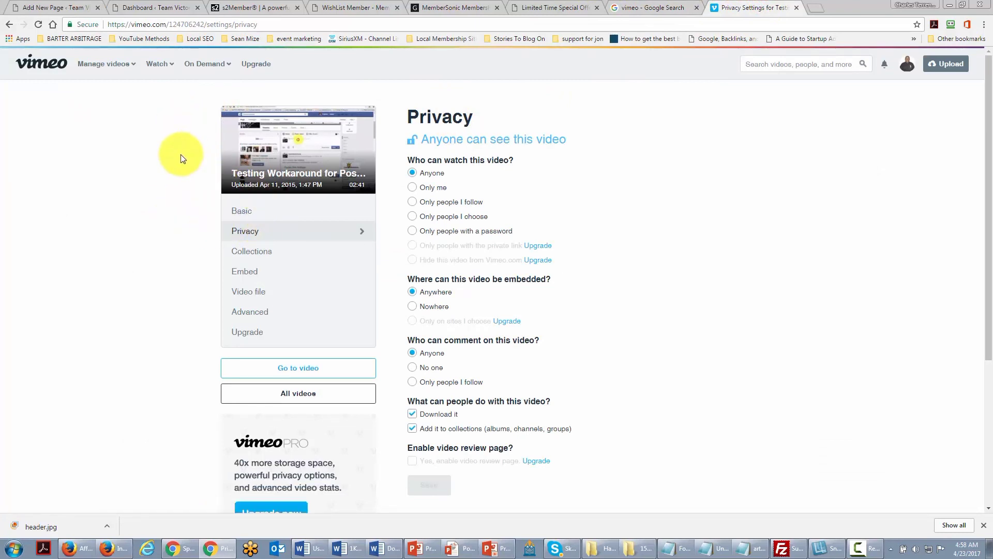
click(412, 231)
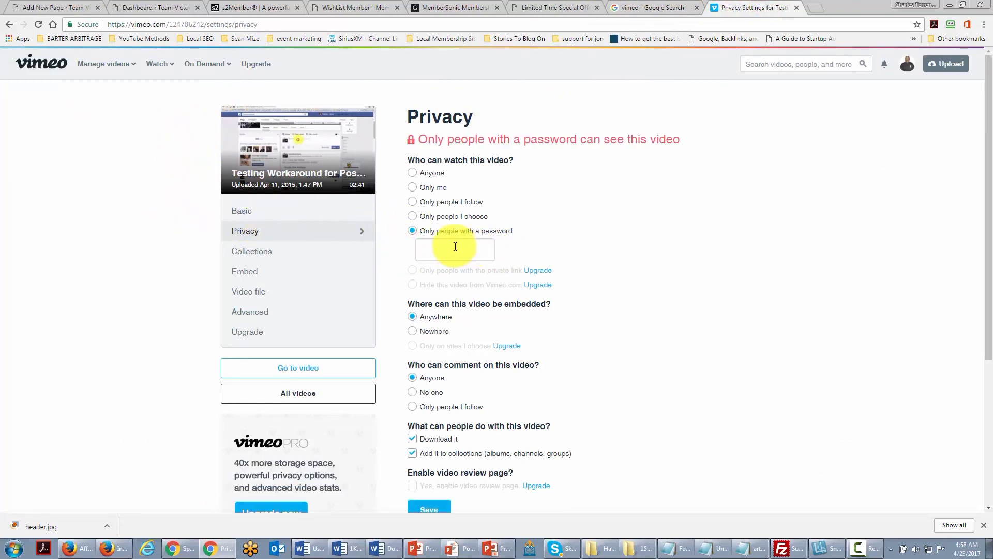
click(483, 248)
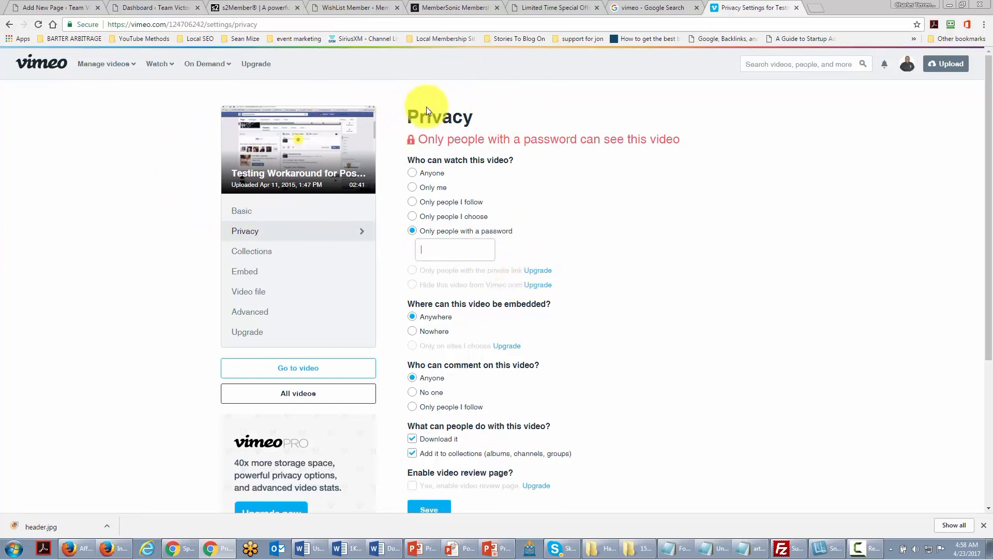
key(ctrl+3)
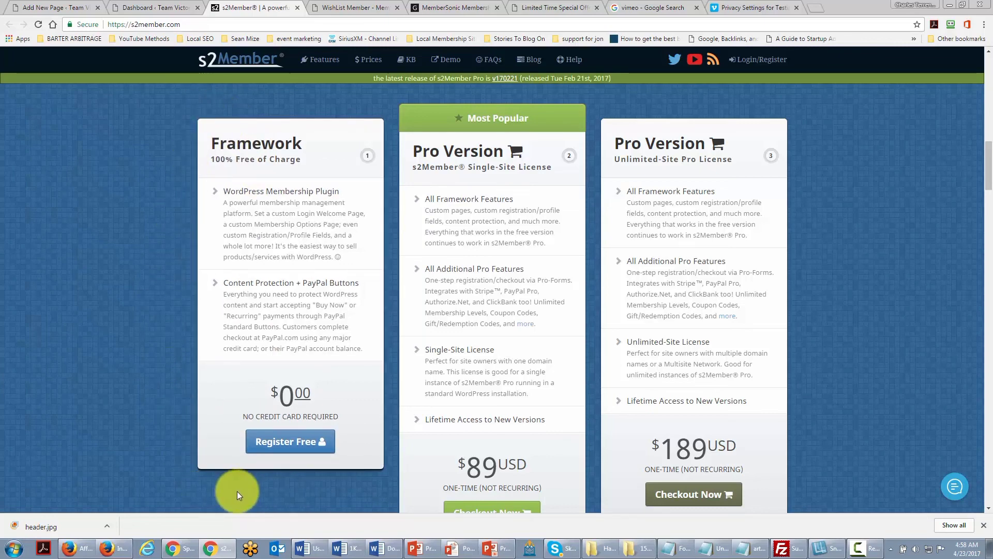
Move from the s2Member pricing plans to the MemberSonic homepage
key(ctrl+5)
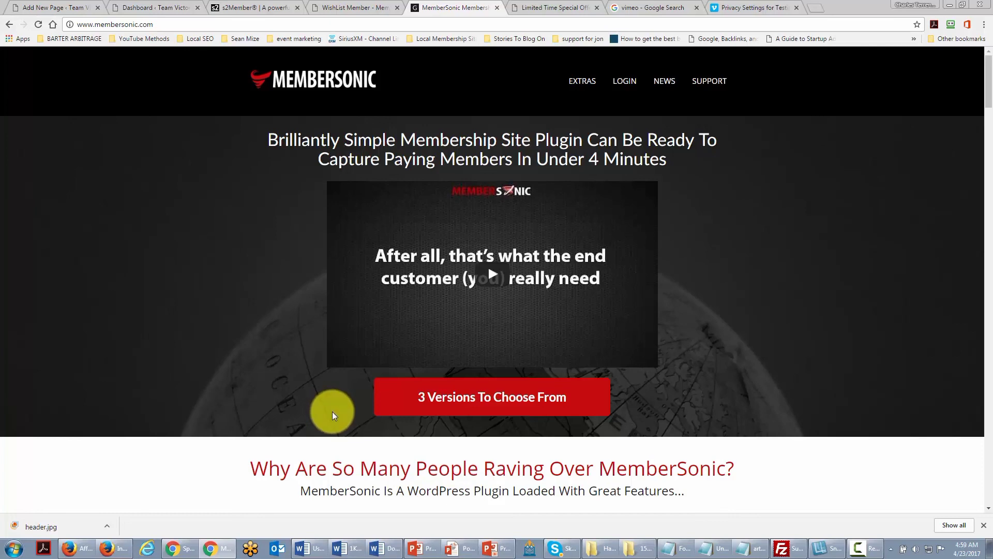
Leave MemberSonic for the Download Express special-offer page
key(ctrl+Tab)
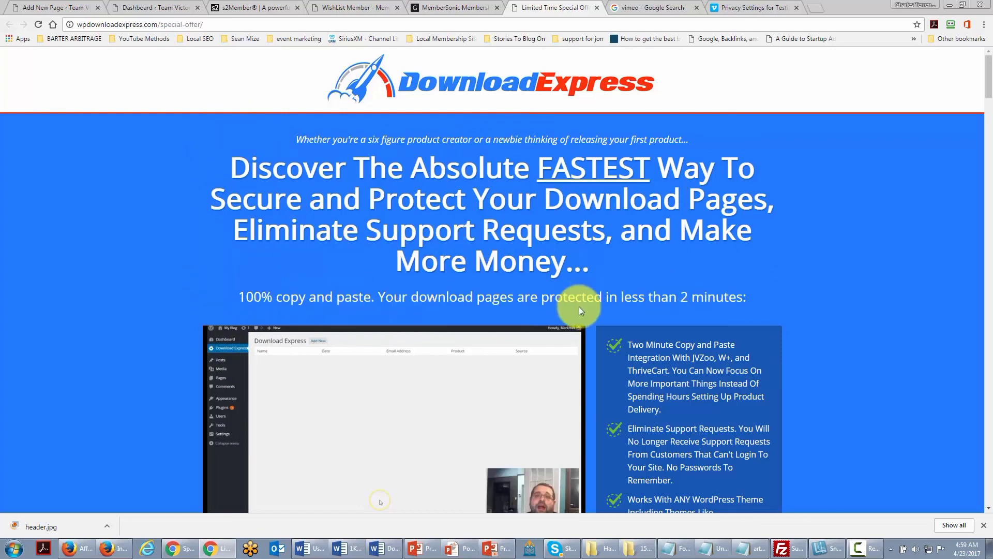
Go from the Download Express offer to the WishList Member homepage
key(ctrl+4)
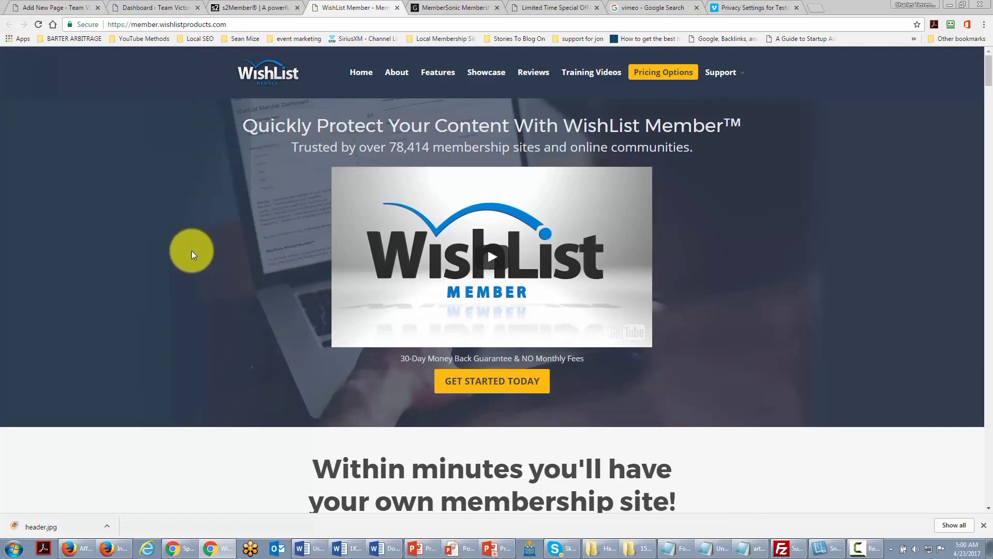
Return to the WordPress editor showing the password-protected Site Content draft
key(ctrl+1)
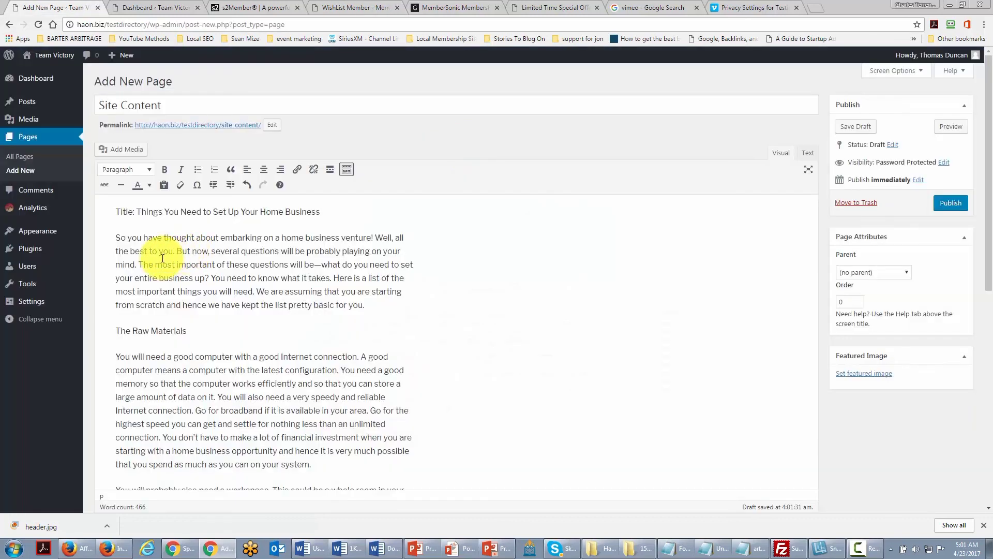